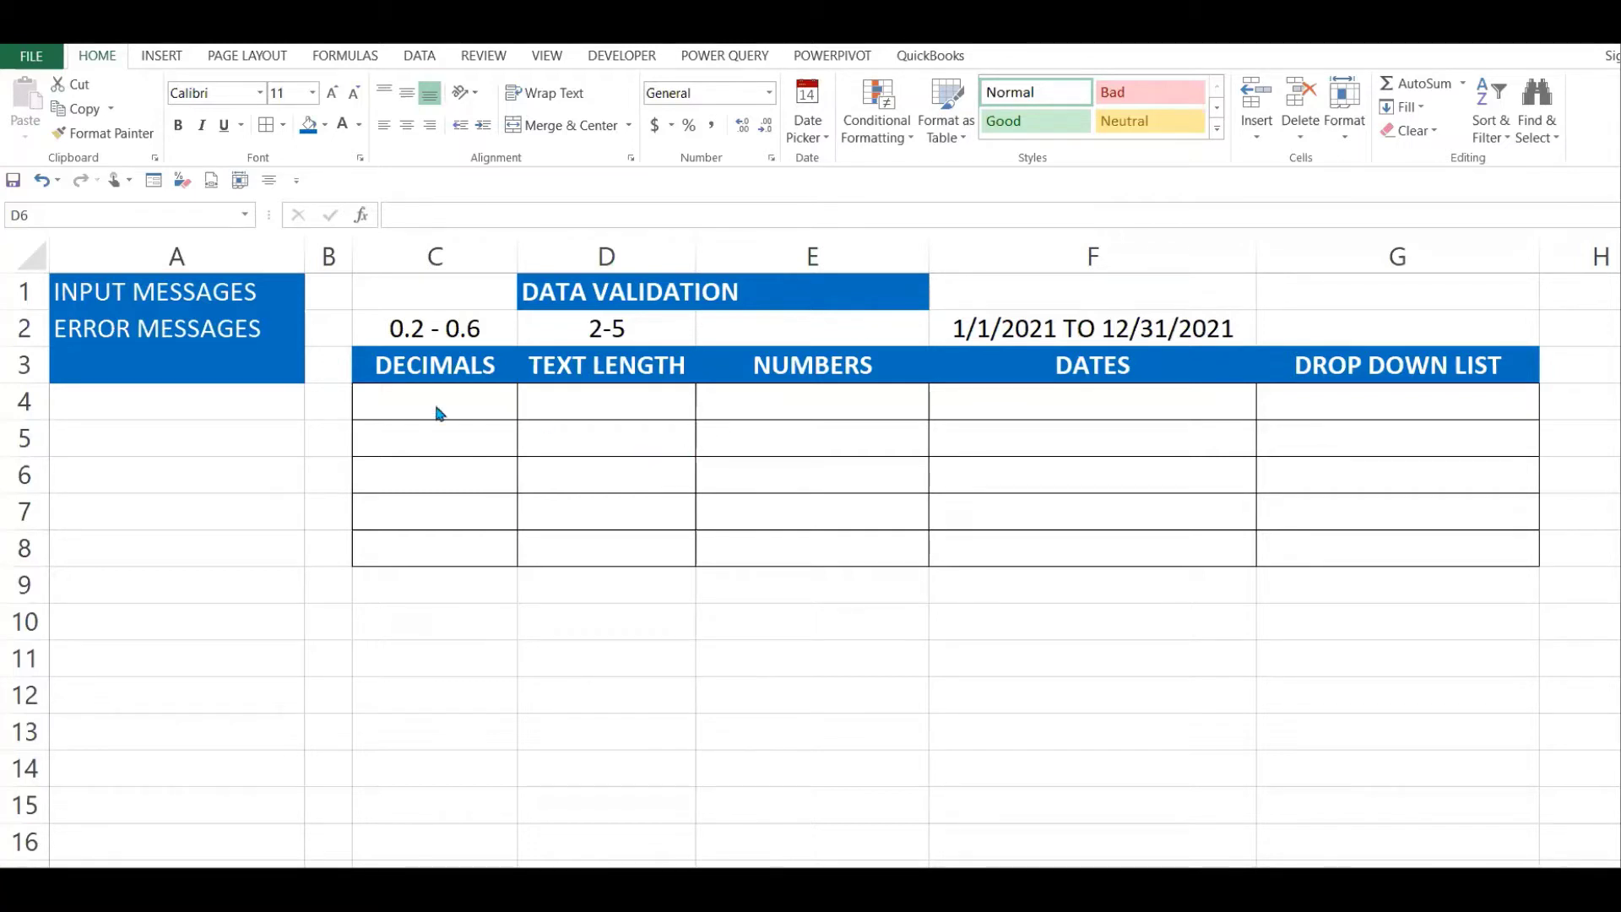
- Review the five columns reserved for data validation, with their limits above the headers, and the input and error message labels
{"action": "left_click", "coordinate": [504, 375]}
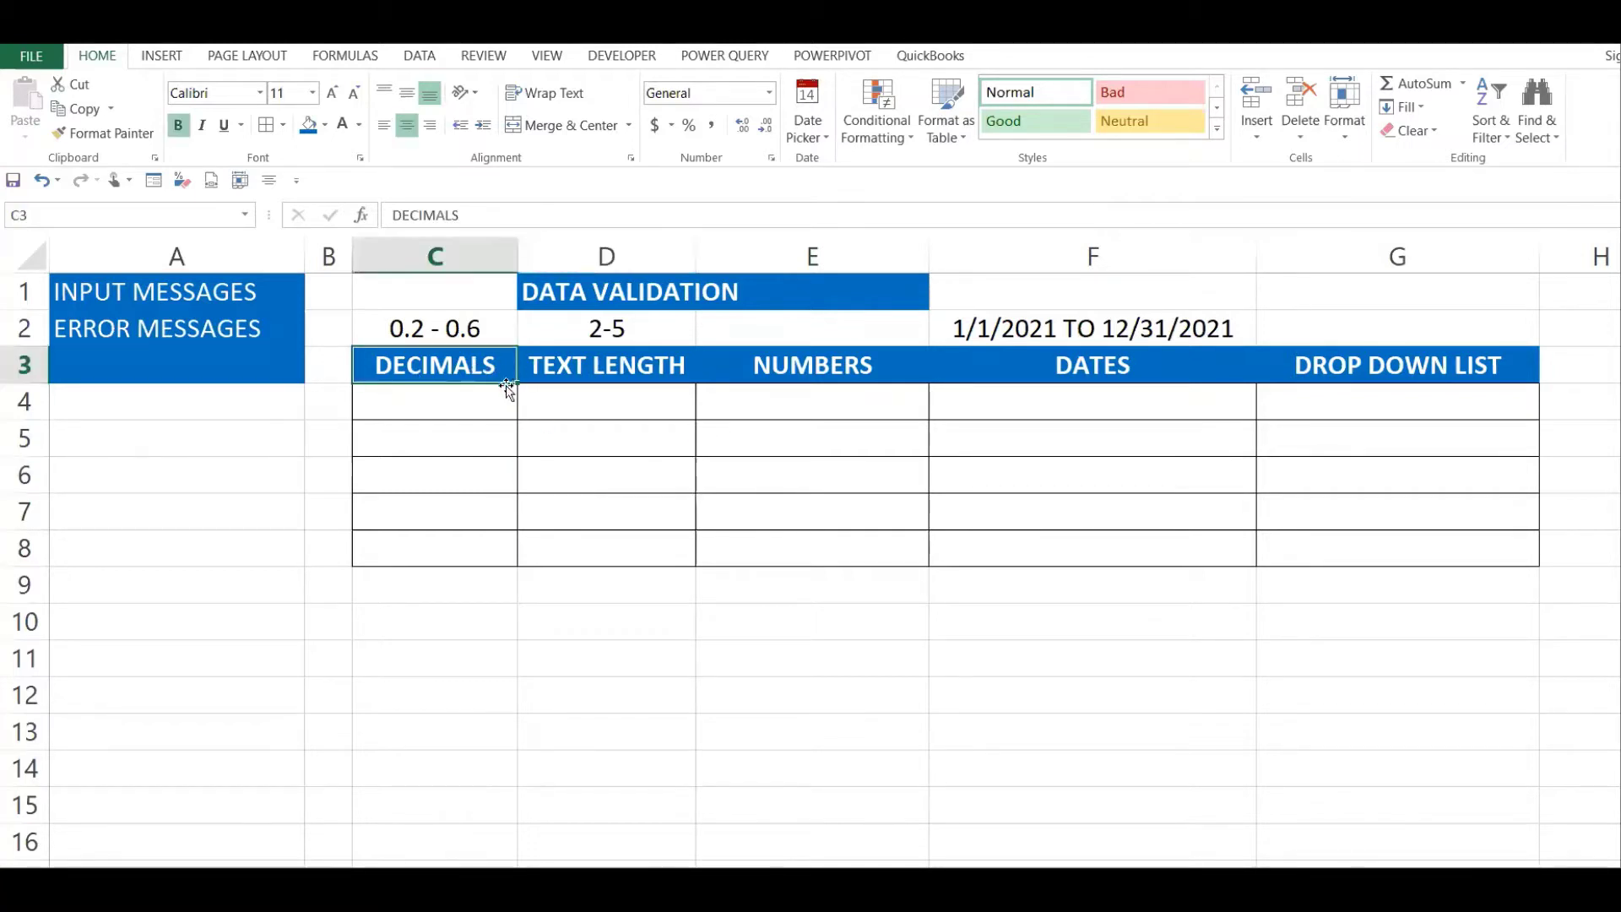
{"action": "left_click_drag", "start_coordinate": [470, 397], "coordinate": [448, 554]}
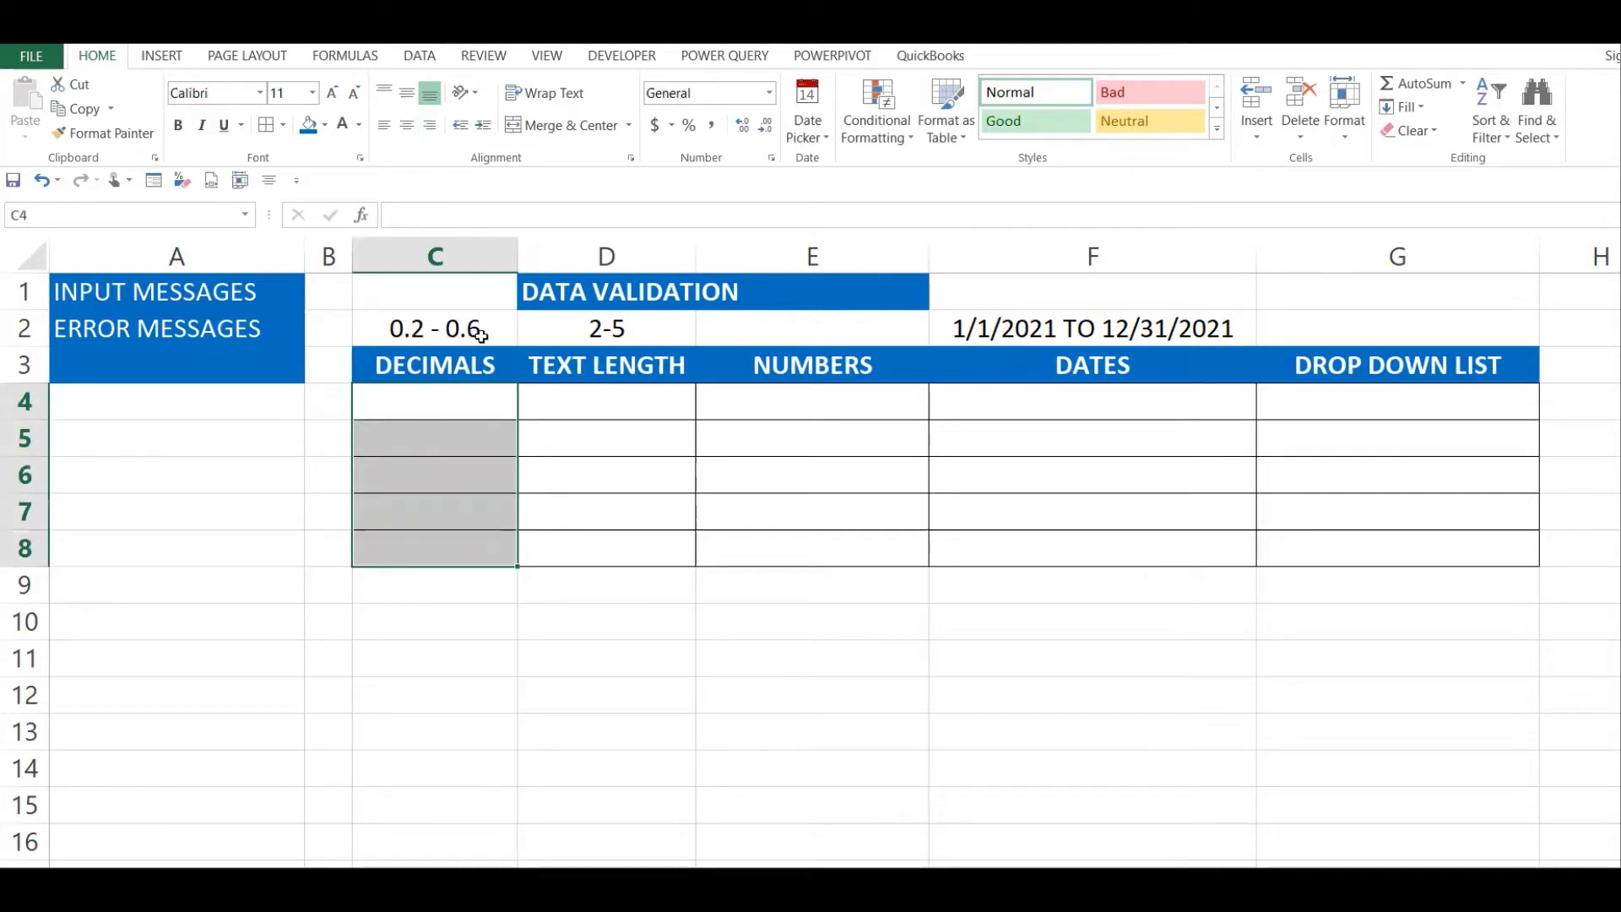
{"action": "left_click_drag", "start_coordinate": [468, 401], "coordinate": [457, 546]}
{"action": "left_click", "coordinate": [596, 399]}
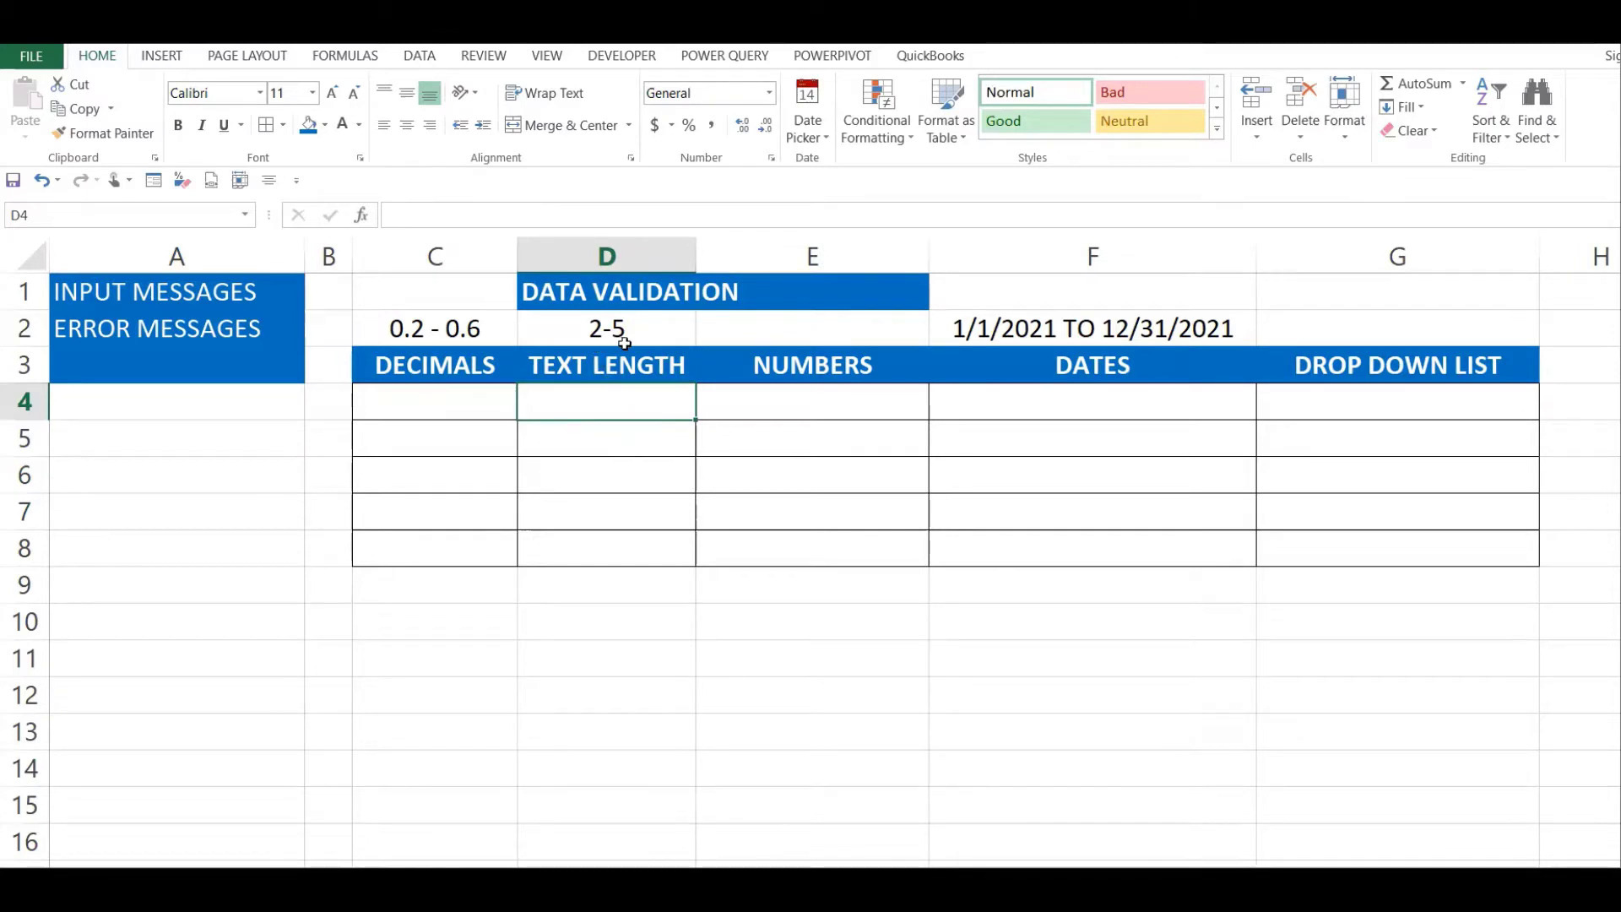
{"action": "left_click_drag", "start_coordinate": [629, 401], "coordinate": [609, 558]}
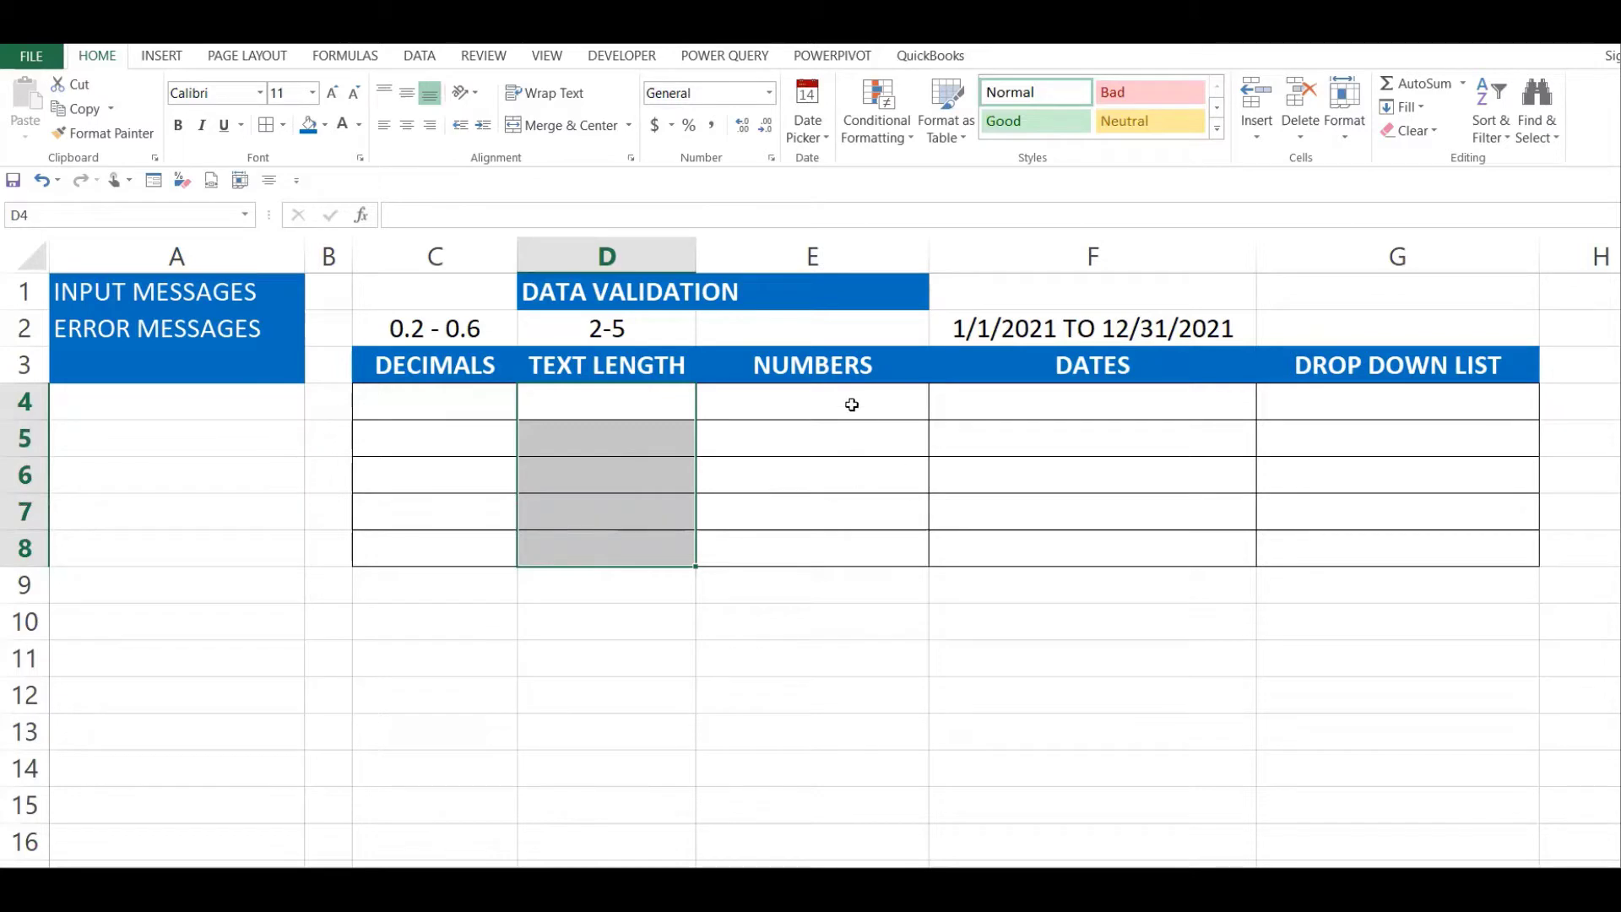
{"action": "left_click_drag", "start_coordinate": [834, 399], "coordinate": [824, 545]}
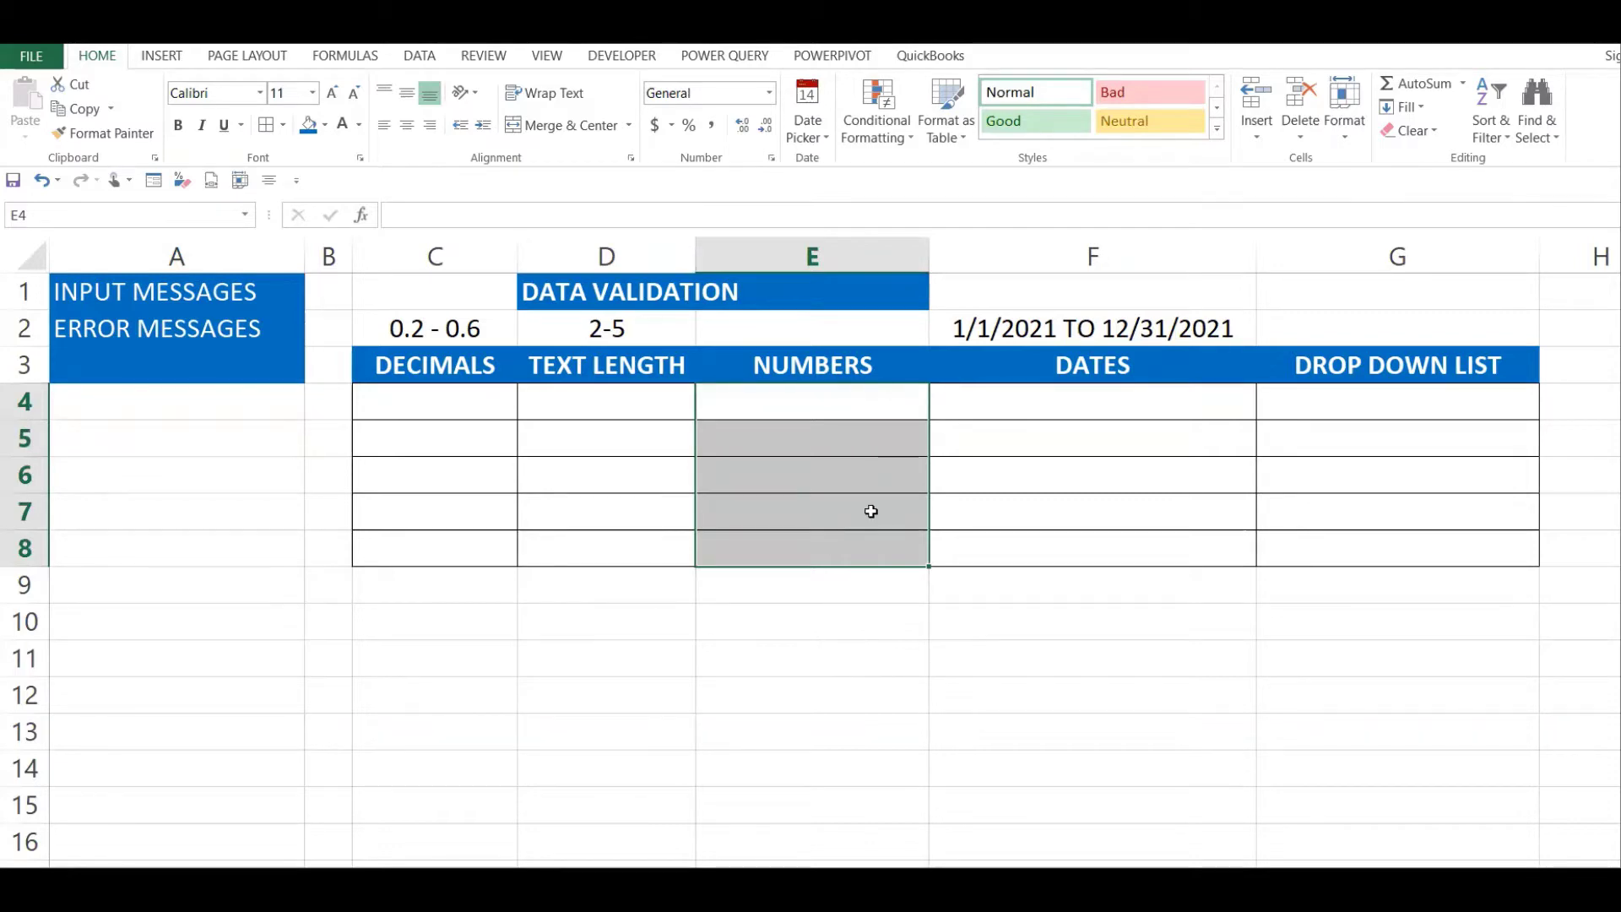
{"action": "left_click_drag", "start_coordinate": [1145, 397], "coordinate": [1124, 544]}
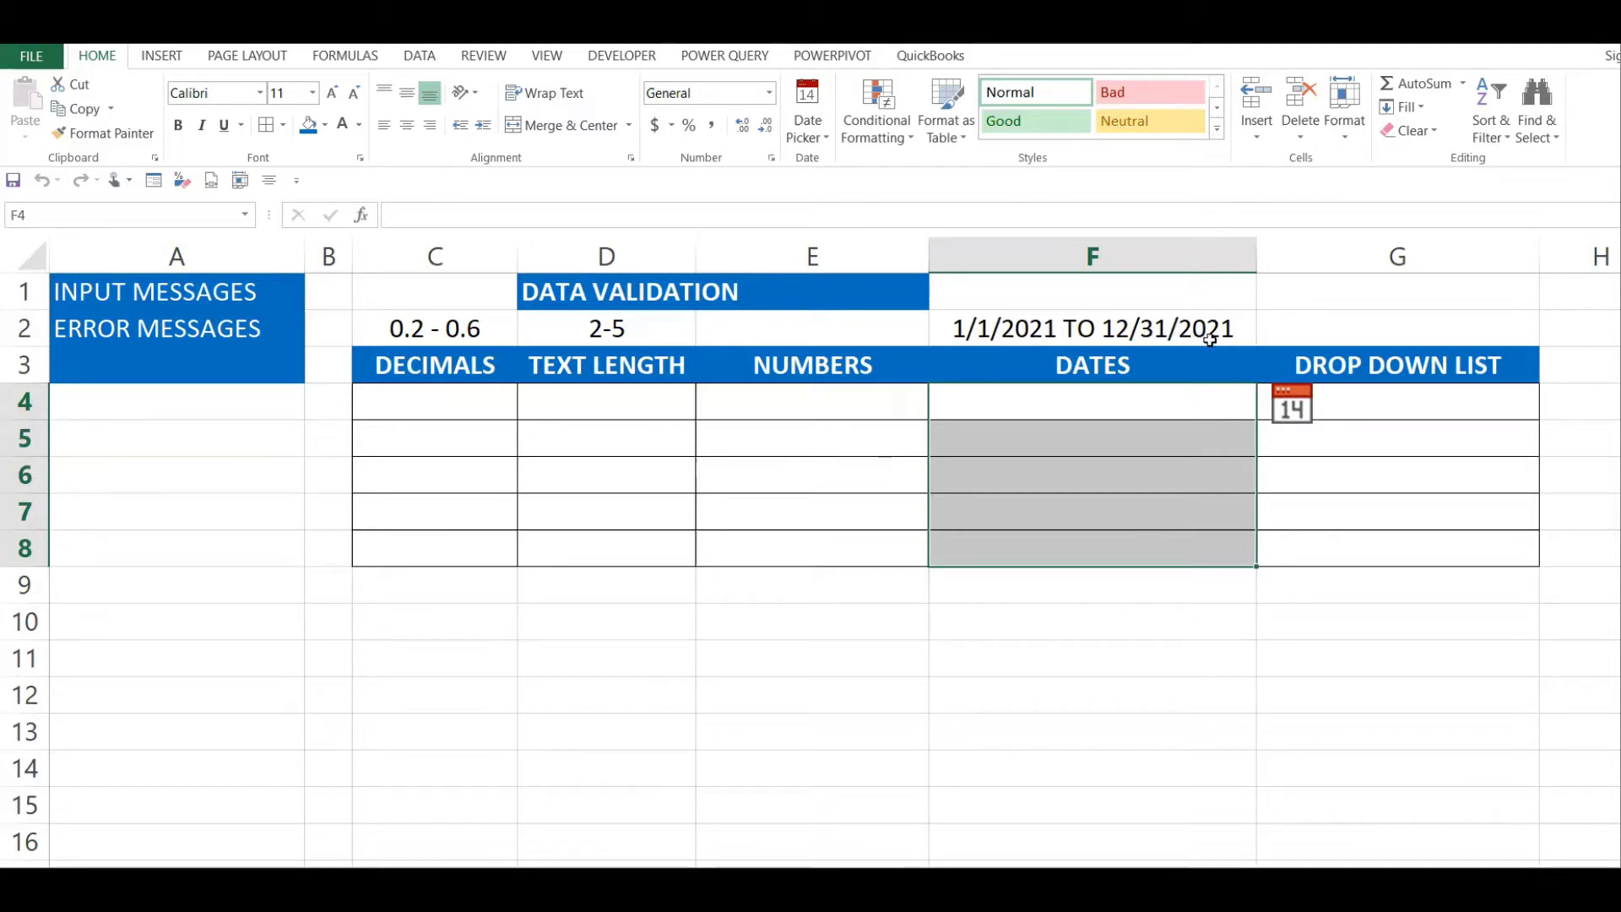
{"action": "left_click_drag", "start_coordinate": [1421, 412], "coordinate": [1433, 550]}
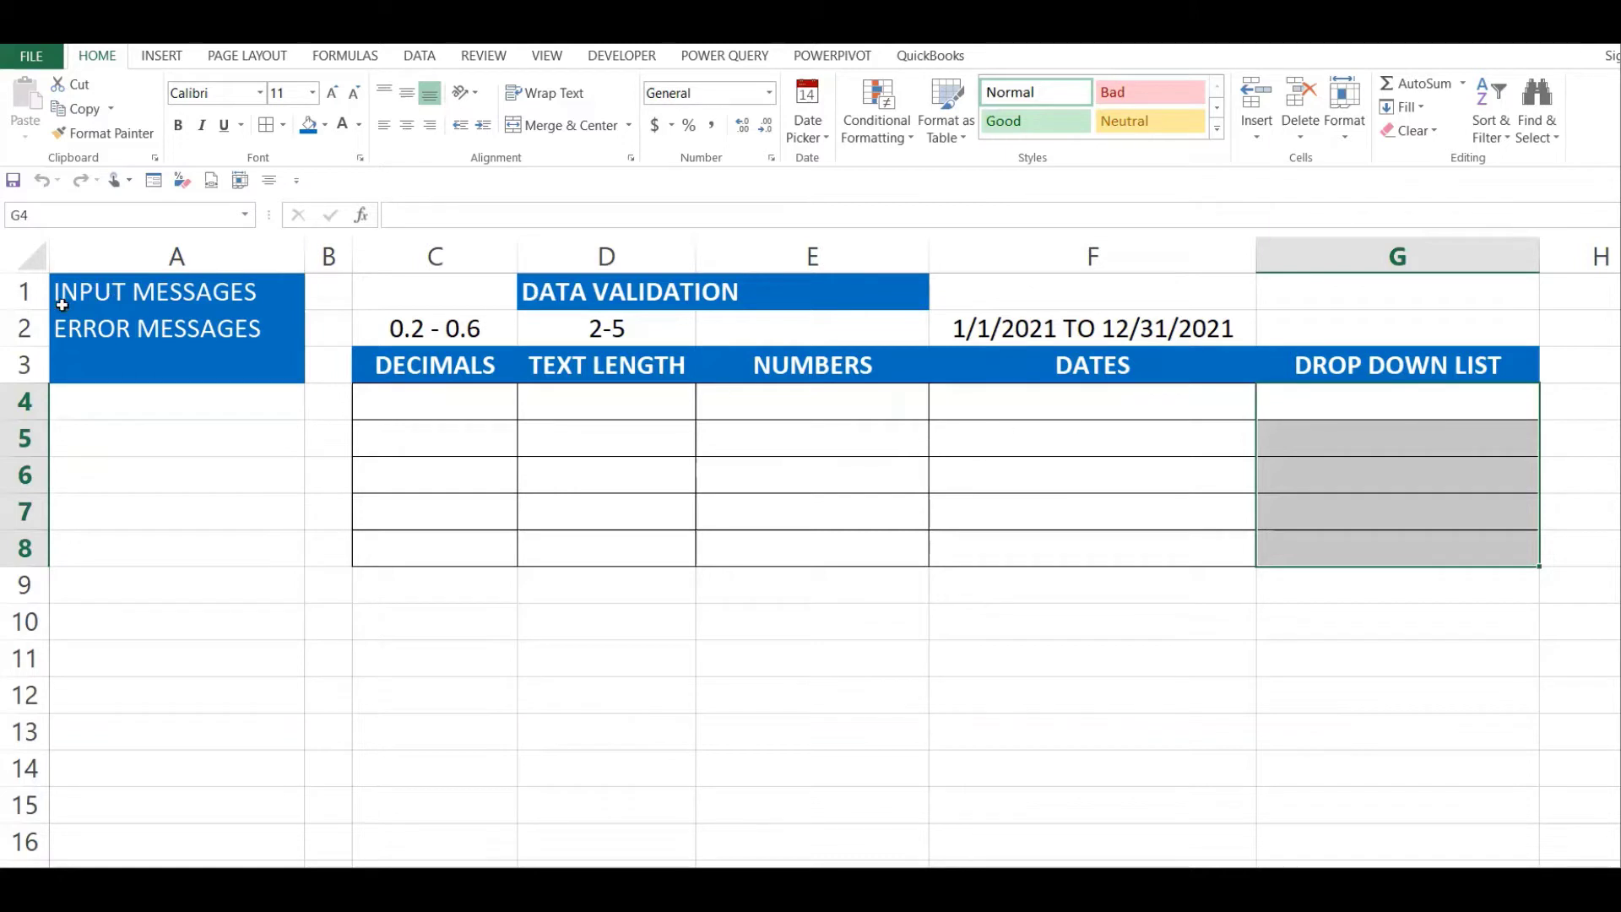
{"action": "left_click_drag", "start_coordinate": [122, 300], "coordinate": [161, 328]}
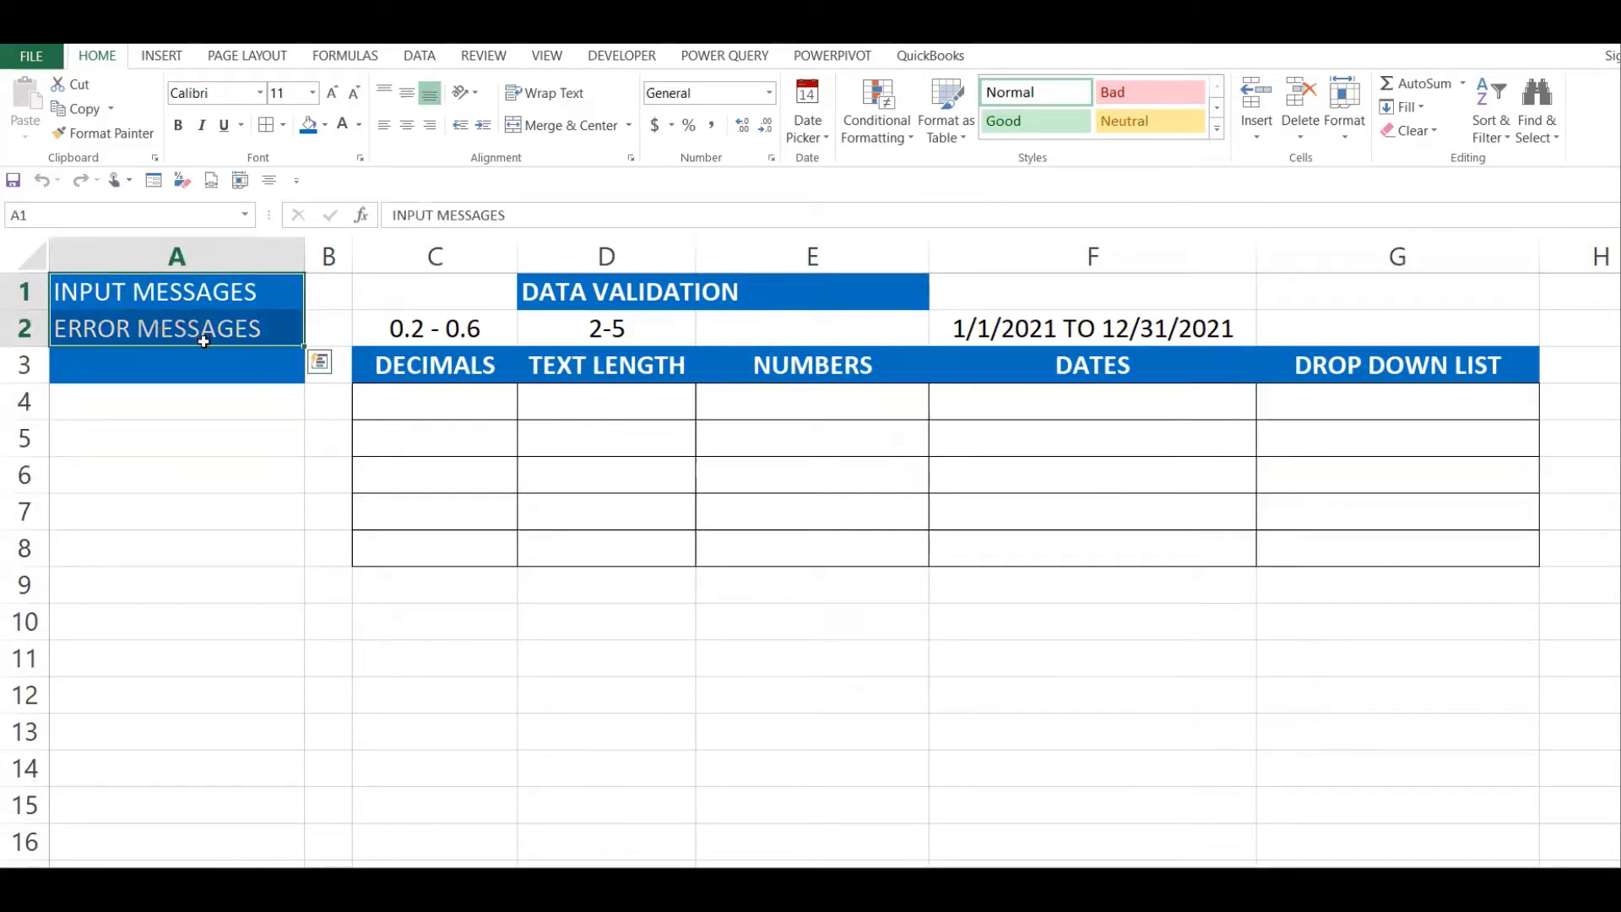
{"action": "left_click", "coordinate": [182, 330]}
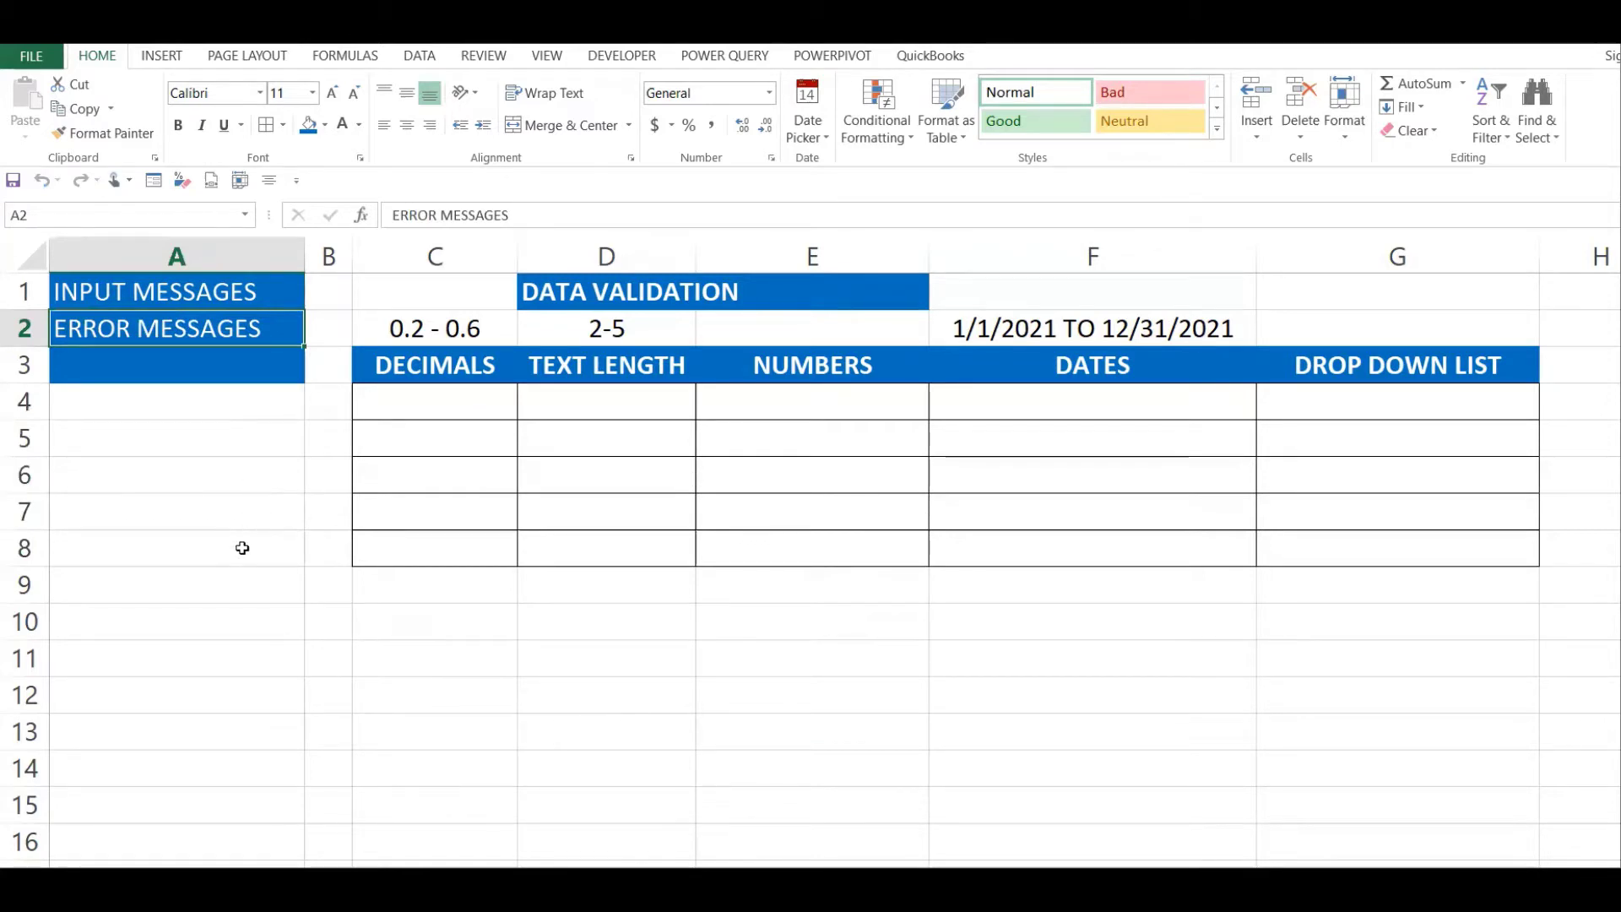
- Open data validation for C4:C8 under DECIMALS, extend the existing settings to all selected cells, and allow decimal values
{"action": "left_click_drag", "start_coordinate": [474, 400], "coordinate": [453, 543]}
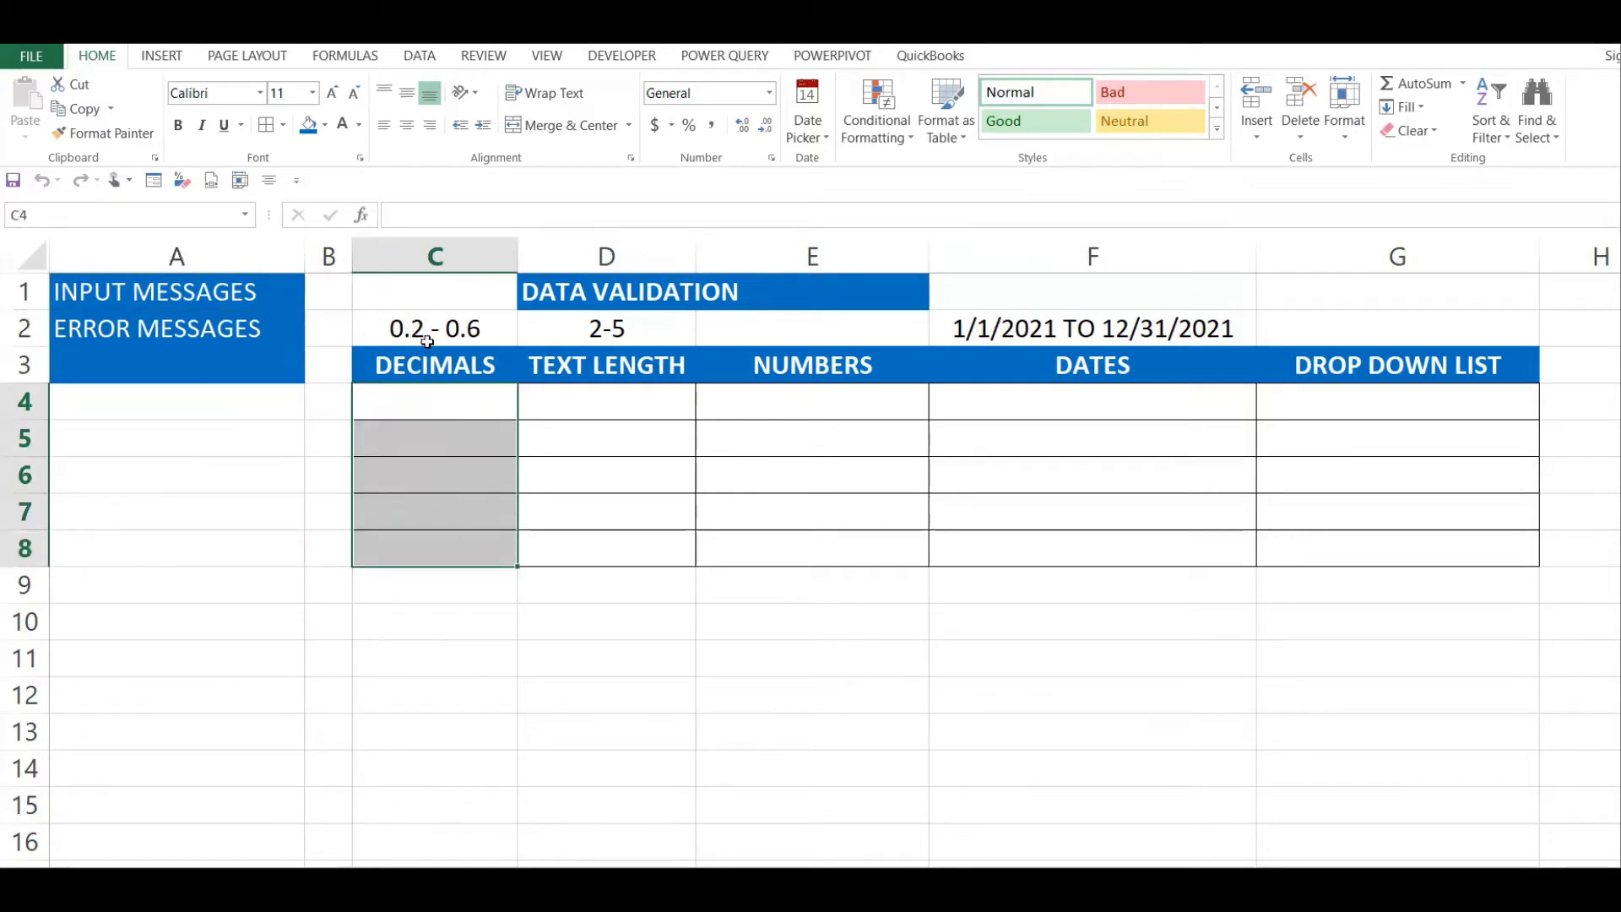
{"action": "left_click", "coordinate": [560, 434]}
{"action": "left_click_drag", "start_coordinate": [481, 402], "coordinate": [478, 550]}
{"action": "left_click_drag", "start_coordinate": [473, 393], "coordinate": [458, 551]}
{"action": "left_click", "coordinate": [433, 61]}
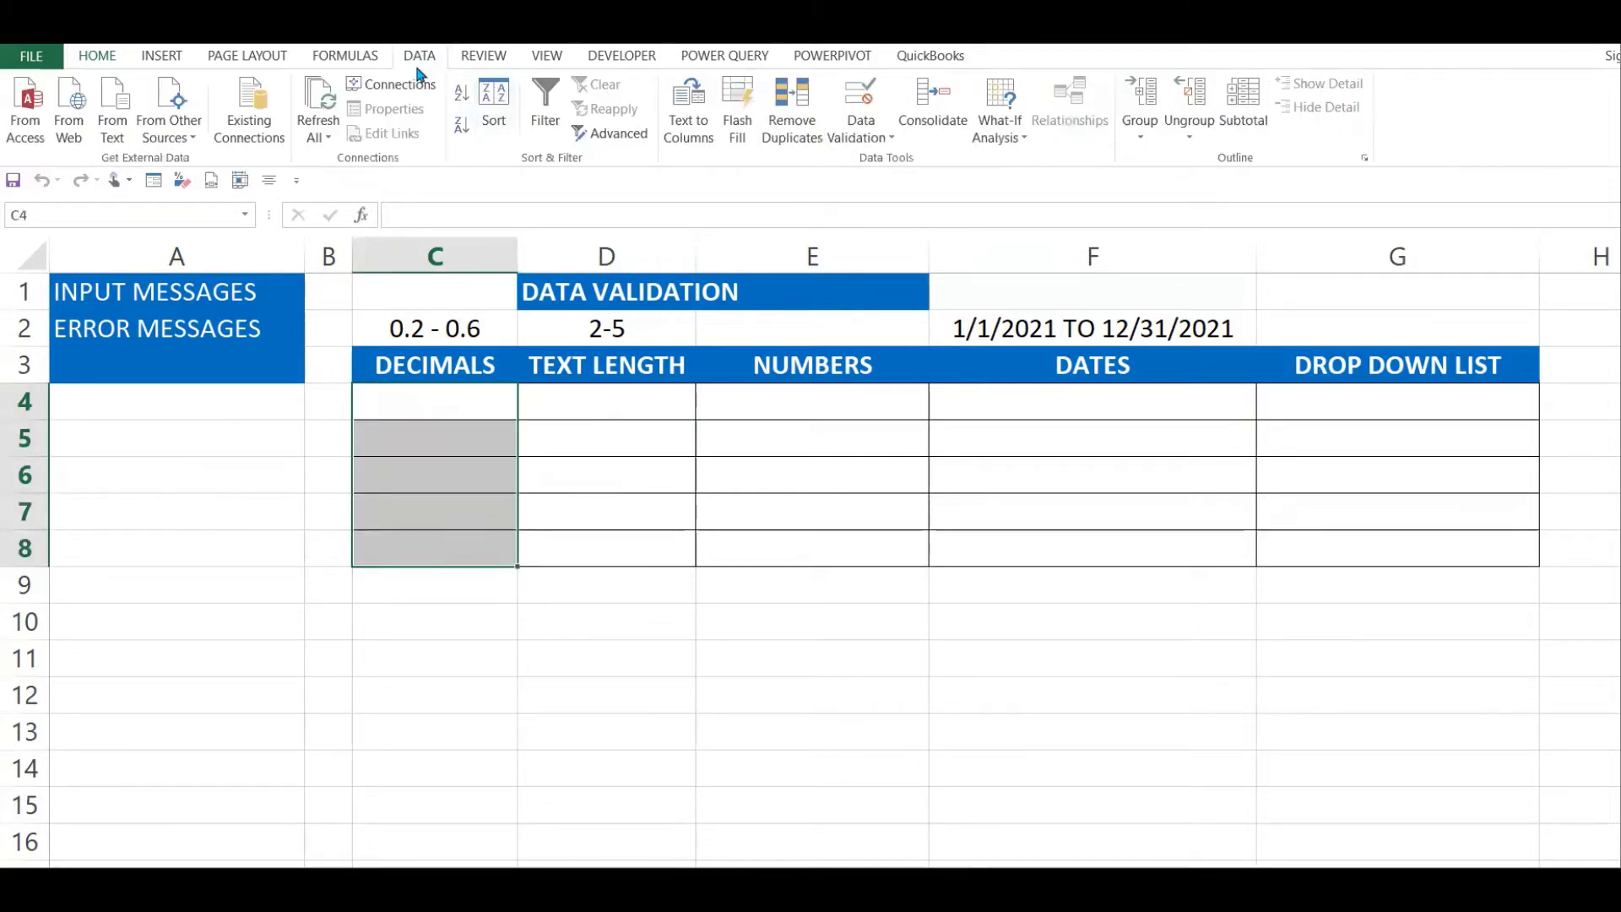
{"action": "left_click", "coordinate": [863, 139]}
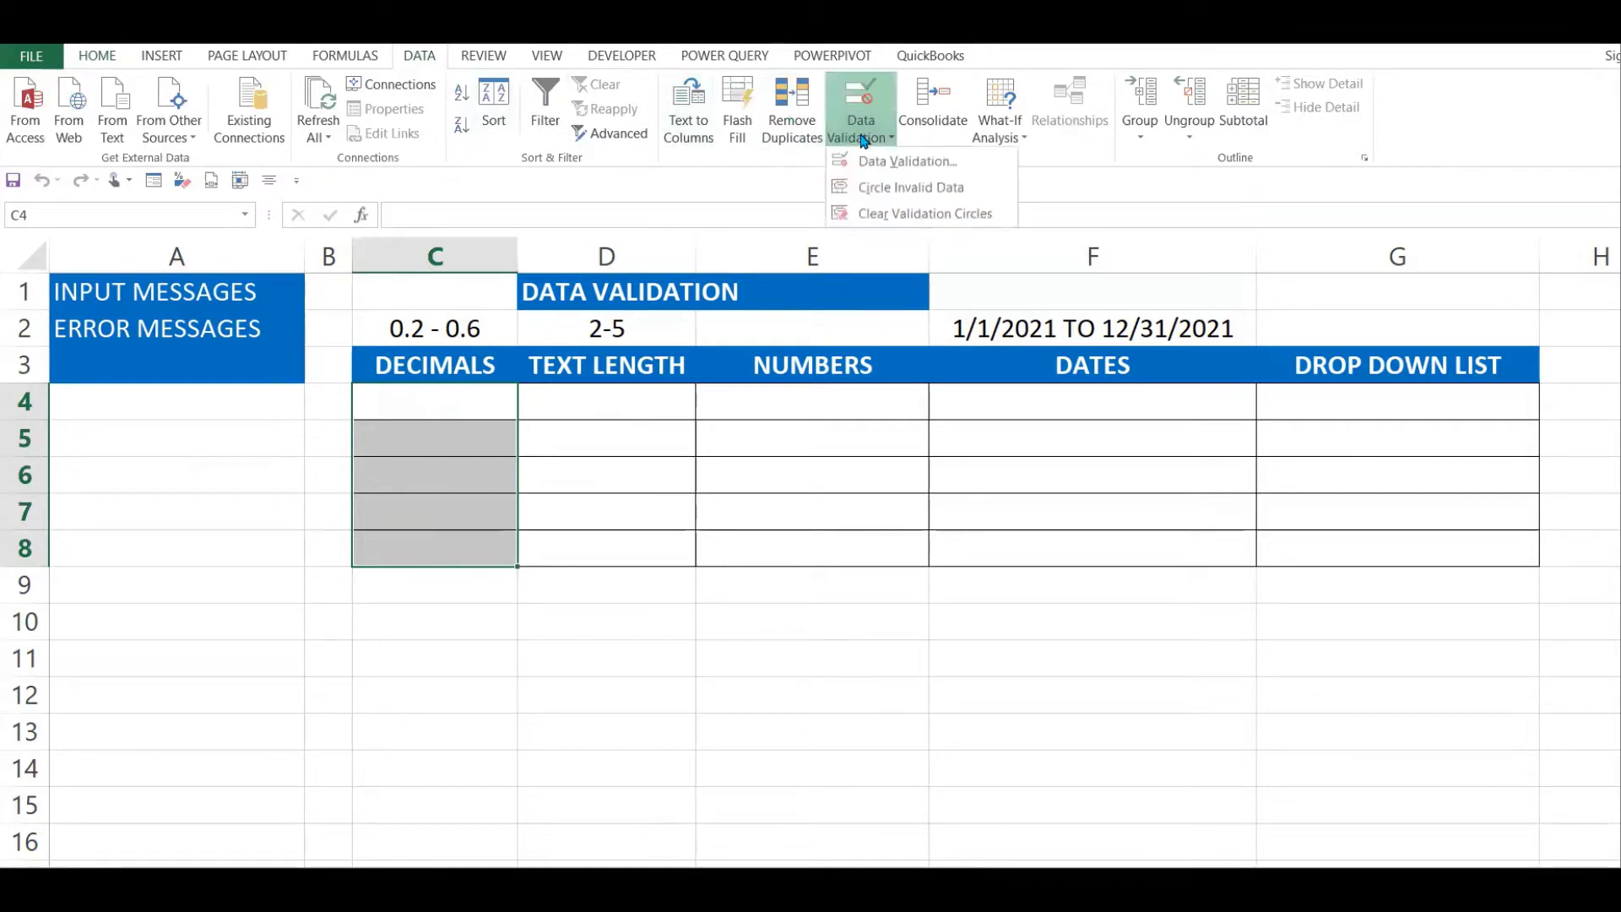
{"action": "left_click", "coordinate": [869, 162]}
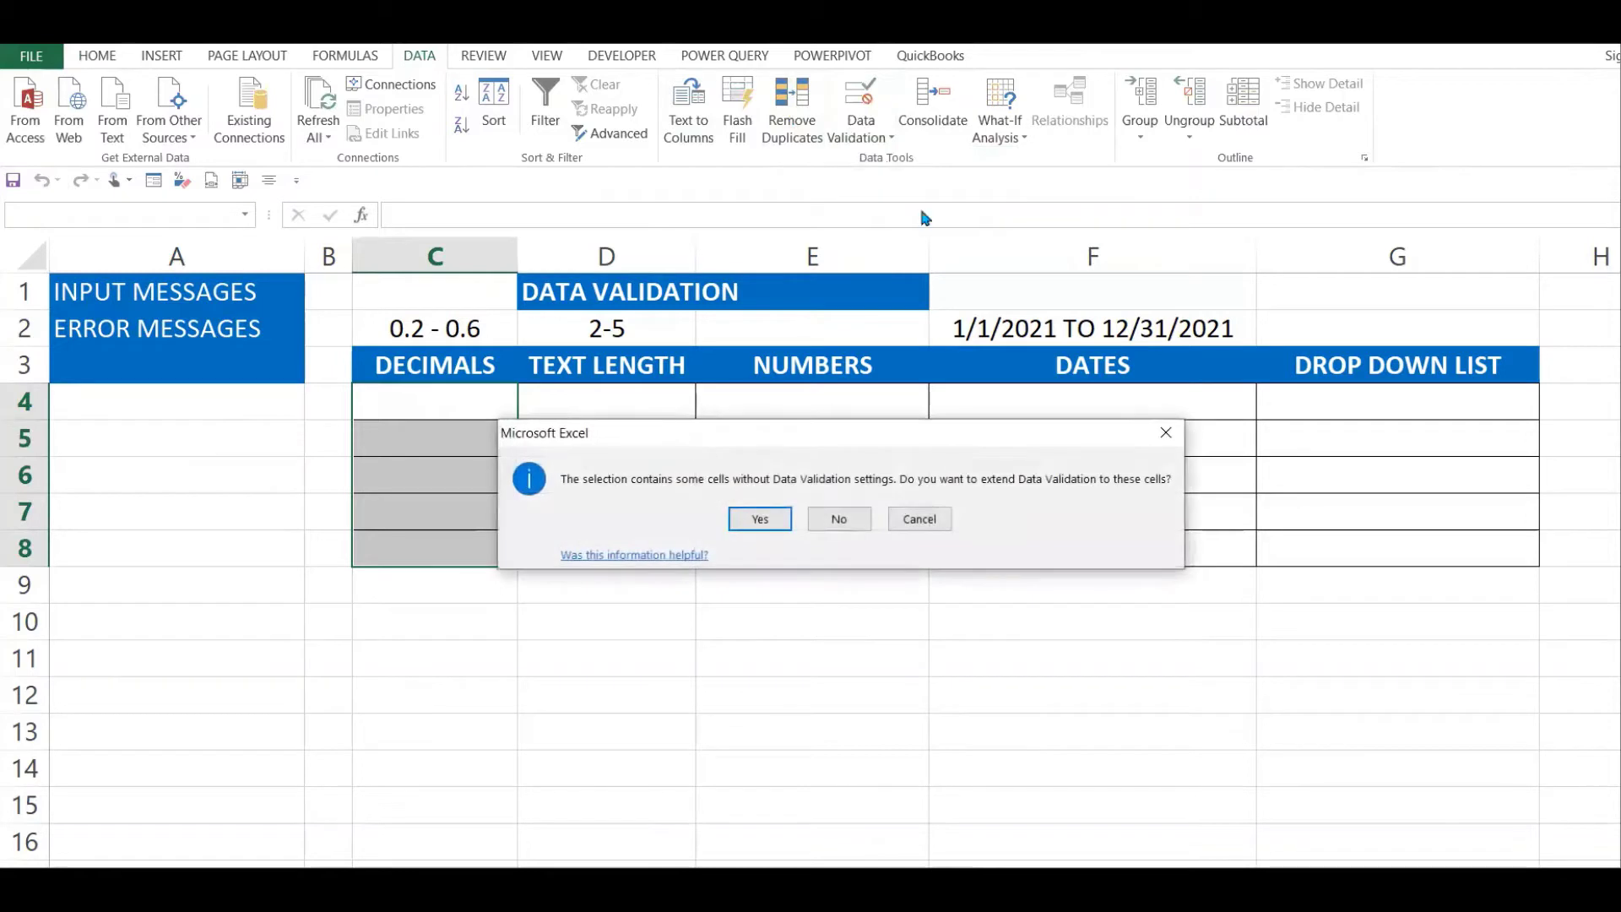
{"action": "left_click", "coordinate": [769, 519]}
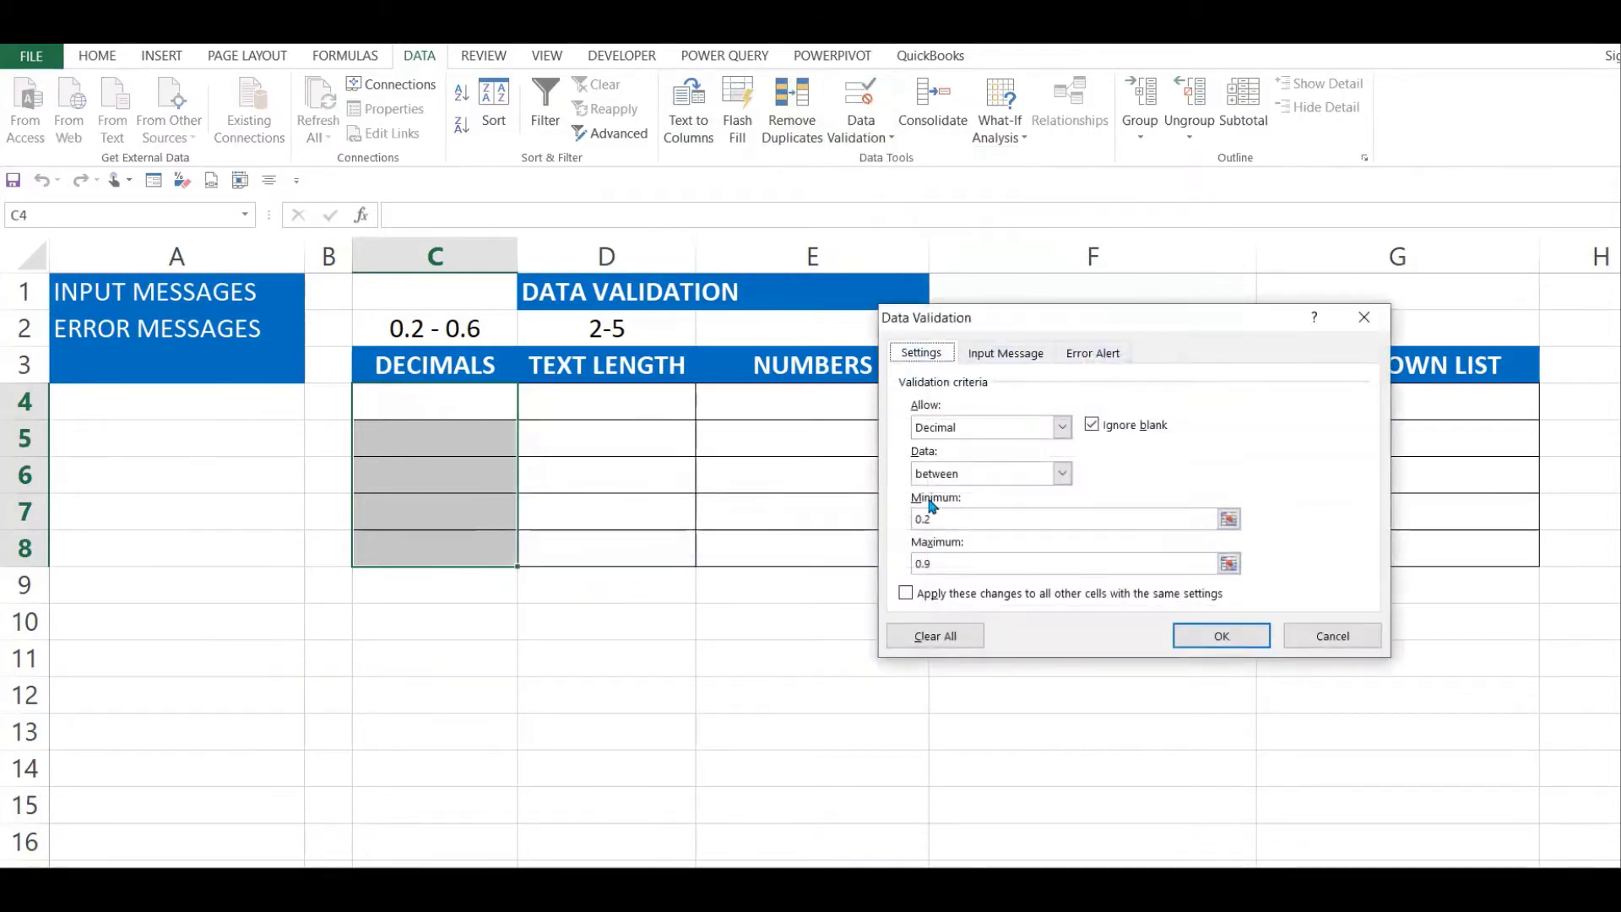
{"action": "left_click_drag", "start_coordinate": [1090, 326], "coordinate": [826, 265]}
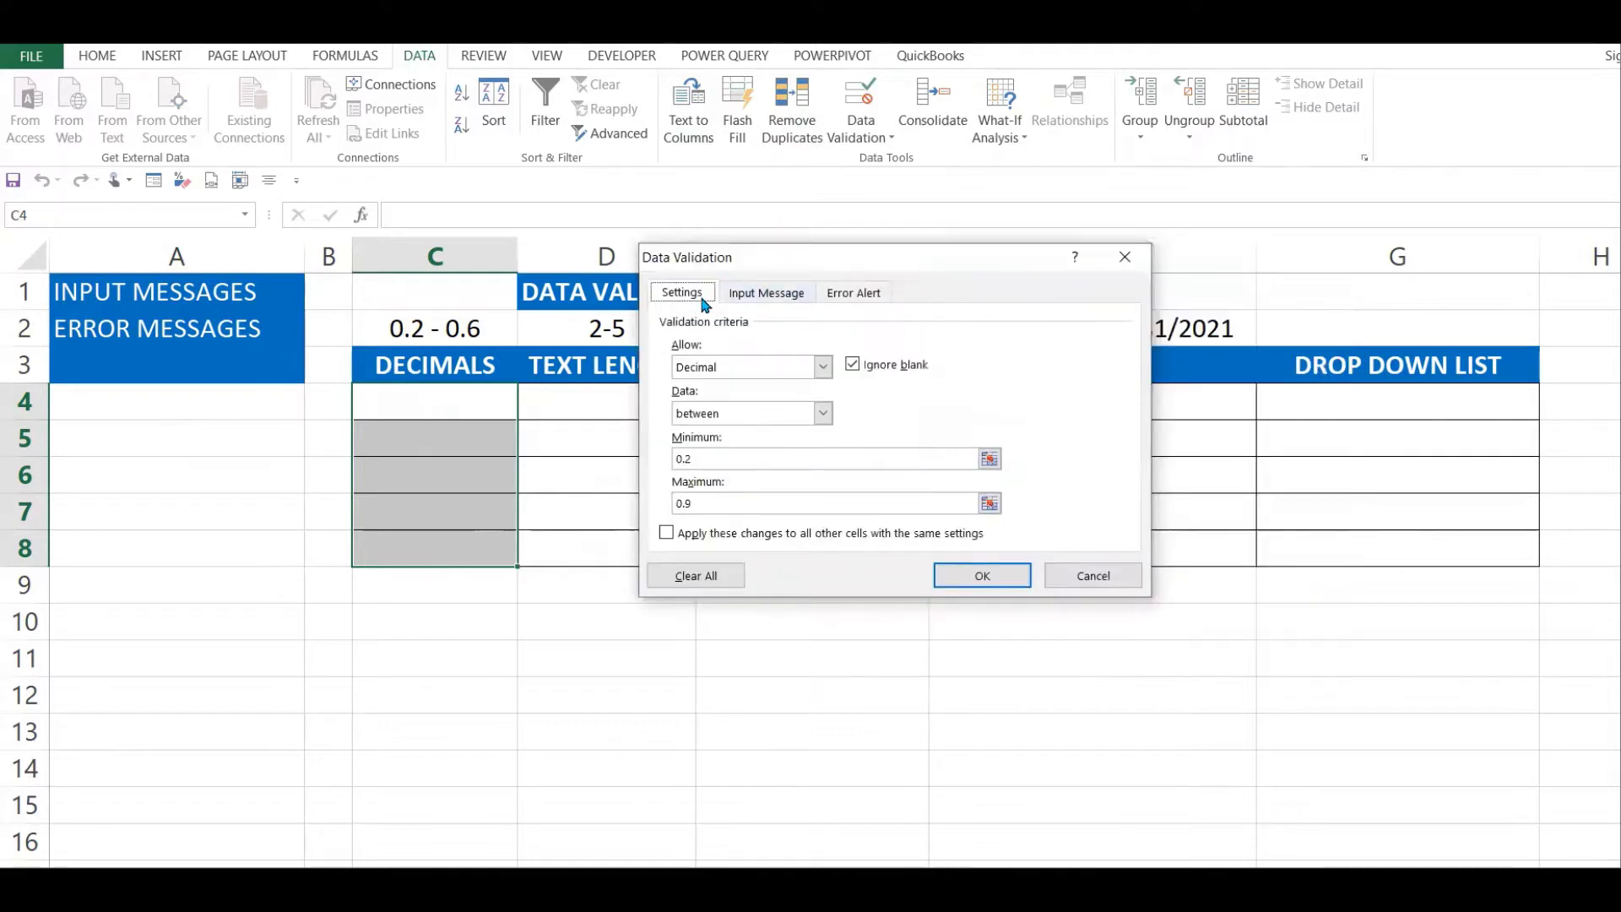
{"action": "left_click", "coordinate": [817, 368]}
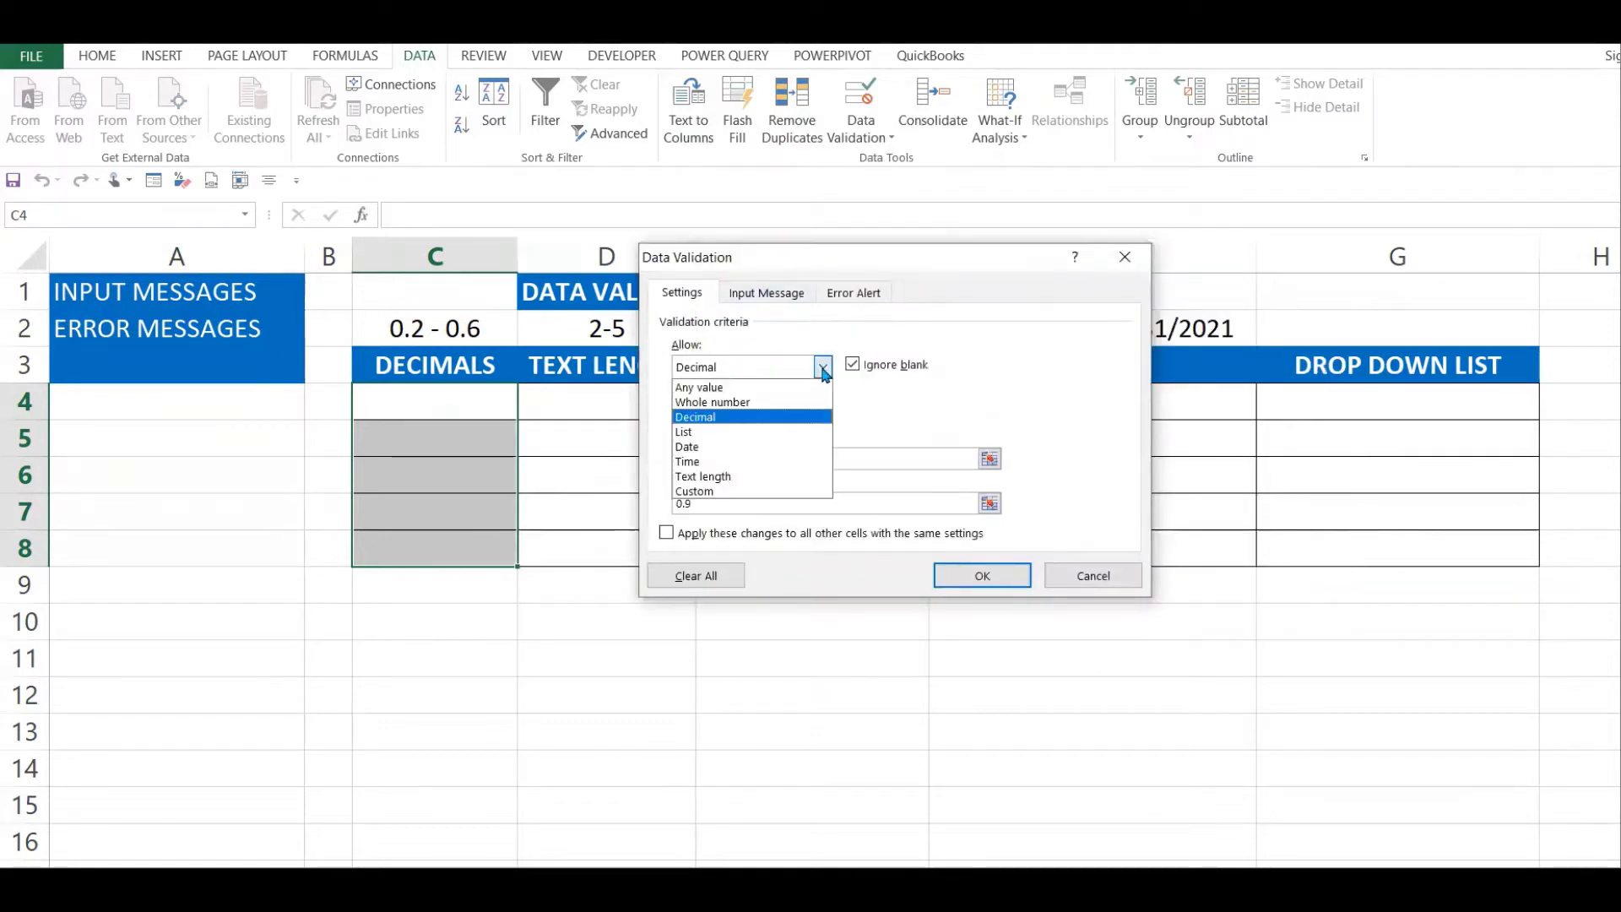
{"action": "left_click", "coordinate": [732, 417]}
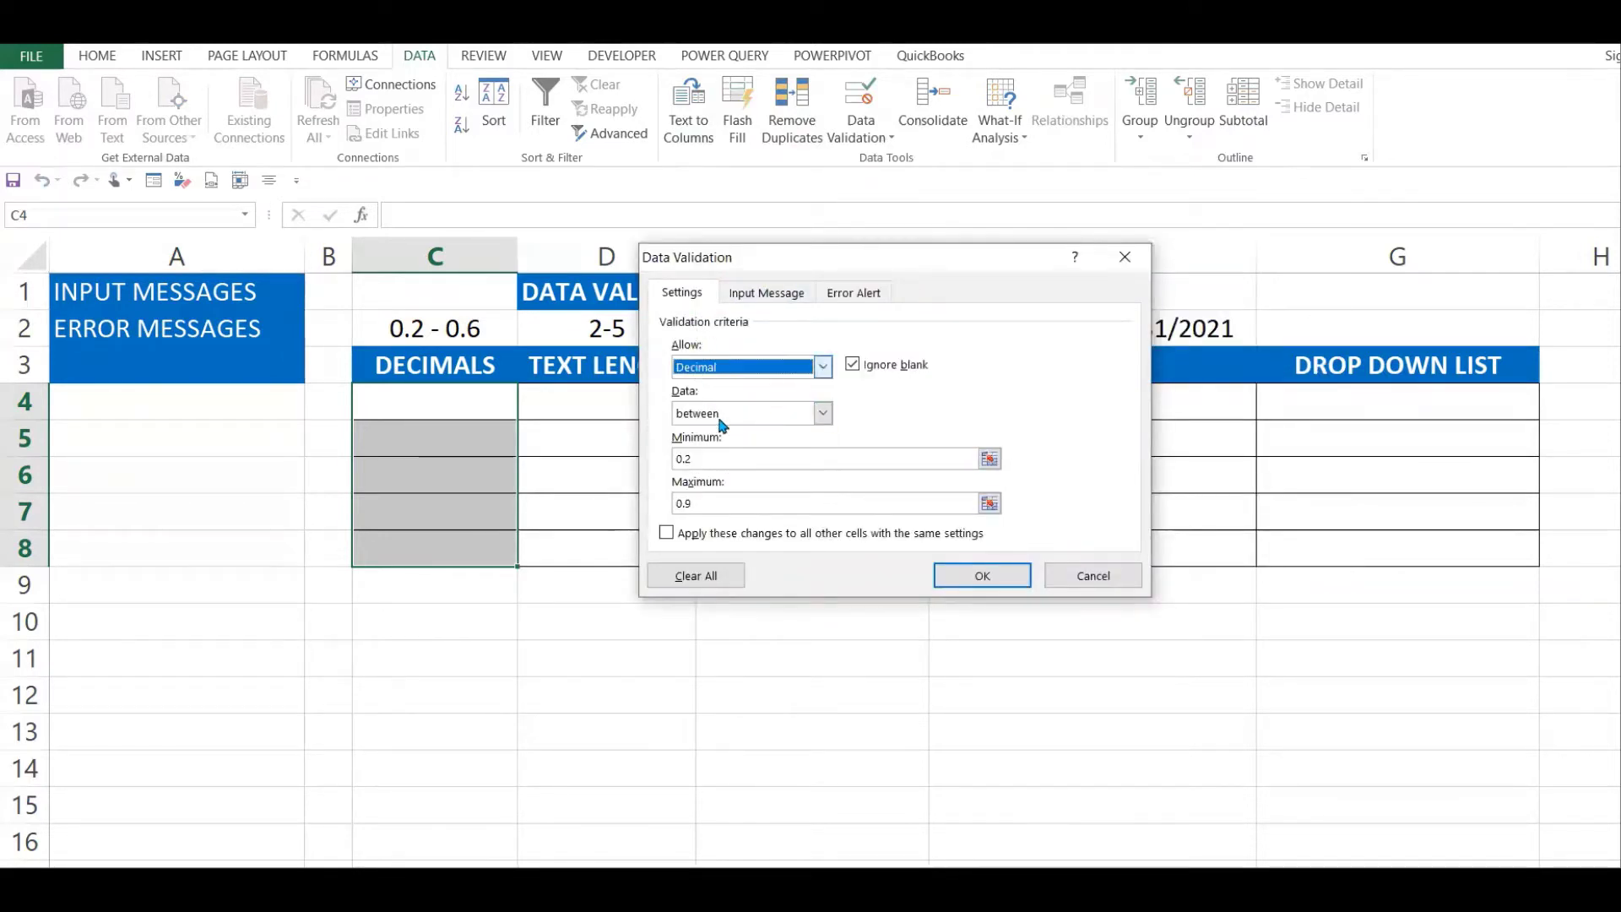
- Set the decimal rule's minimum to 0.2 and maximum to 0.6, and apply it to C4:C8
{"action": "left_click", "coordinate": [704, 457]}
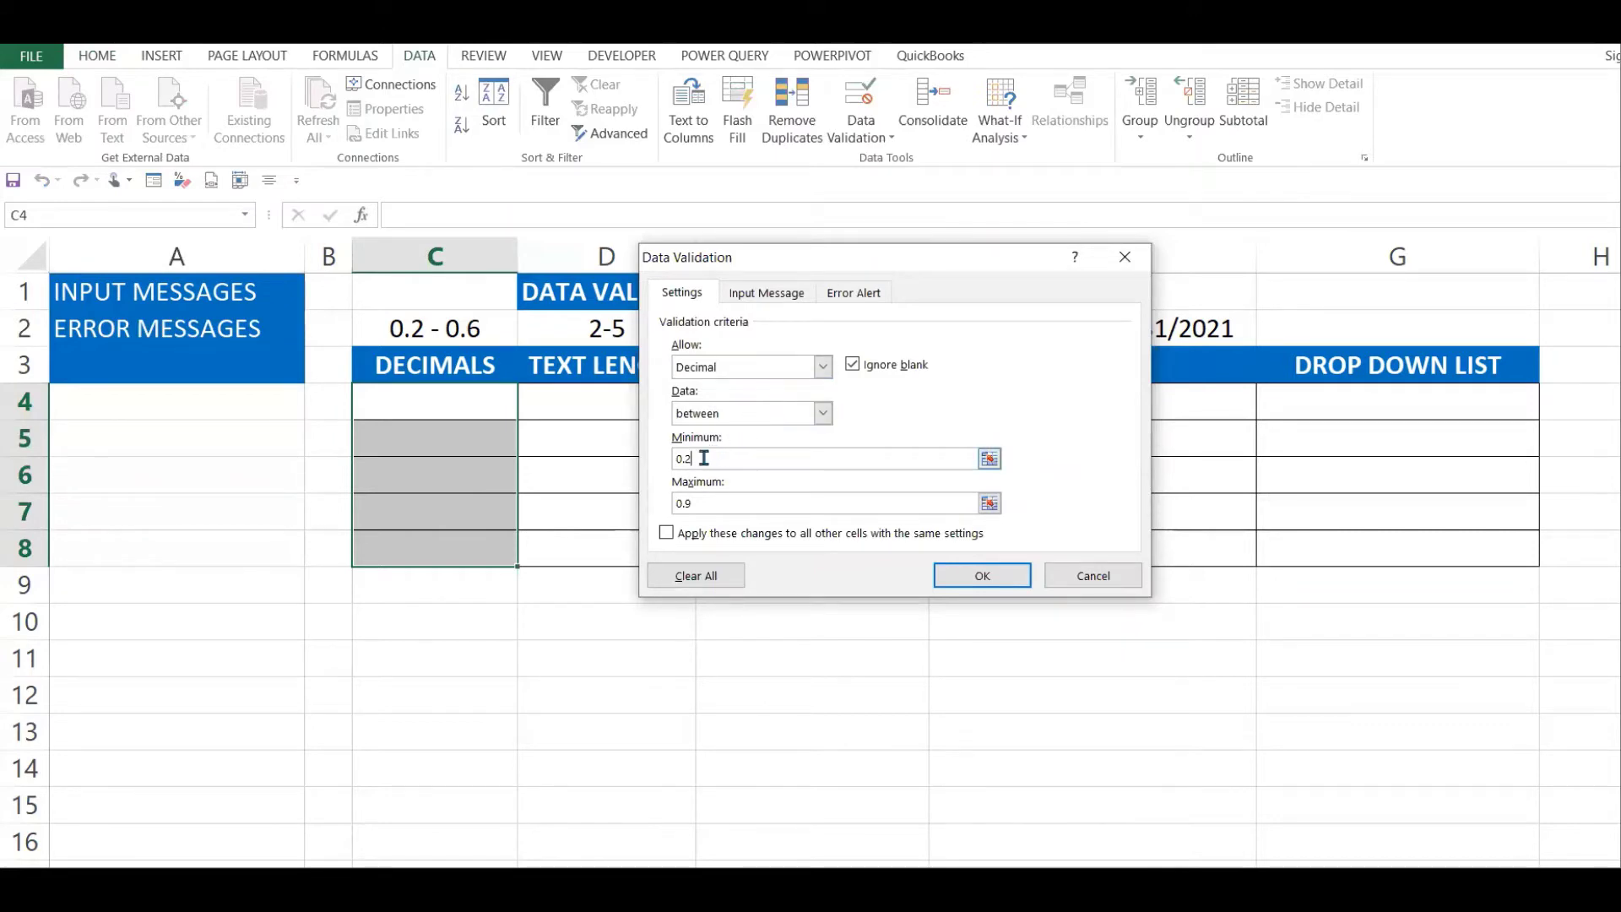
{"action": "key", "text": "BackSpace"}
{"action": "key", "text": "BackSpace"}
{"action": "key", "text": "BackSpace"}
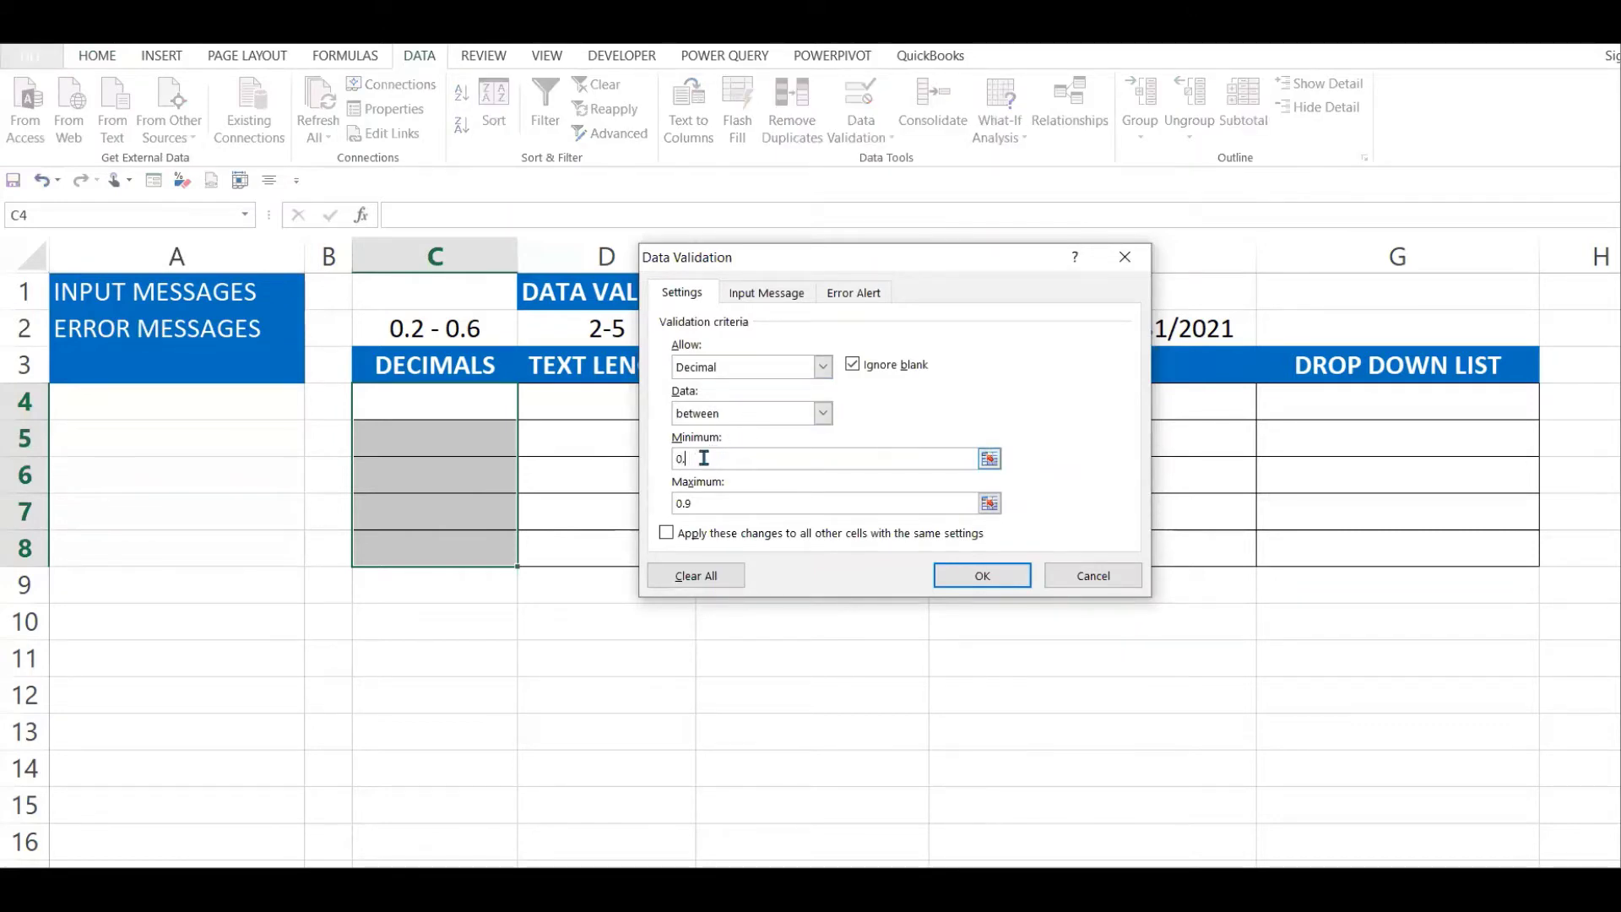
{"action": "left_click", "coordinate": [706, 502]}
{"action": "key", "text": "BackSpace"}
{"action": "key", "text": "BackSpace"}
{"action": "type", "text": ".6"}
{"action": "left_click", "coordinate": [982, 577]}
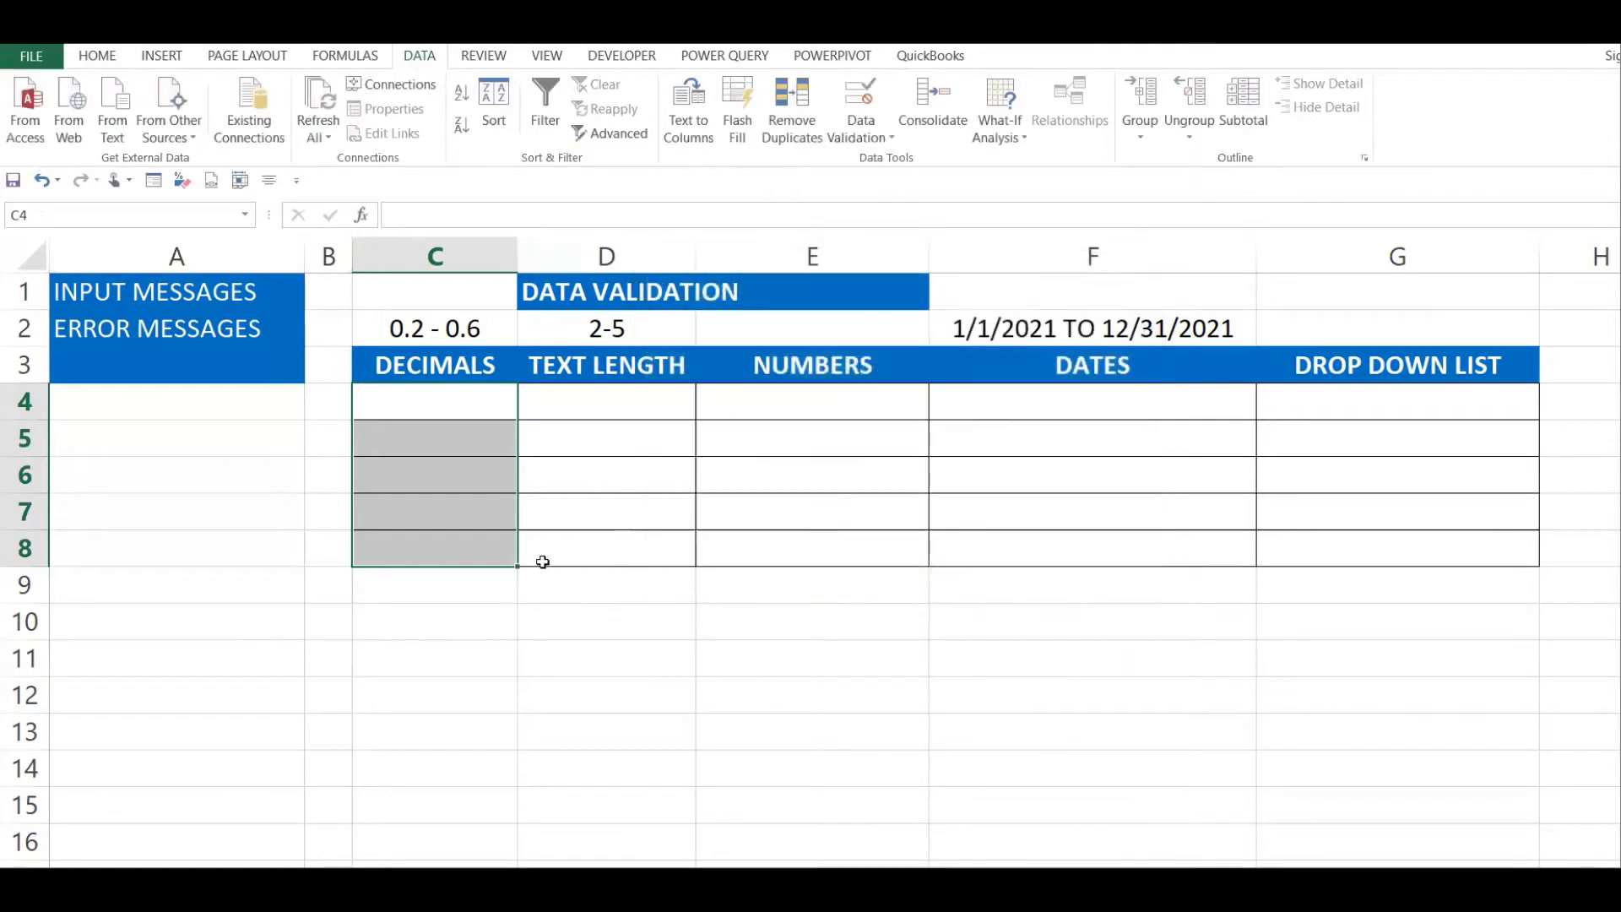
- Enter 0.2 in C4 and 0.3 in C5 to test the decimal rule
{"action": "left_click", "coordinate": [459, 545]}
{"action": "left_click", "coordinate": [463, 410]}
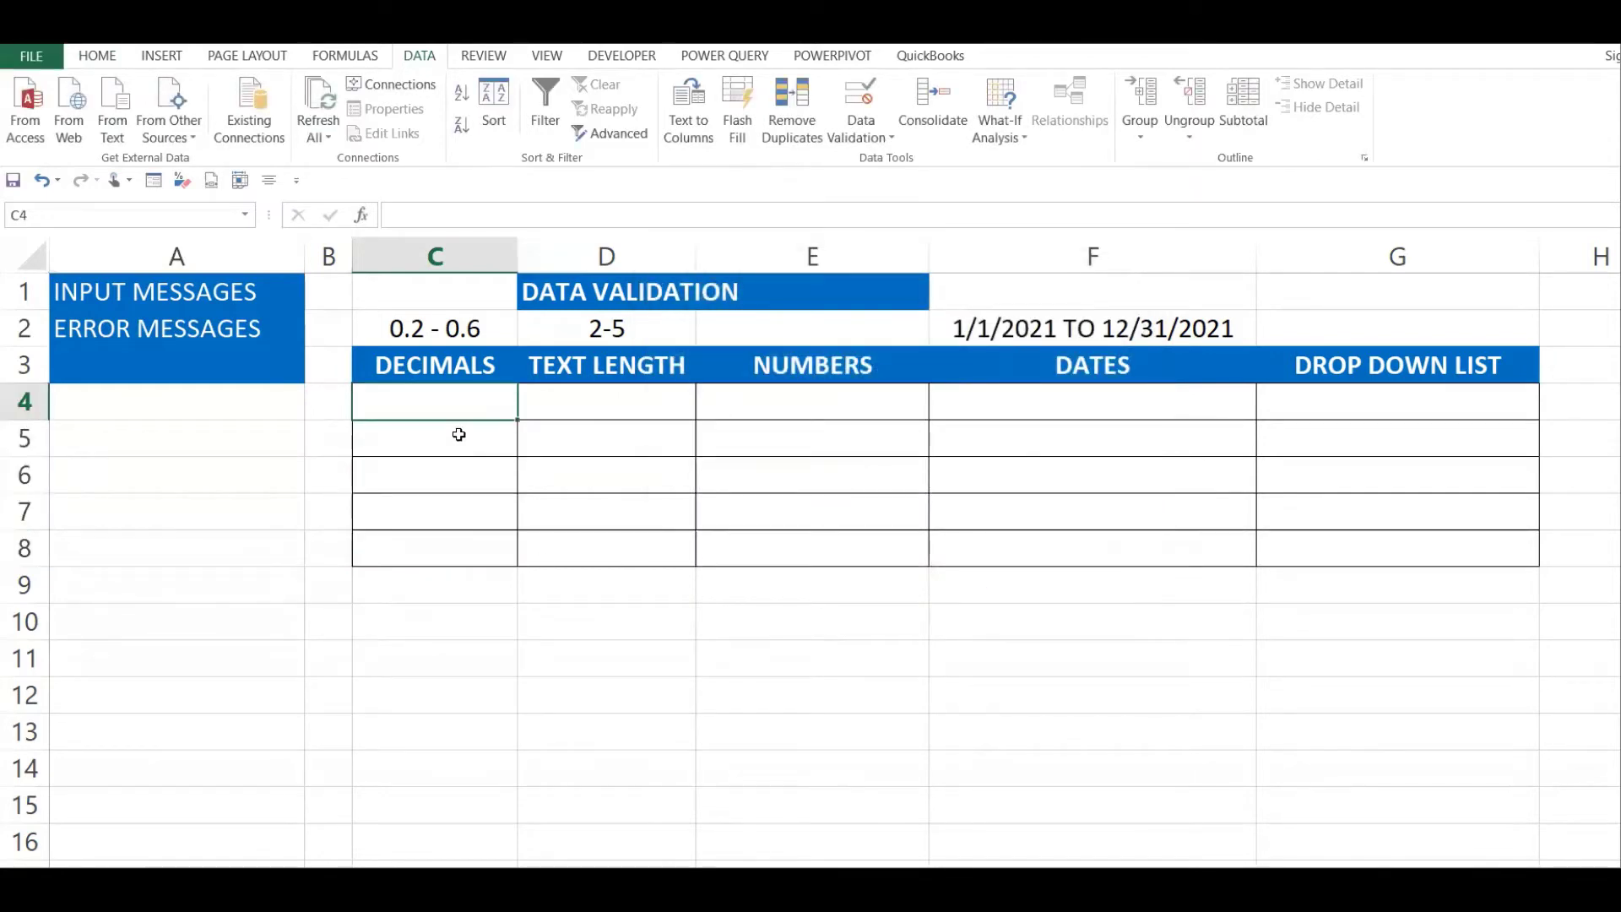
{"action": "type", "text": "0.2"}
{"action": "key", "text": "Return"}
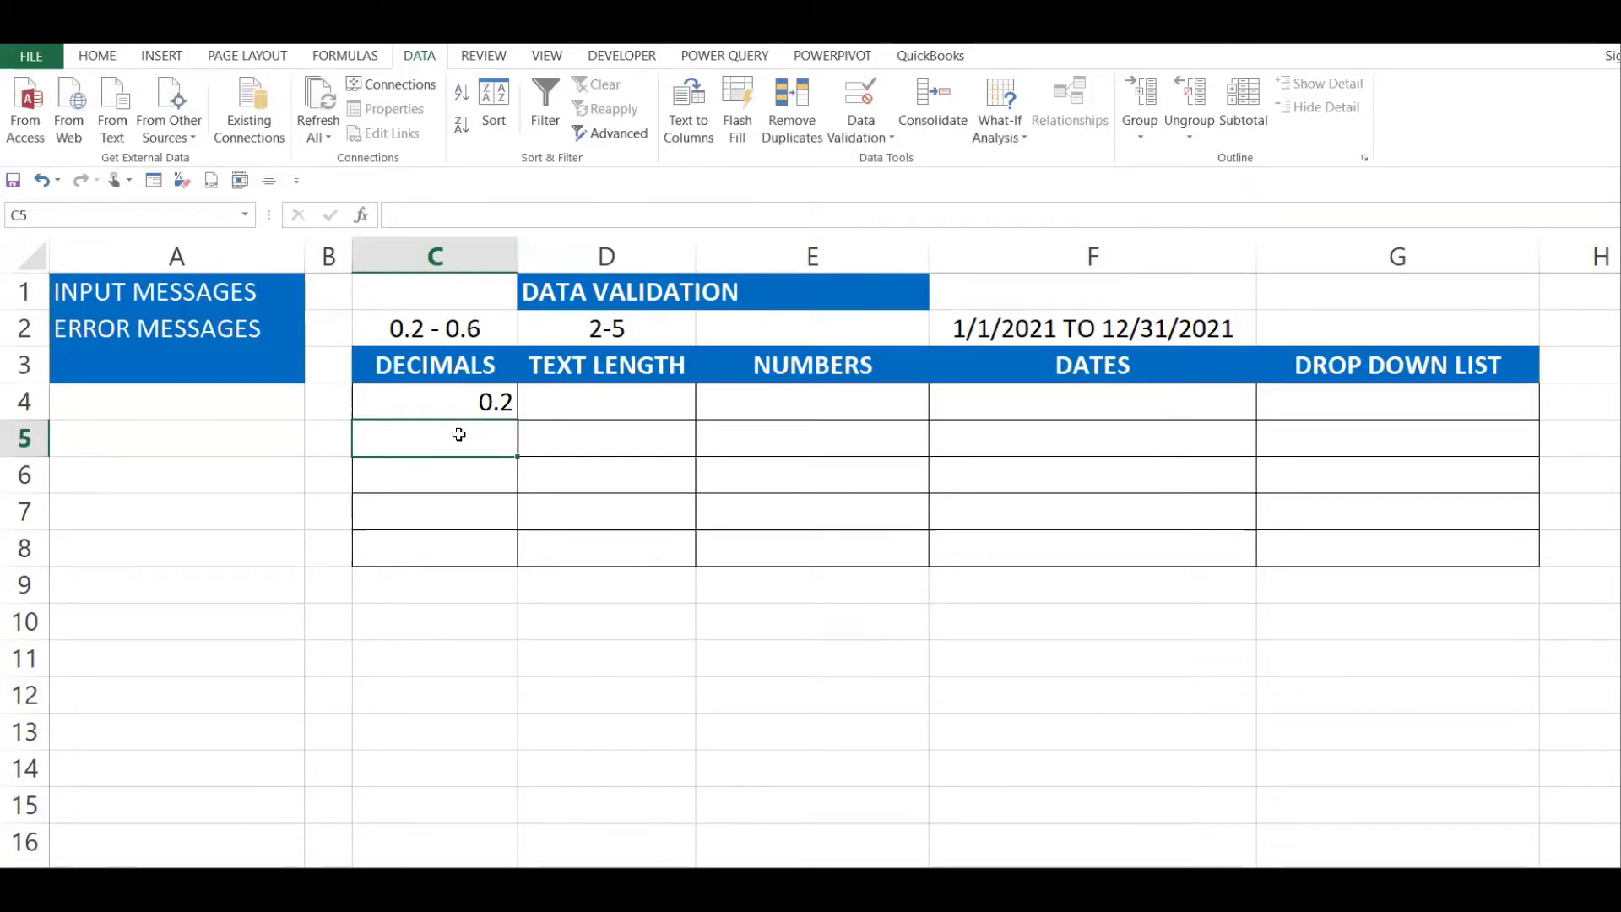
{"action": "type", "text": "0.3"}
{"action": "key", "text": "Return"}
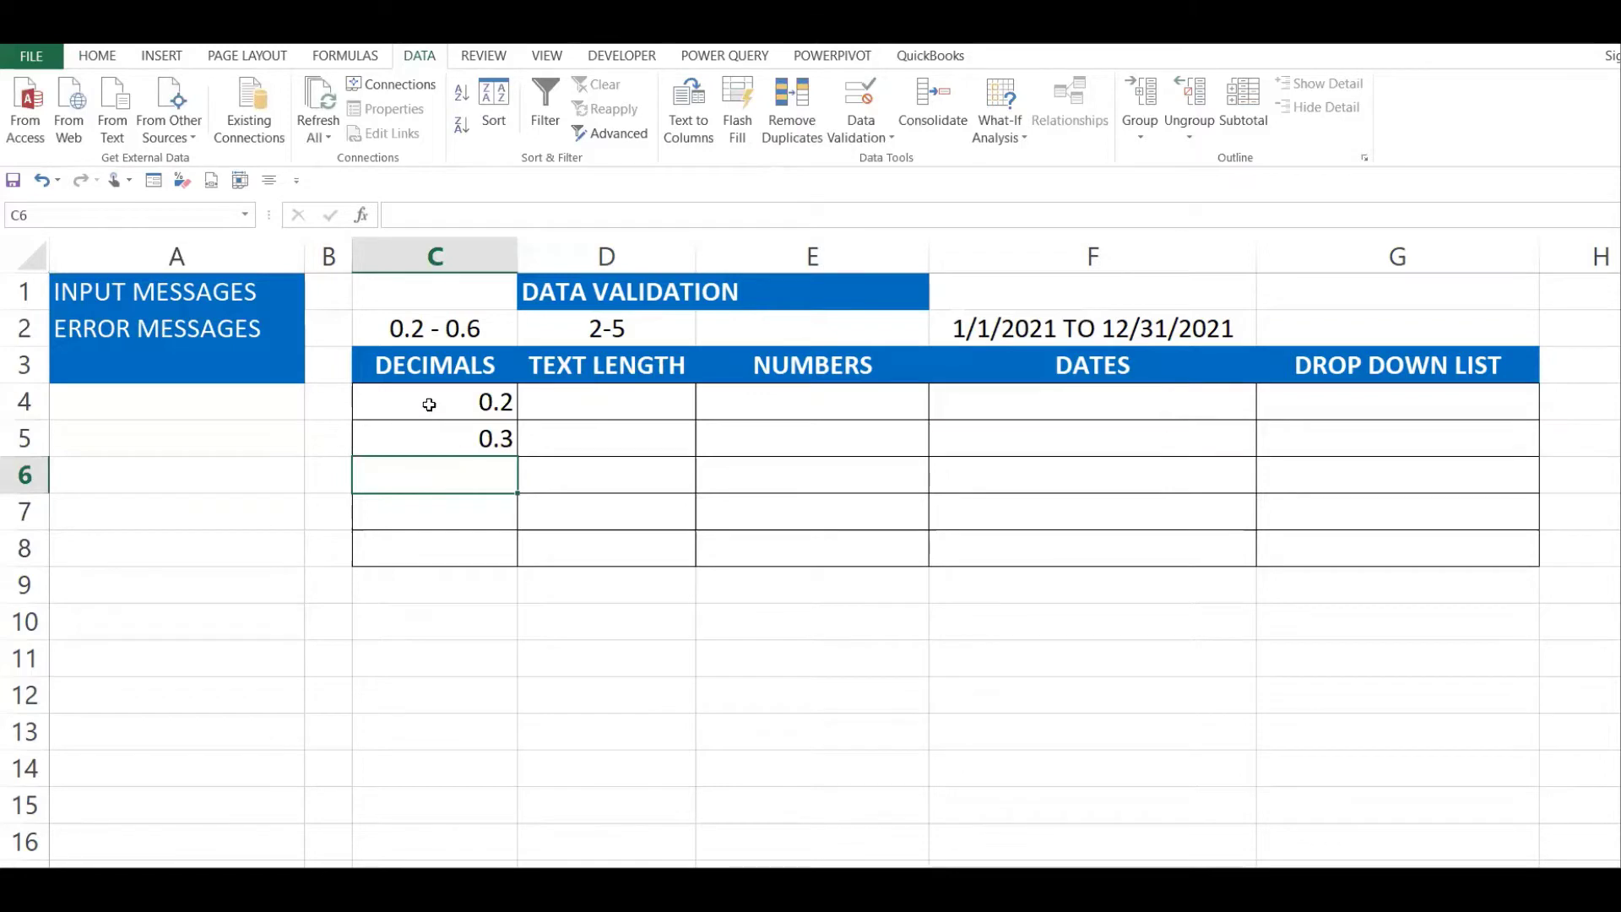
- Try entering the out-of-range value 0.7 in C6, cancel it, and enter 0.5 instead
{"action": "left_click", "coordinate": [405, 326]}
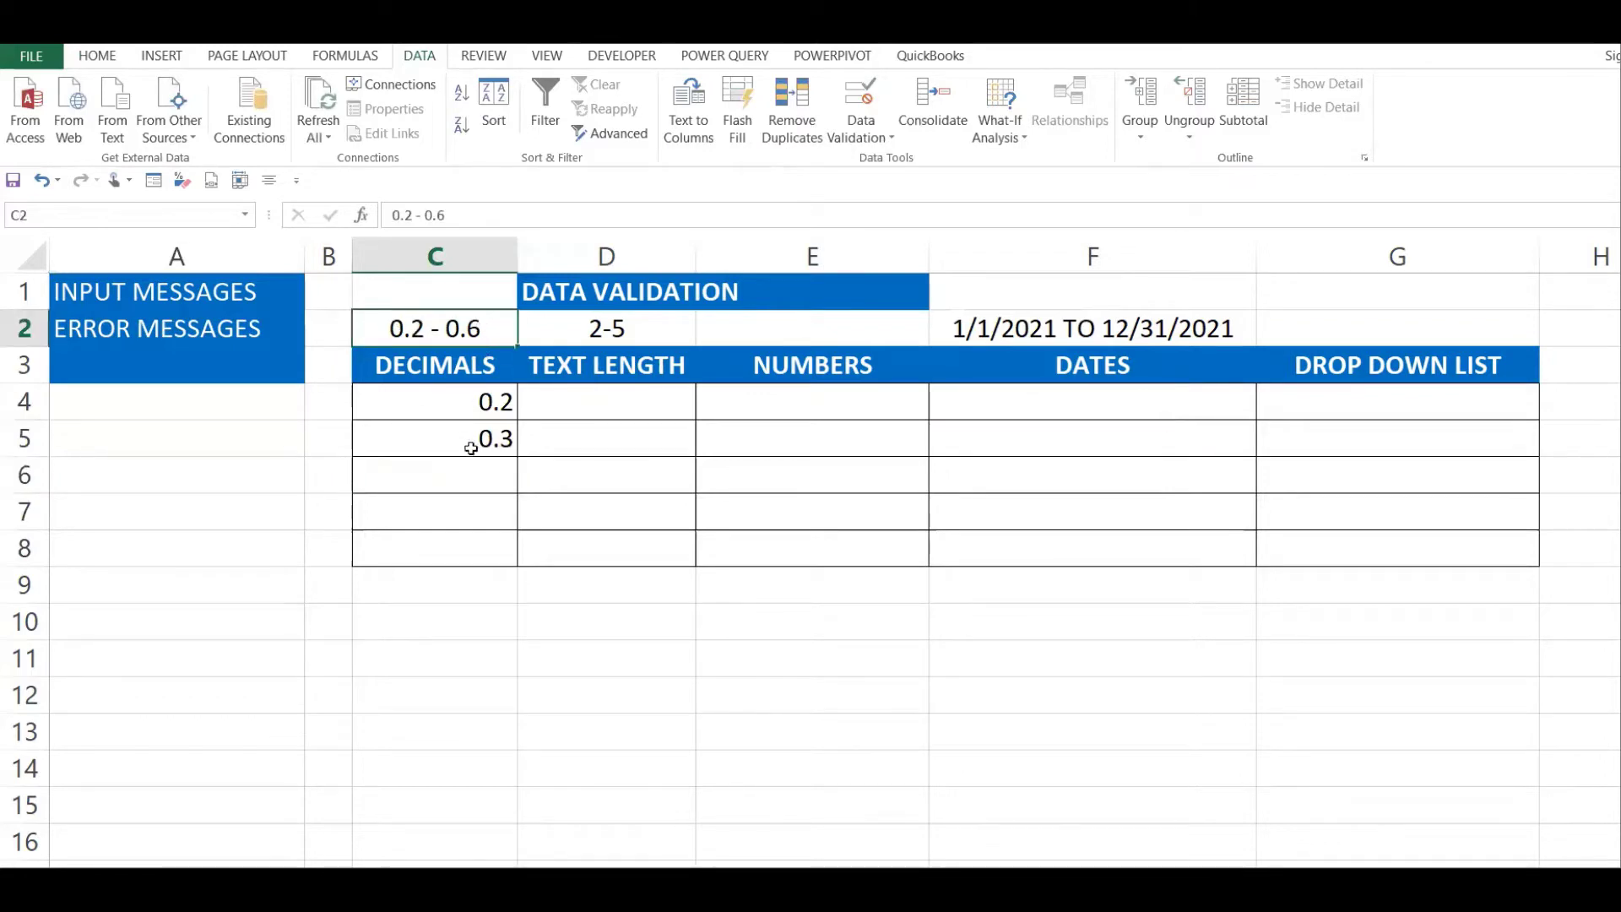
{"action": "left_click", "coordinate": [431, 478]}
{"action": "type", "text": "0.7"}
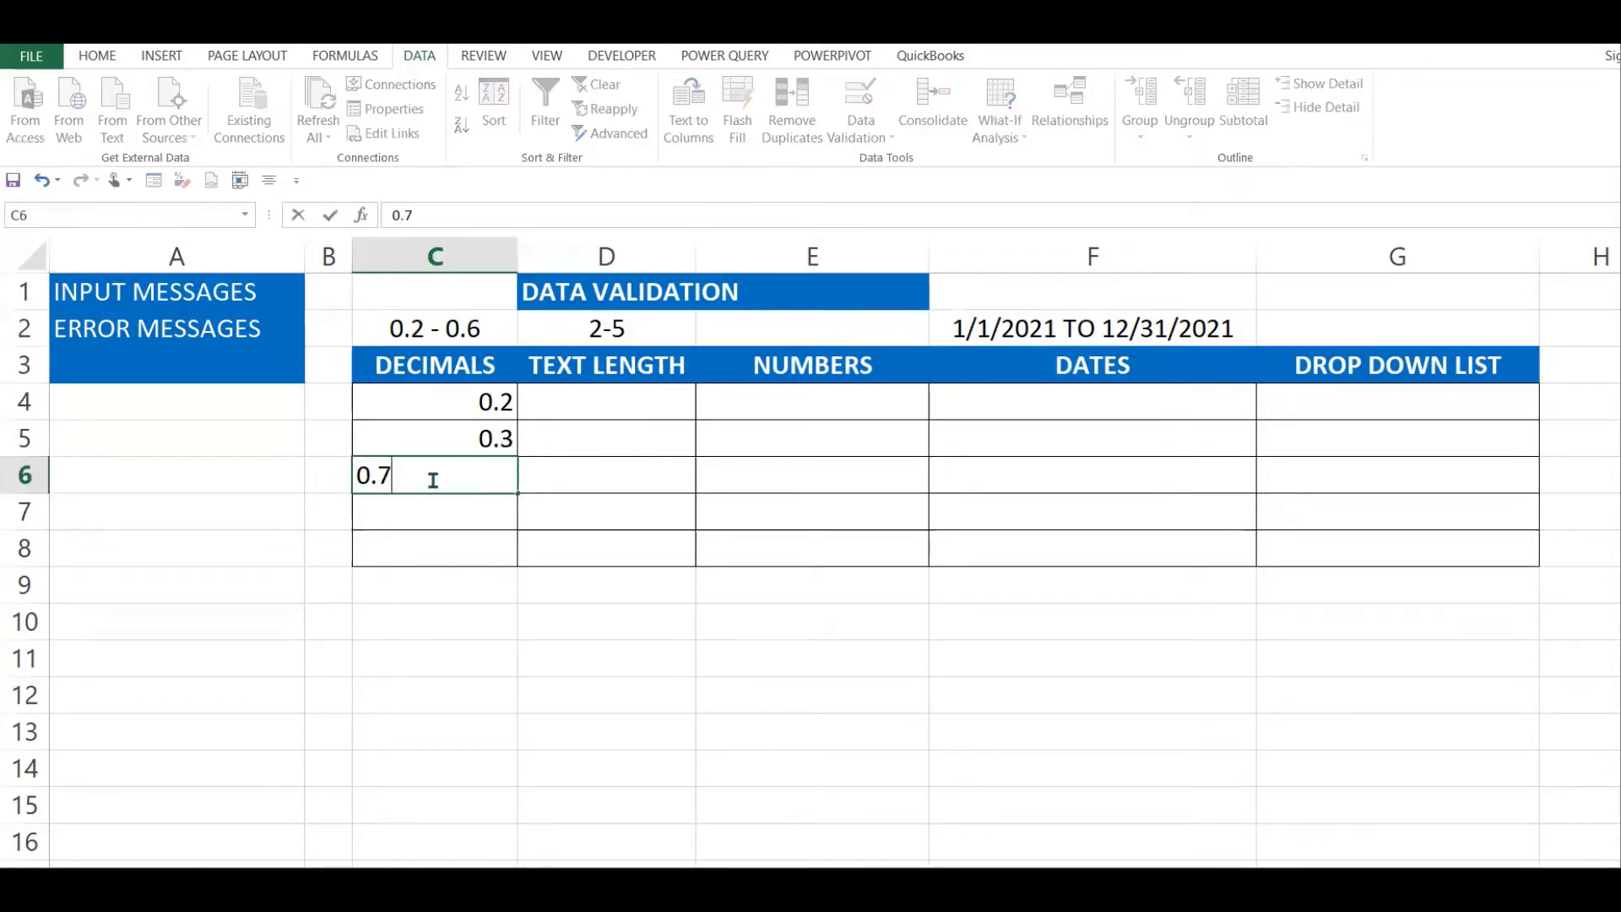
{"action": "key", "text": "Return"}
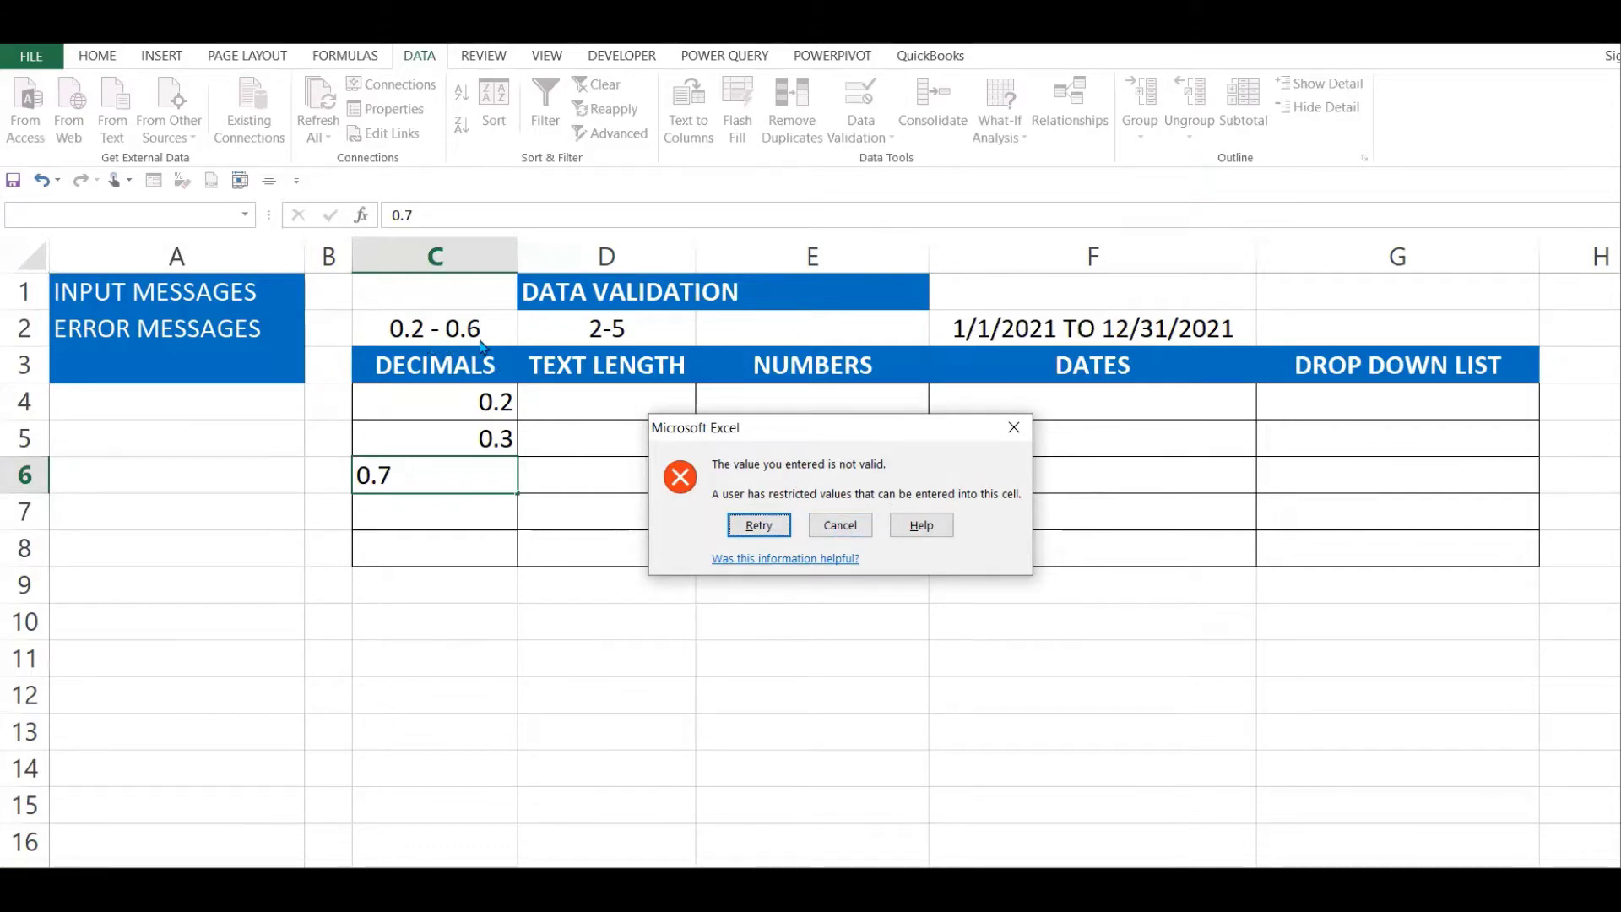
{"action": "left_click", "coordinate": [870, 526]}
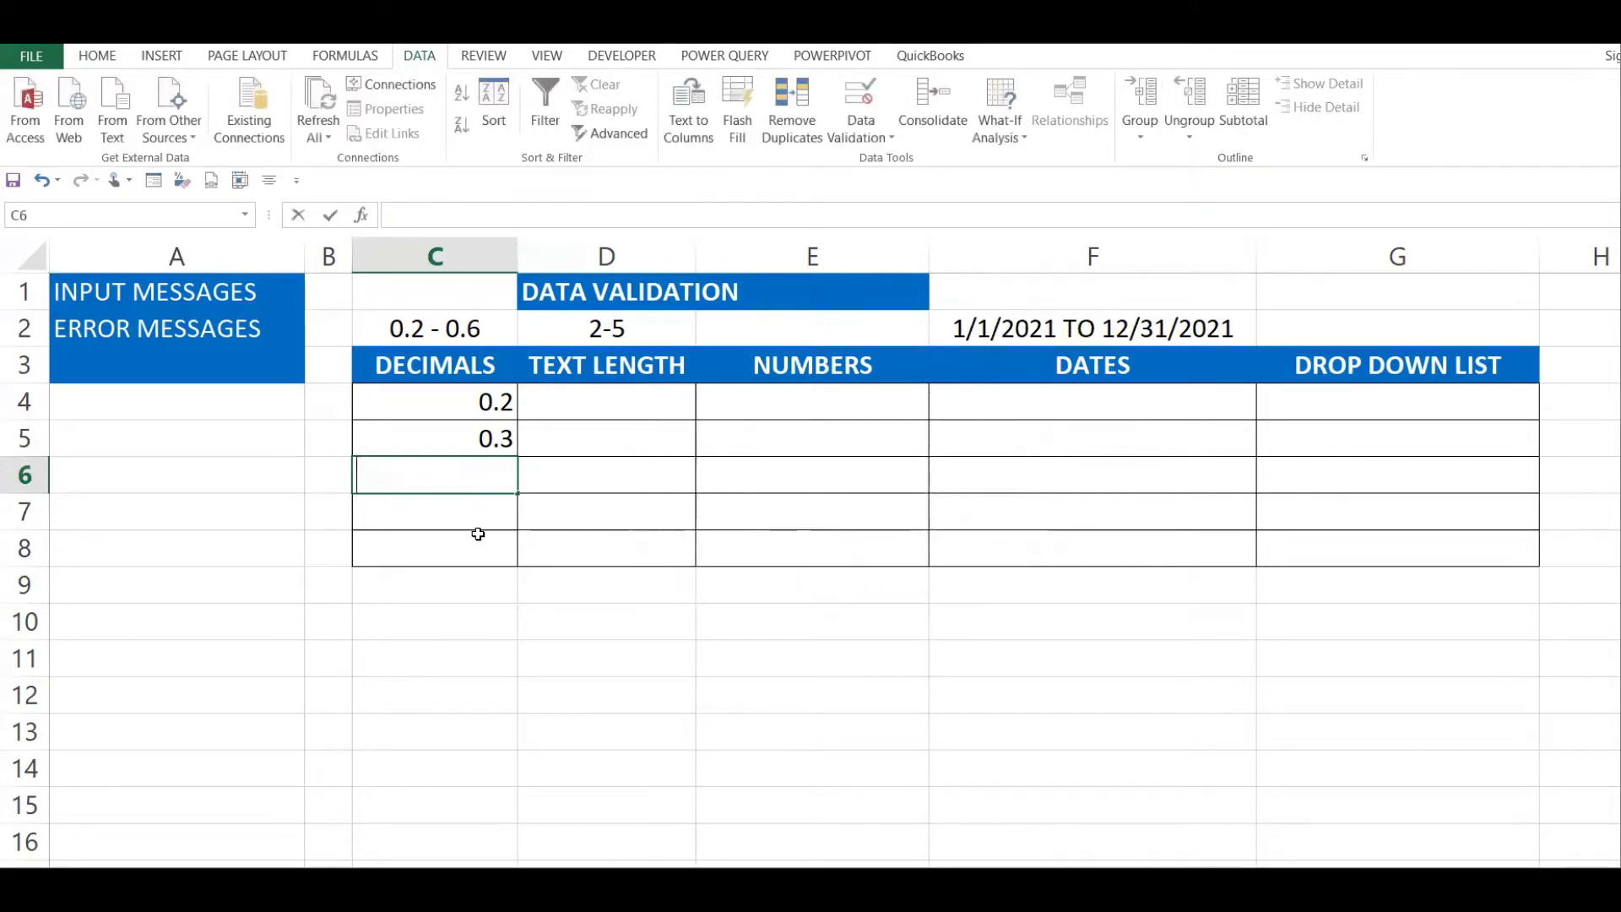
{"action": "type", "text": "0.5"}
{"action": "key", "text": "Return"}
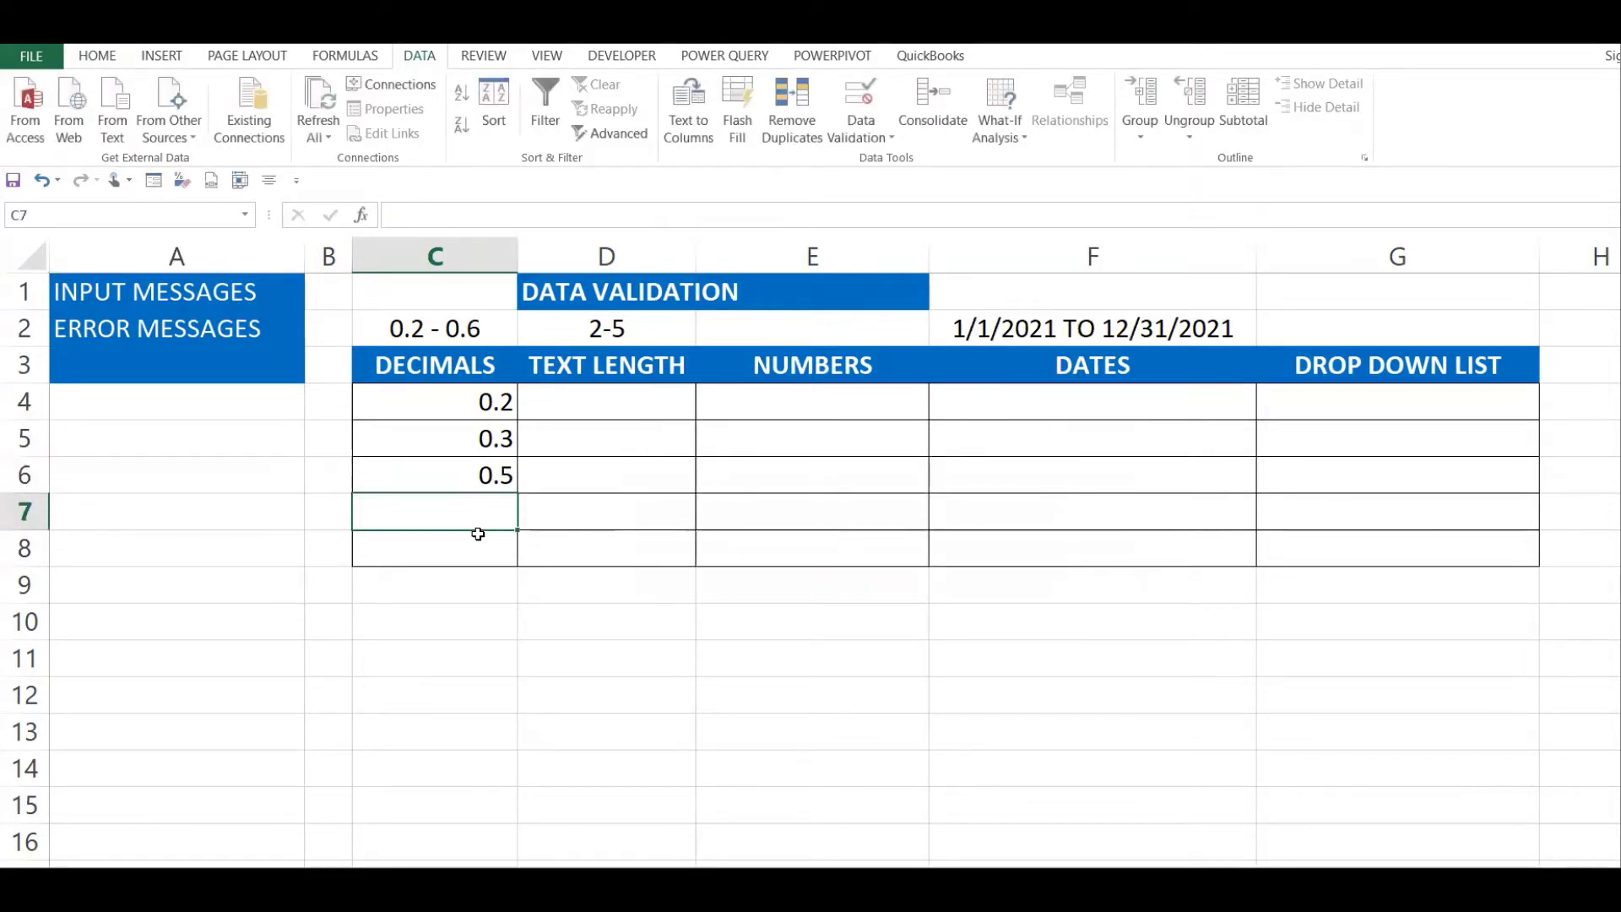
- Enter 0.7 in C10, outside the validated range, and clear that cell again
{"action": "left_click", "coordinate": [457, 606]}
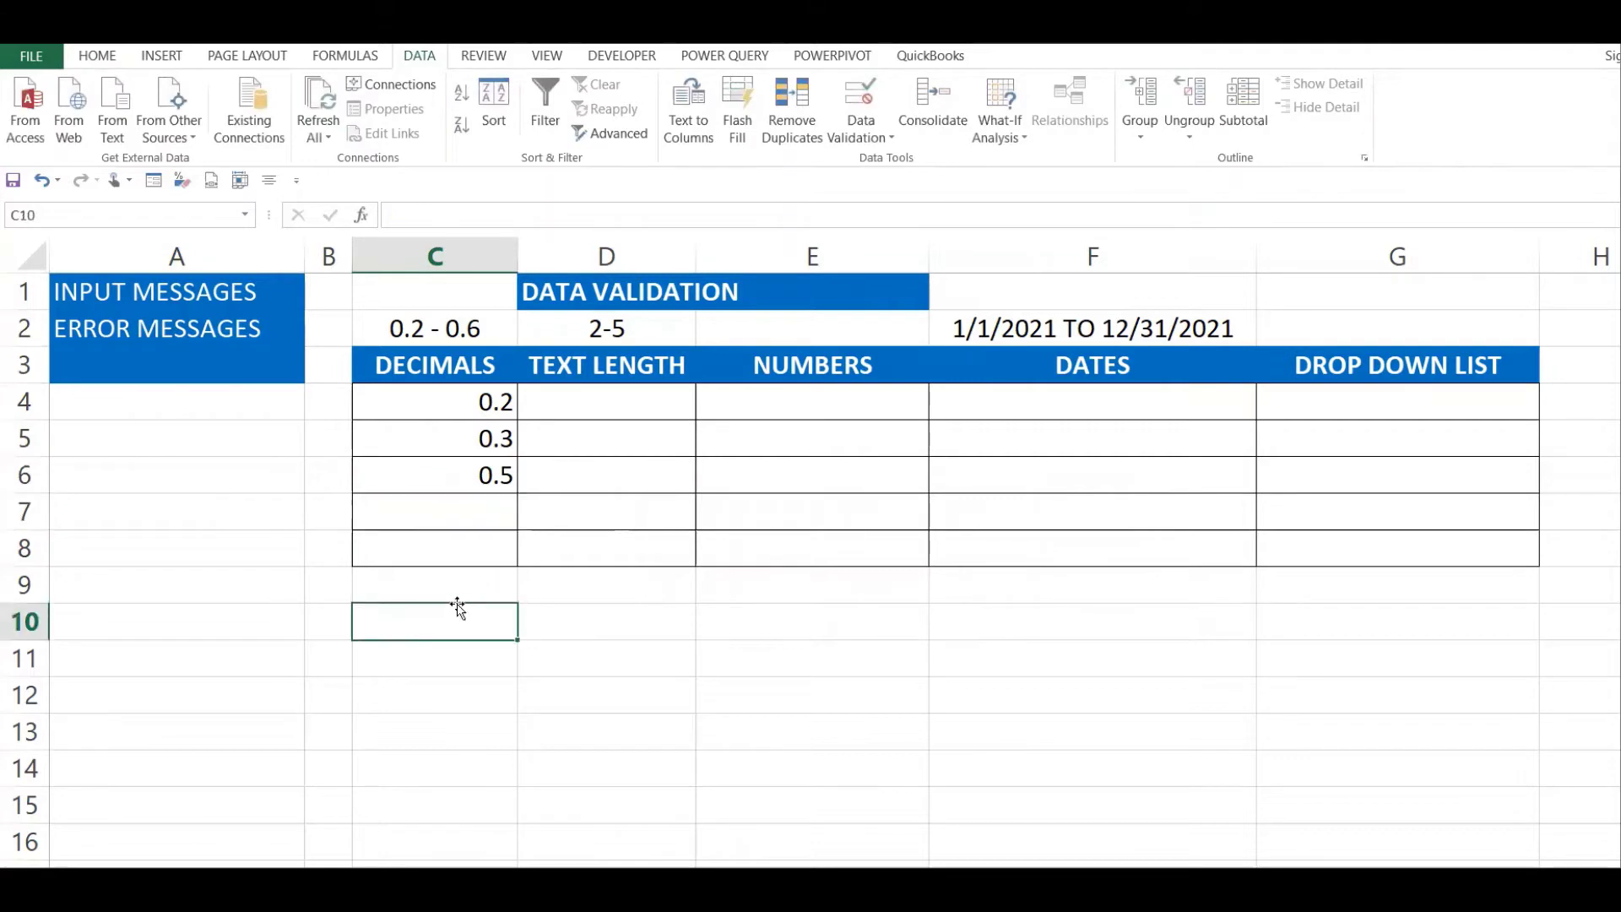
{"action": "type", "text": "0.7"}
{"action": "key", "text": "Return"}
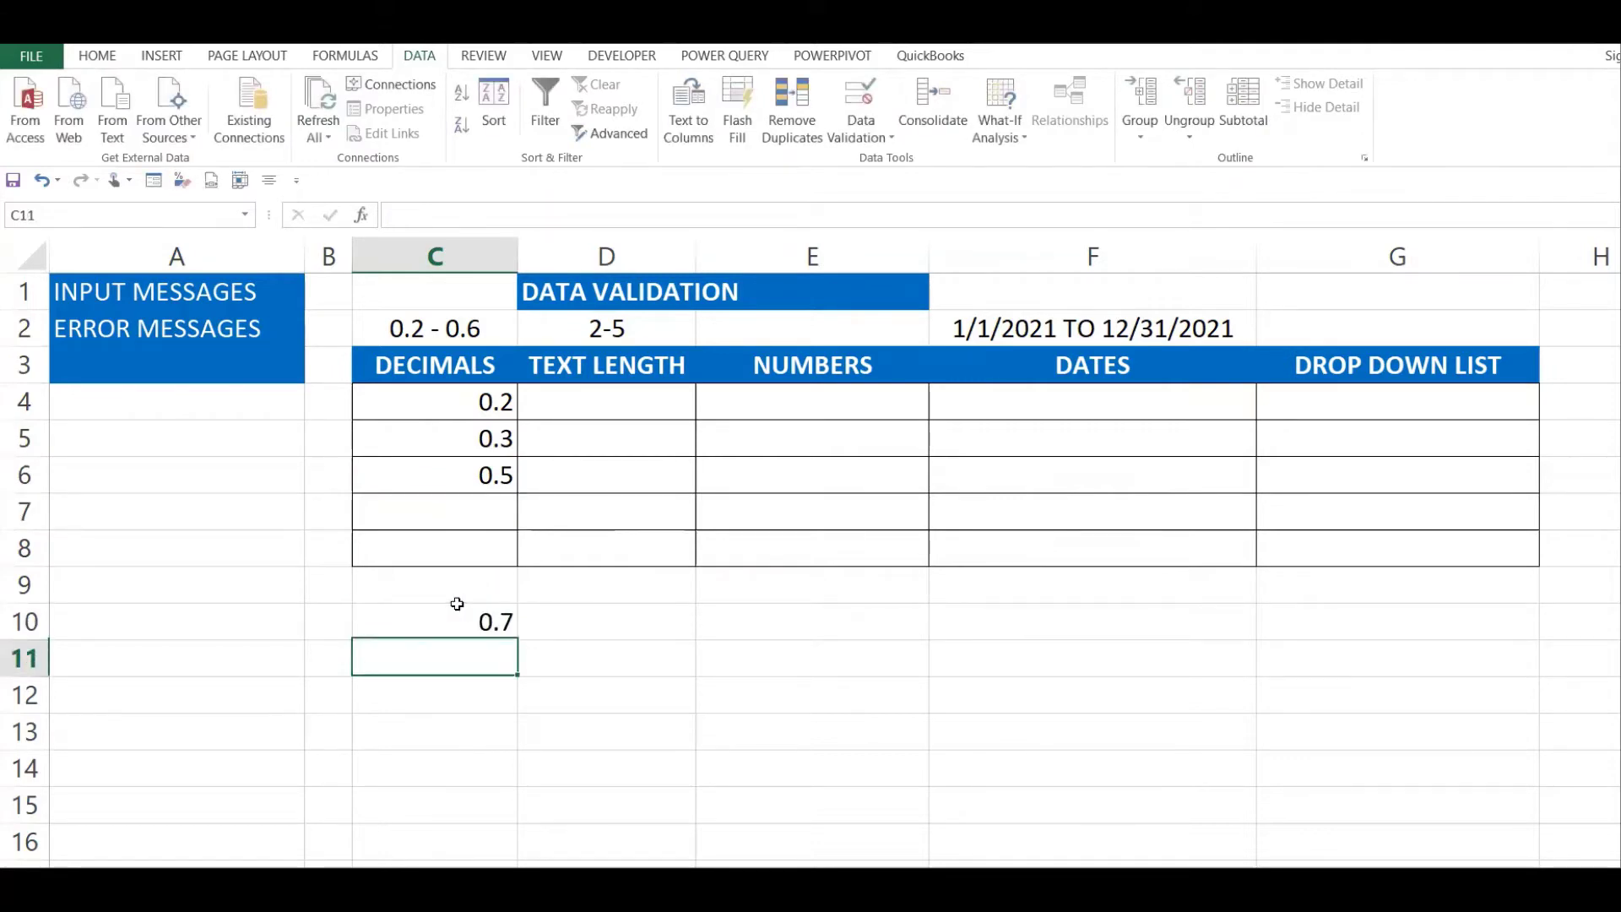
{"action": "left_click", "coordinate": [483, 609]}
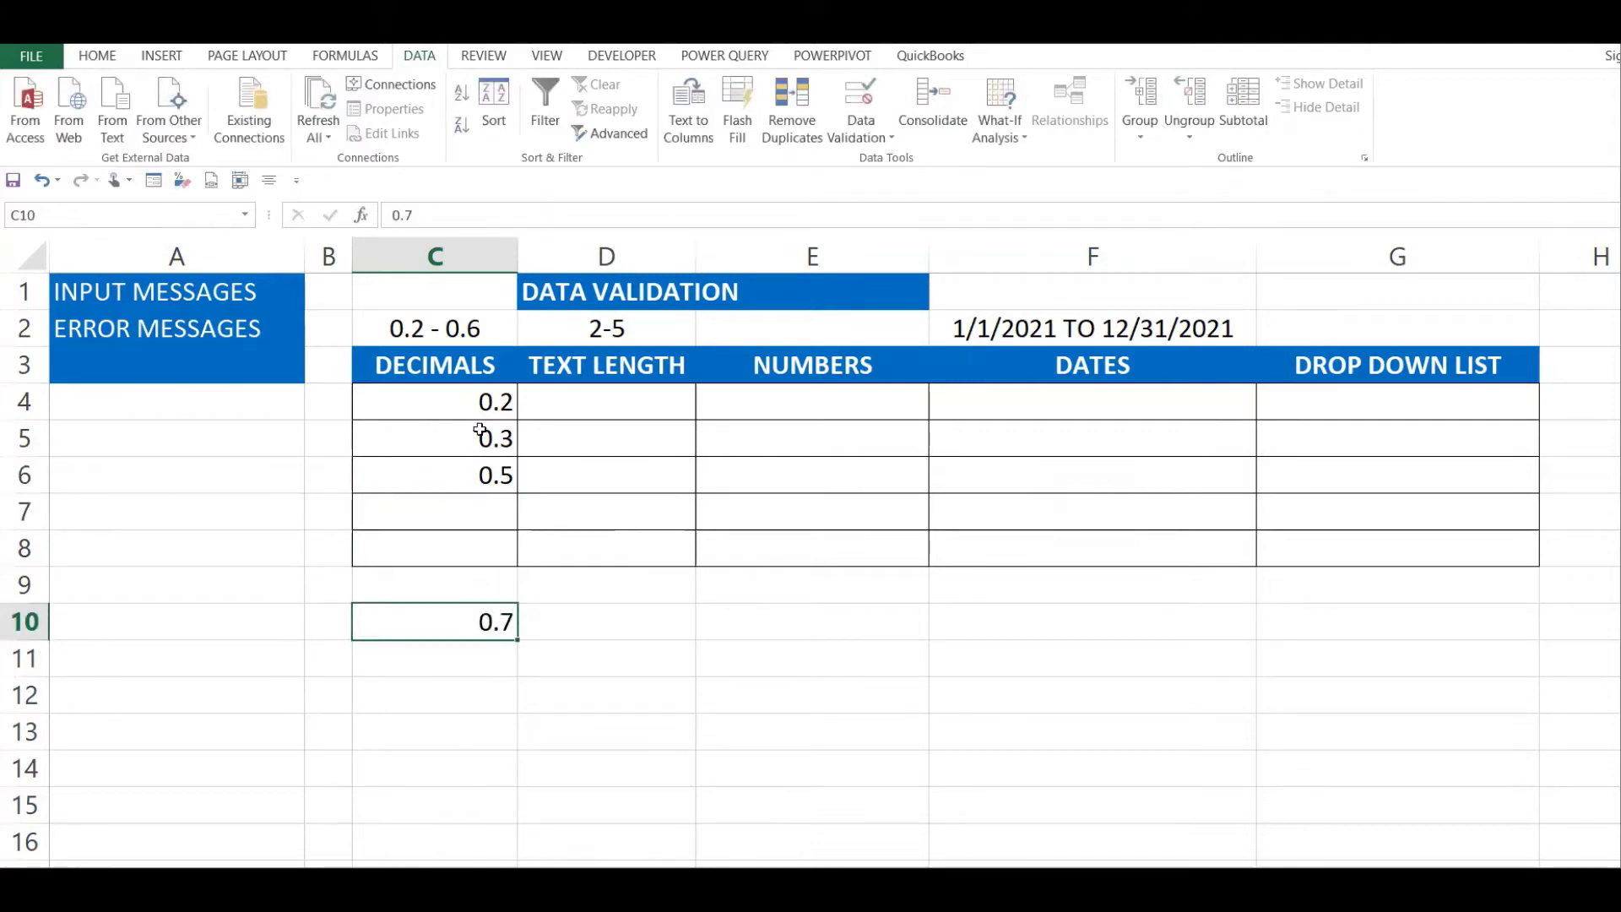
{"action": "key", "text": "Delete"}
- Add a text length validation rule to D4:D8, allowing between a minimum of 2 and a maximum of 5 characters
{"action": "left_click_drag", "start_coordinate": [607, 396], "coordinate": [637, 545]}
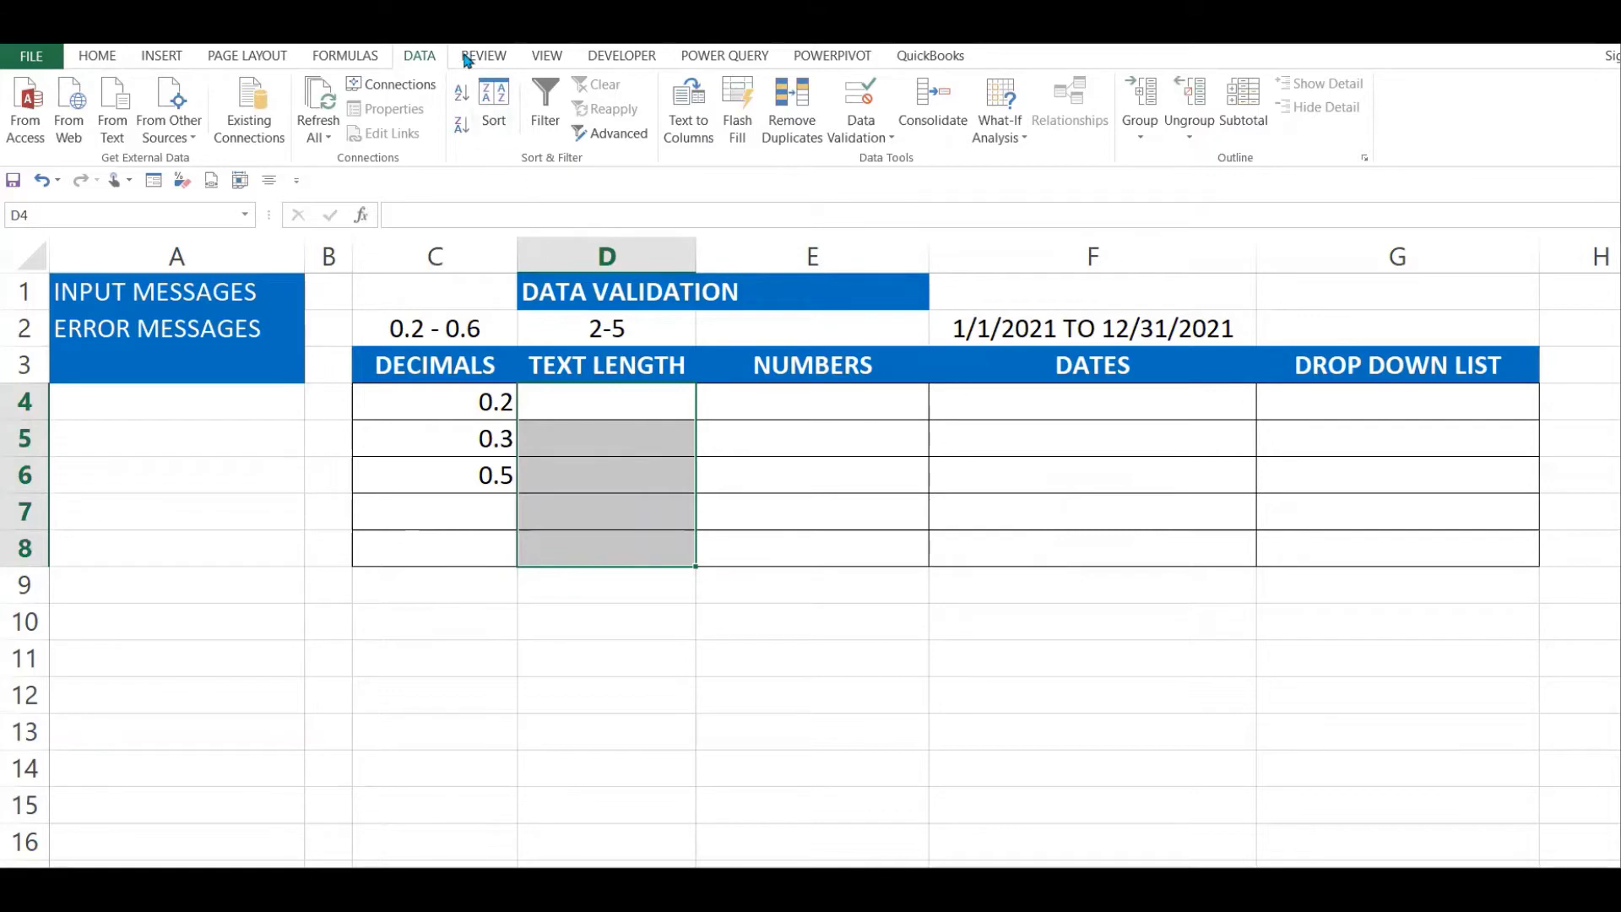
{"action": "left_click", "coordinate": [912, 161]}
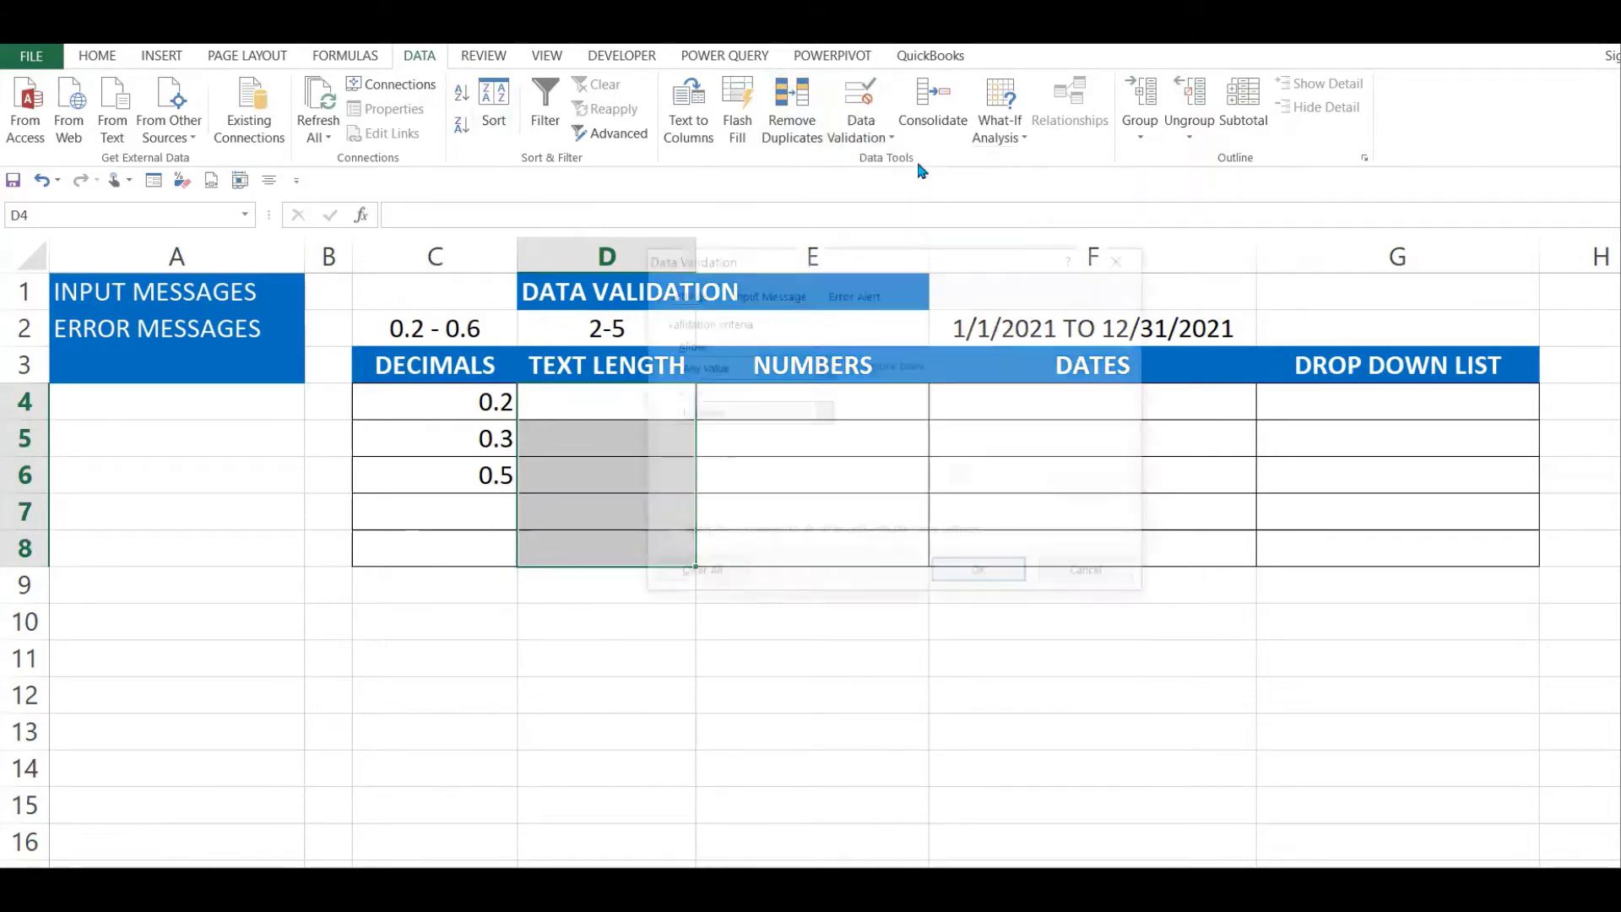
{"action": "left_click", "coordinate": [822, 368]}
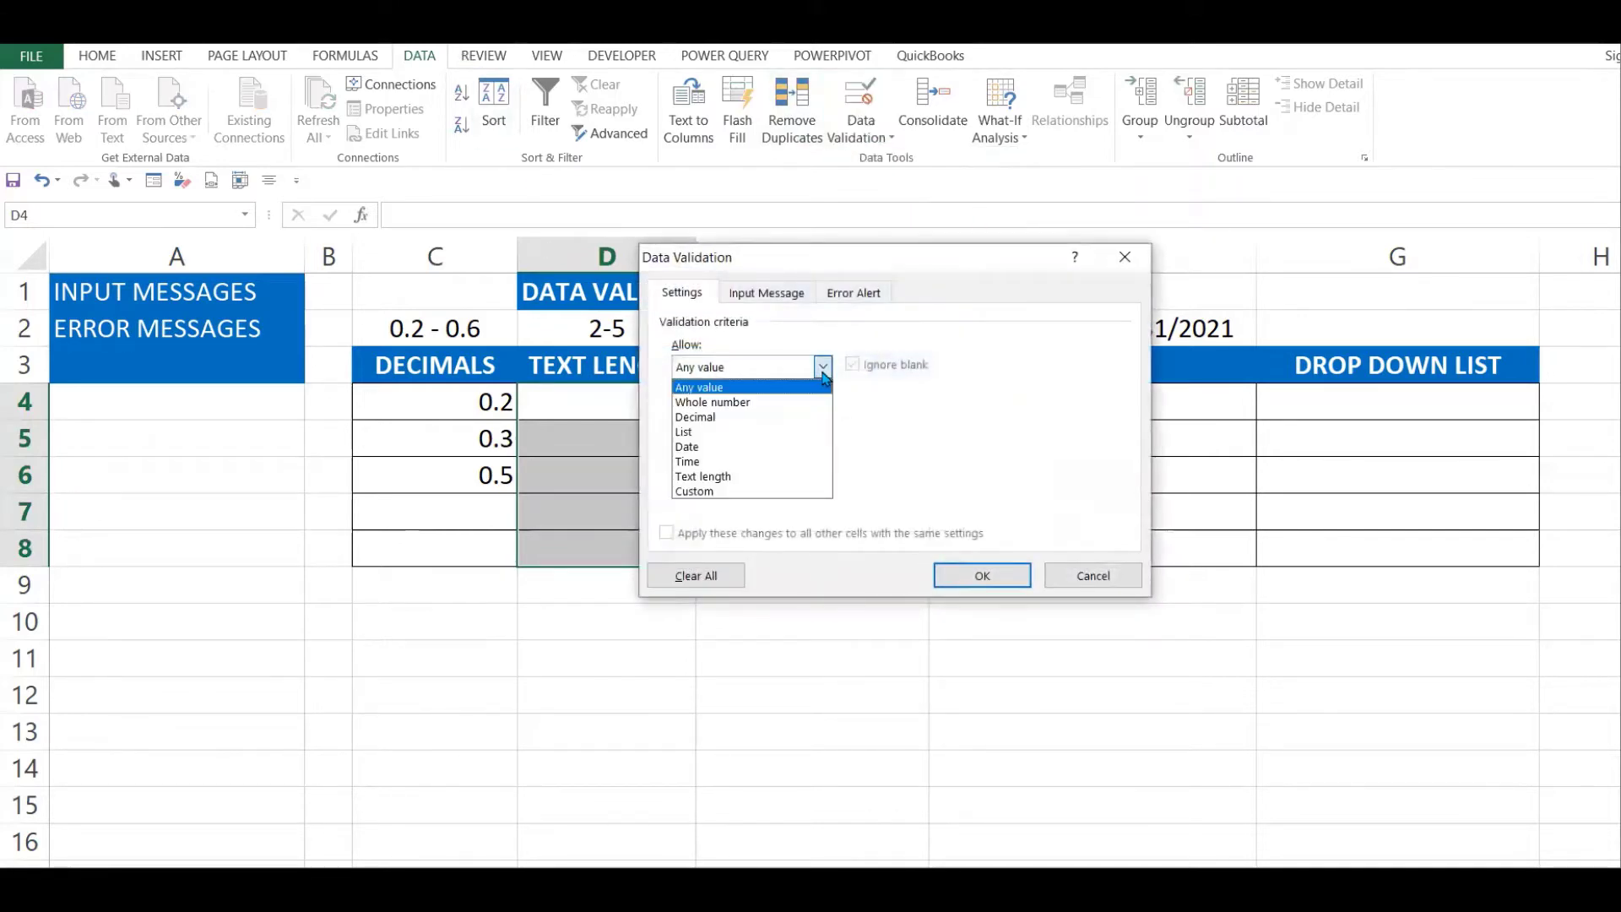
{"action": "left_click", "coordinate": [737, 478]}
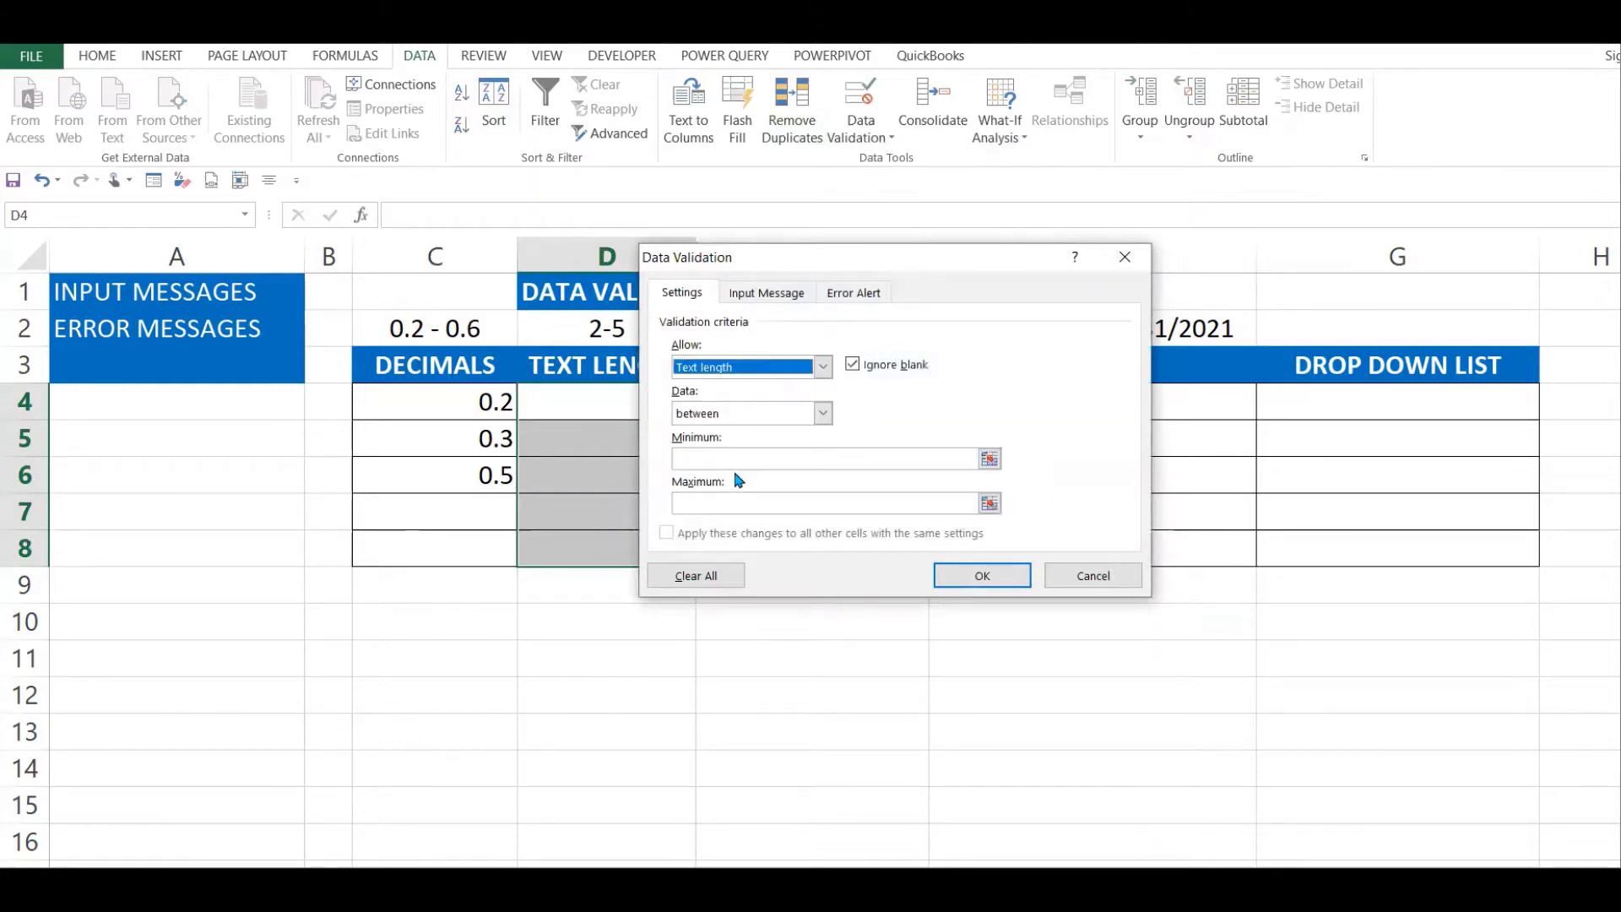
{"action": "left_click", "coordinate": [747, 460]}
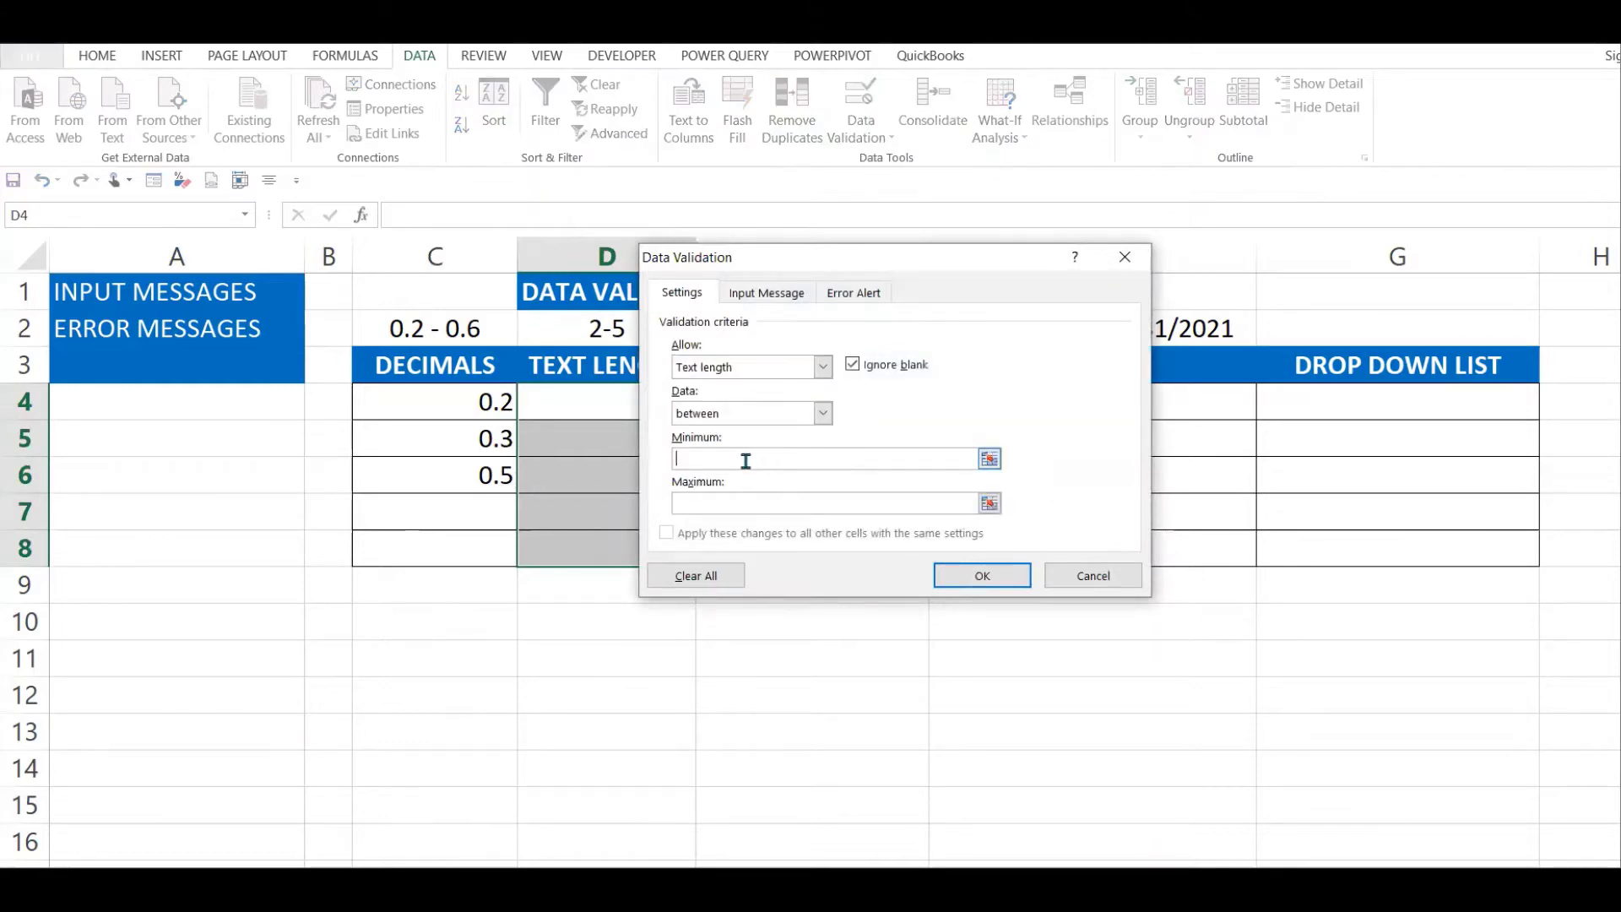
{"action": "type", "text": "2"}
{"action": "left_click", "coordinate": [691, 505]}
{"action": "left_click", "coordinate": [1001, 583]}
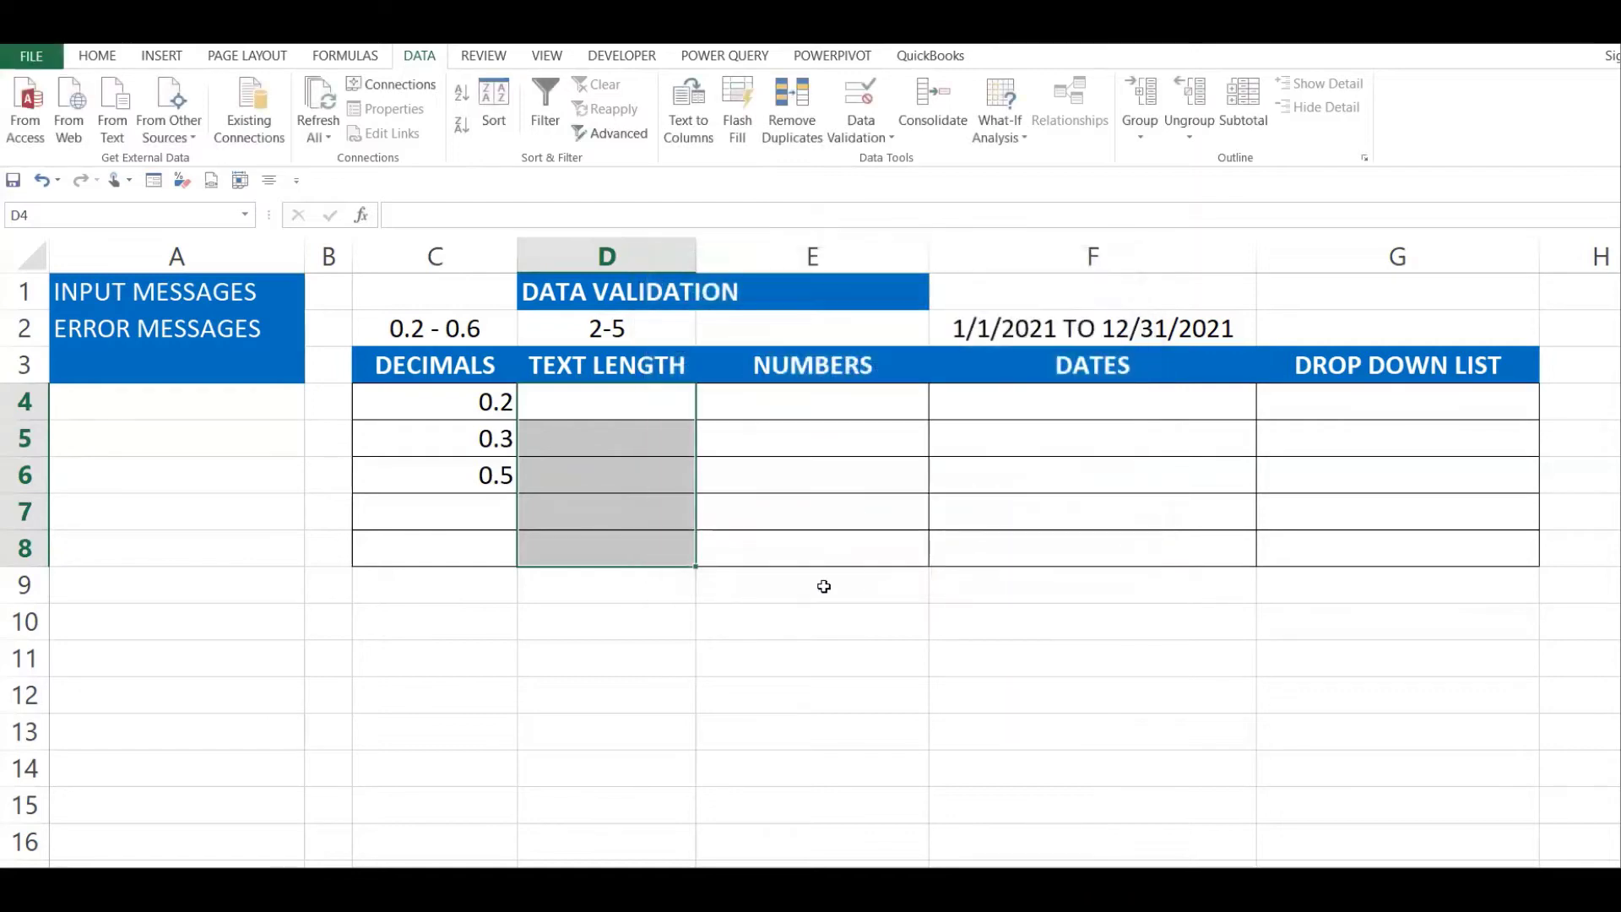
- Enter "te" in D4 and "ttt" in D5 to test the text length rule
{"action": "left_click", "coordinate": [653, 525]}
{"action": "left_click", "coordinate": [633, 403]}
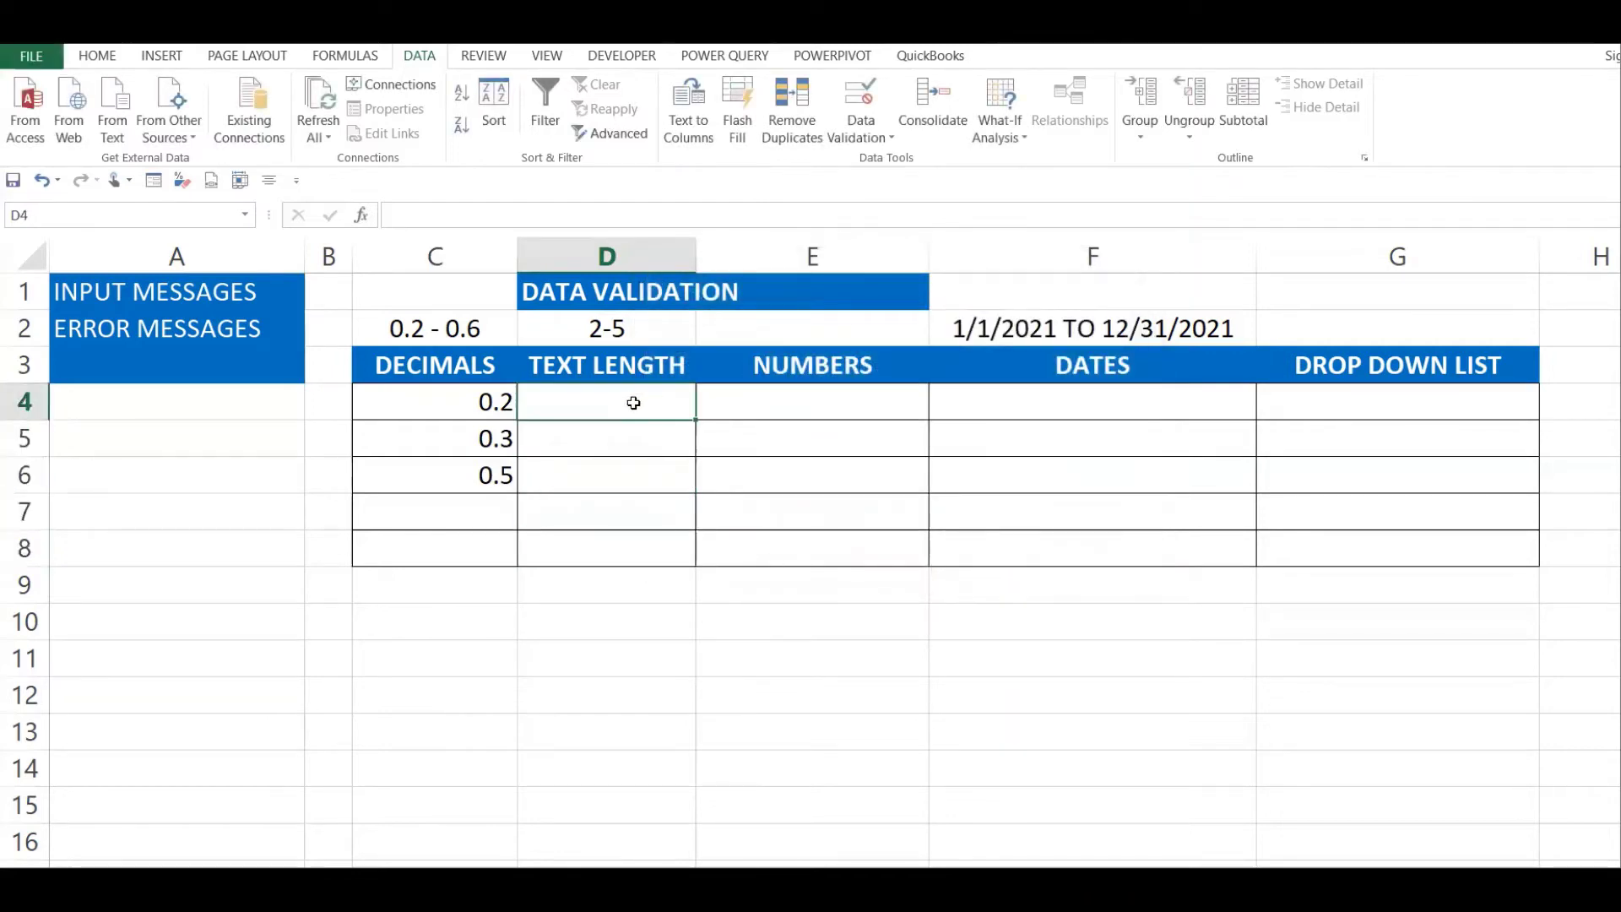
{"action": "type", "text": "te"}
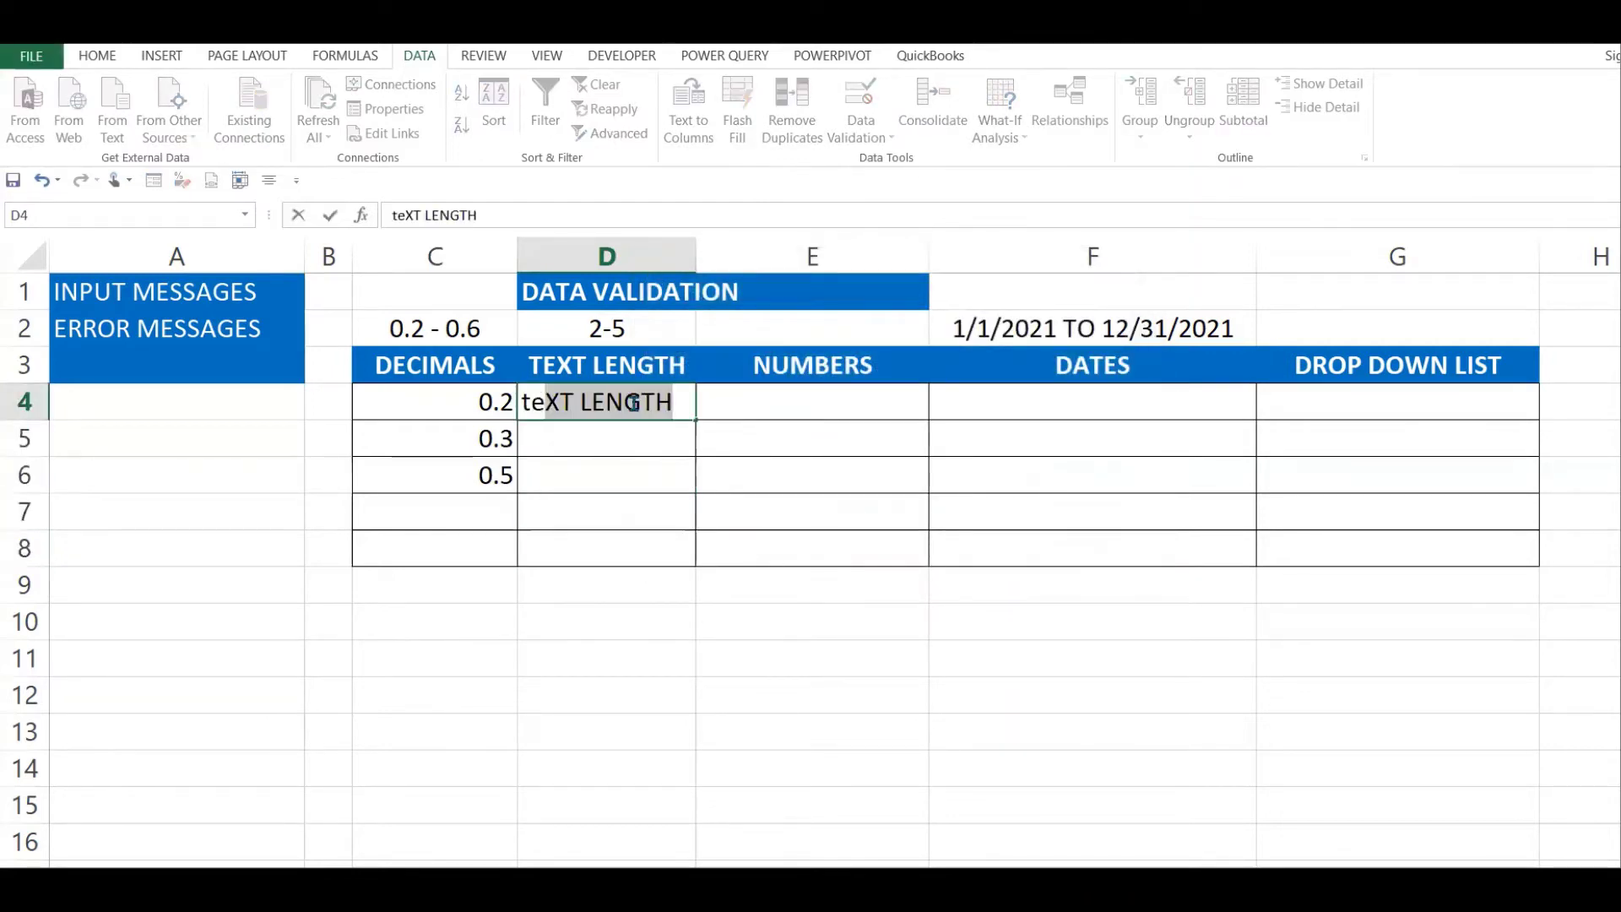
{"action": "key", "text": "Delete"}
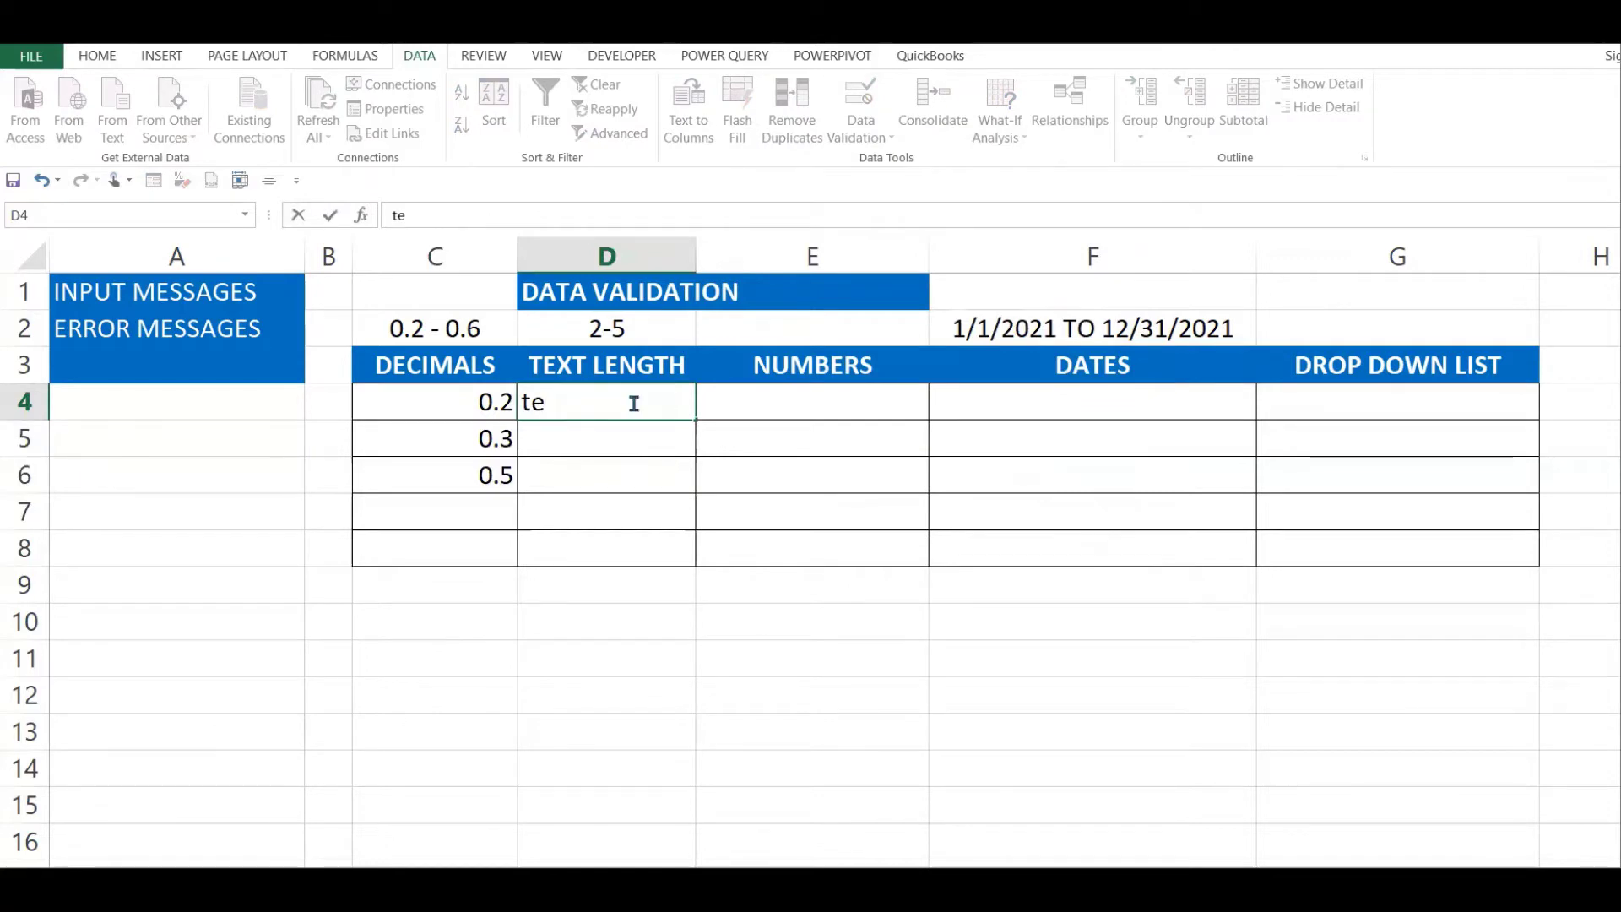
{"action": "key", "text": "Return"}
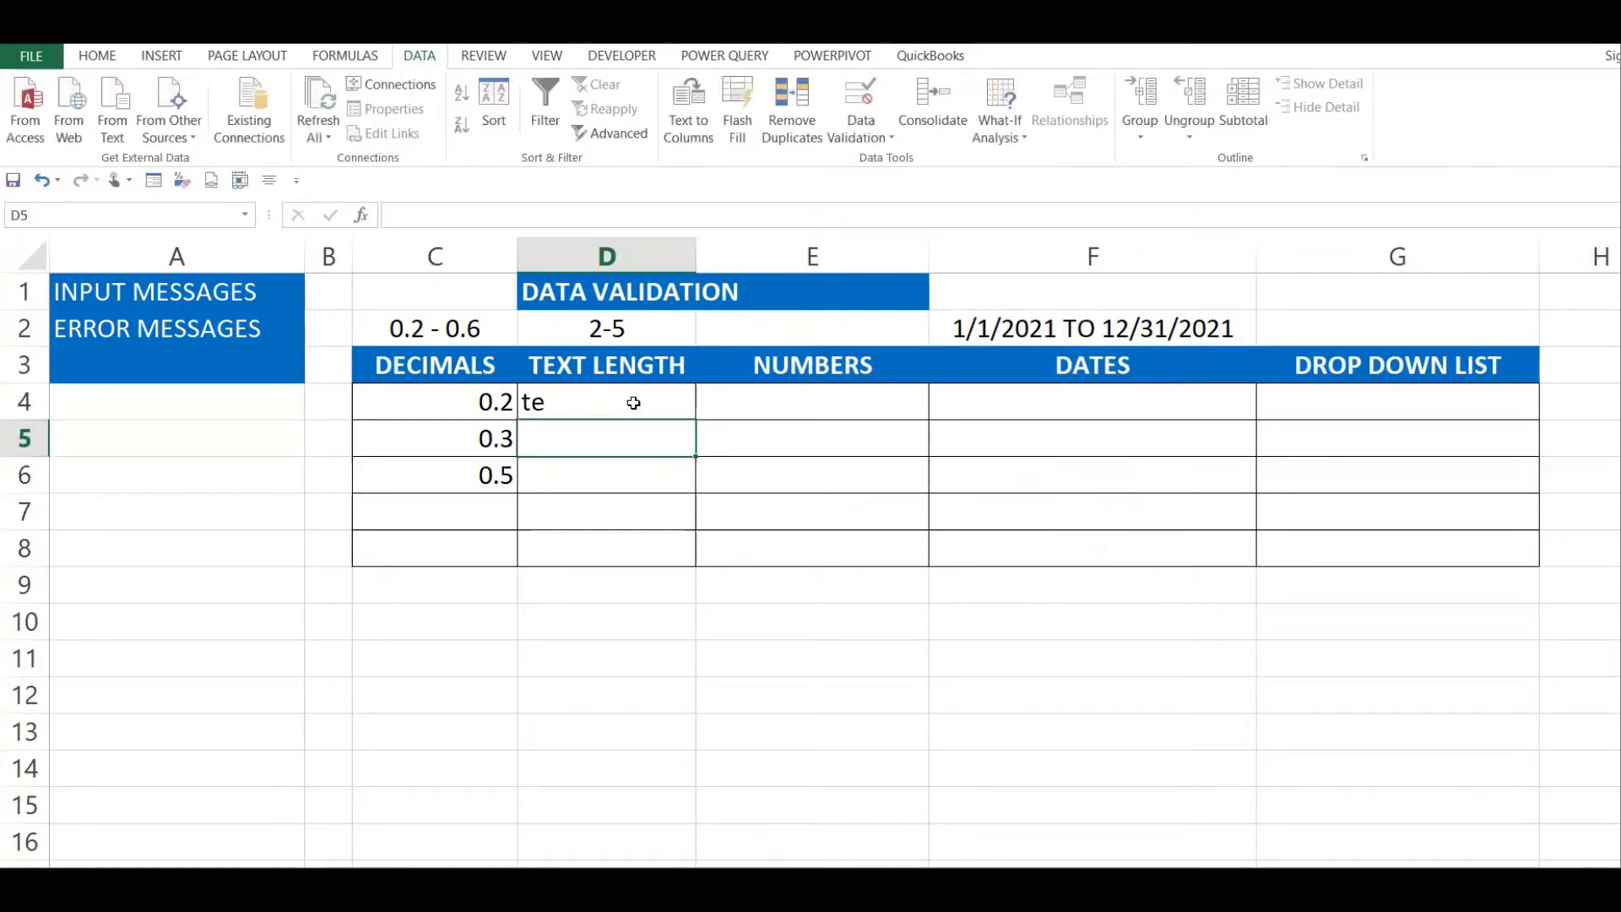
{"action": "type", "text": "ttt"}
{"action": "key", "text": "Return"}
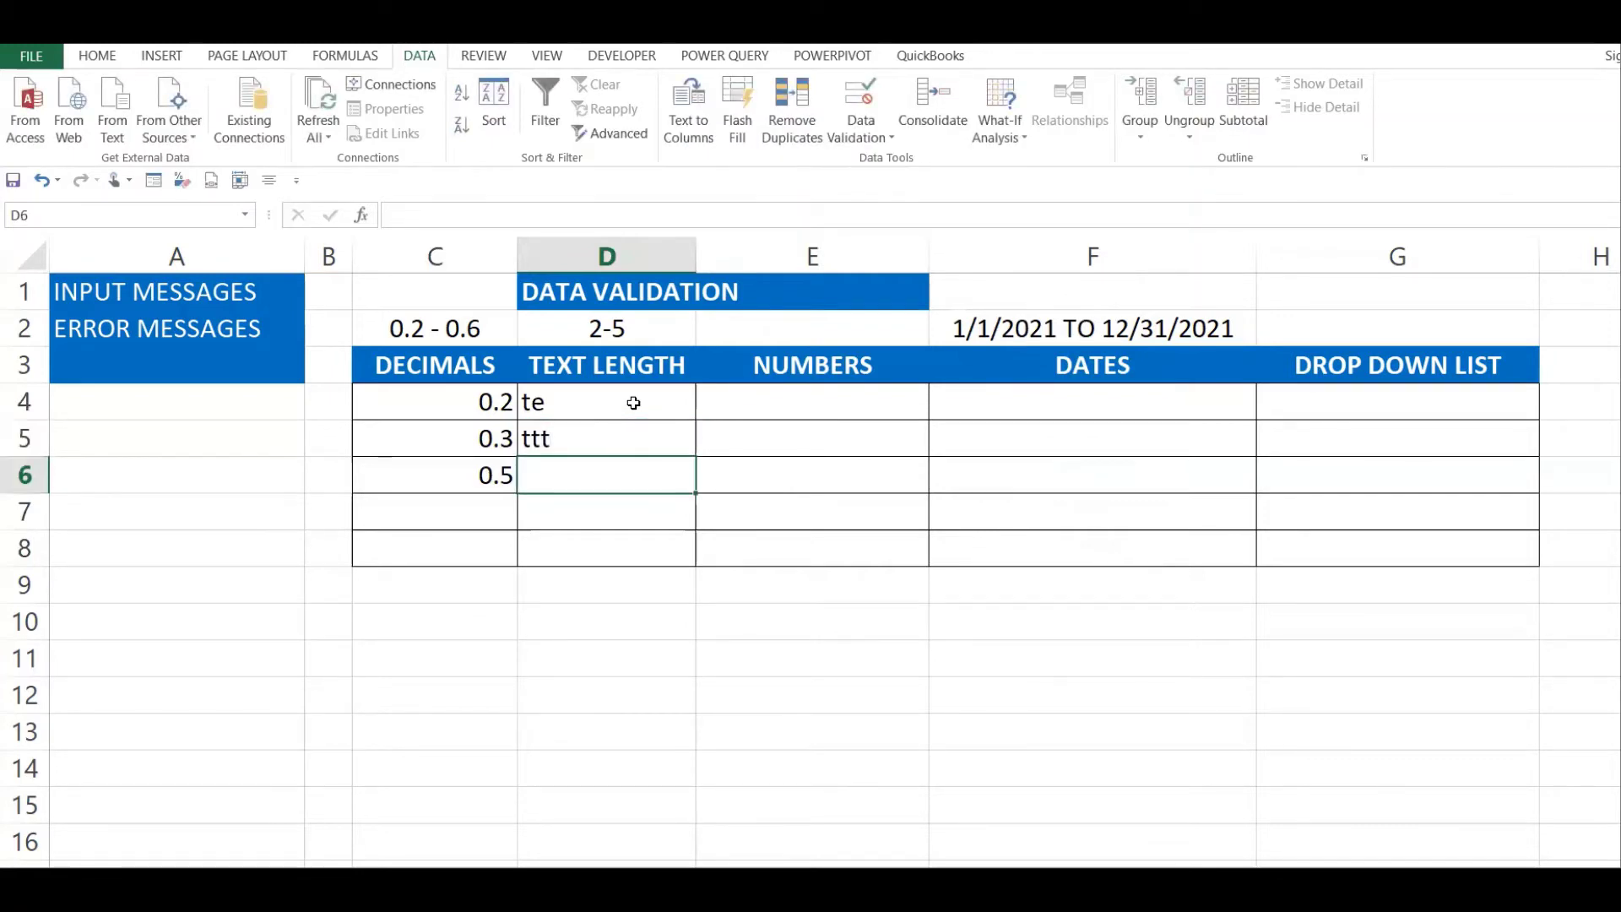
- Try entering the too-short text "w" in D6, and replace it with "rtt"
{"action": "type", "text": "w"}
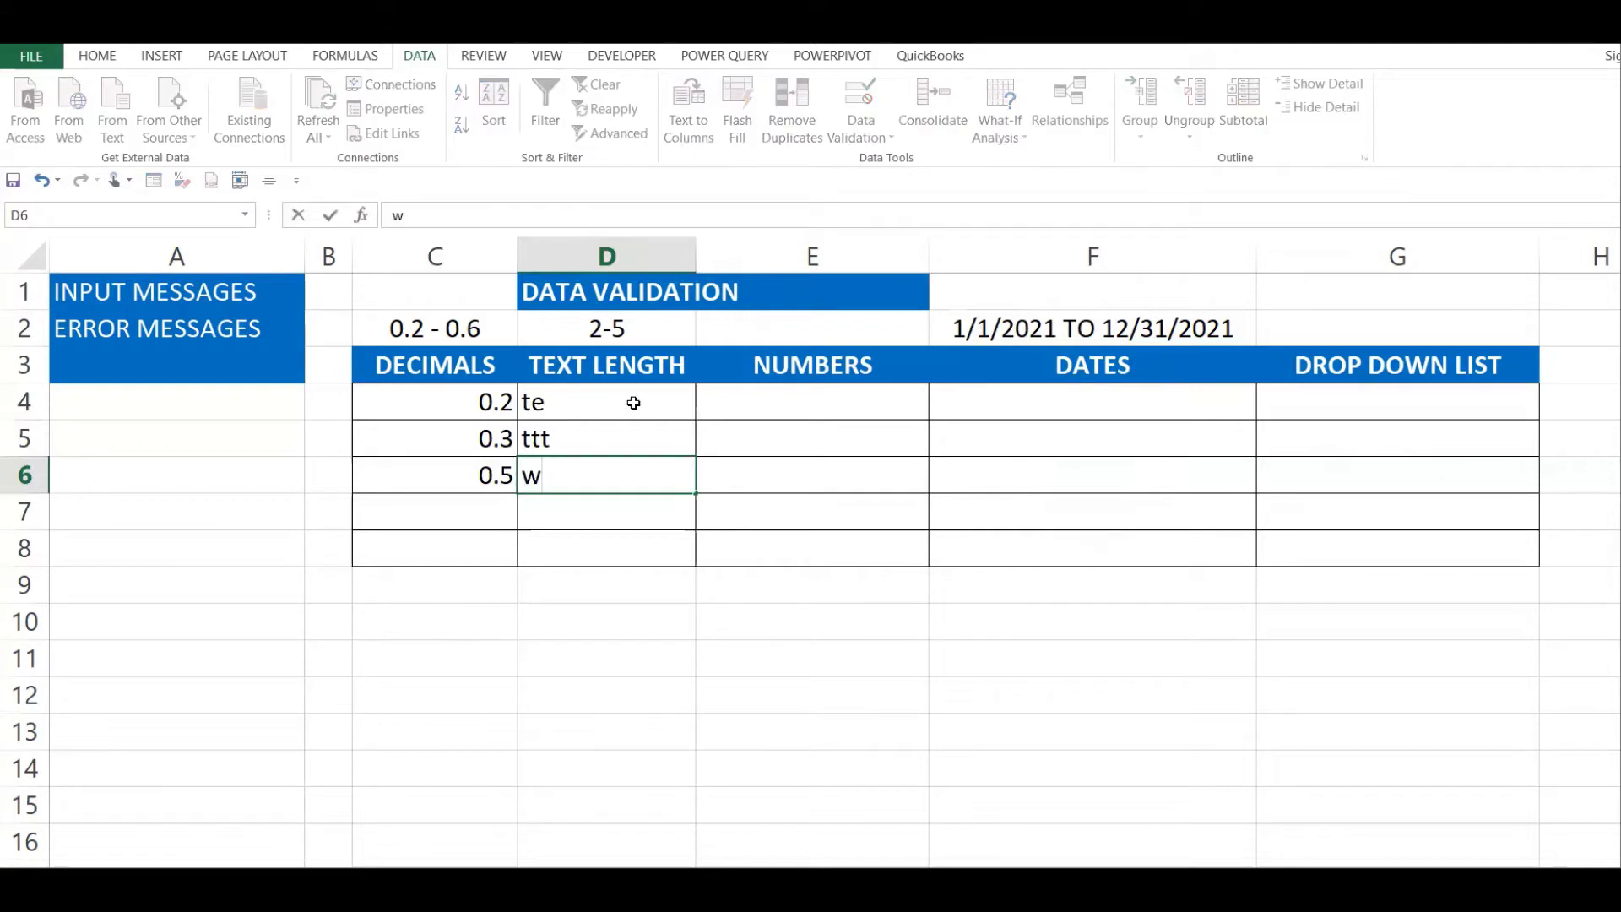
{"action": "key", "text": "Return"}
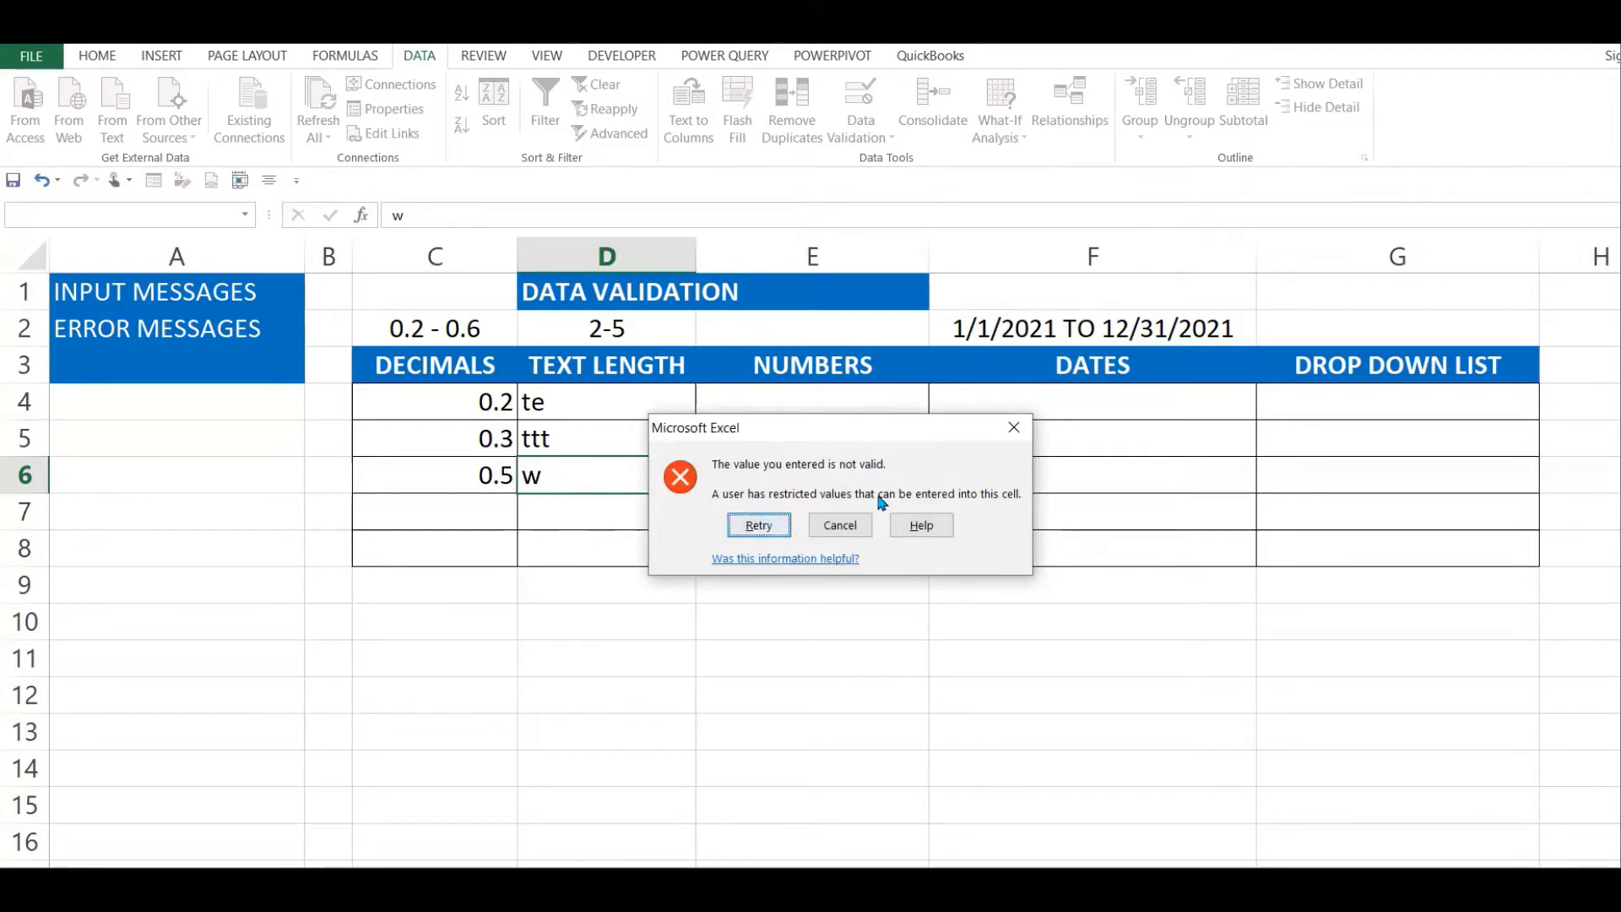
{"action": "left_click", "coordinate": [770, 530]}
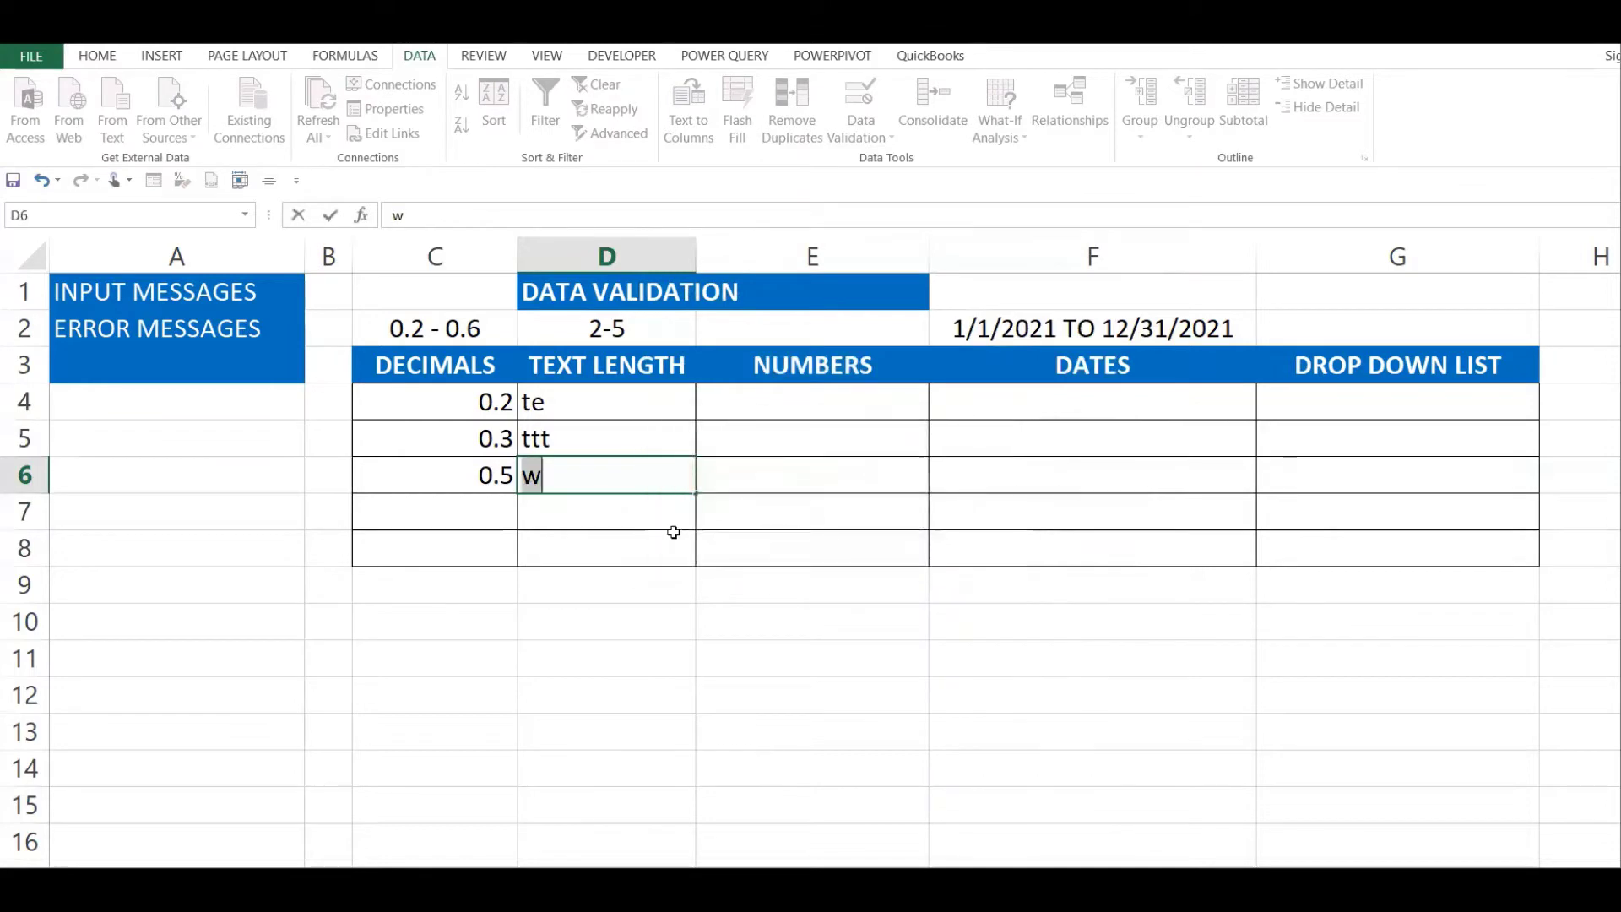
{"action": "type", "text": "rtt"}
{"action": "key", "text": "Return"}
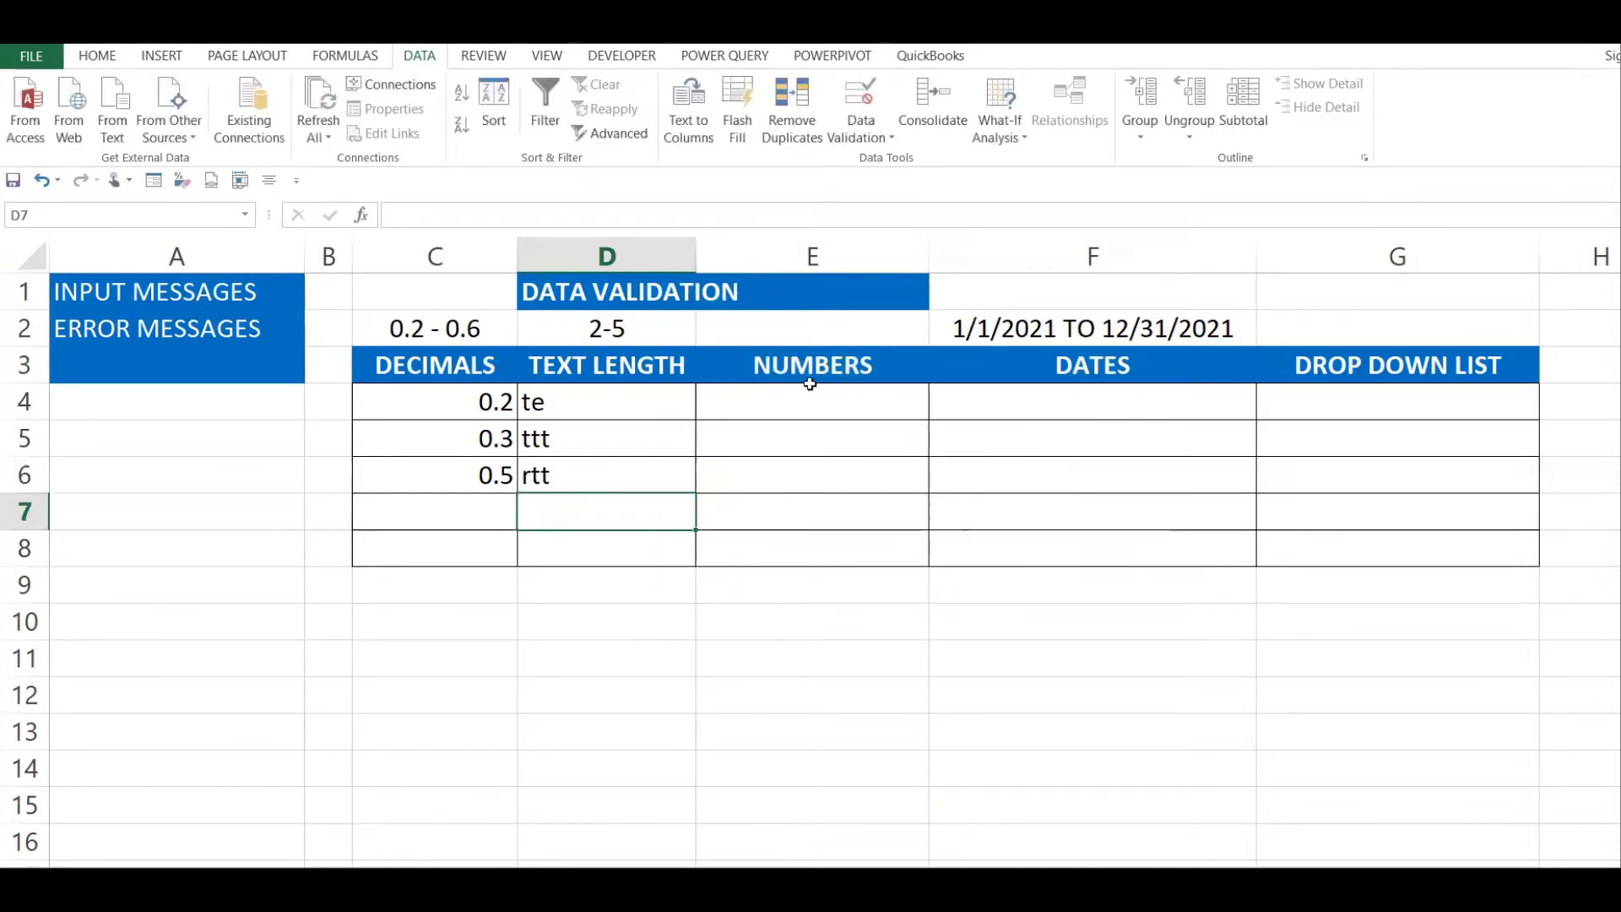
- Add a whole number validation rule to E4:E8, allowing values between a minimum of 20 and a maximum of 50
{"action": "left_click_drag", "start_coordinate": [808, 403], "coordinate": [810, 550]}
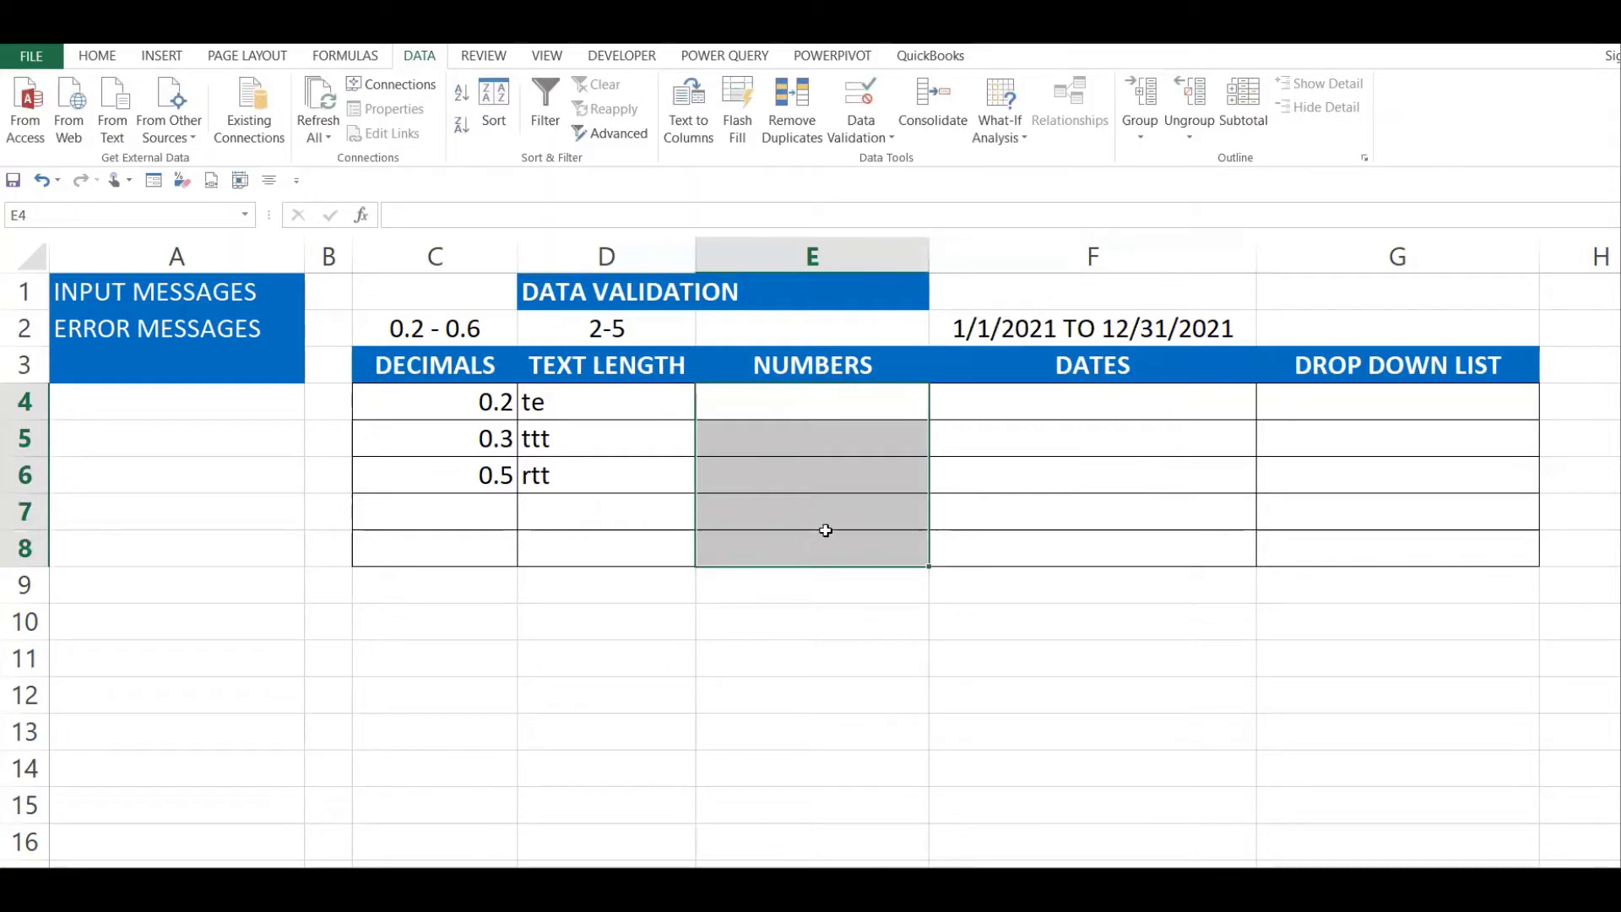
{"action": "left_click_drag", "start_coordinate": [793, 395], "coordinate": [793, 536]}
{"action": "left_click", "coordinate": [857, 135]}
{"action": "left_click", "coordinate": [914, 169]}
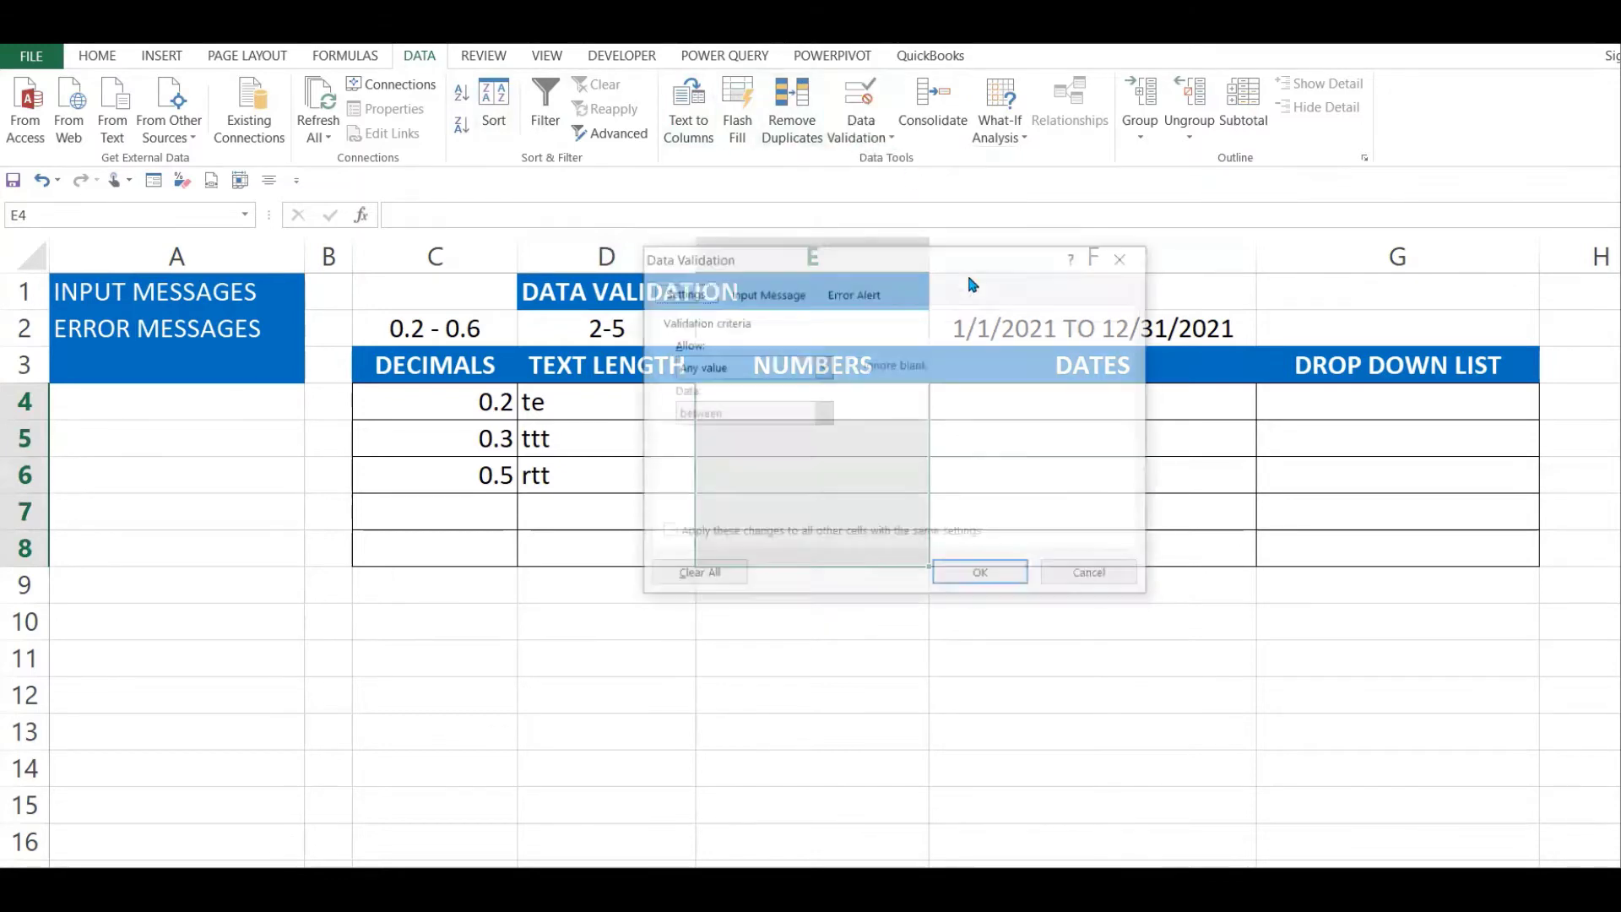
{"action": "left_click", "coordinate": [823, 366]}
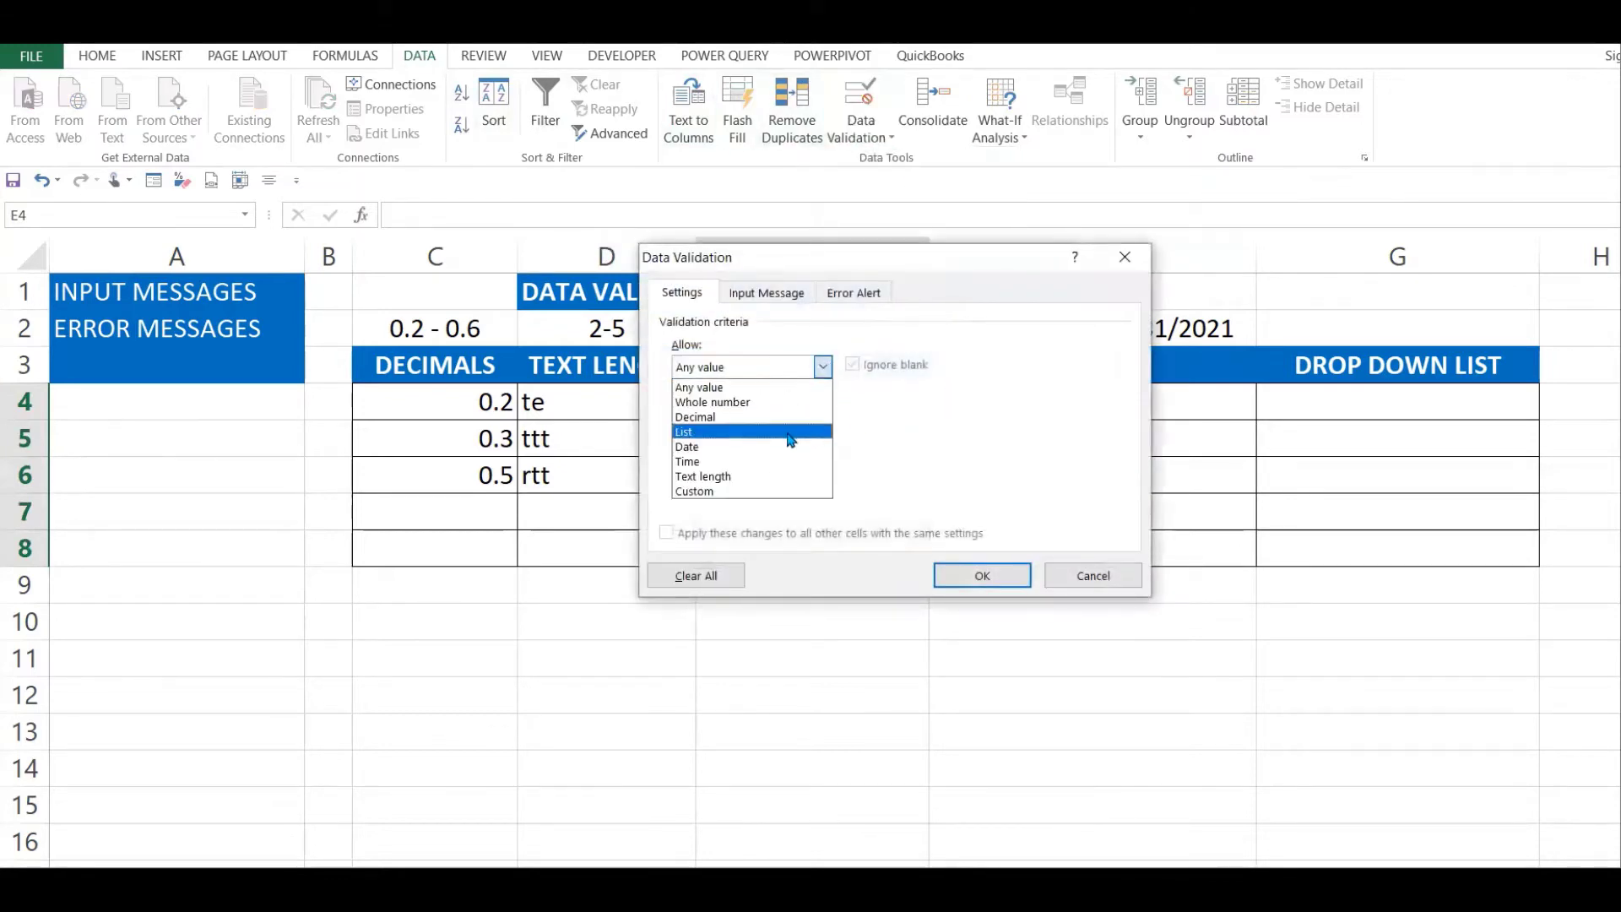
{"action": "left_click", "coordinate": [767, 395]}
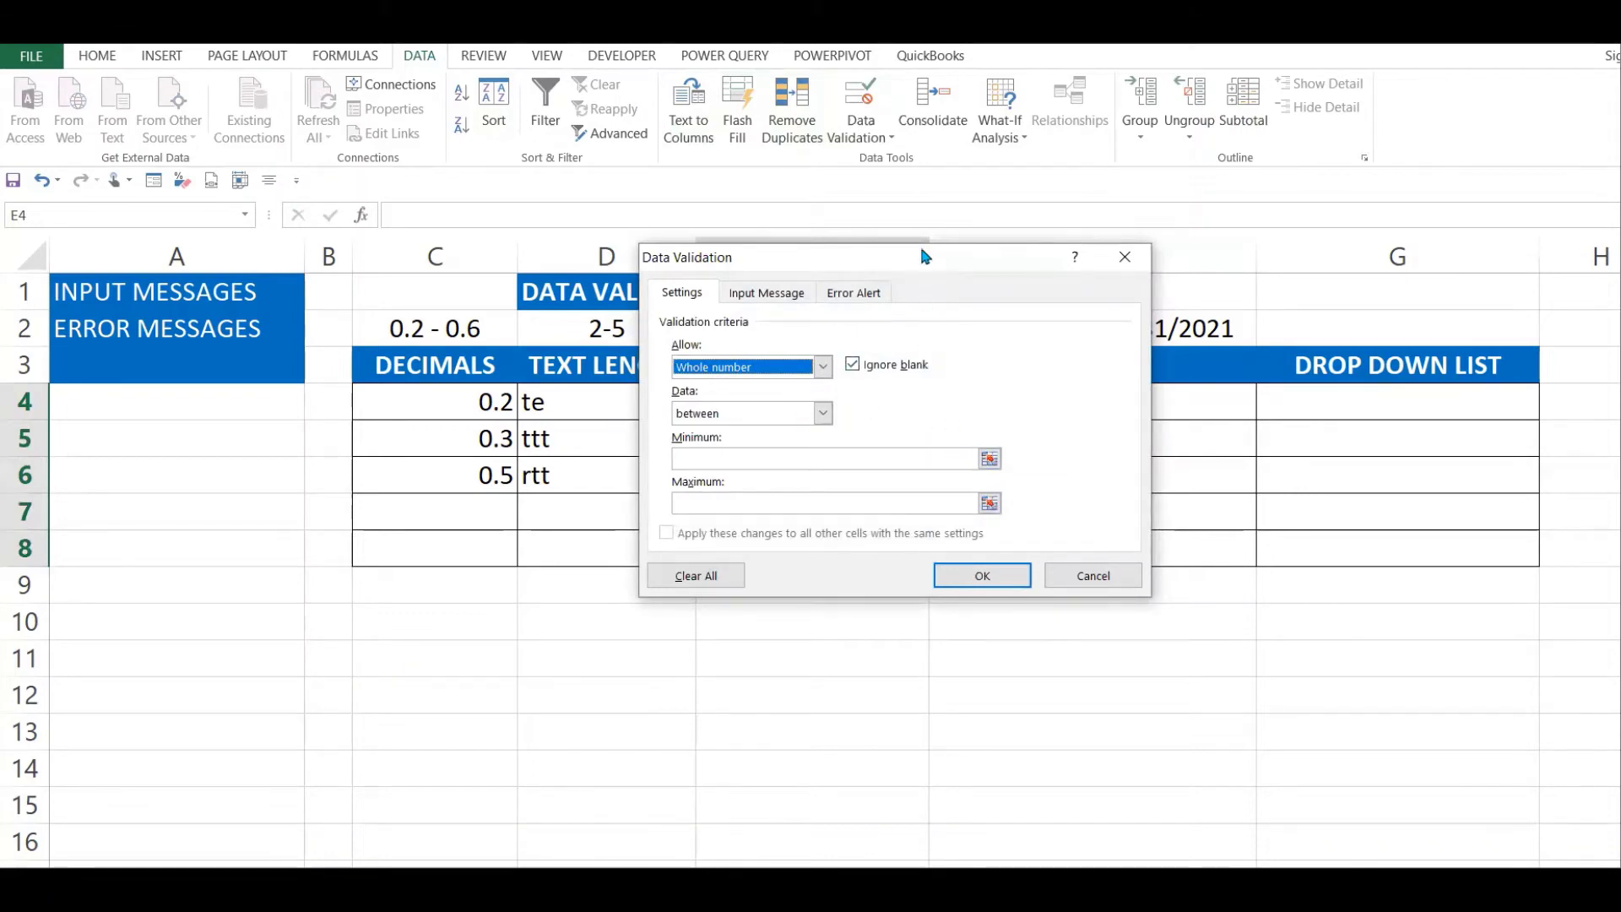
{"action": "left_click", "coordinate": [746, 461]}
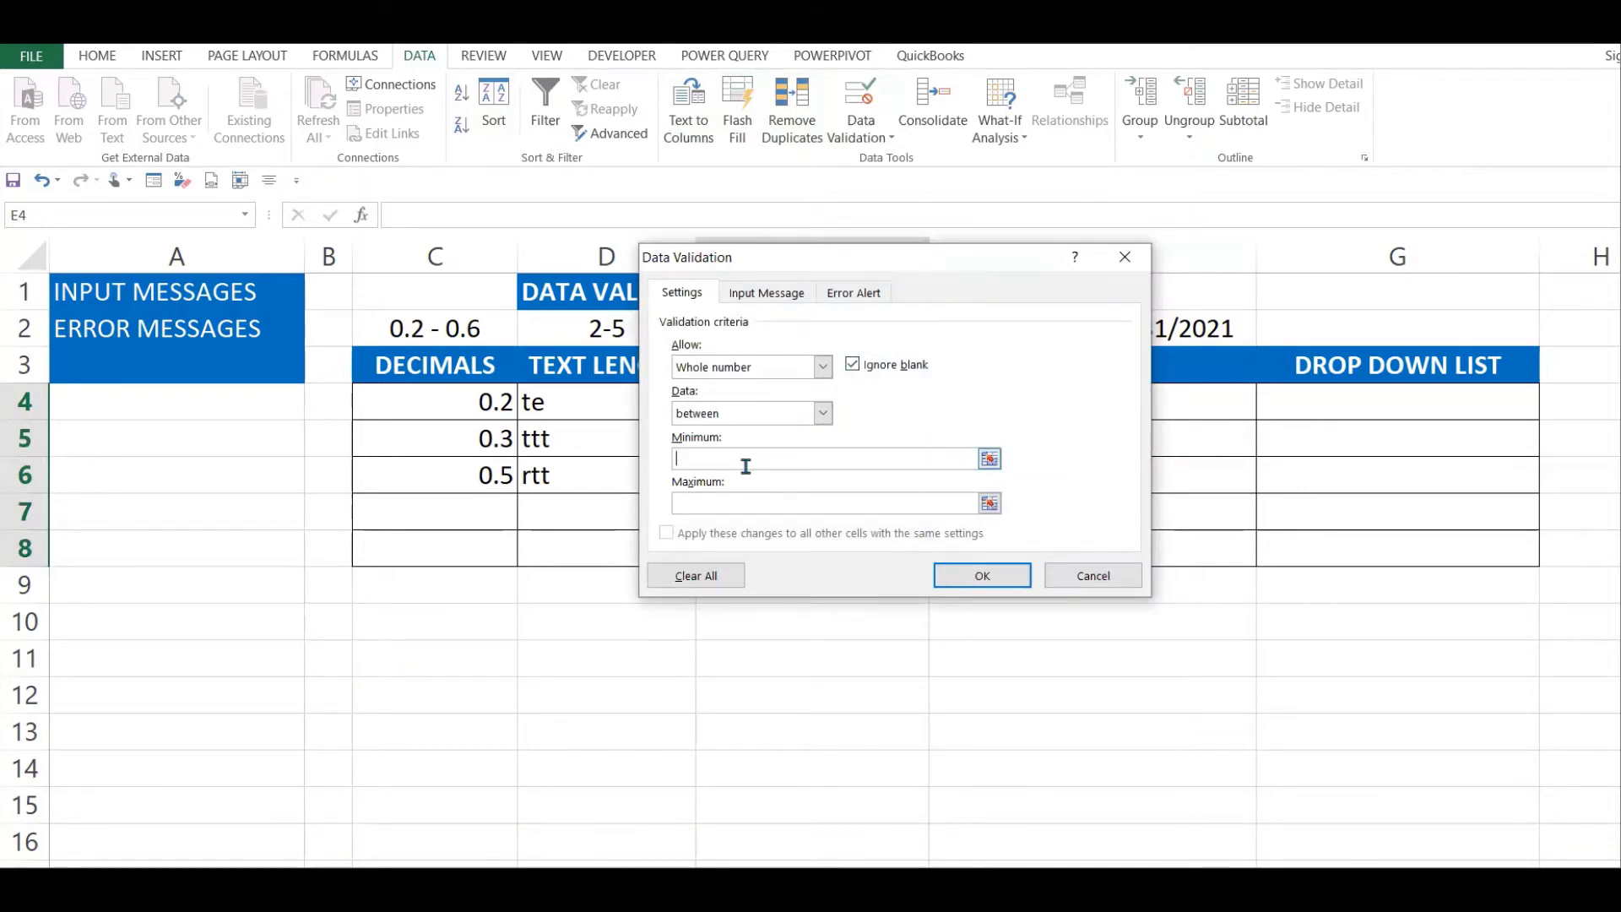
{"action": "type", "text": "20"}
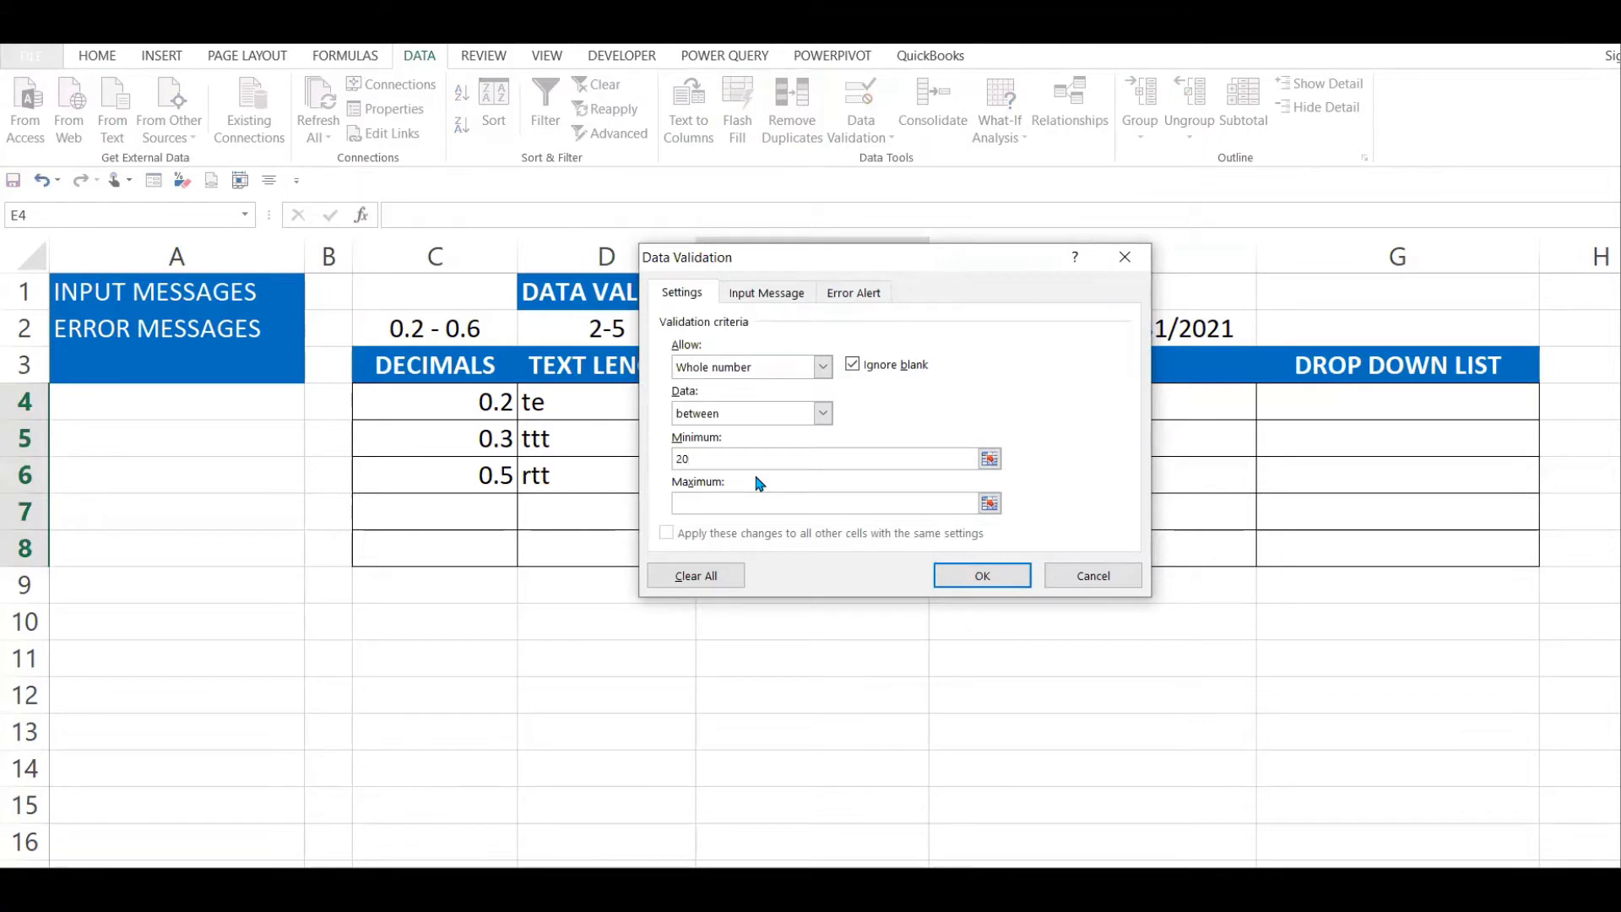
{"action": "left_click", "coordinate": [711, 503]}
{"action": "type", "text": "50"}
{"action": "left_click", "coordinate": [973, 574]}
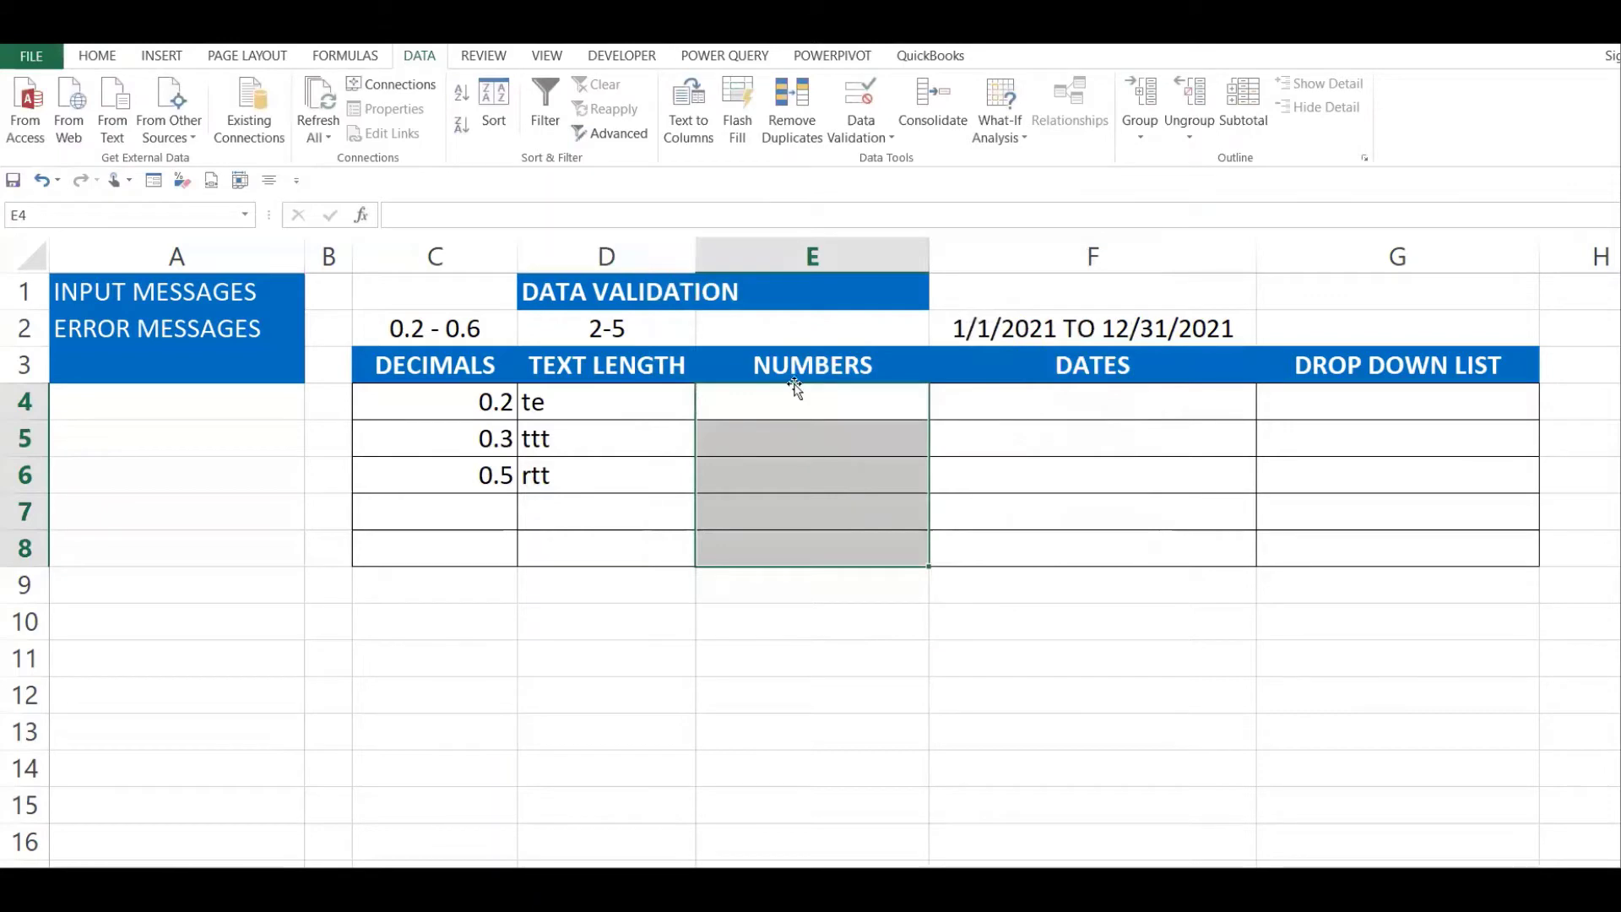
- Enter 20 in E4 and 30 in E5 to test the number rule, and label the column's range in E2 as 20-50
{"action": "left_click", "coordinate": [770, 406]}
{"action": "type", "text": "20"}
{"action": "key", "text": "Return"}
{"action": "type", "text": "30"}
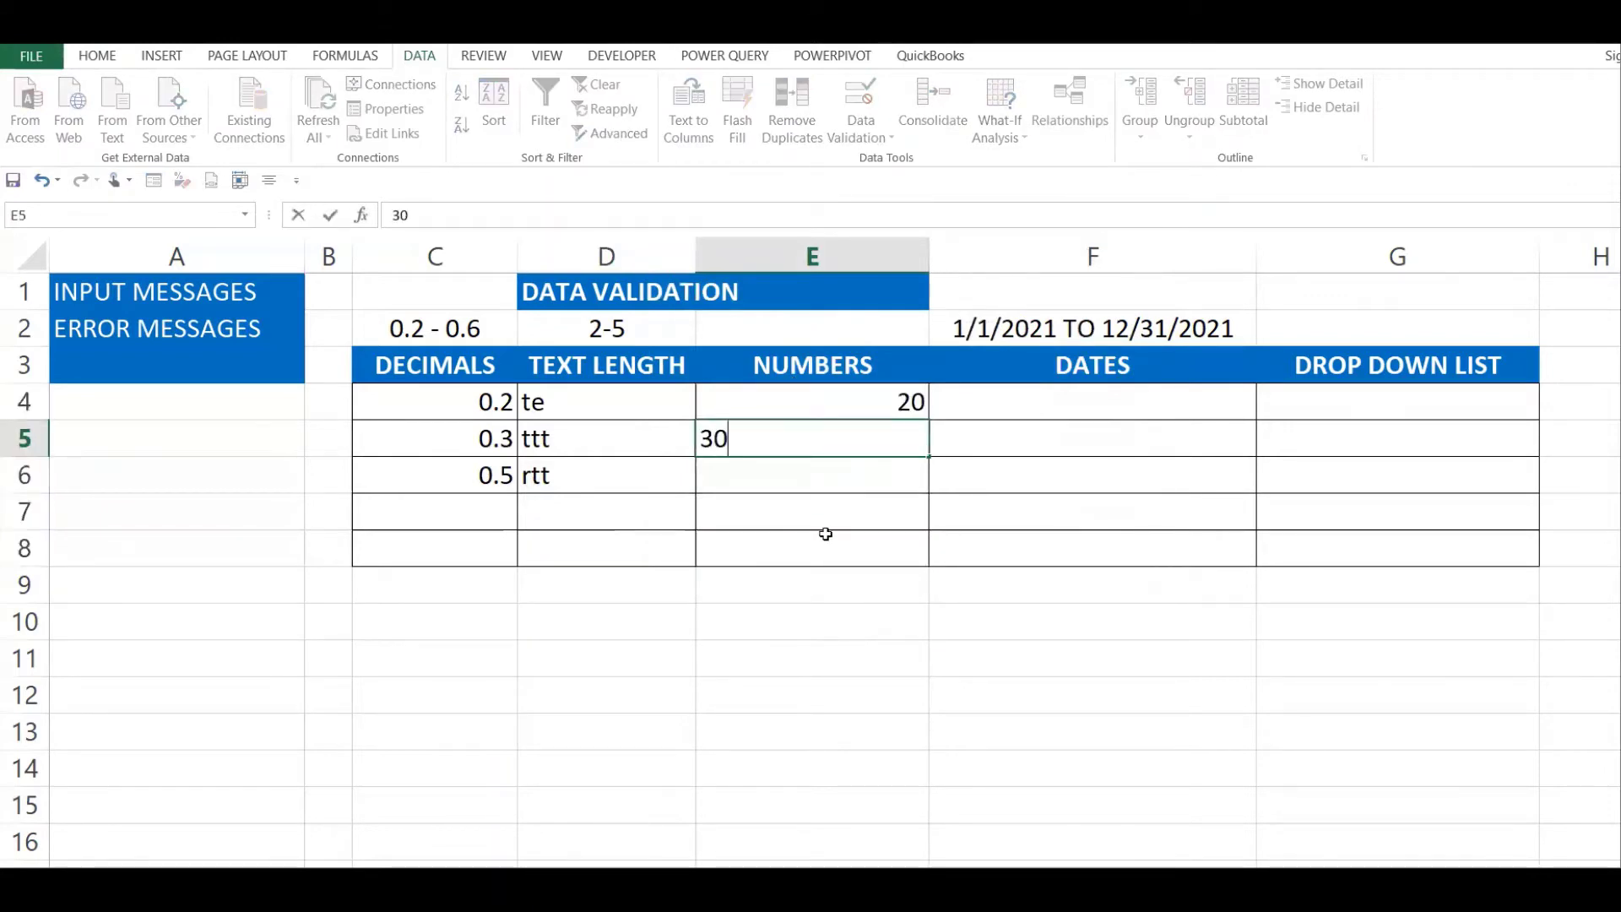
{"action": "key", "text": "Return"}
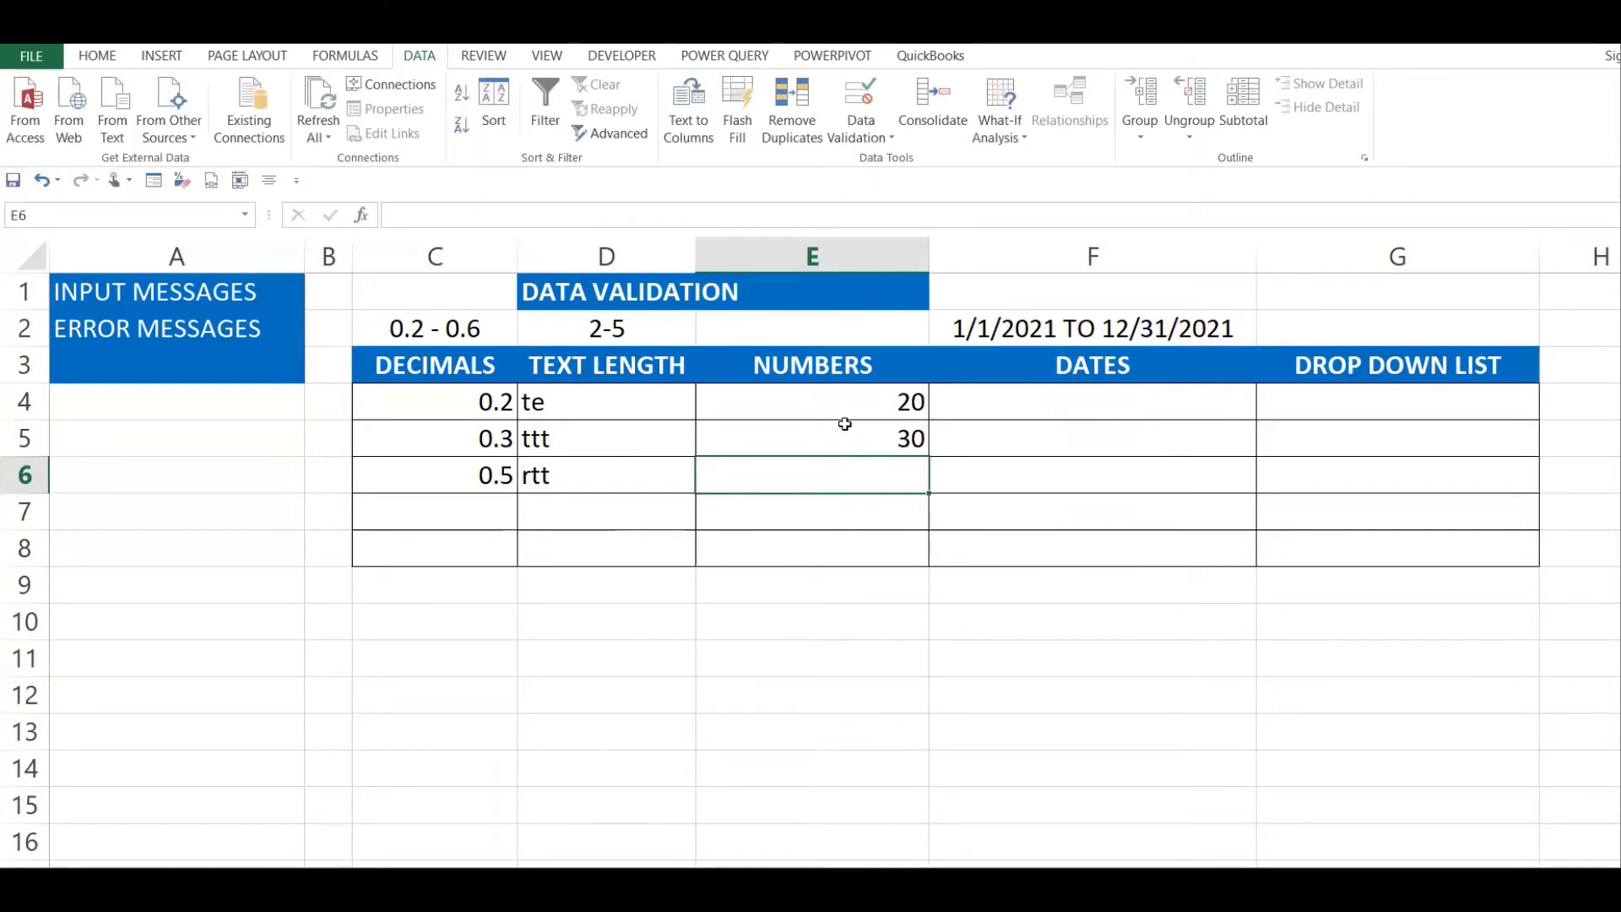
{"action": "left_click", "coordinate": [801, 333]}
{"action": "type", "text": "20-50"}
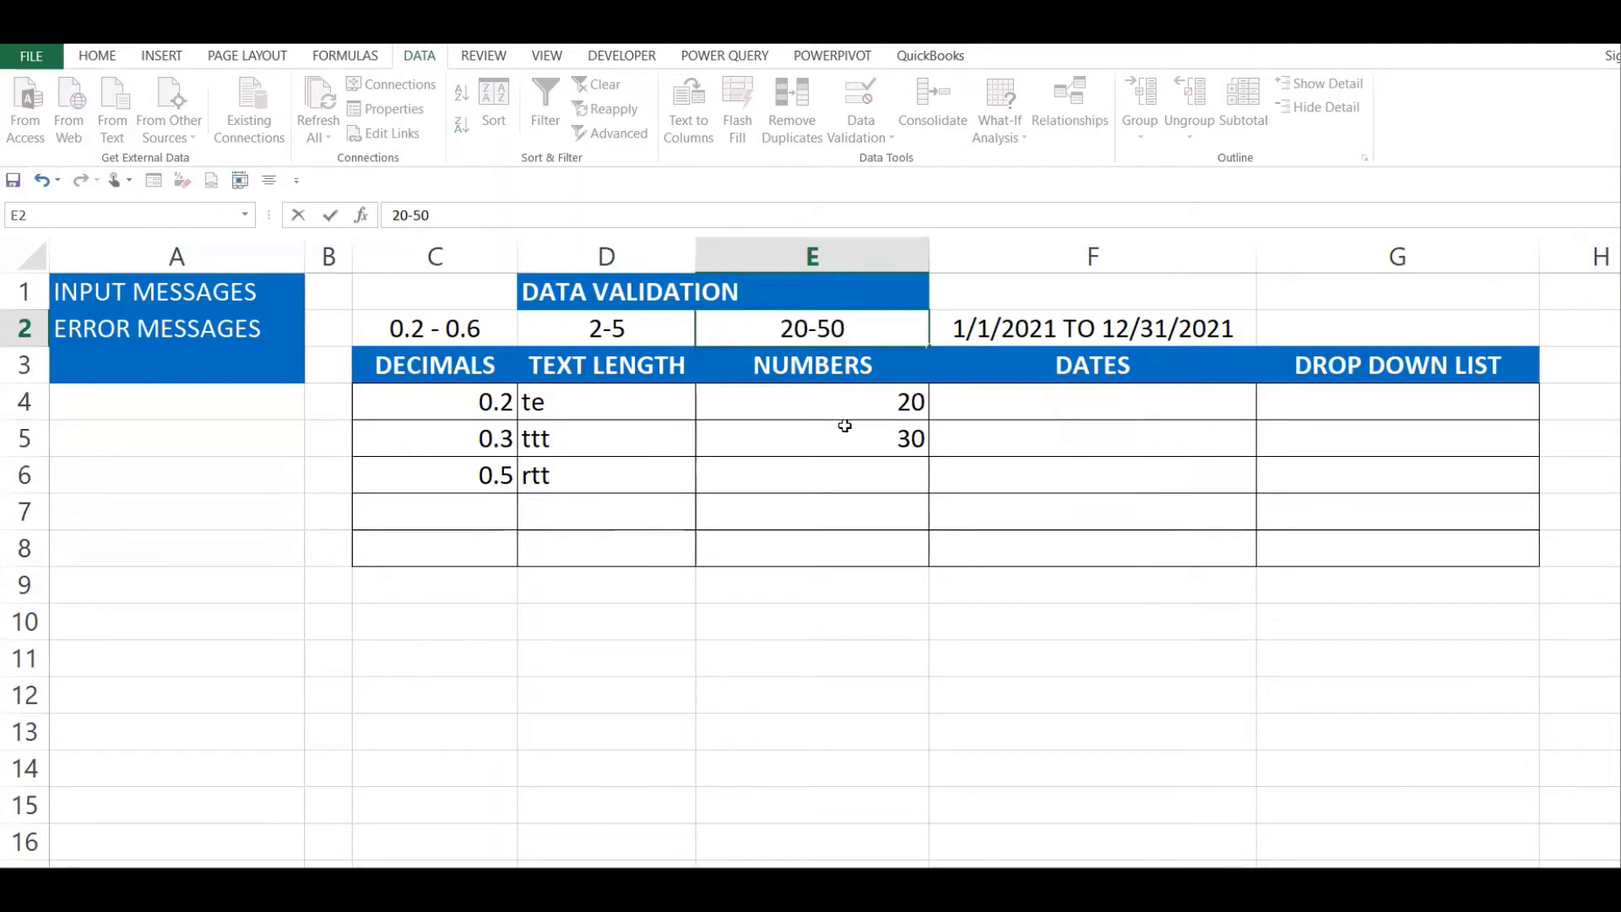
- Try entering the out-of-range value 70 in E6, and replace it with 40
{"action": "left_click", "coordinate": [810, 478]}
{"action": "type", "text": "70"}
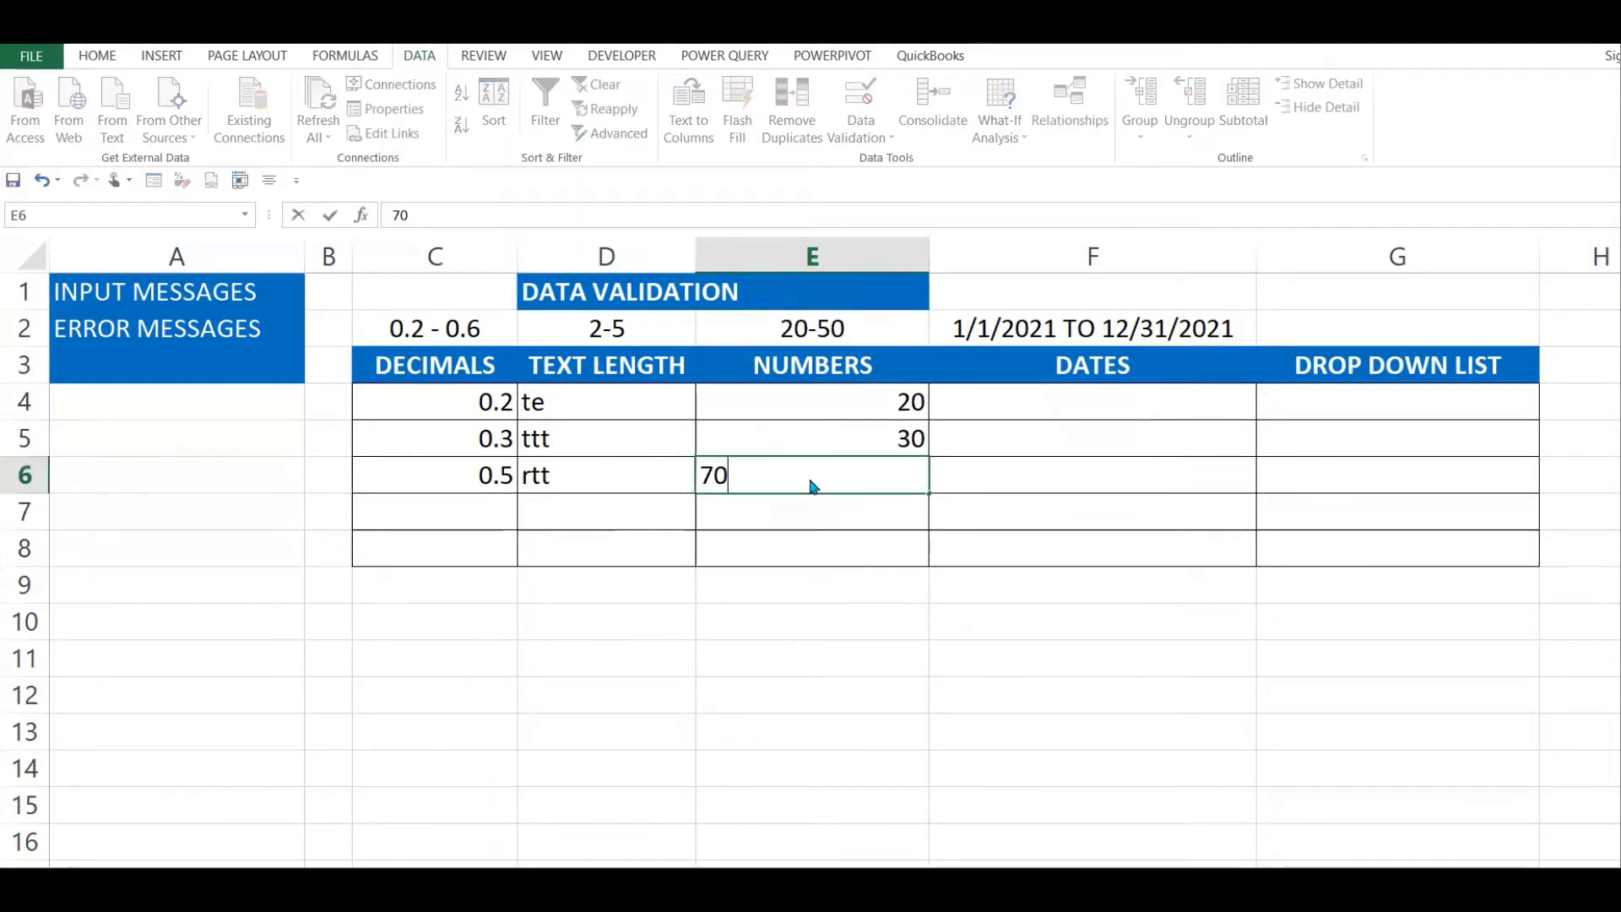
{"action": "key", "text": "Return"}
{"action": "left_click", "coordinate": [760, 530]}
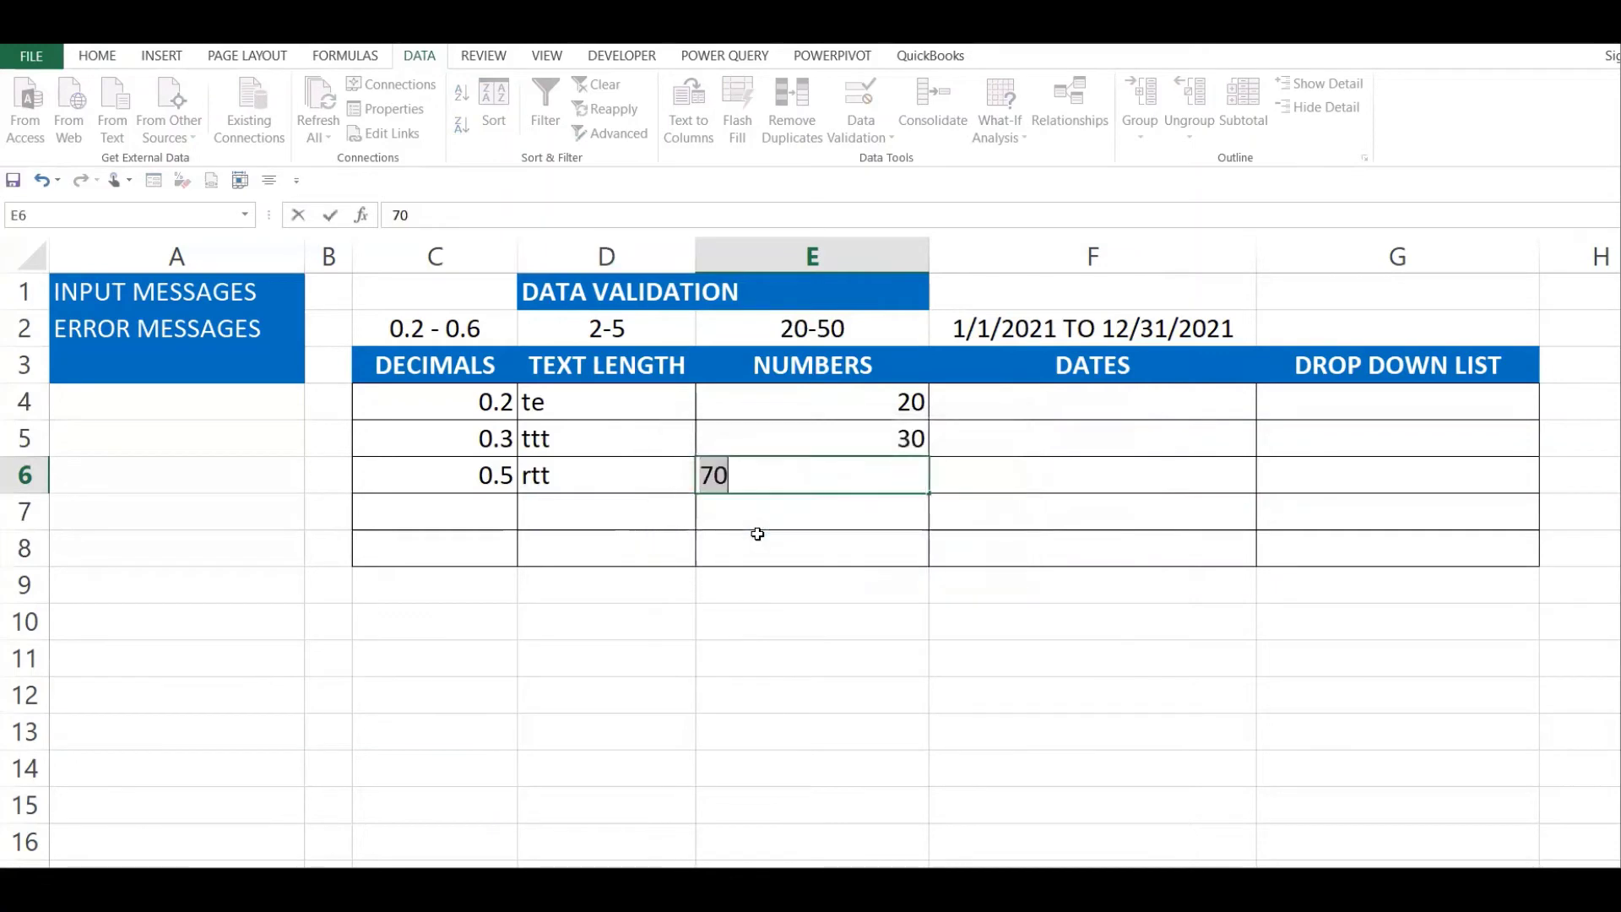
{"action": "key", "text": "BackSpace"}
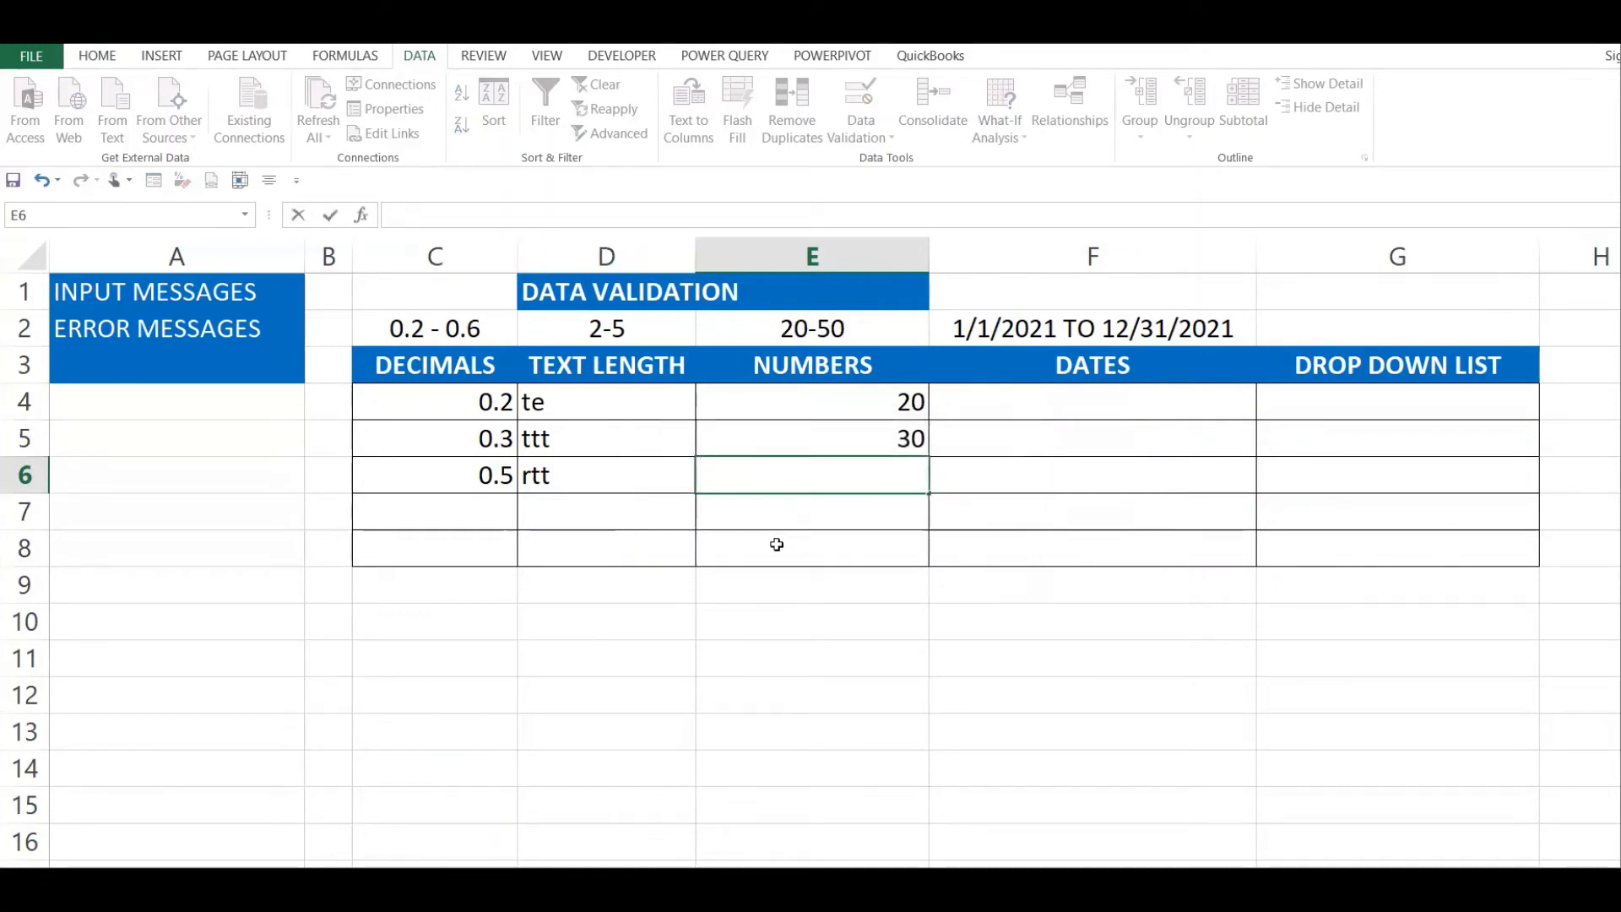
{"action": "type", "text": "40"}
{"action": "key", "text": "Return"}
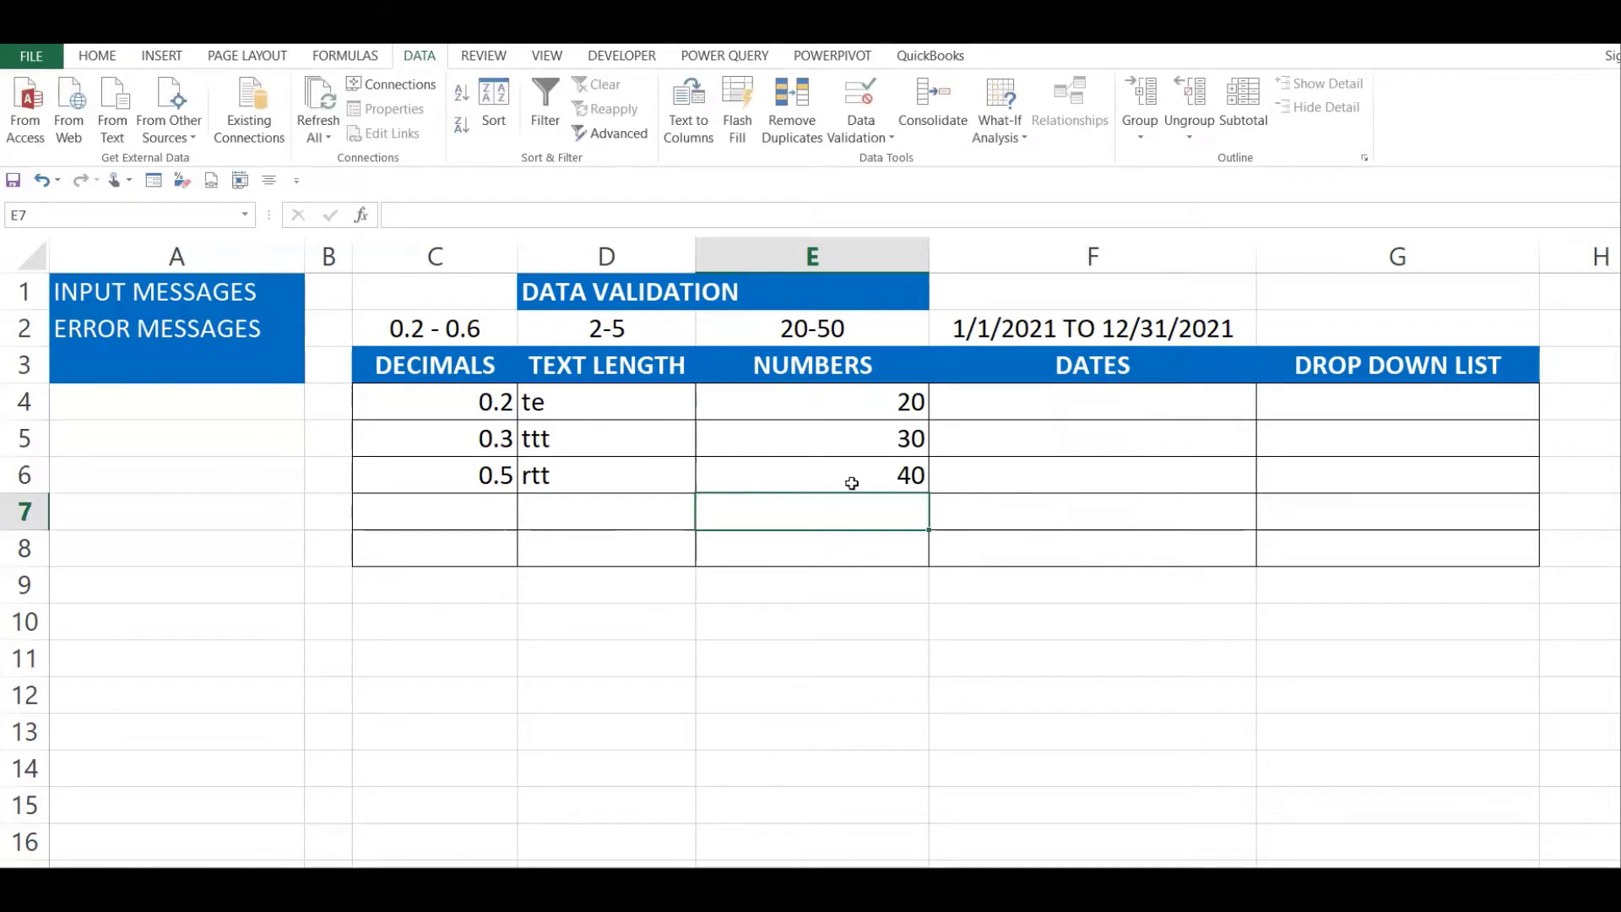
{"action": "left_click_drag", "start_coordinate": [862, 409], "coordinate": [868, 561]}
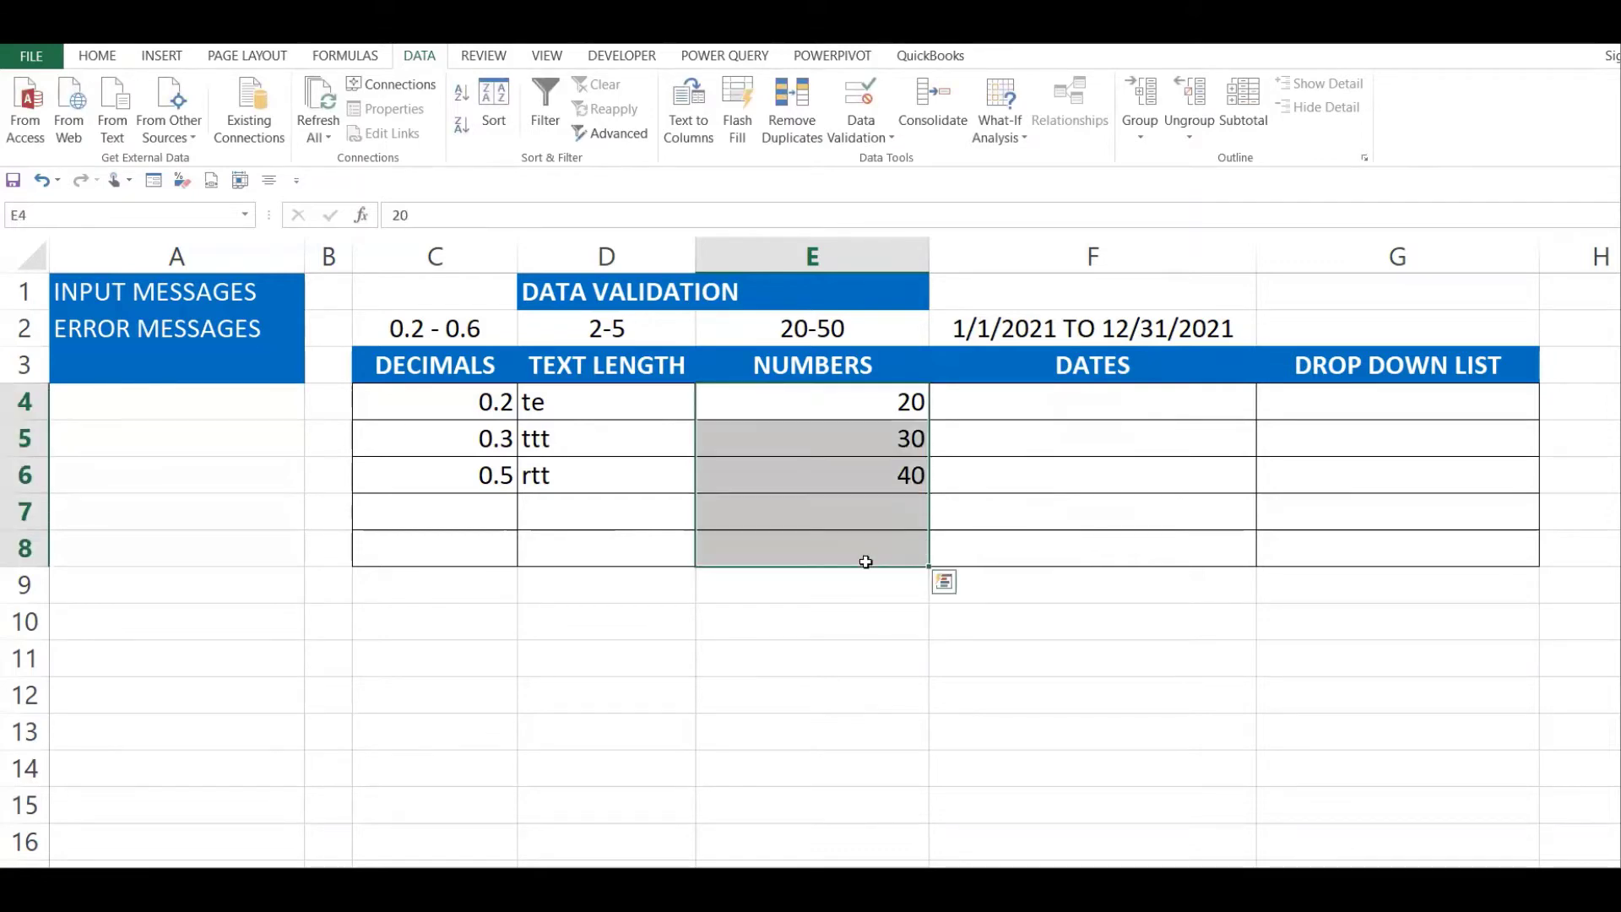
{"action": "left_click", "coordinate": [162, 57]}
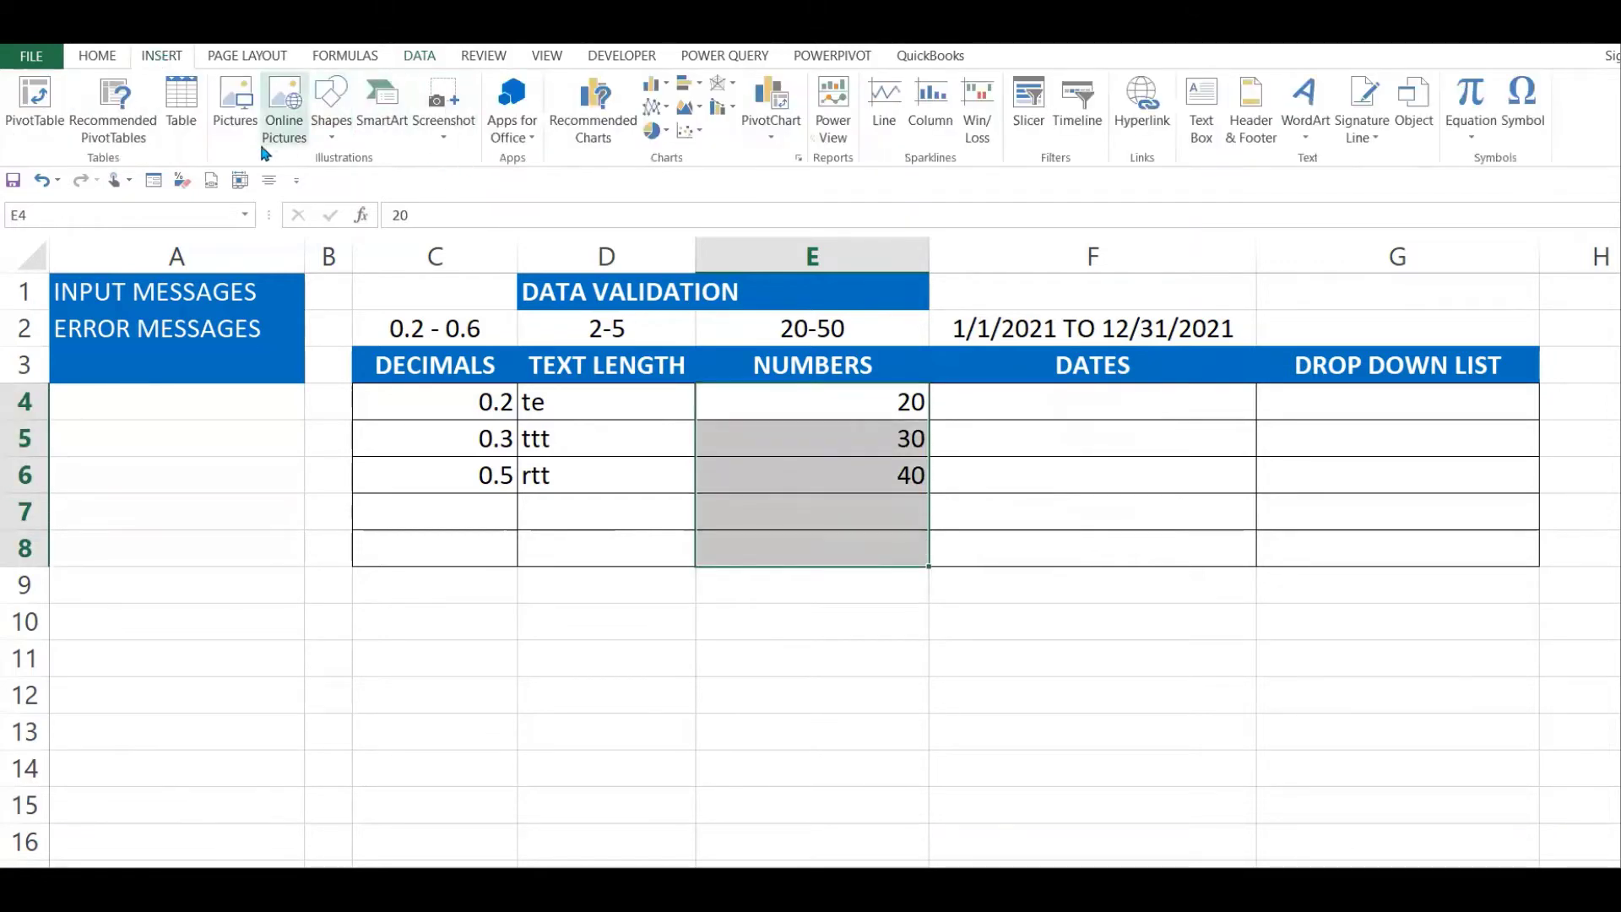
- Try entering the decimal 0.5 in E7 against the whole number rule, and cancel the entry
{"action": "left_click", "coordinate": [823, 504]}
{"action": "type", "text": "0"}
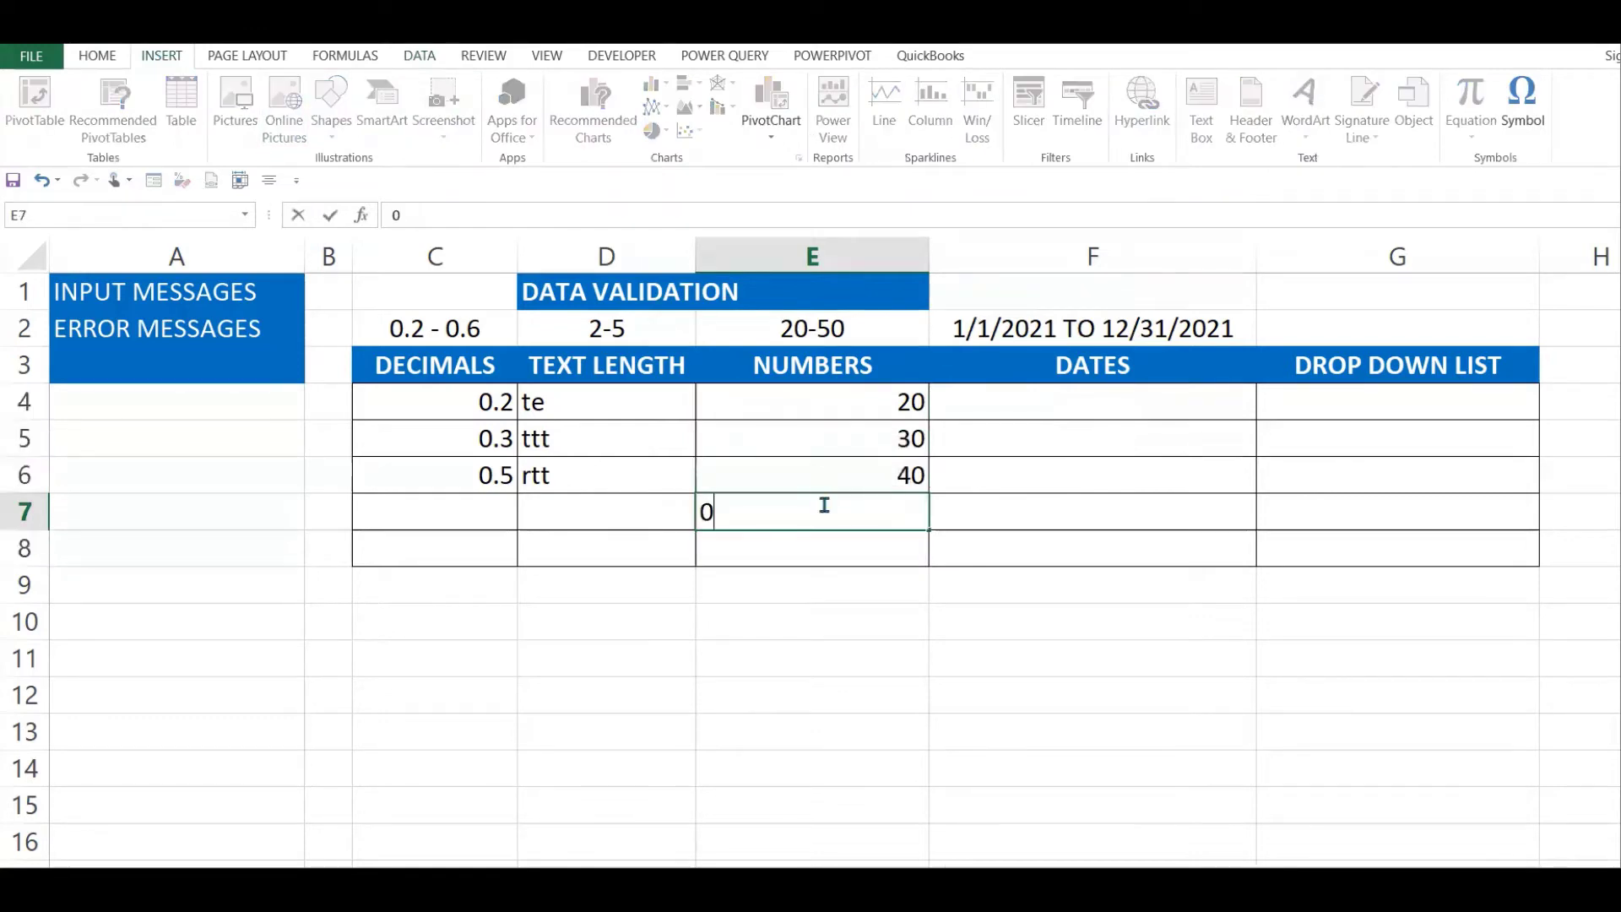
{"action": "type", "text": ".5"}
{"action": "key", "text": "Return"}
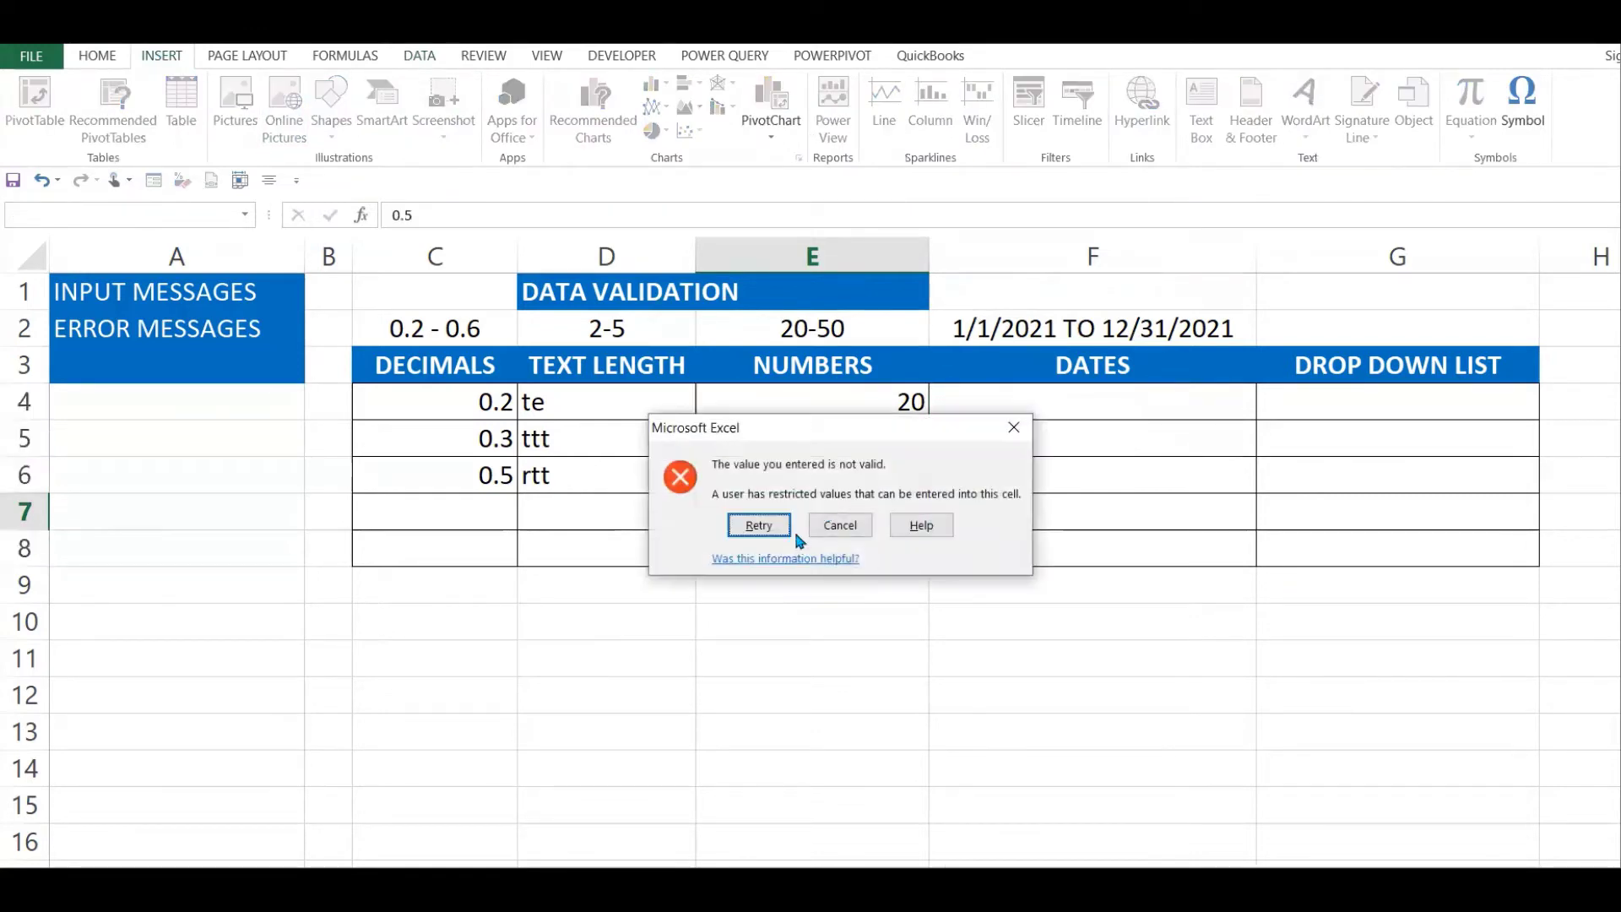
{"action": "key", "text": "Return"}
{"action": "key", "text": "Return"}
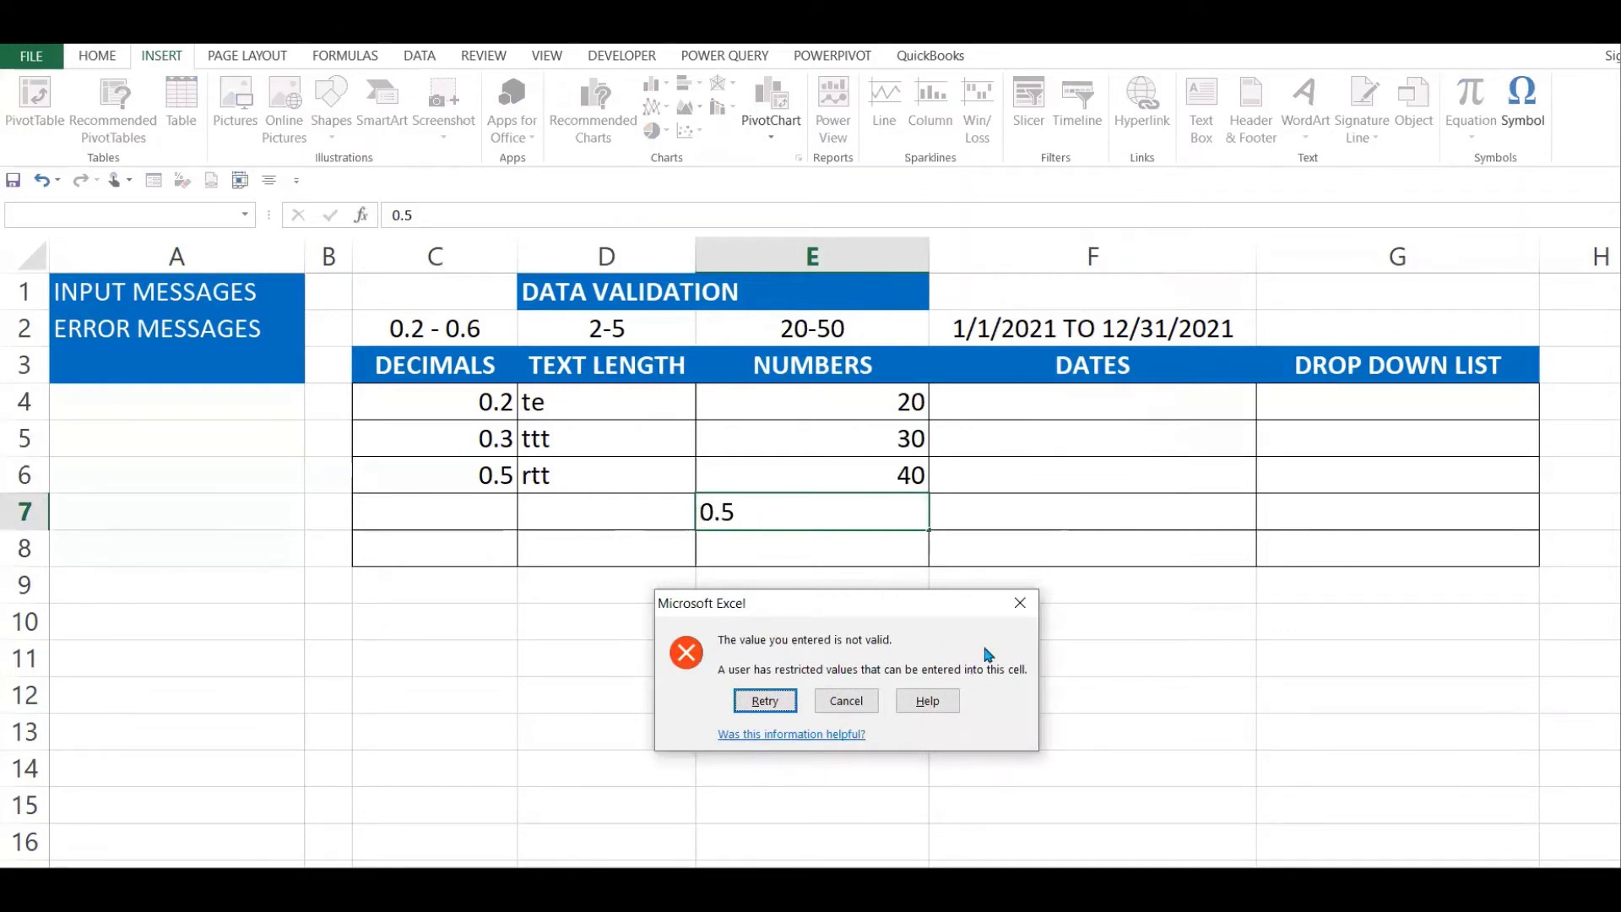
{"action": "left_click", "coordinate": [1020, 605]}
{"action": "left_click", "coordinate": [810, 548]}
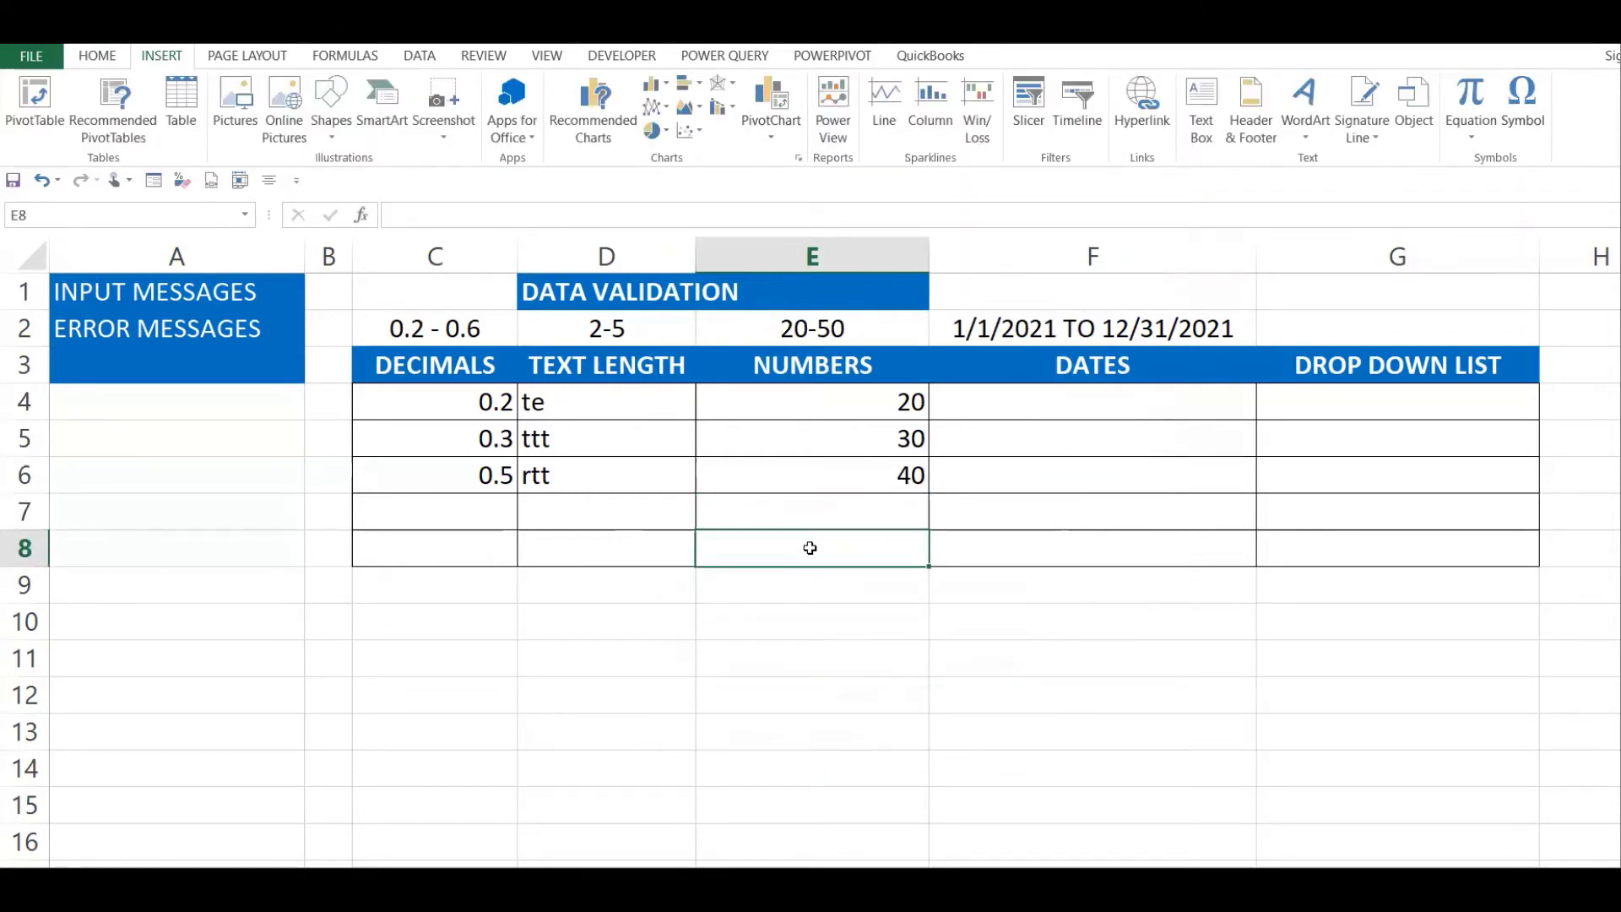
- Try entering the text yy in E8 against the whole number rule, and cancel the entry
{"action": "type", "text": "yy"}
{"action": "key", "text": "Return"}
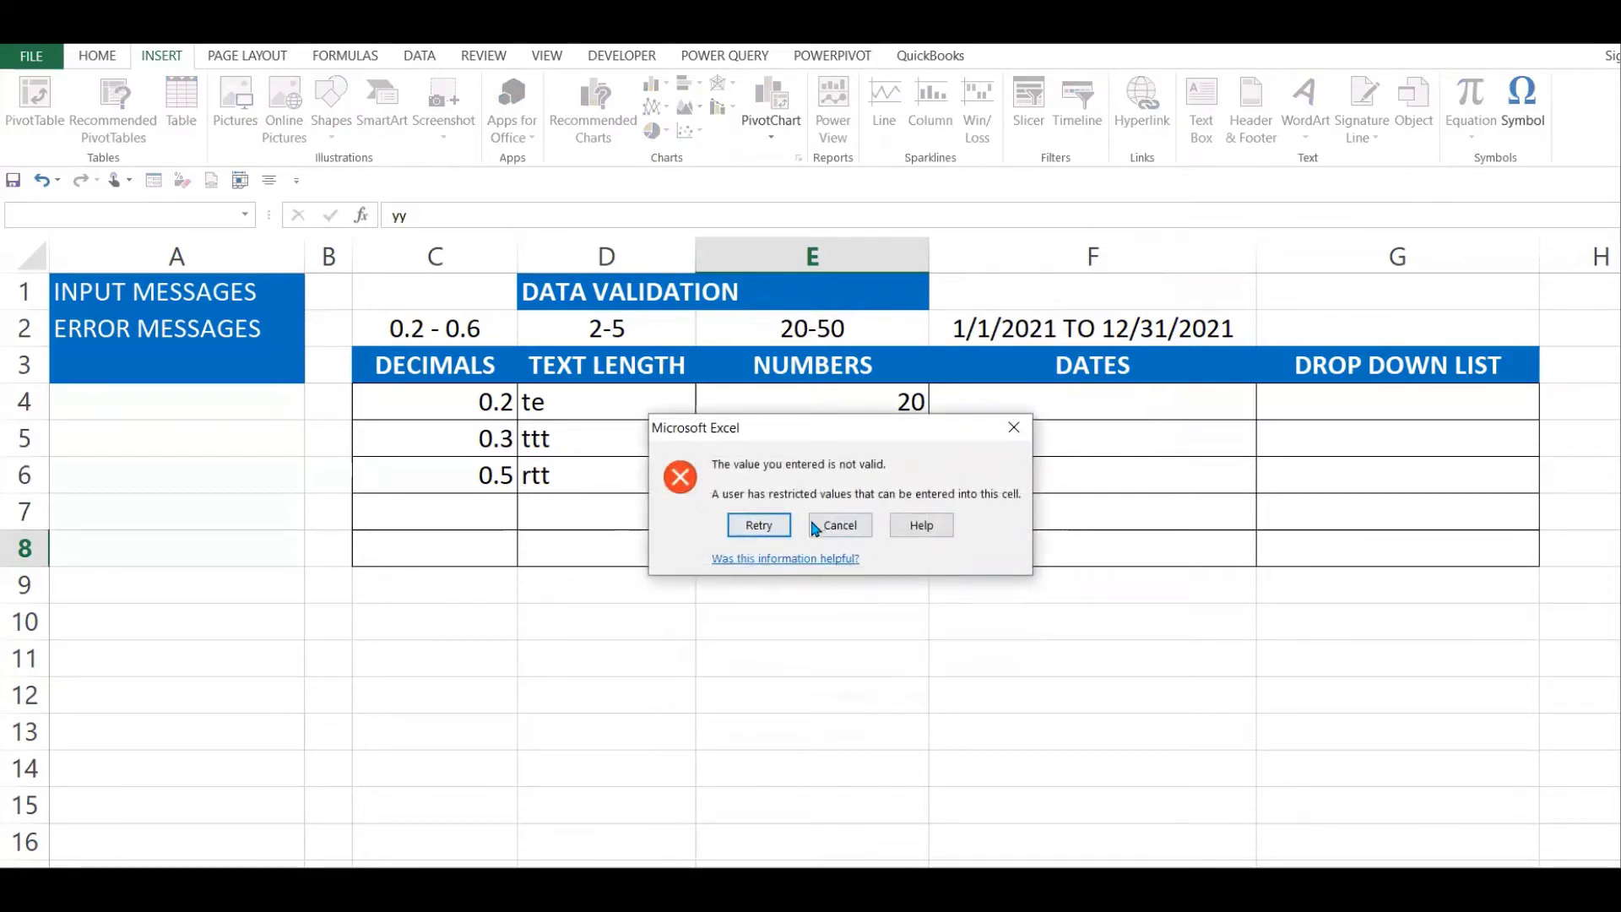
{"action": "left_click", "coordinate": [840, 527]}
{"action": "right_click", "coordinate": [863, 405]}
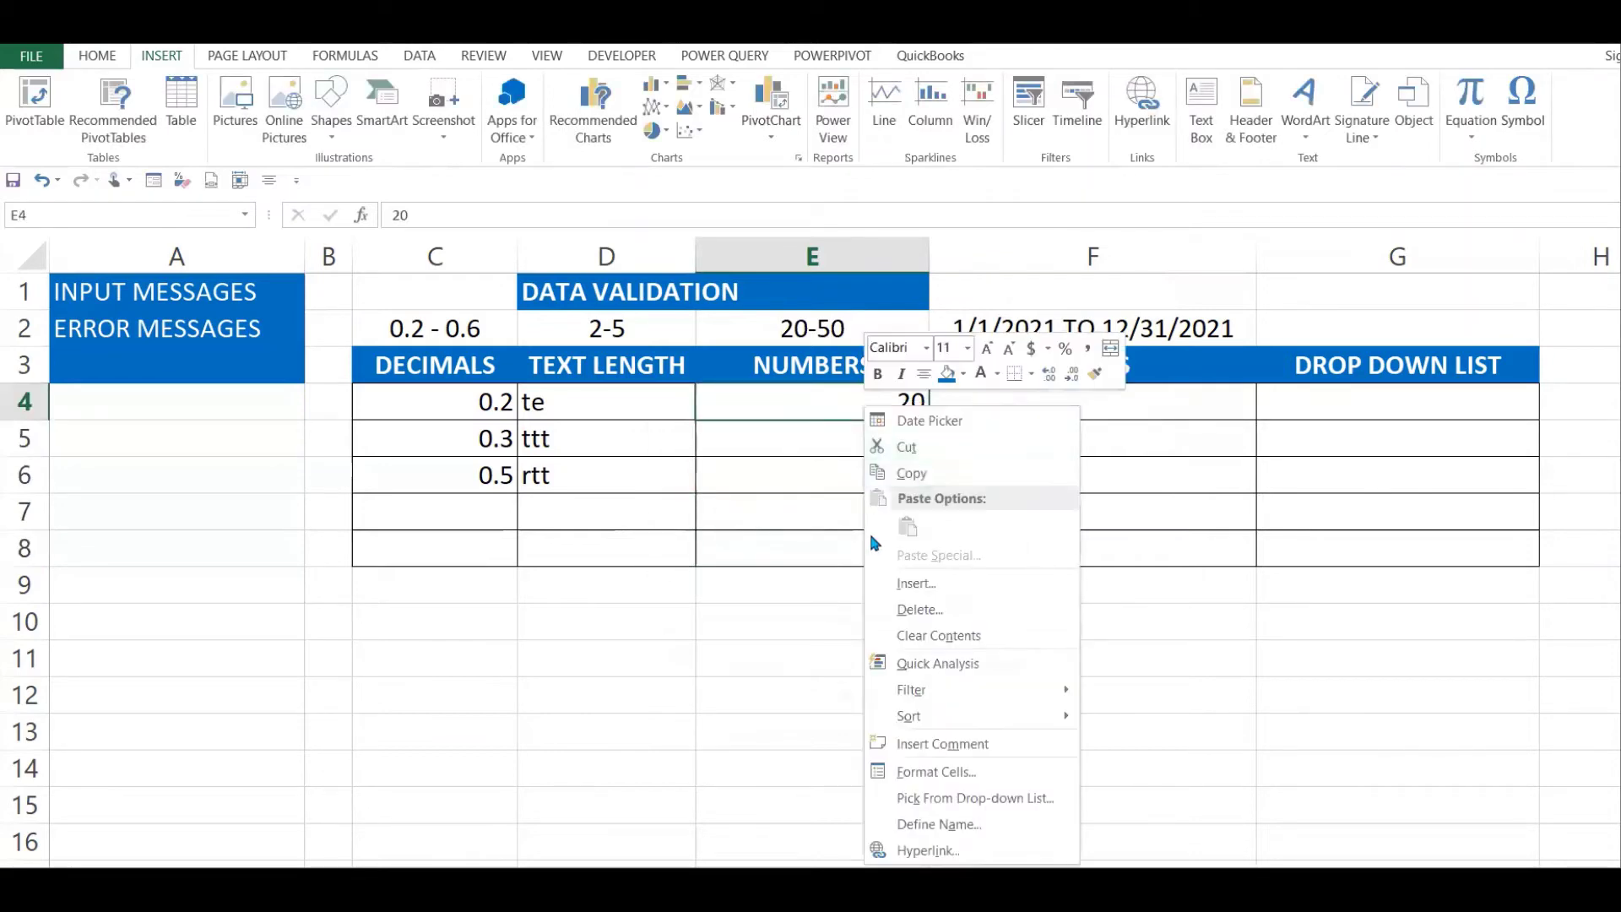
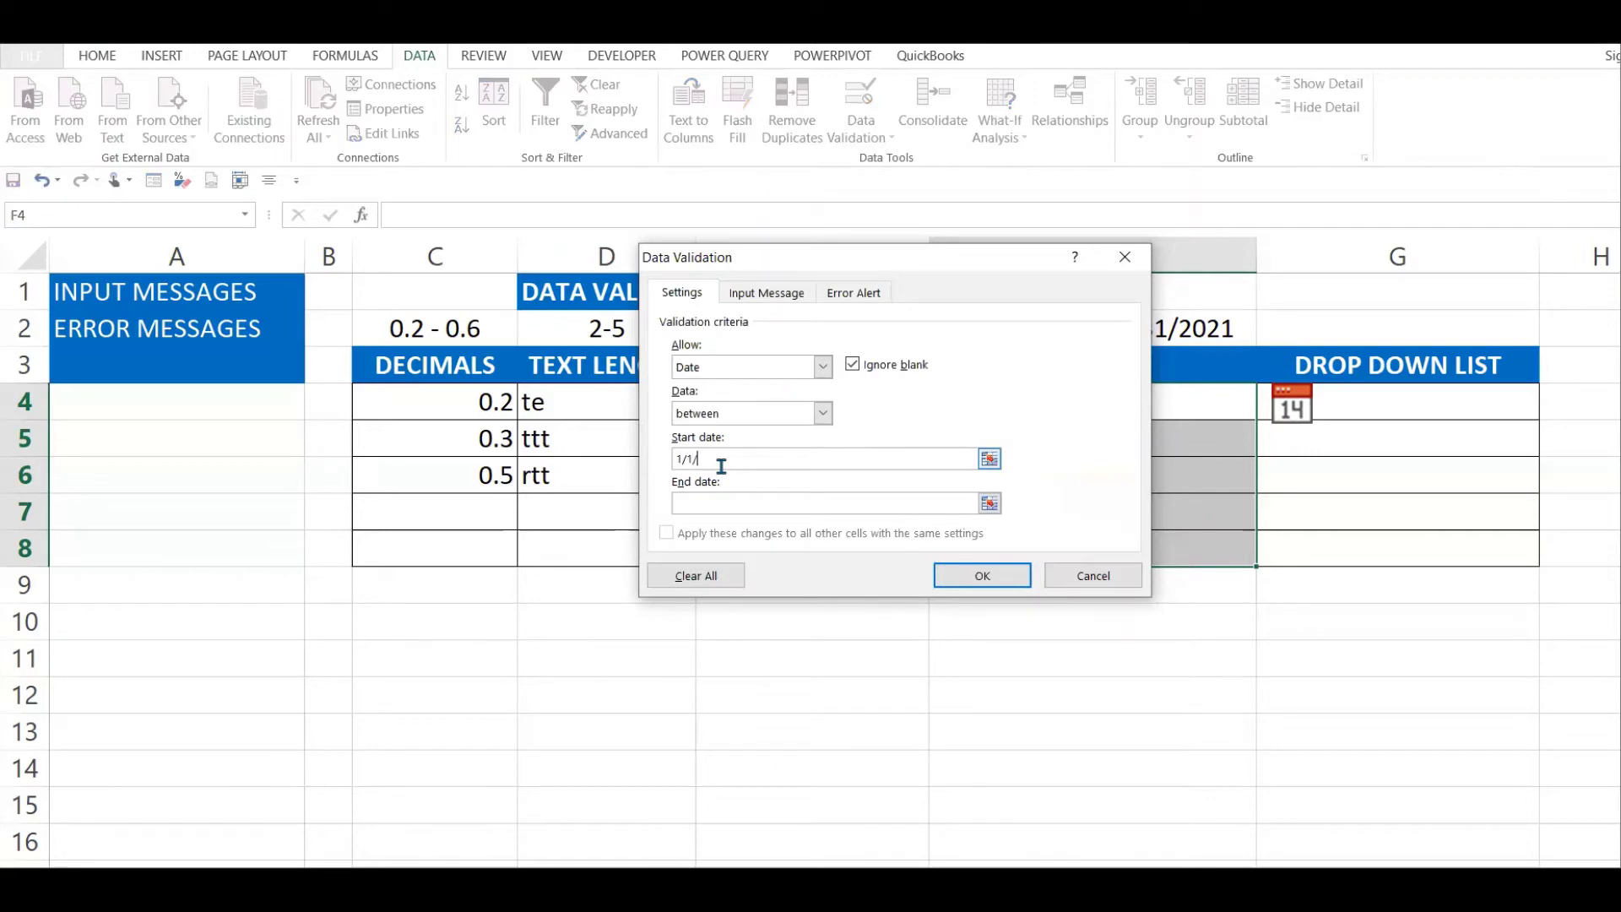
- Complete the date validation rule for F4:F8 with start date 1/1/2021 and end date 12/31/2021, and apply it
{"action": "left_click", "coordinate": [716, 504]}
{"action": "type", "text": "12/31/2021"}
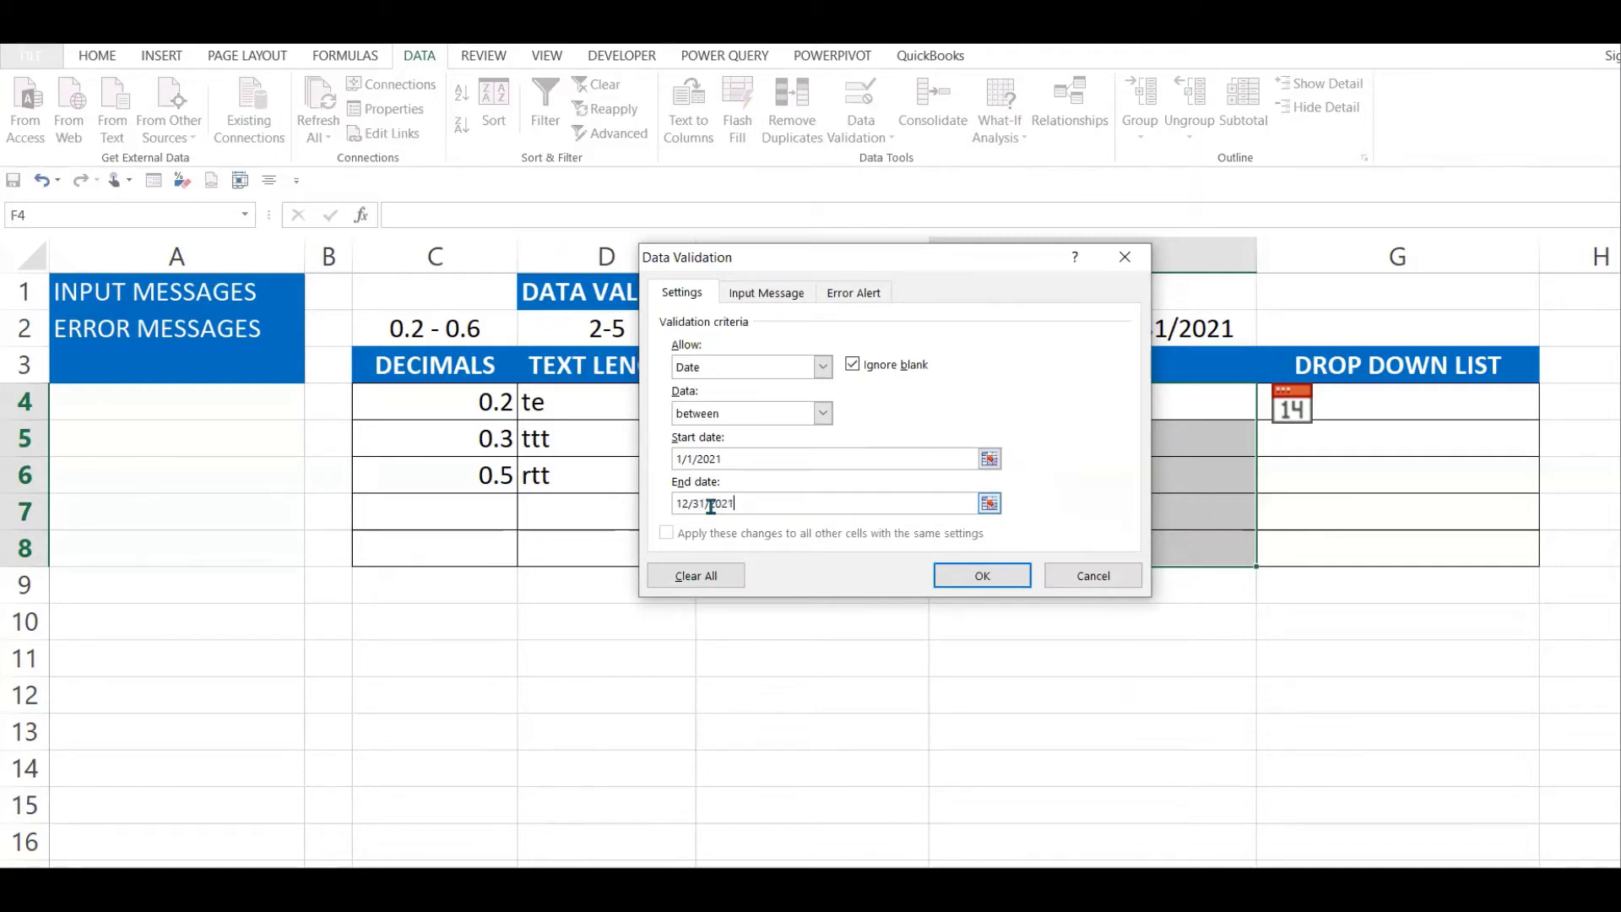
{"action": "left_click", "coordinate": [977, 576]}
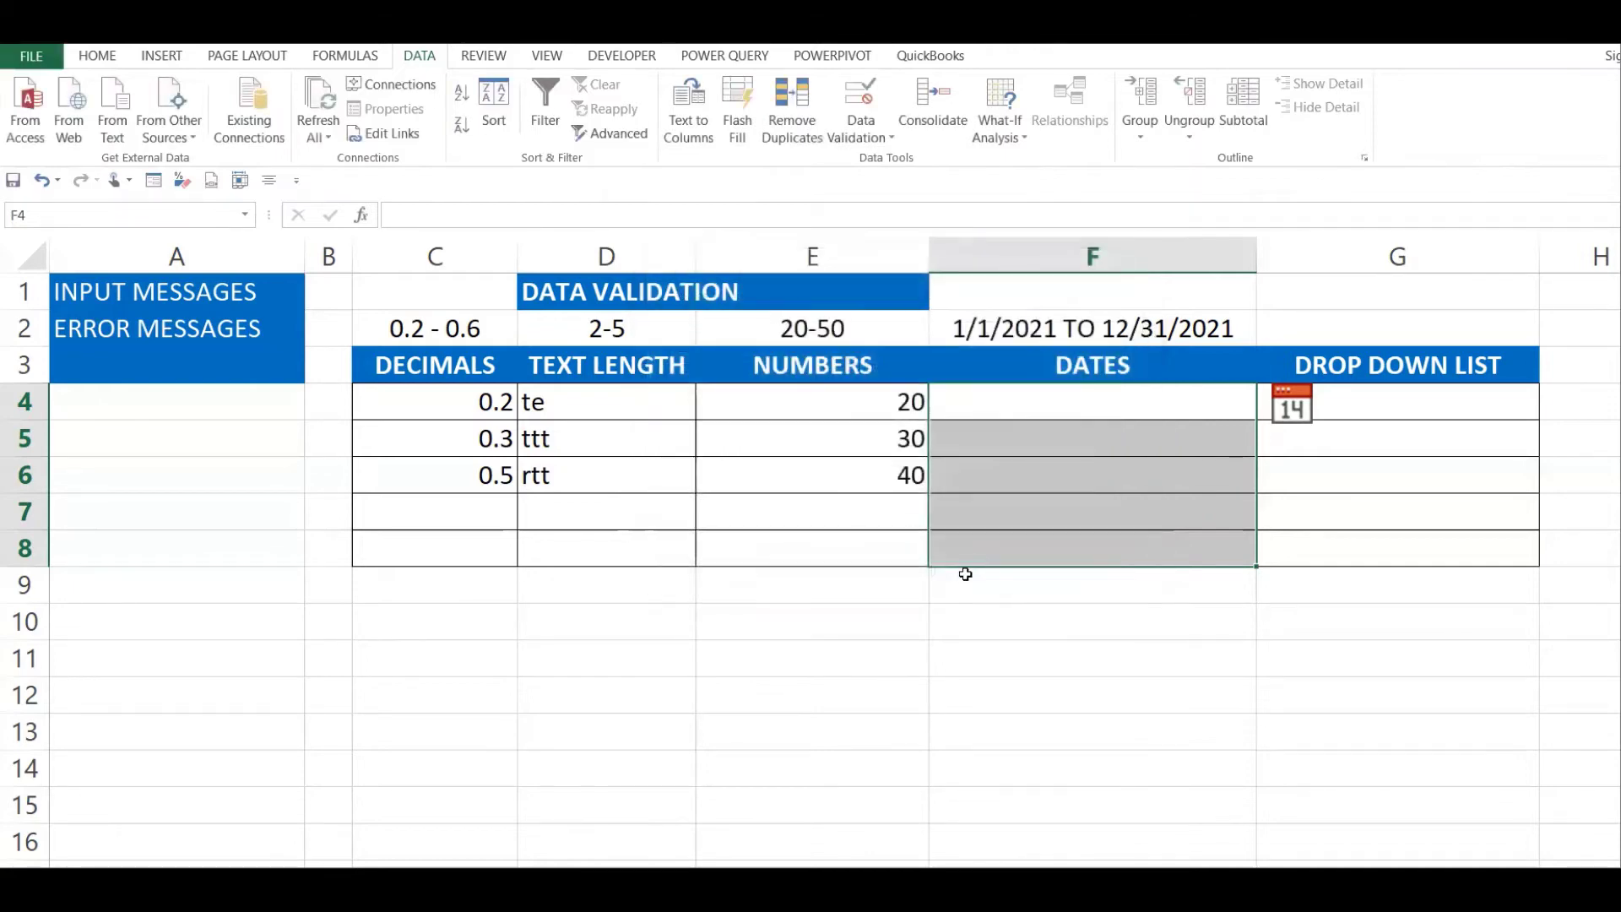
- Enter the date 1/1/2021 in F4 to test the date rule
{"action": "left_click", "coordinate": [1057, 426]}
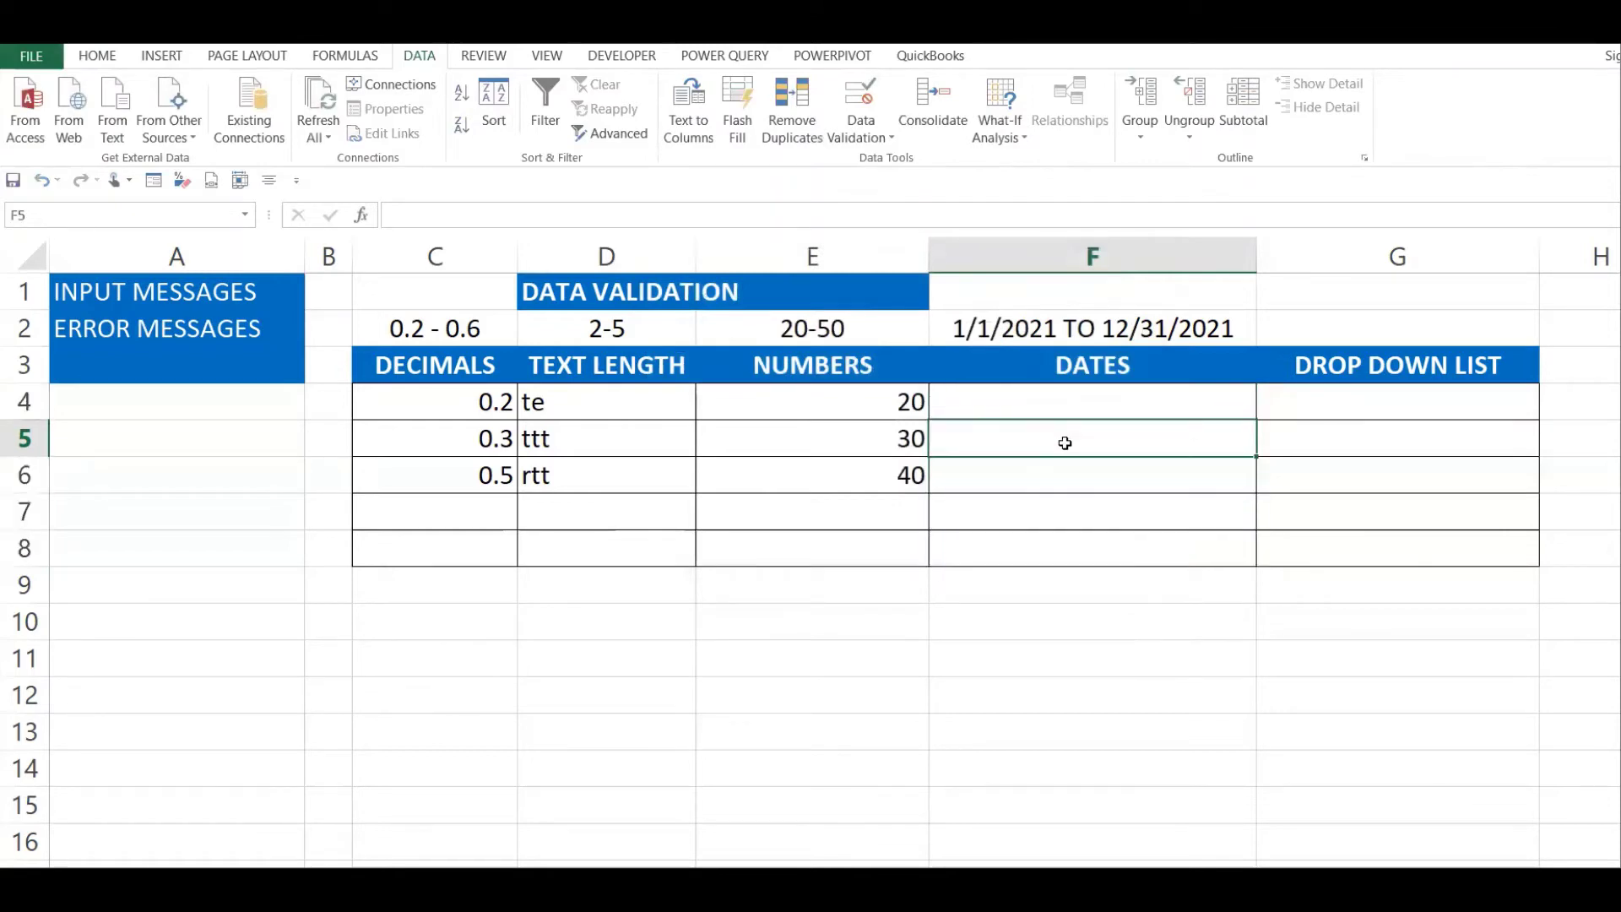
{"action": "left_click", "coordinate": [1053, 413]}
{"action": "type", "text": "1/1/"}
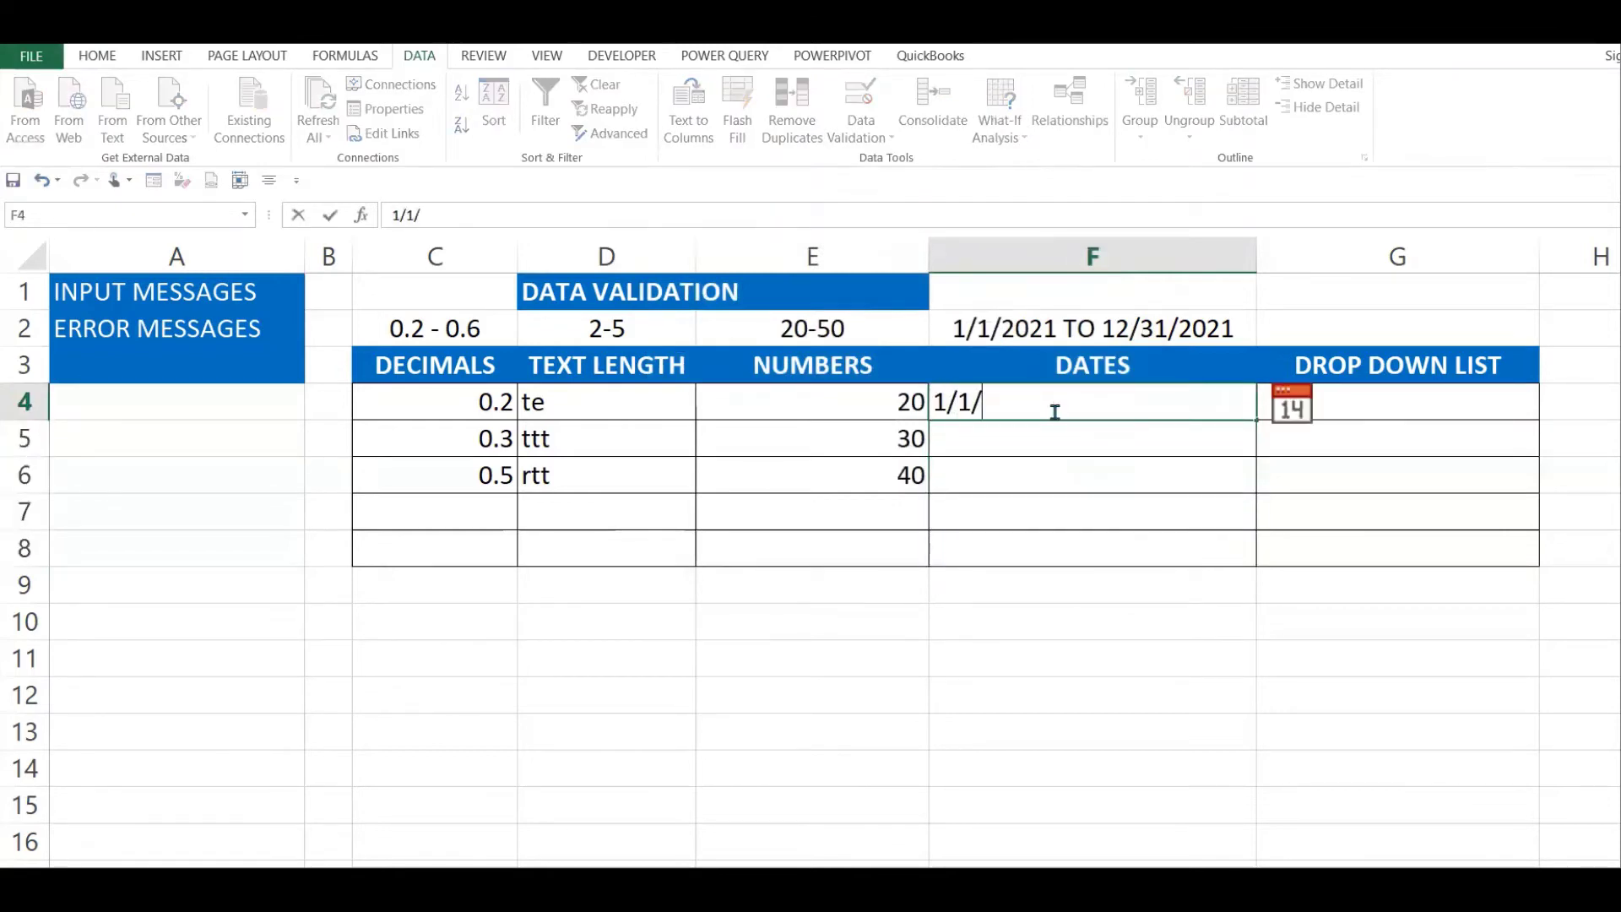
{"action": "type", "text": "202"}
{"action": "type", "text": "1"}
{"action": "key", "text": "Return"}
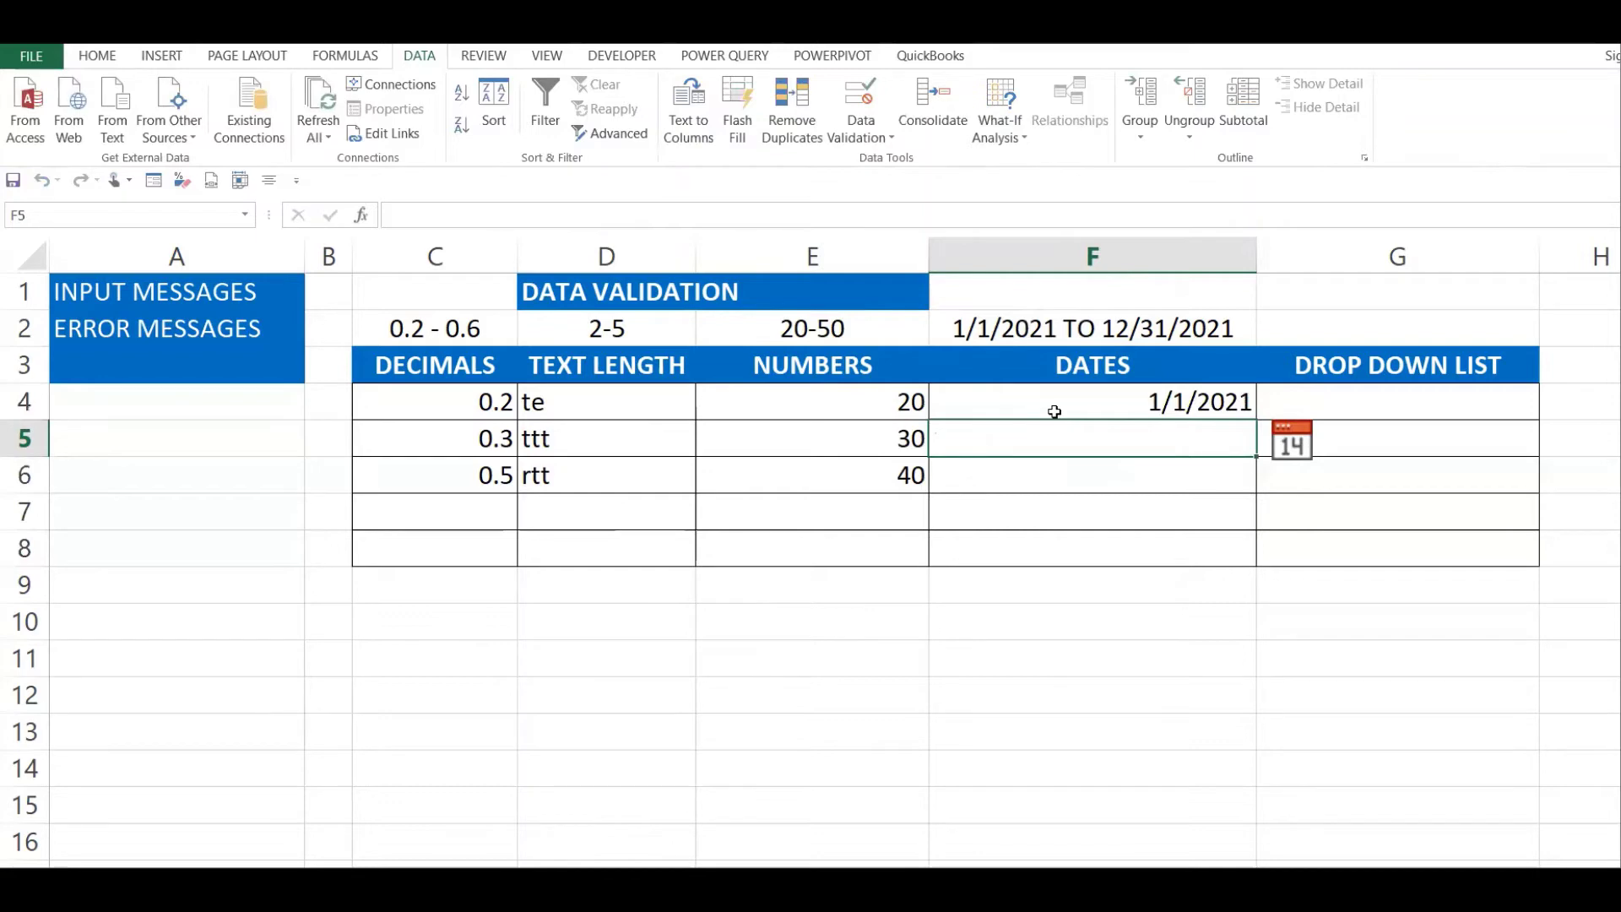
- Try entering the out-of-range date 2/2/2022 in F5, and cancel the entry
{"action": "type", "text": "2/"}
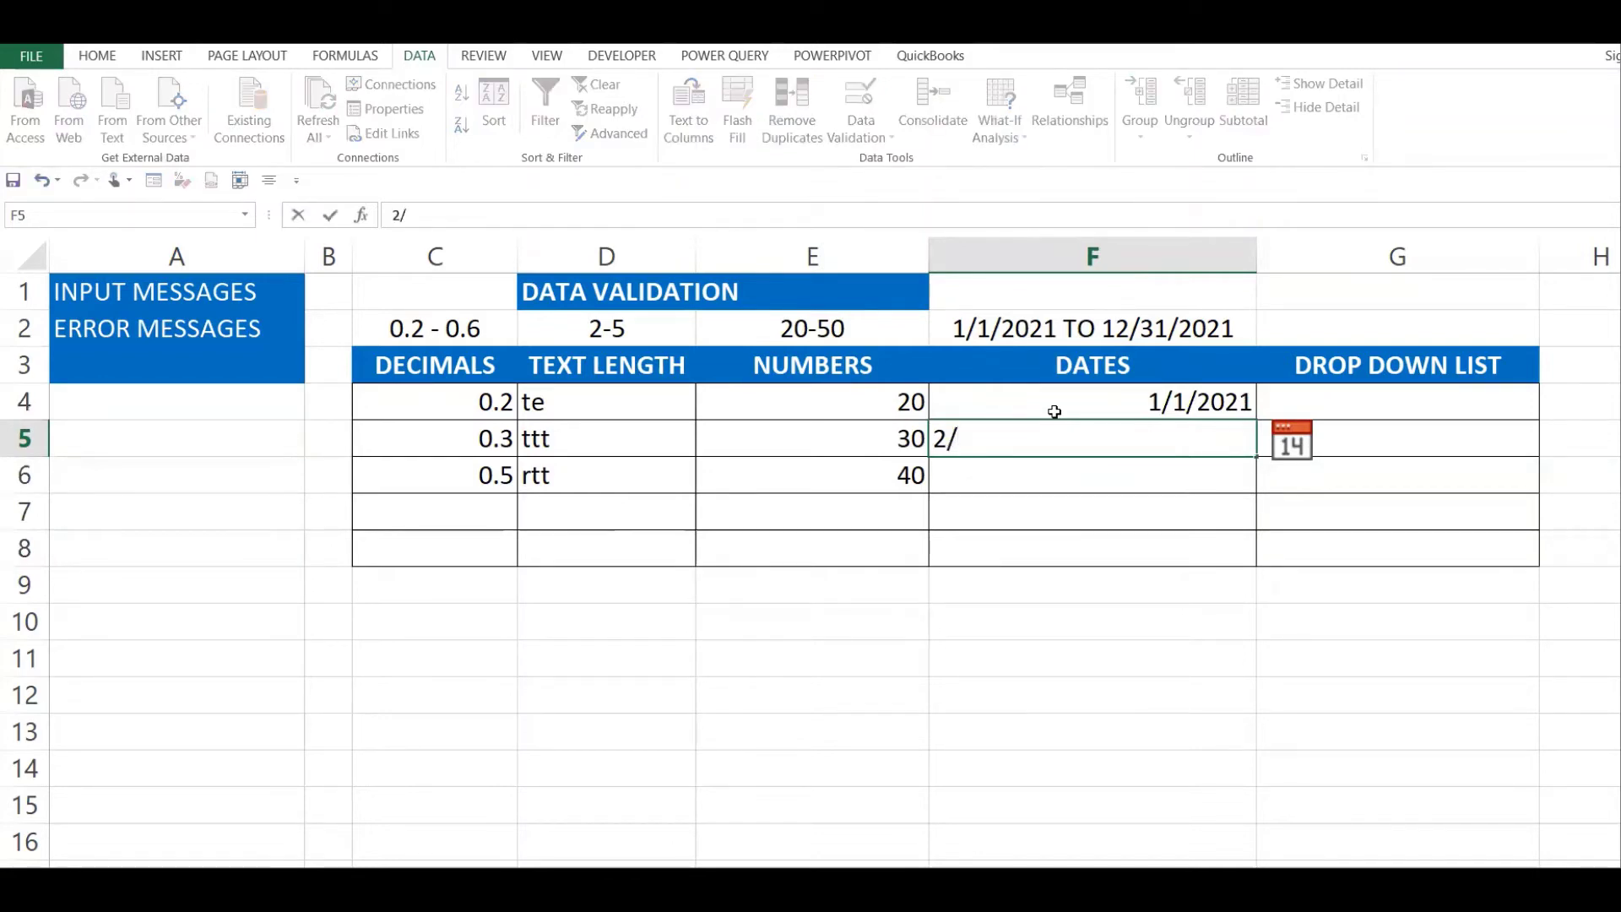
{"action": "type", "text": "2/2022"}
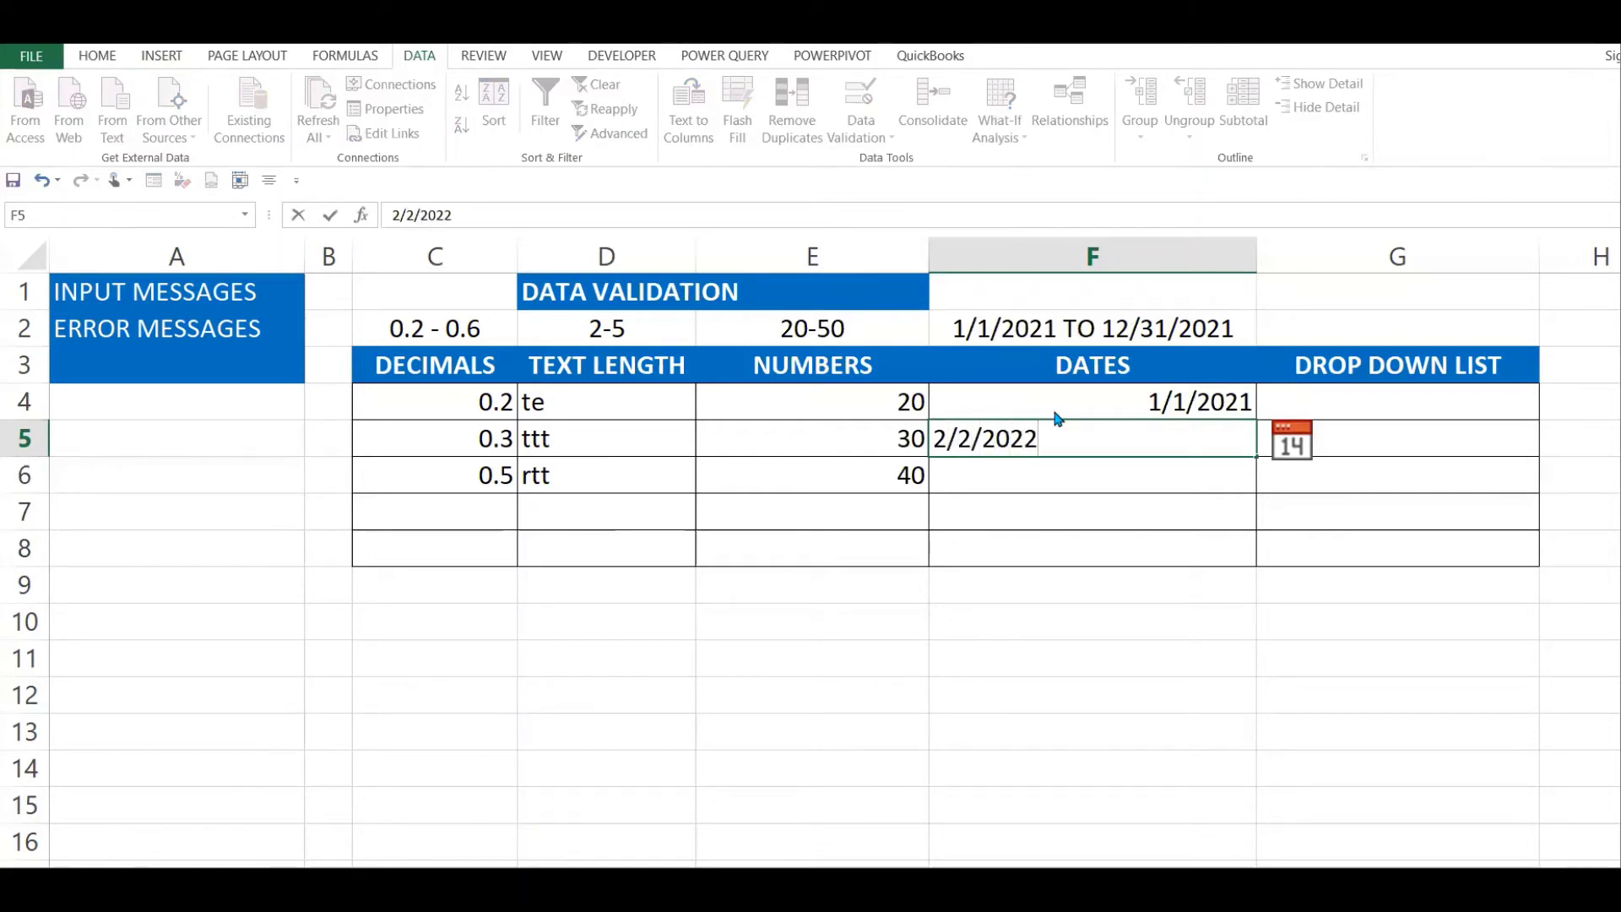
{"action": "key", "text": "Return"}
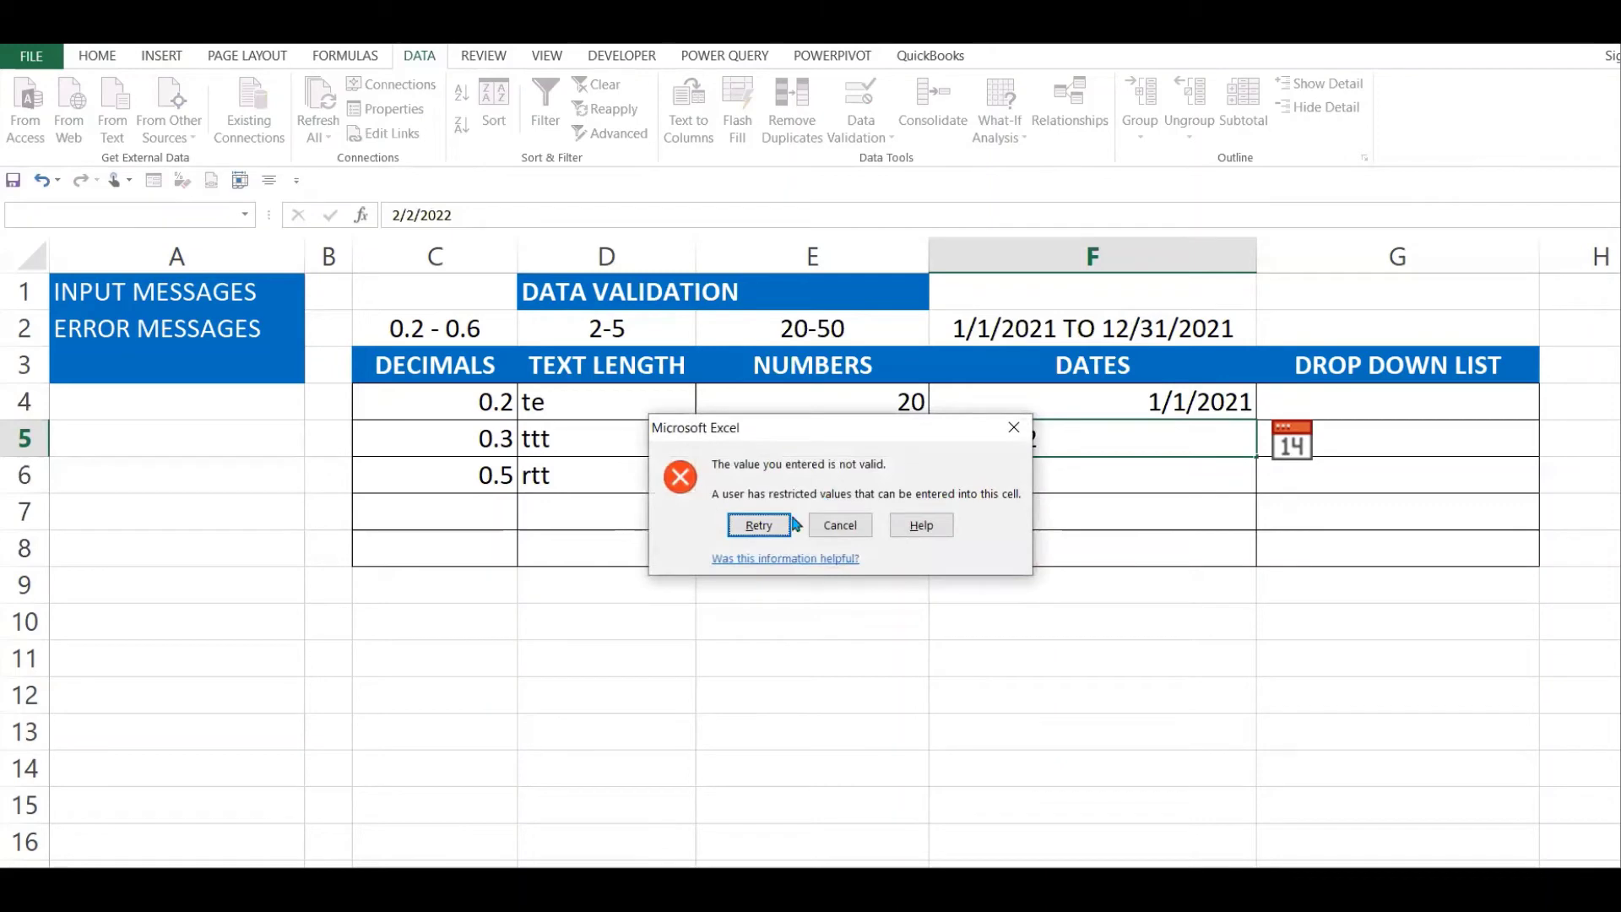
{"action": "left_click", "coordinate": [840, 522]}
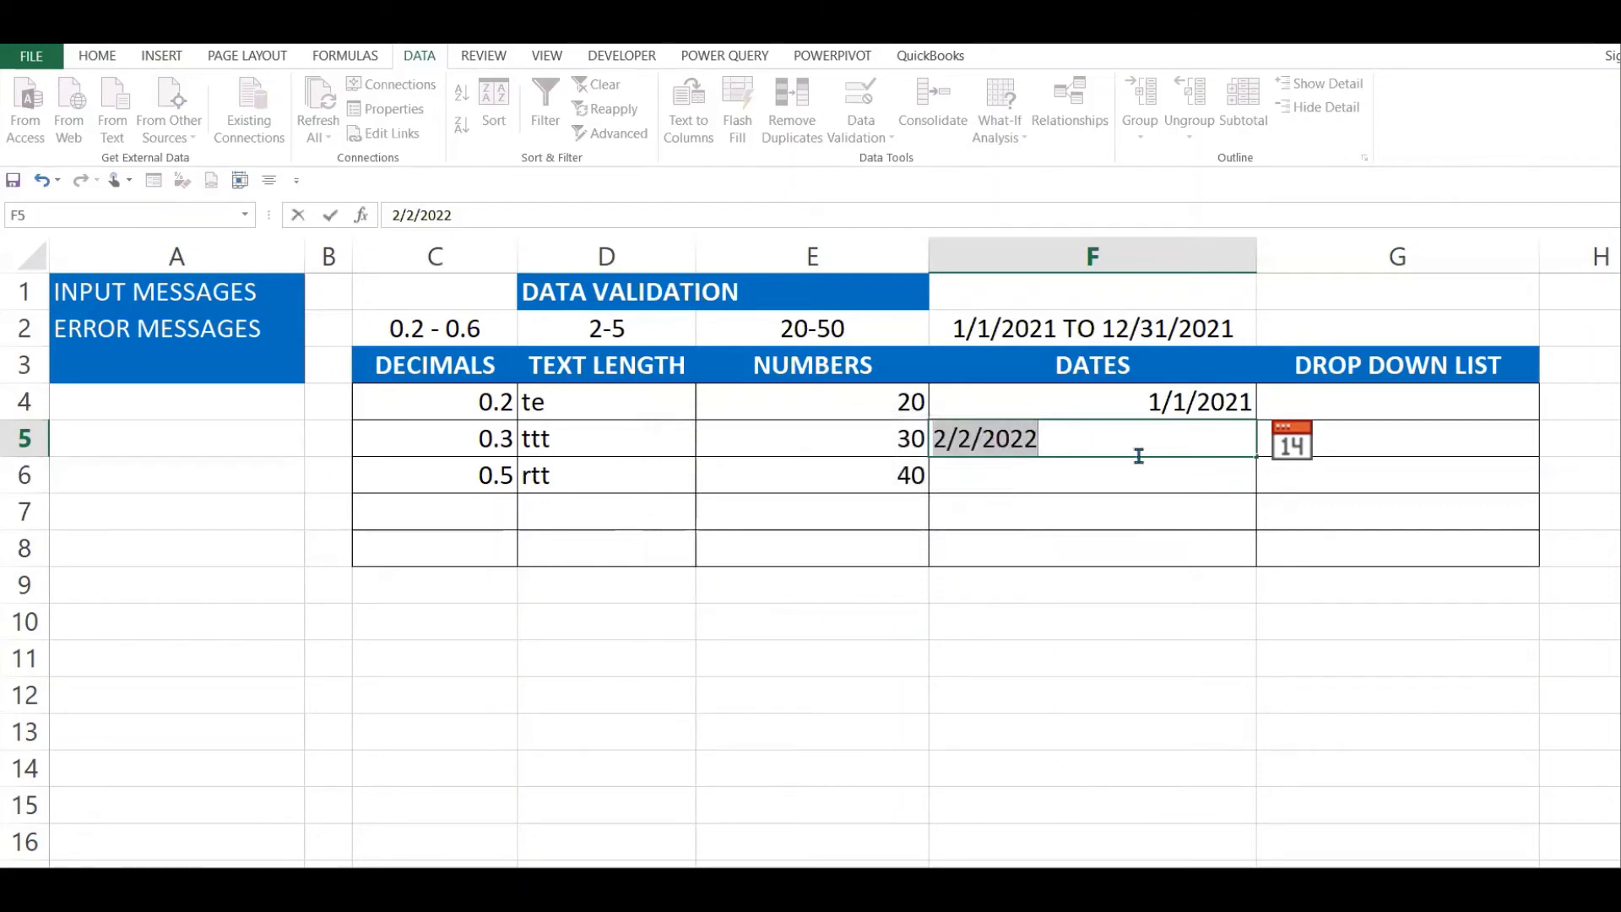
{"action": "key", "text": "Return"}
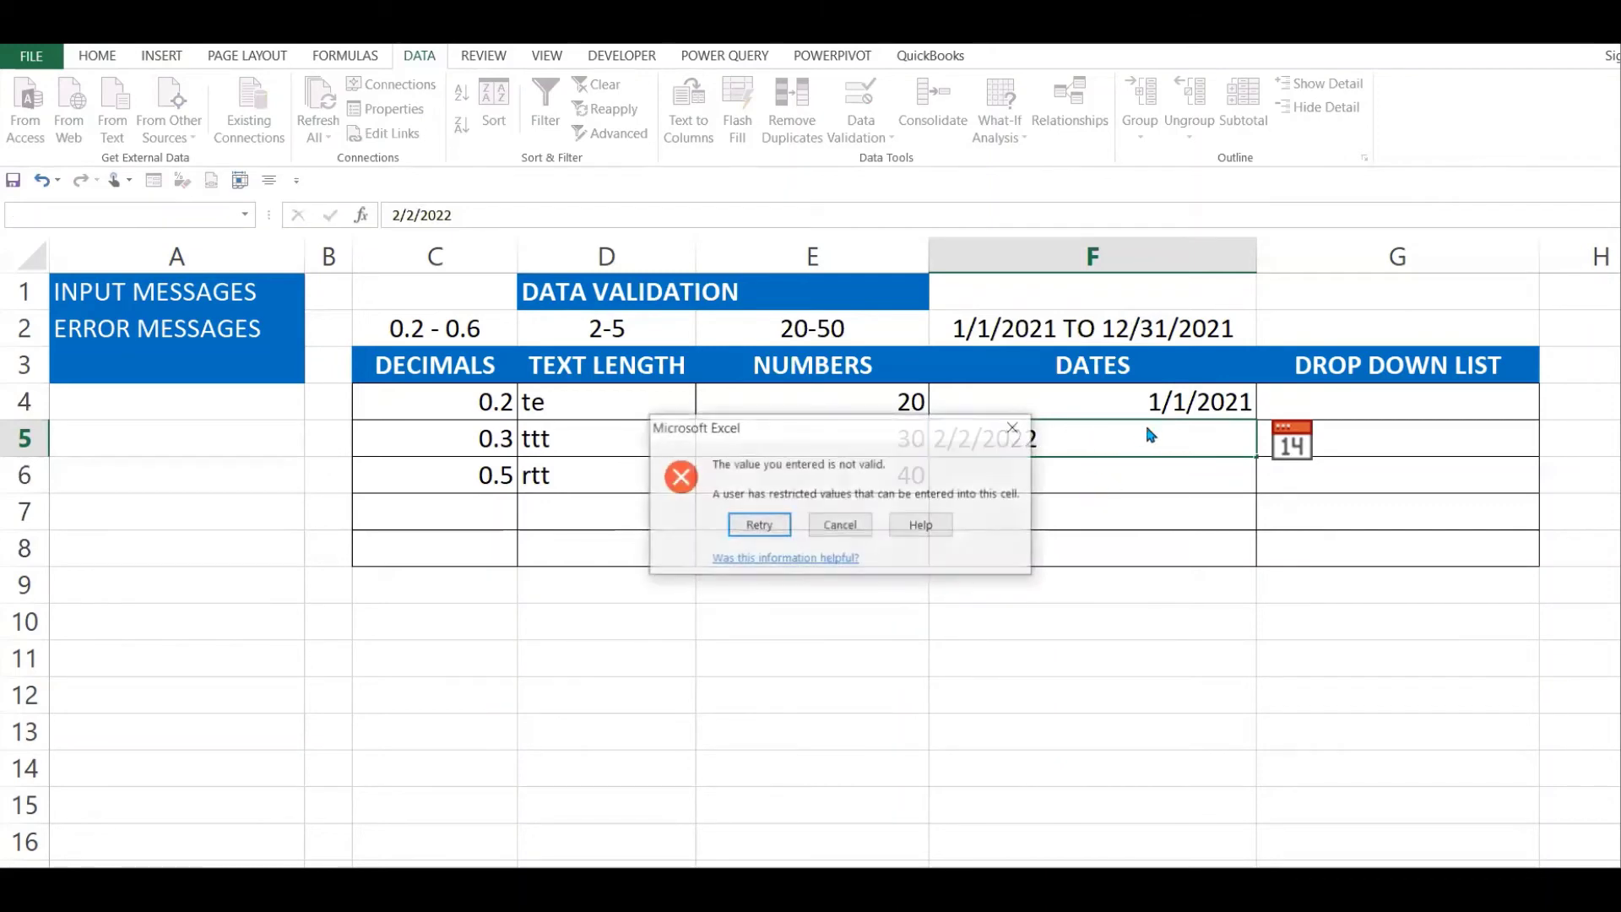
{"action": "left_click", "coordinate": [847, 530]}
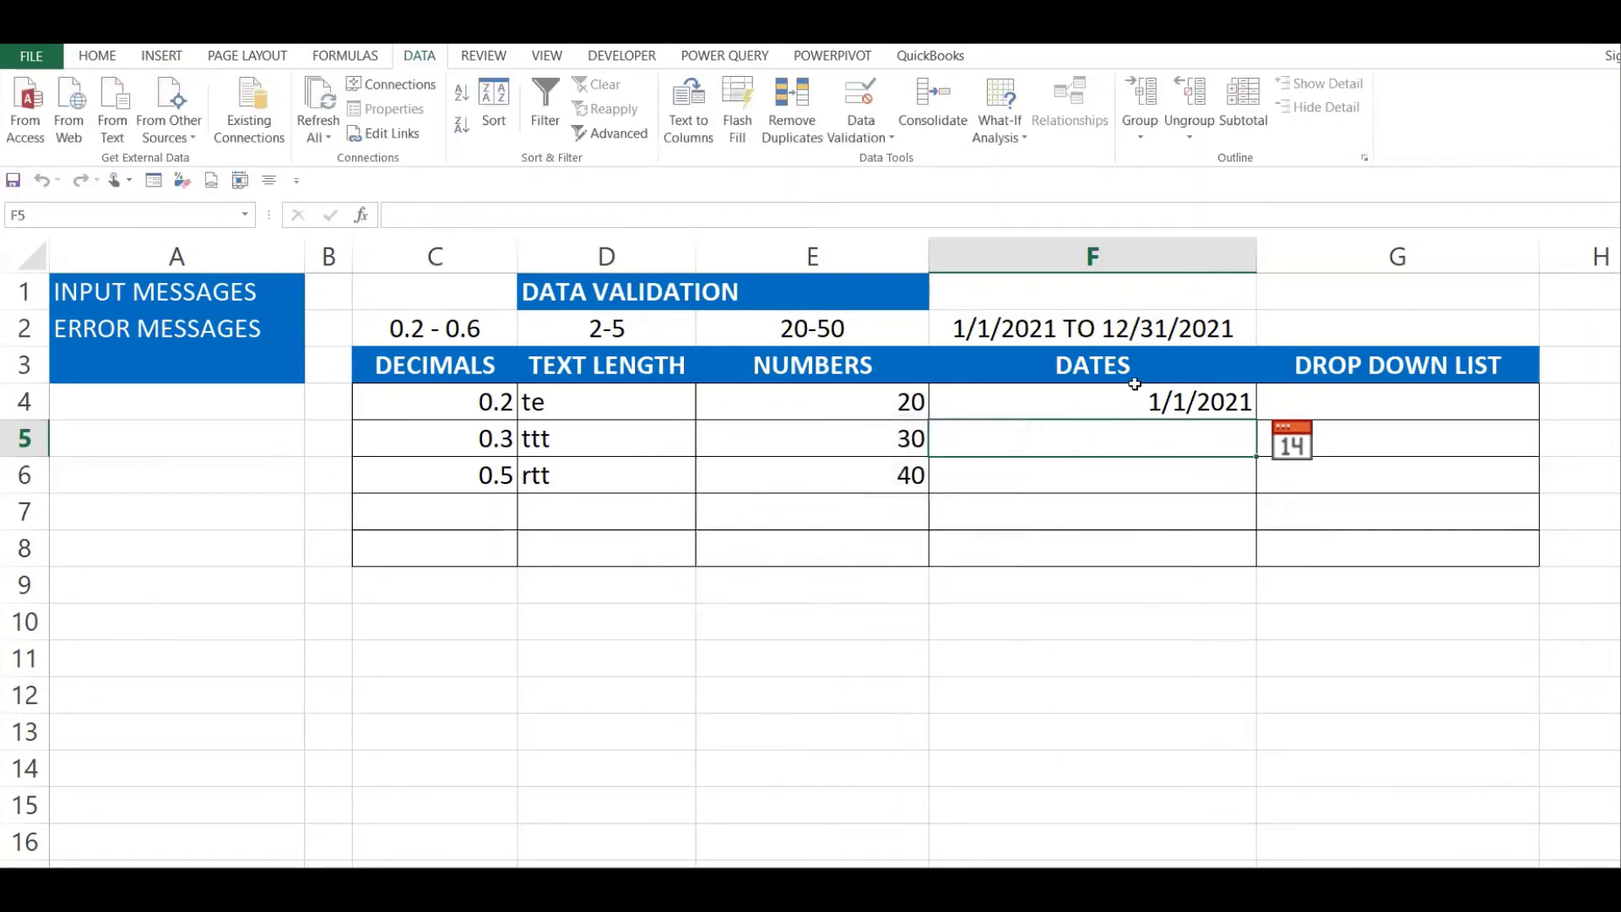
{"action": "left_click", "coordinate": [1056, 336]}
{"action": "left_click_drag", "start_coordinate": [1158, 404], "coordinate": [1151, 514]}
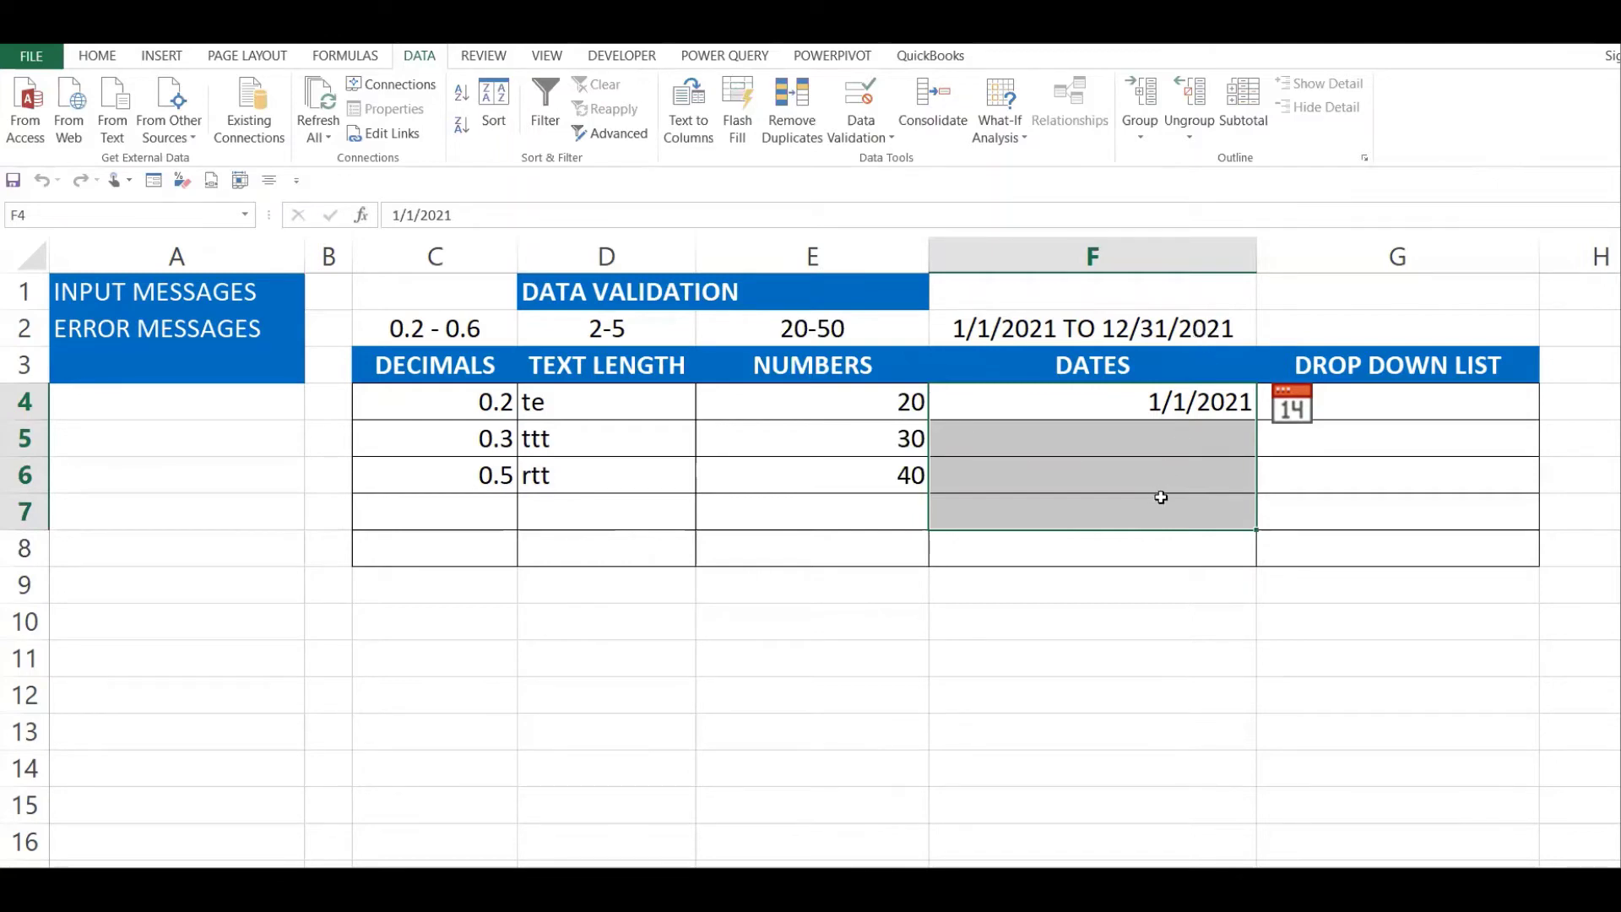
{"action": "left_click", "coordinate": [1130, 546]}
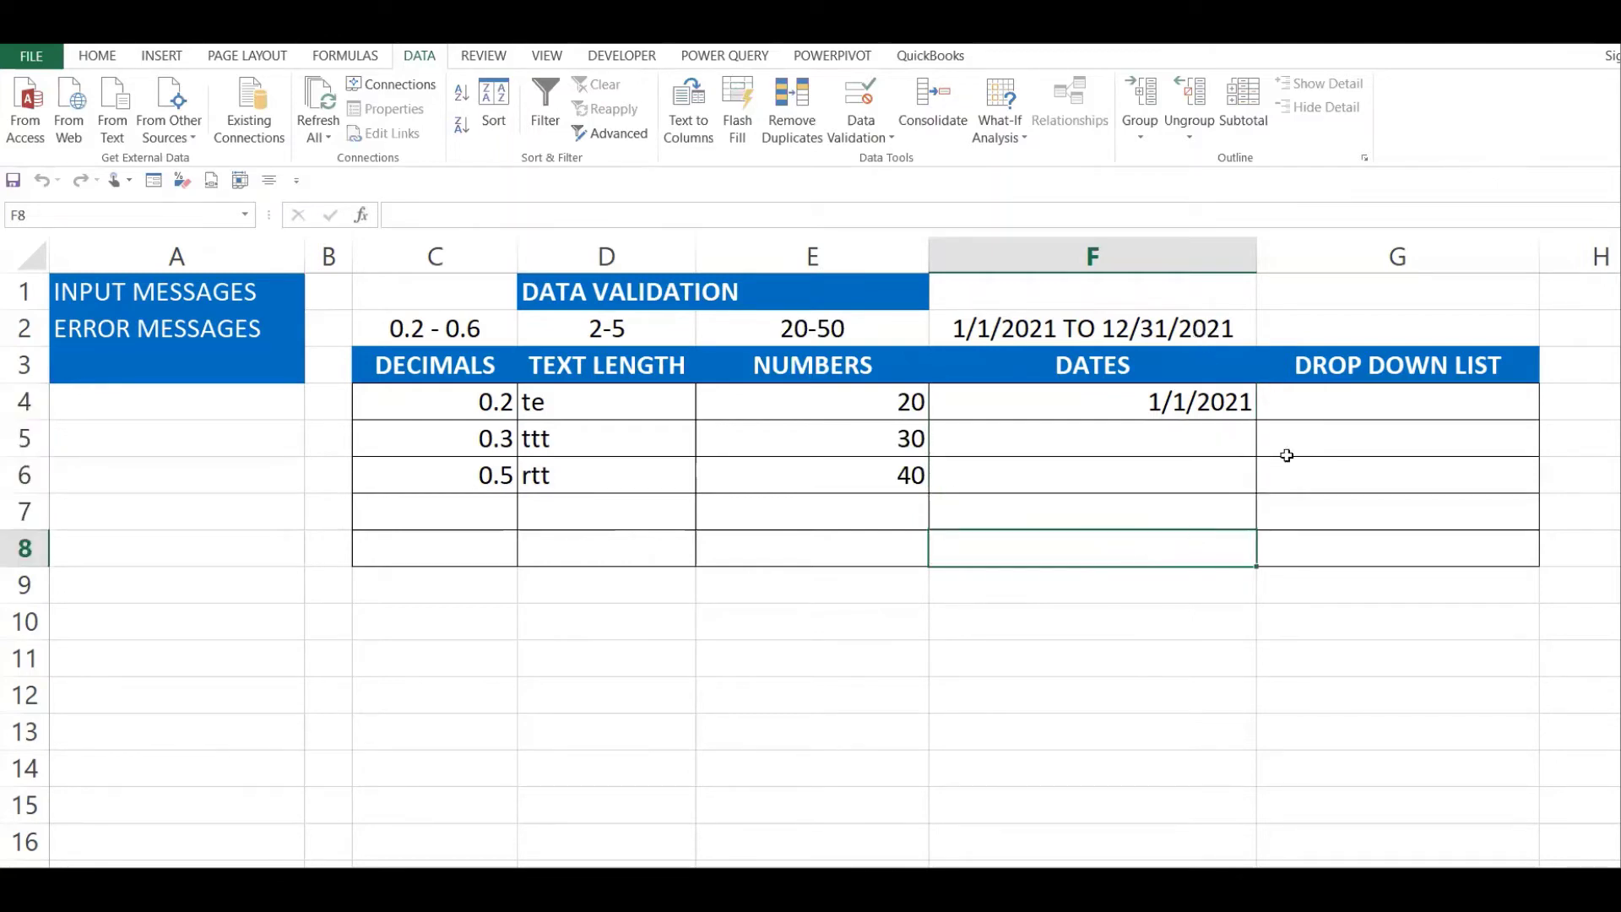
{"action": "left_click", "coordinate": [1370, 394]}
{"action": "left_click", "coordinate": [1386, 521]}
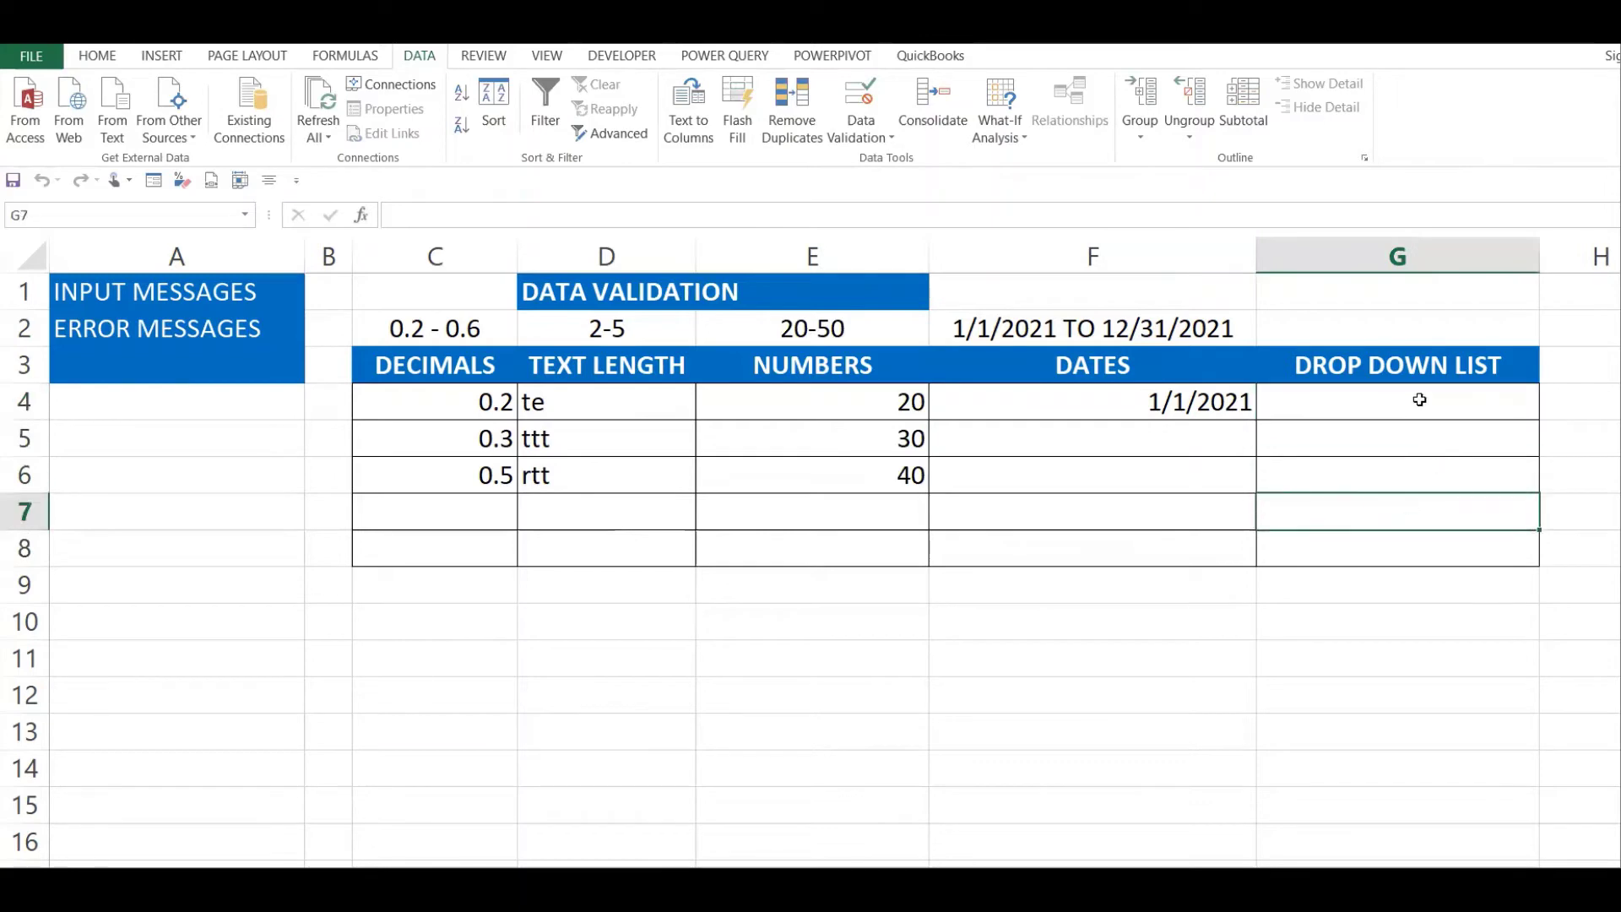
{"action": "left_click", "coordinate": [1418, 400]}
{"action": "left_click", "coordinate": [1429, 546], "text": "shift"}
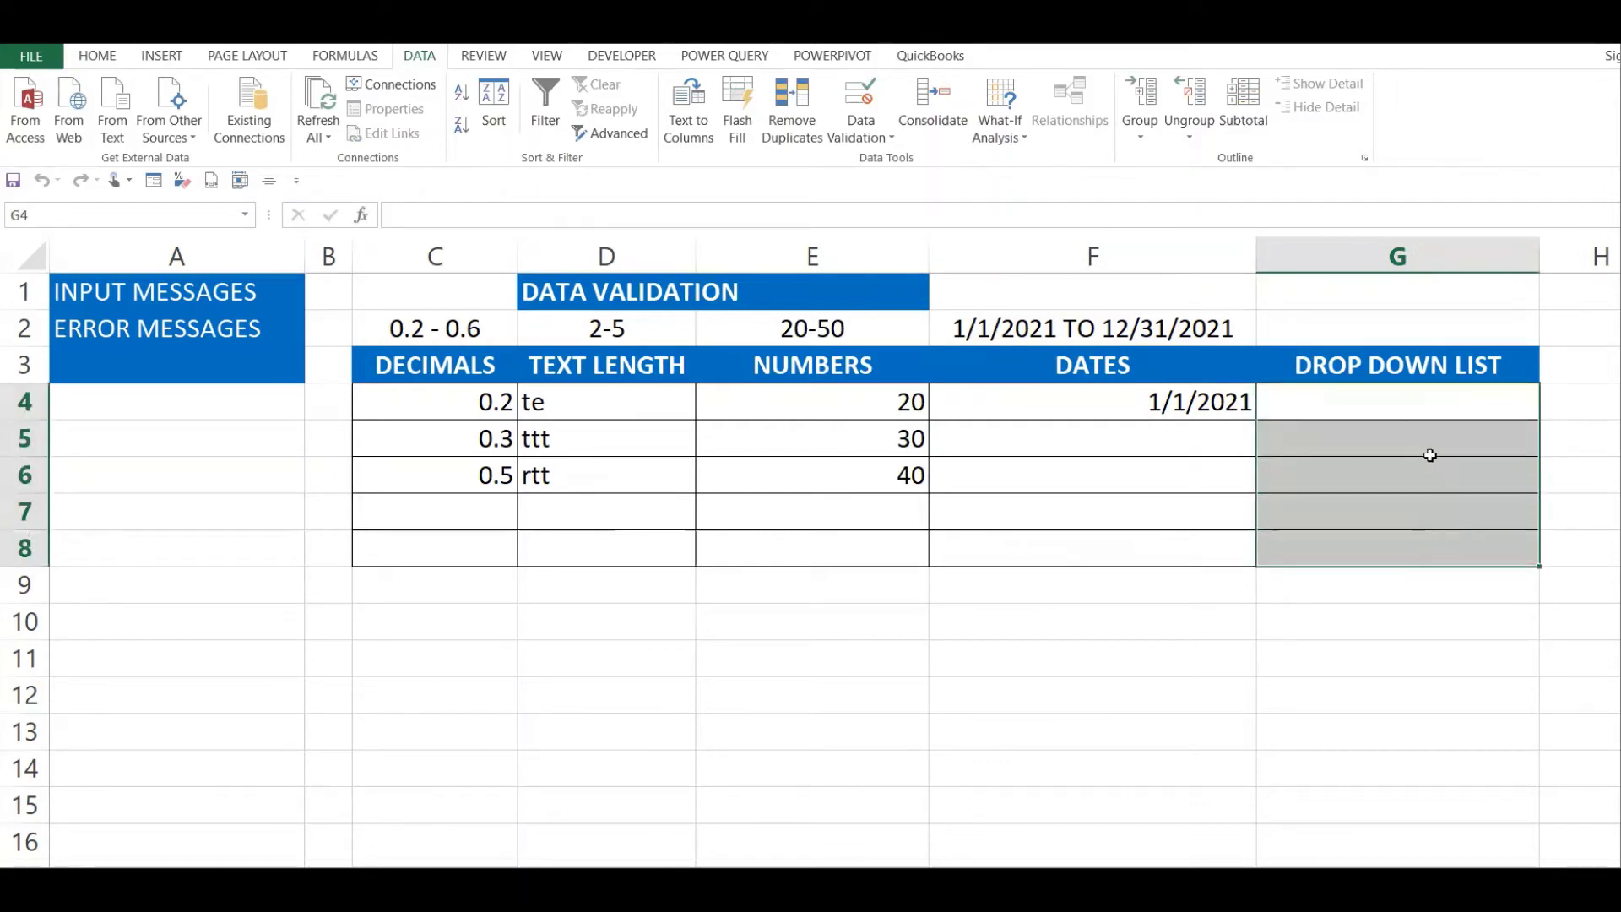
{"action": "double_click", "coordinate": [1415, 412]}
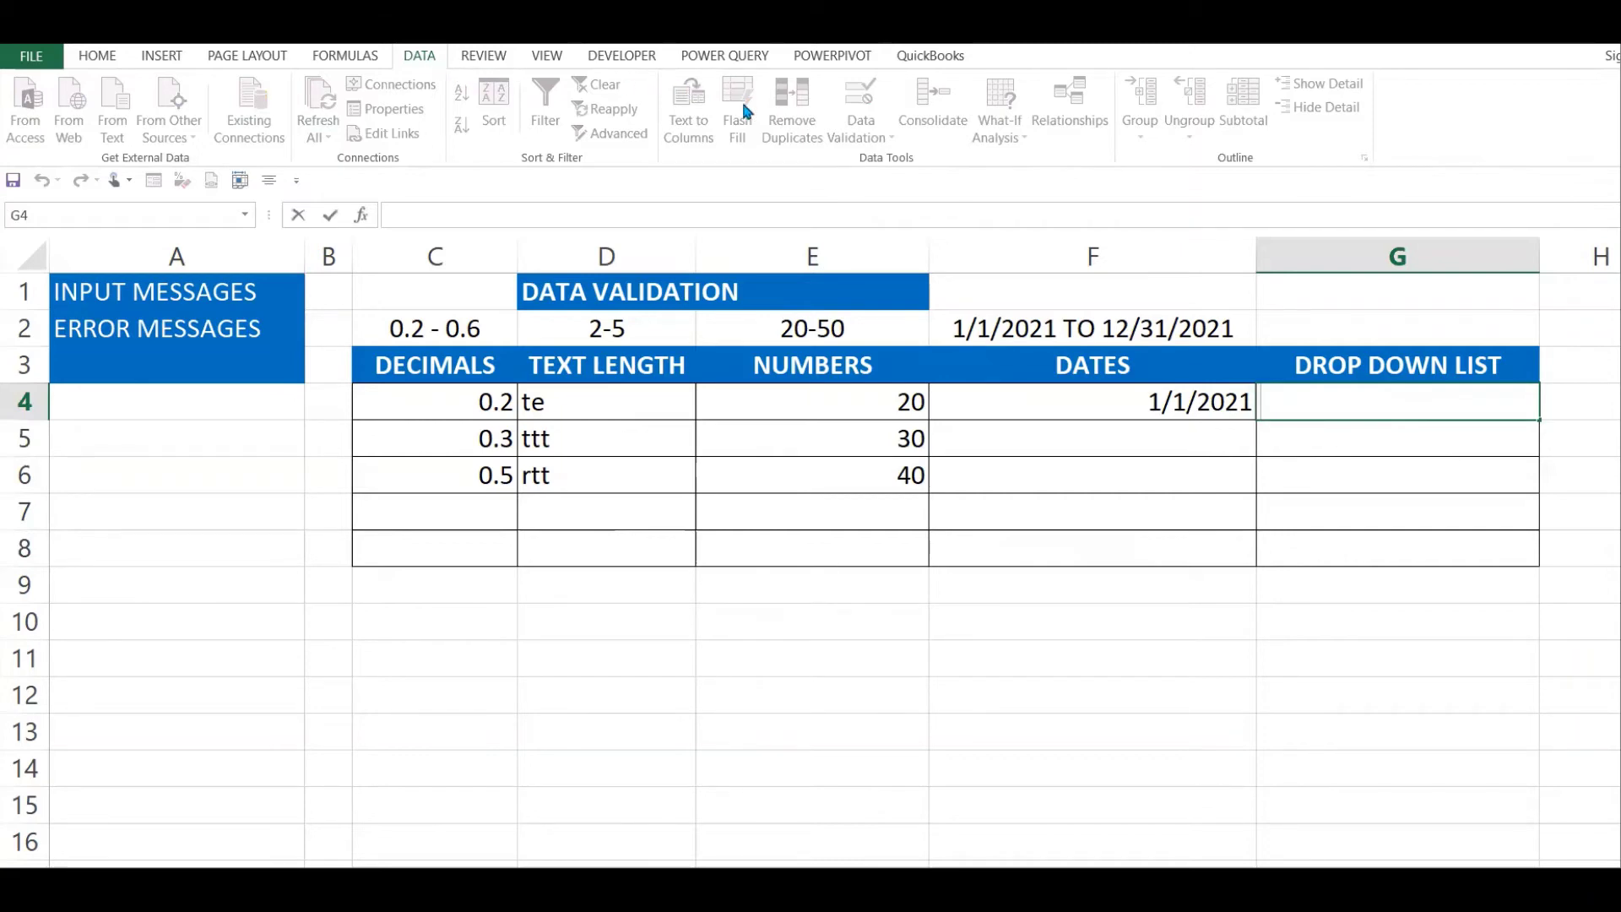
{"action": "left_click", "coordinate": [1345, 468]}
- Start a data validation rule for G4:G8 that allows values from a List with an in-cell dropdown
{"action": "left_click_drag", "start_coordinate": [1373, 399], "coordinate": [1350, 543]}
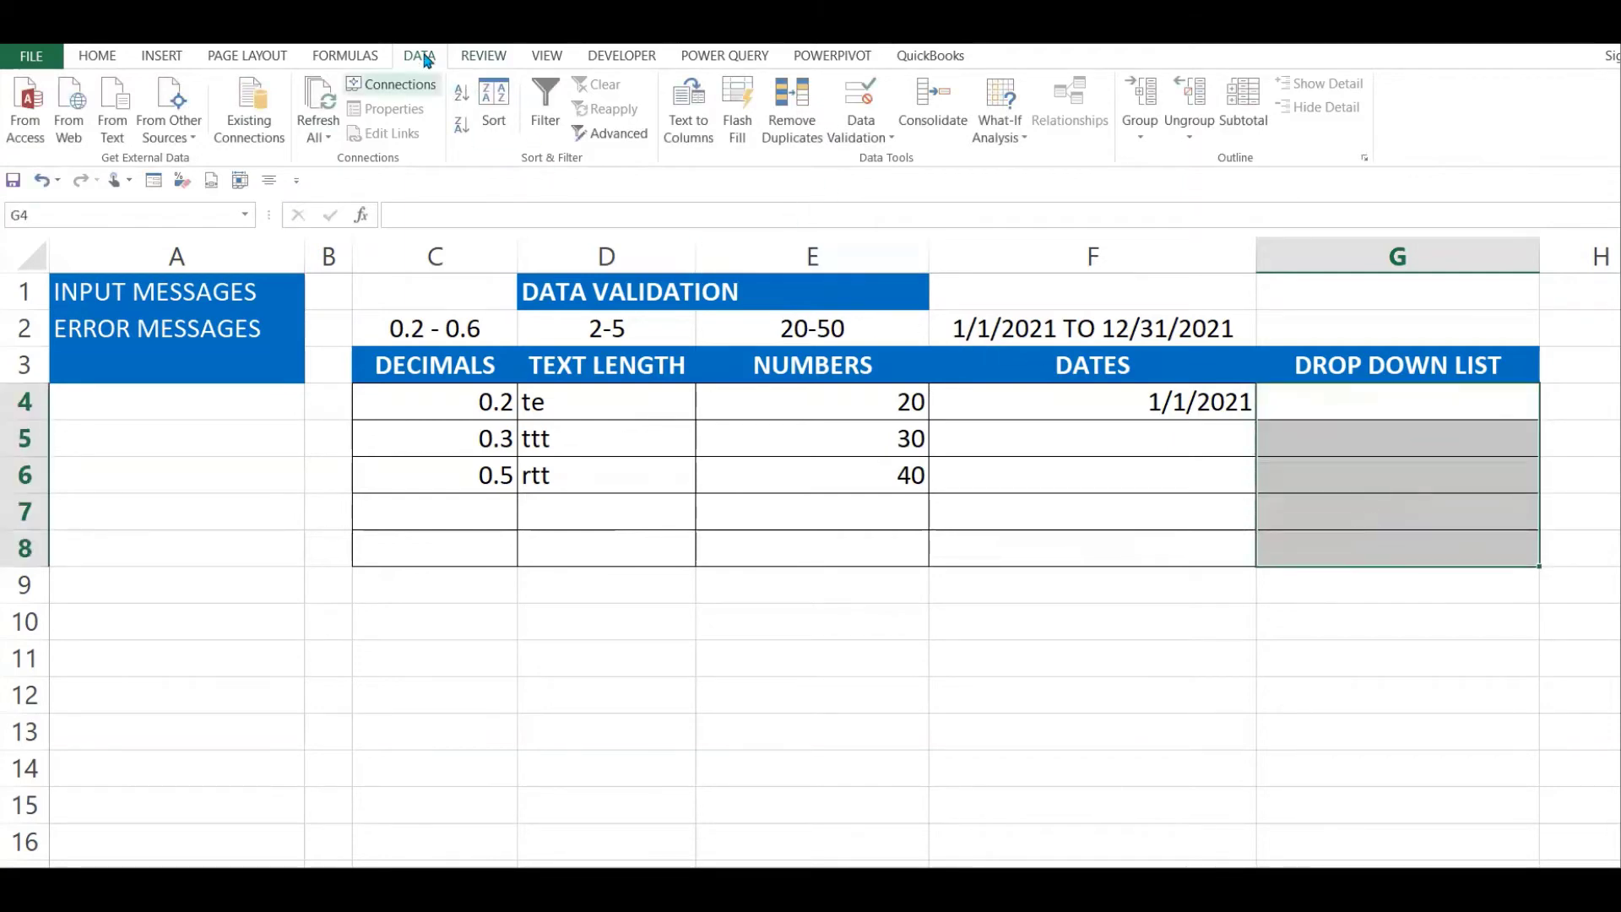
{"action": "left_click", "coordinate": [865, 137]}
{"action": "left_click", "coordinate": [897, 161]}
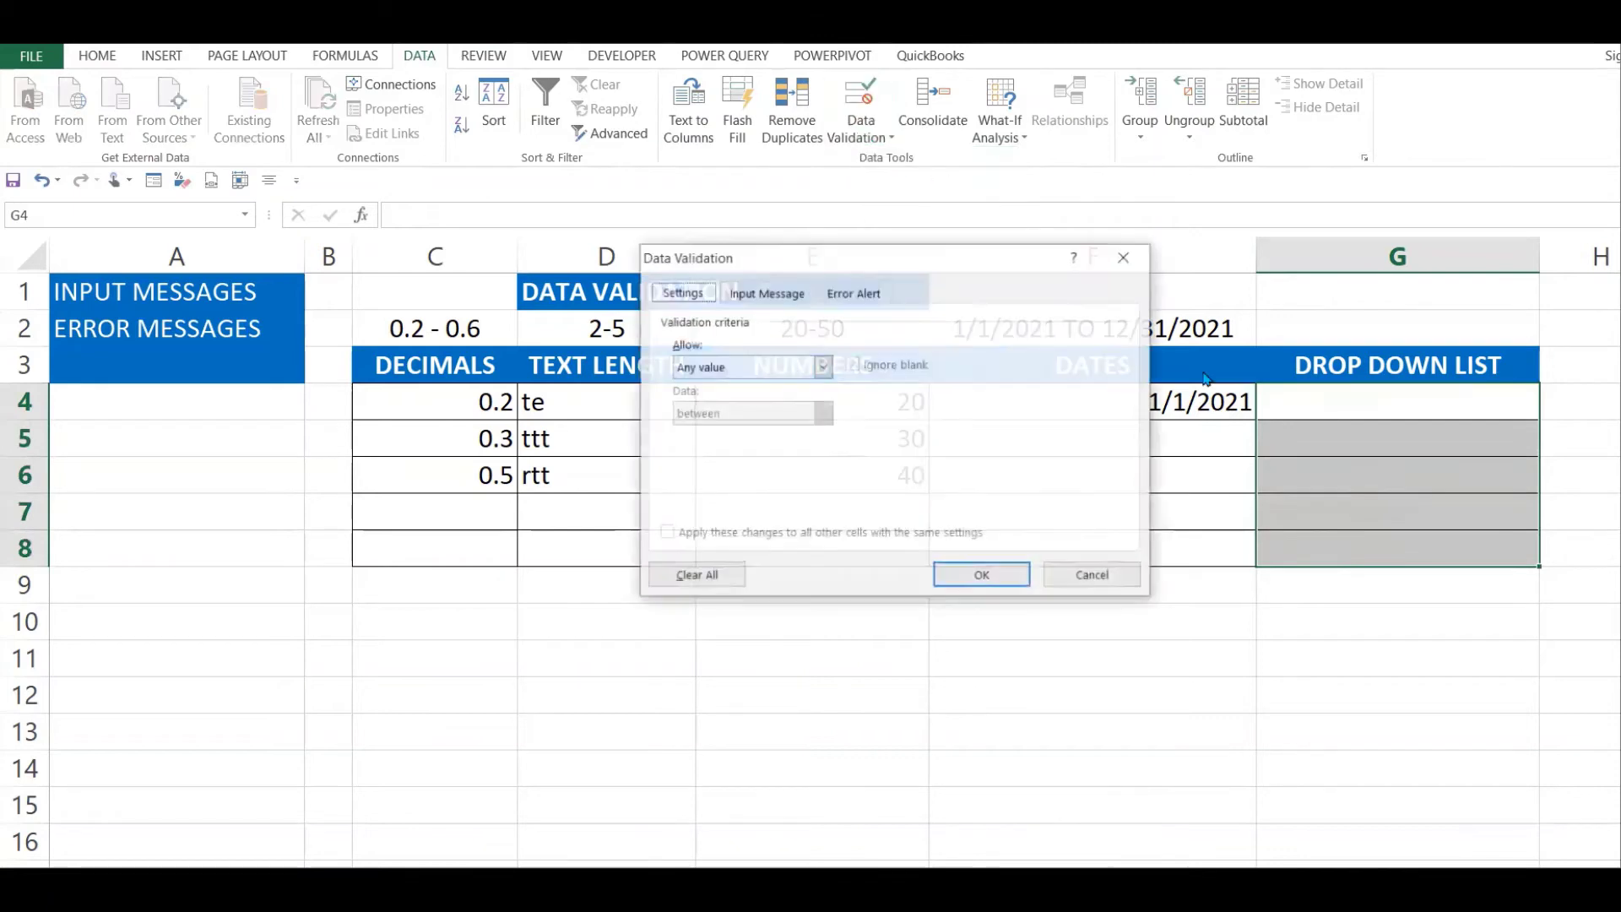
{"action": "left_click", "coordinate": [821, 367]}
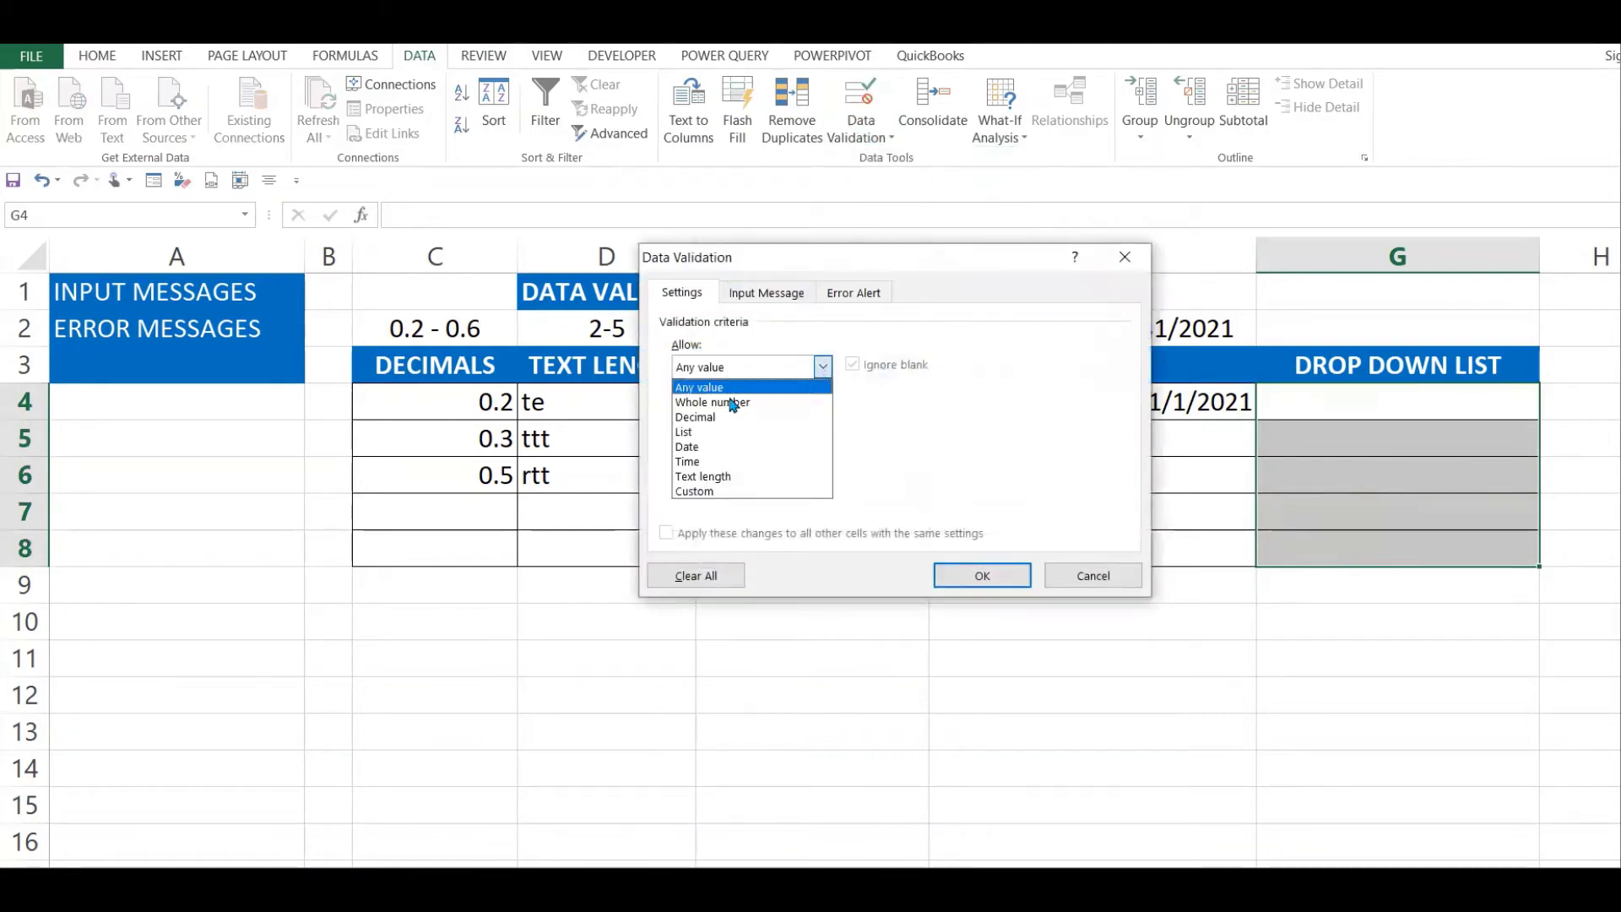
{"action": "left_click", "coordinate": [723, 432]}
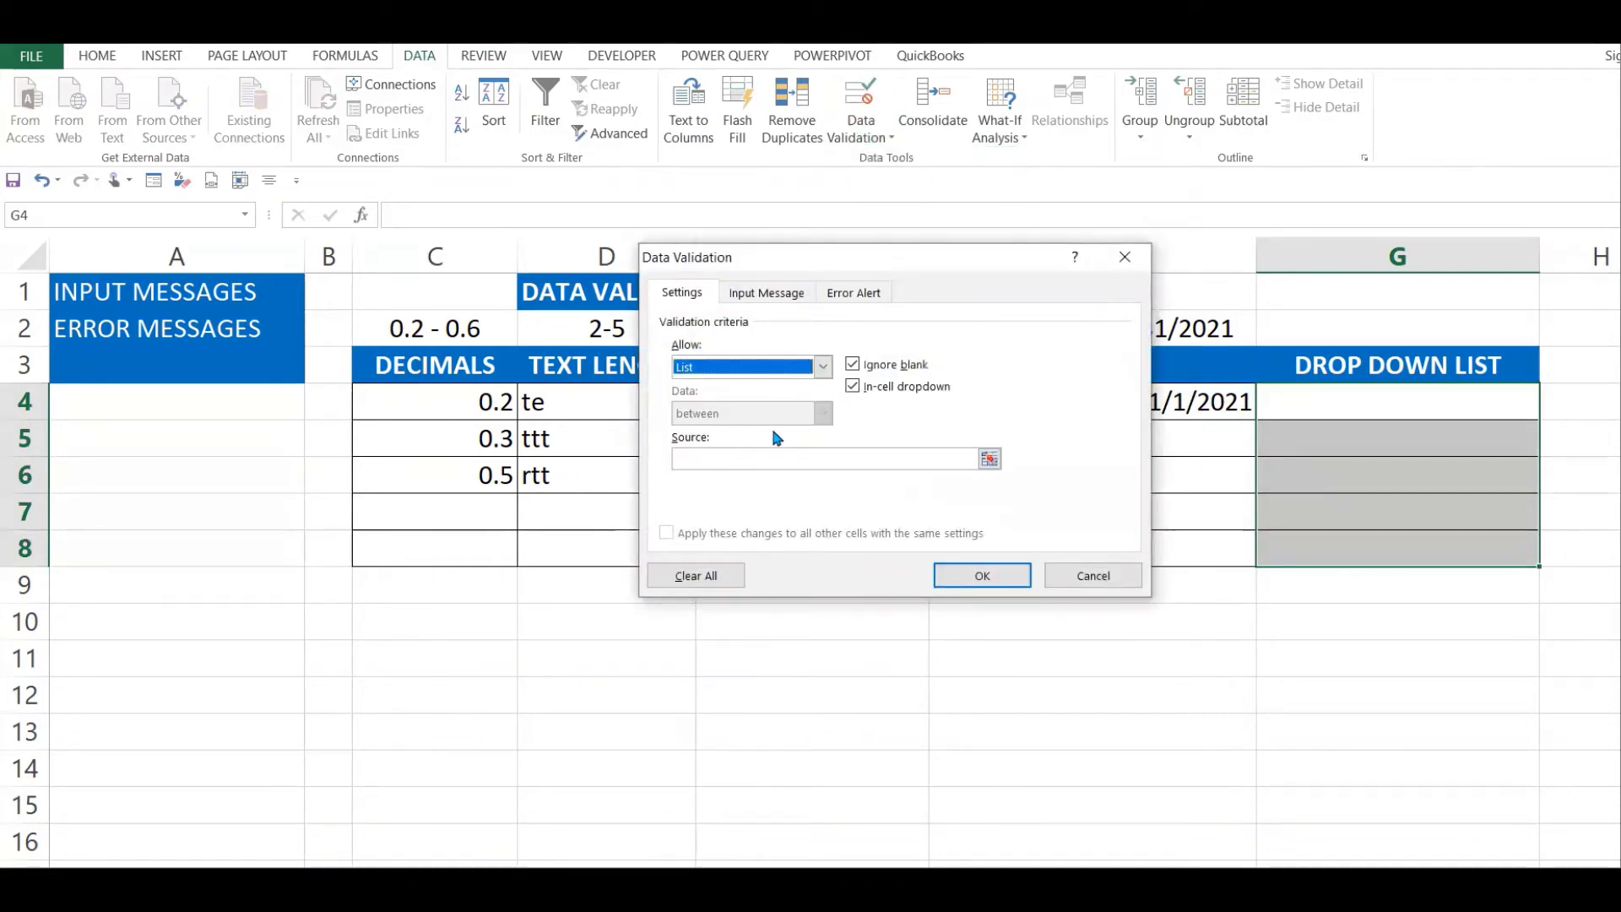
- Set the list source to the continent names in I4:I7 and apply the validation rule
{"action": "left_click", "coordinate": [988, 459]}
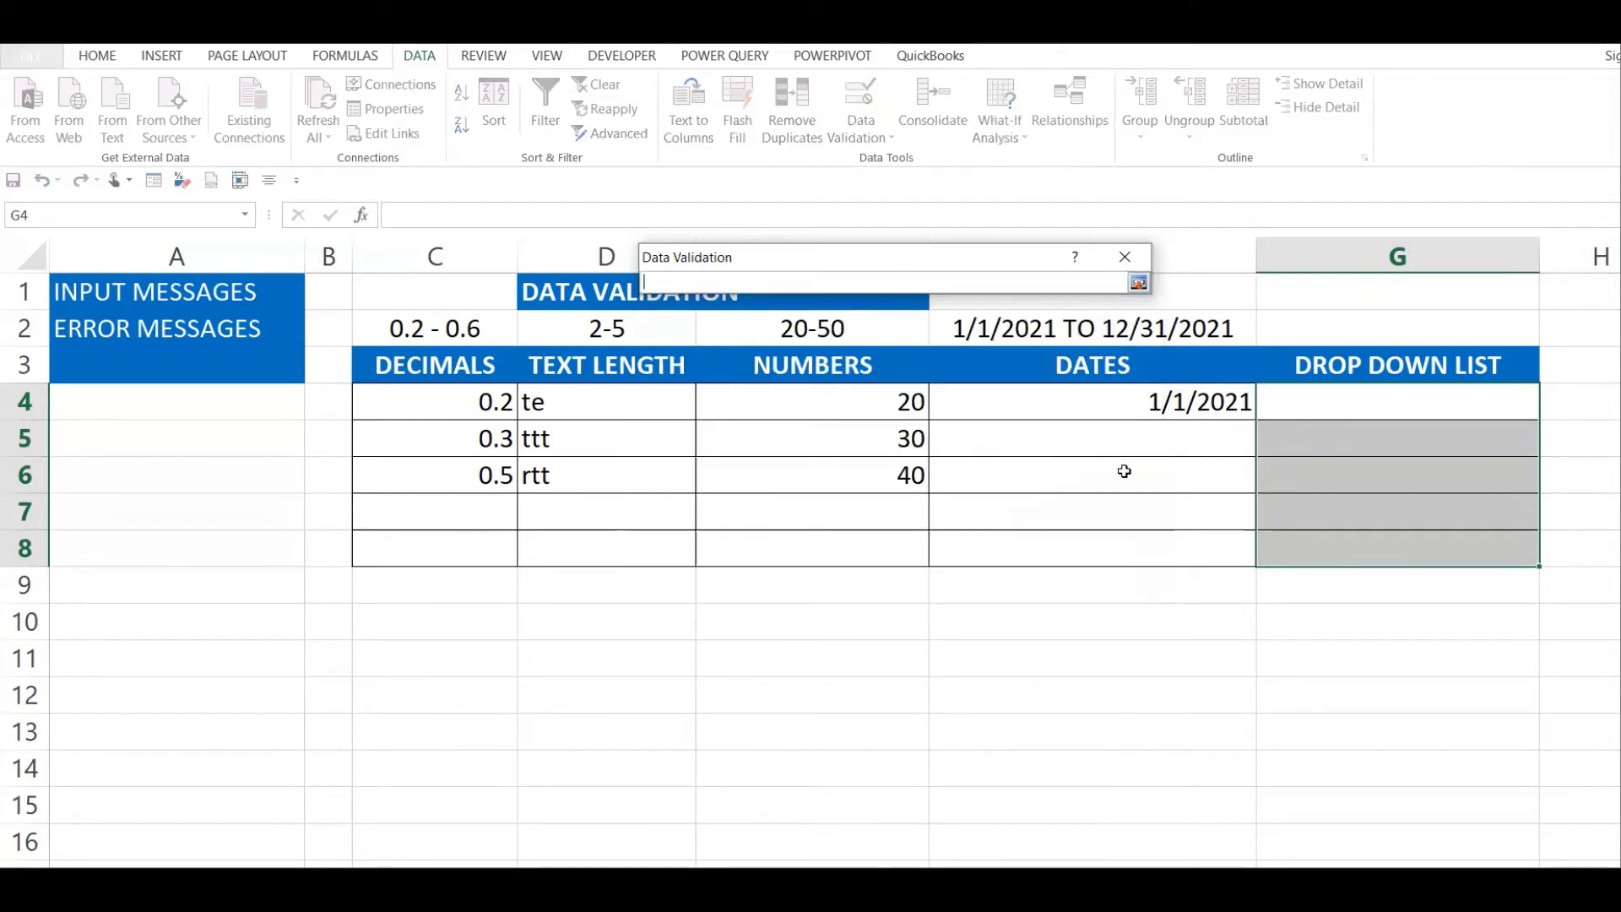
{"action": "left_click", "coordinate": [1579, 412]}
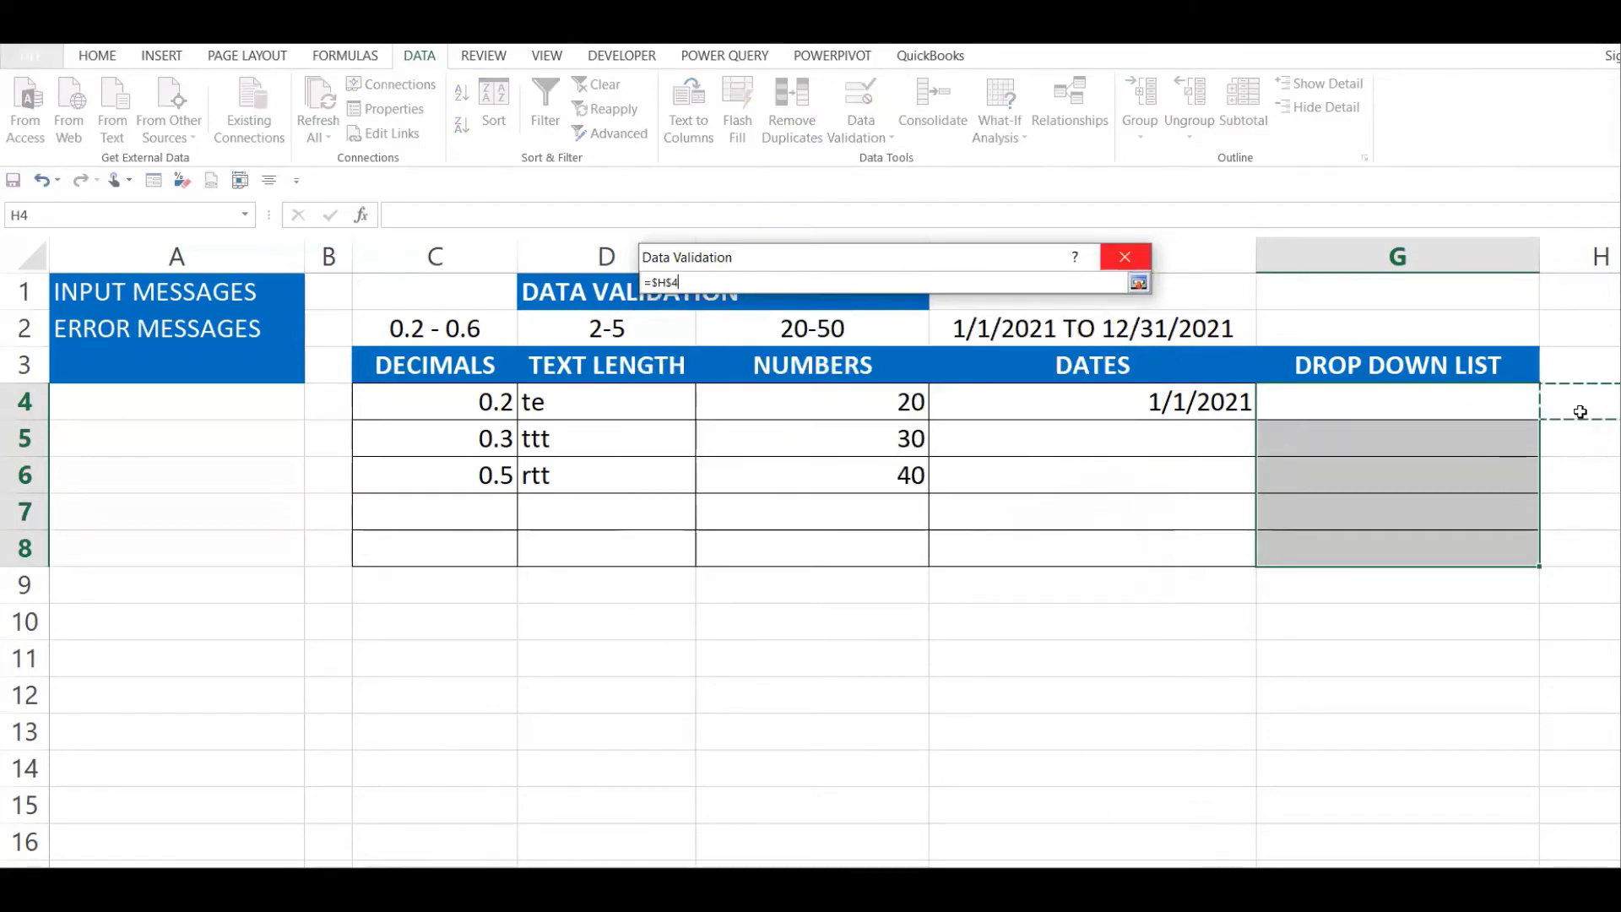
{"action": "scroll", "coordinate": [1580, 412], "scroll_direction": "right", "scroll_amount": 1}
{"action": "left_click", "coordinate": [1469, 402]}
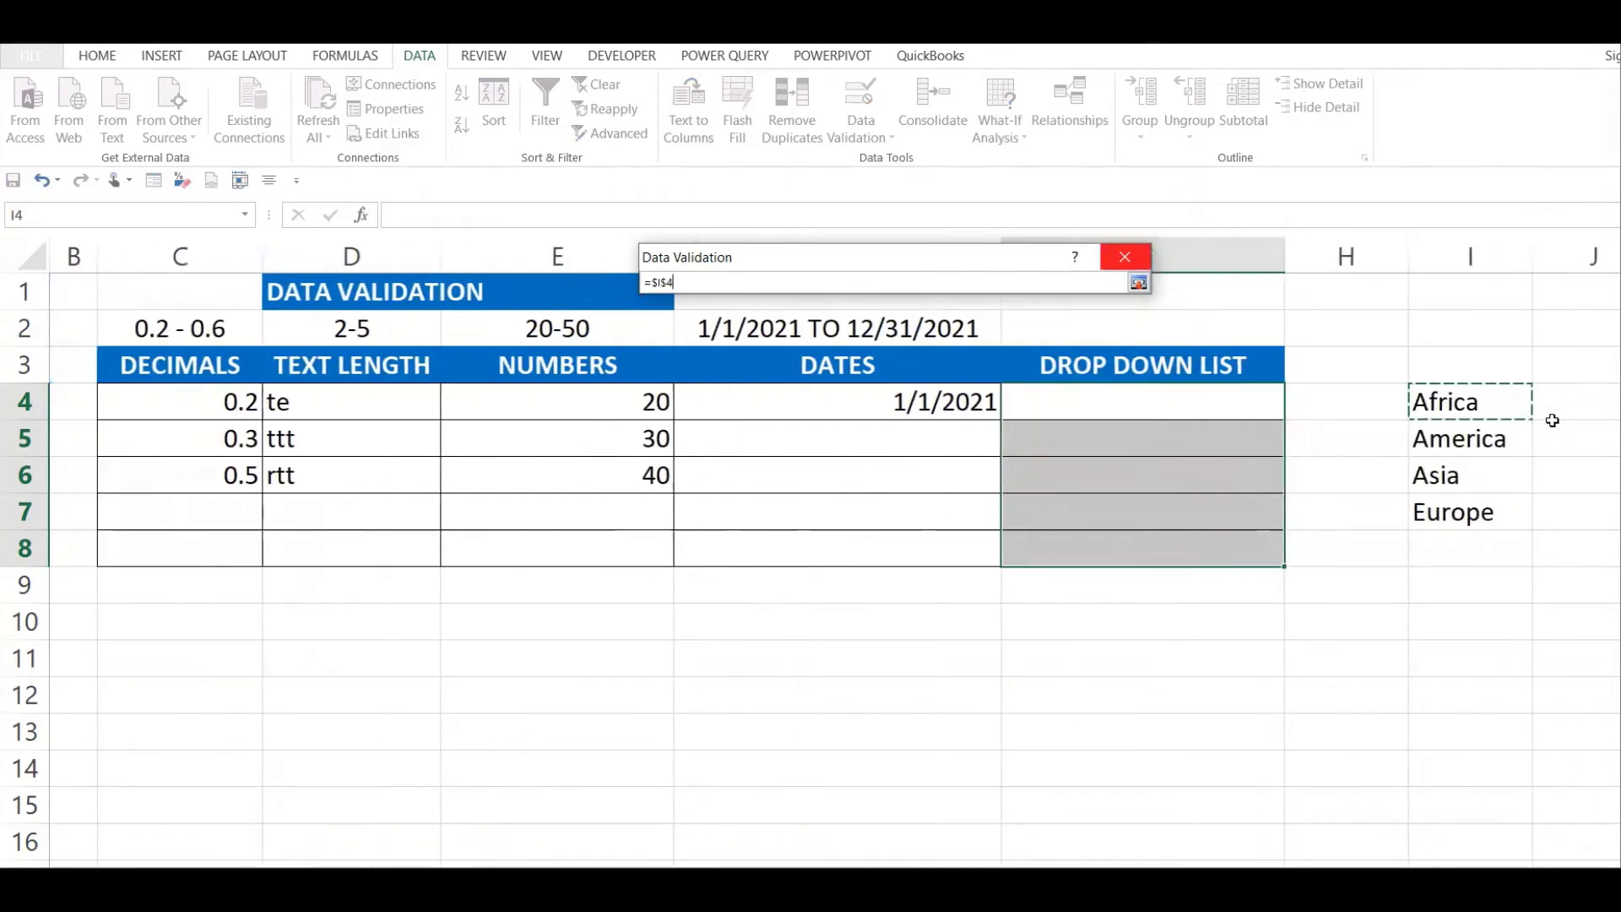
{"action": "left_click_drag", "start_coordinate": [1491, 408], "coordinate": [1484, 512]}
{"action": "left_click", "coordinate": [1139, 283]}
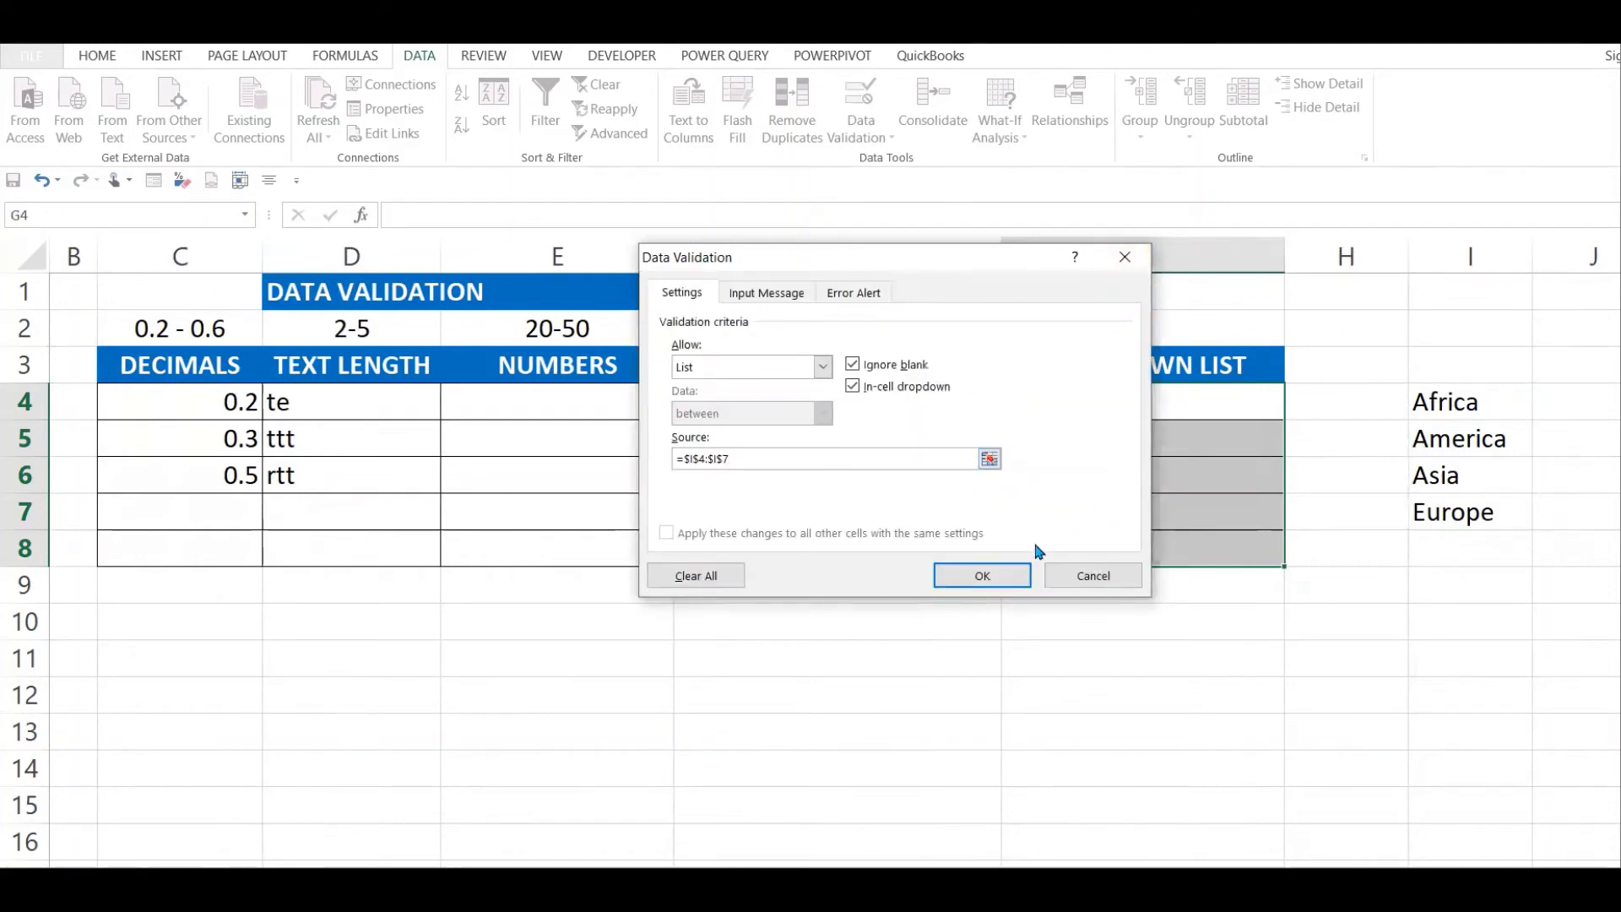
{"action": "left_click", "coordinate": [981, 576]}
- Choose Africa for G7 and America for G5 from the cells' drop-down lists
{"action": "left_click", "coordinate": [1223, 510]}
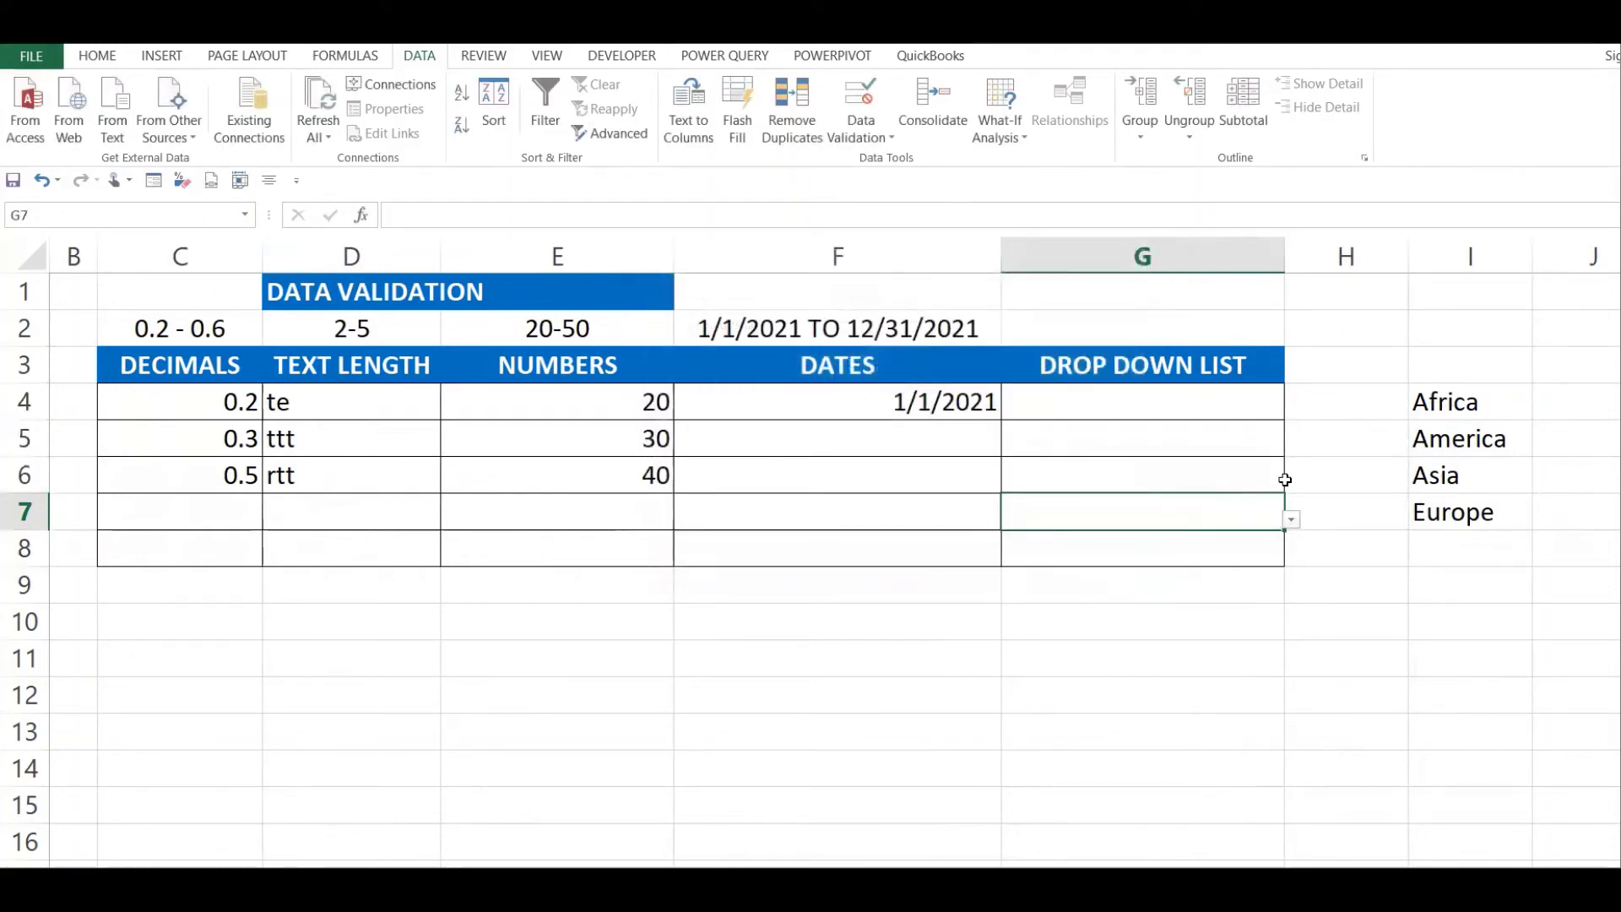
{"action": "left_click", "coordinate": [1293, 521]}
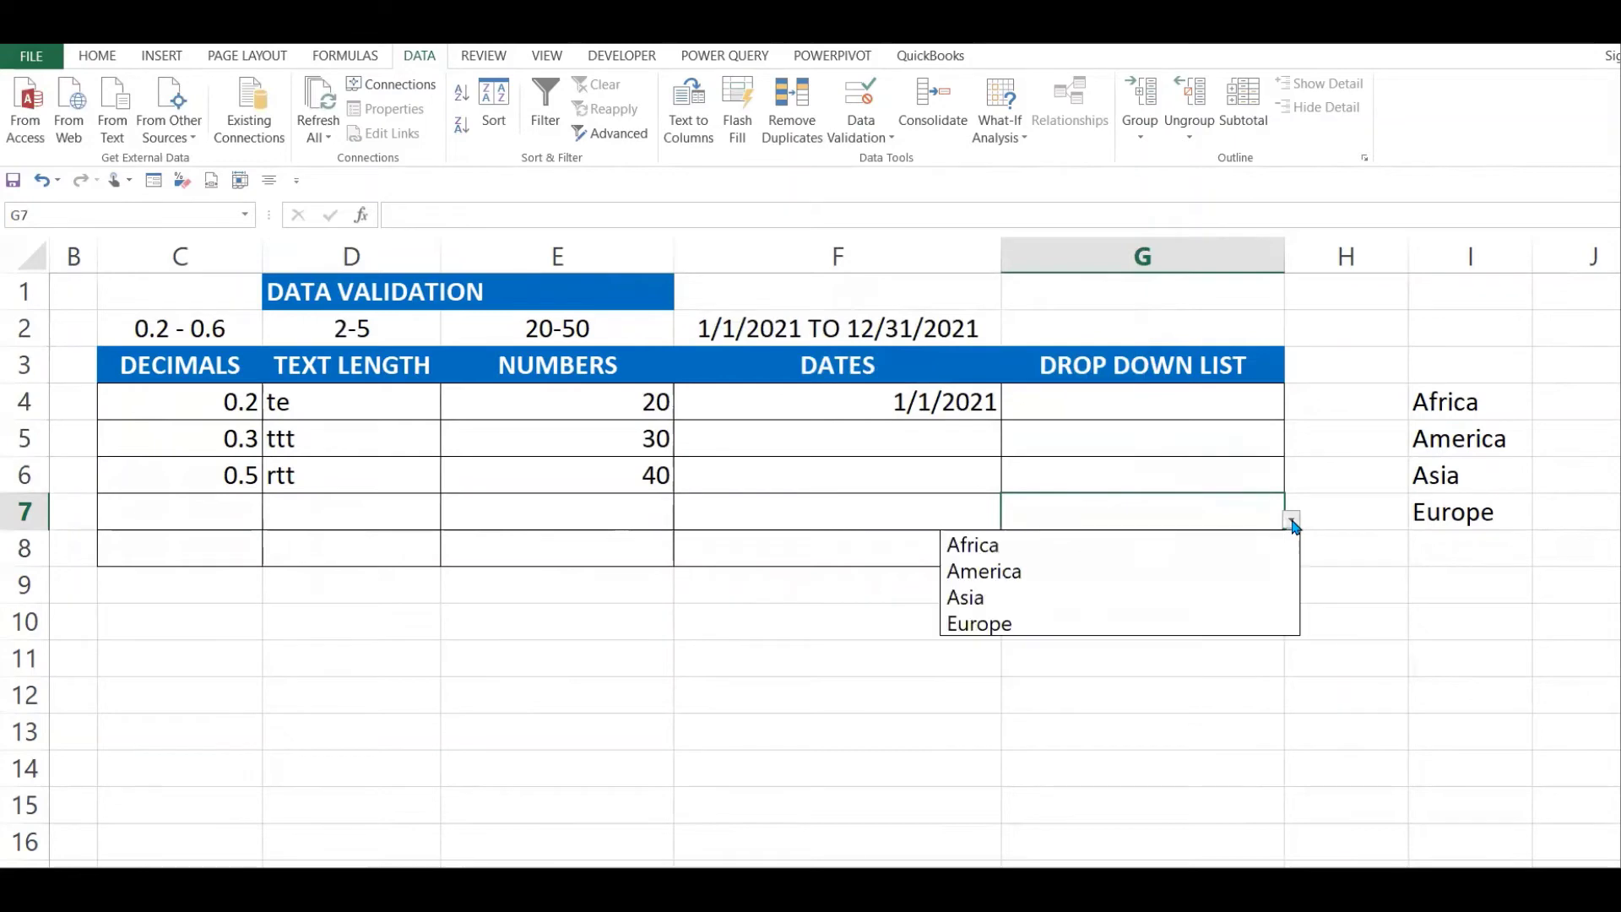
{"action": "left_click", "coordinate": [1218, 542]}
{"action": "left_click", "coordinate": [1194, 449]}
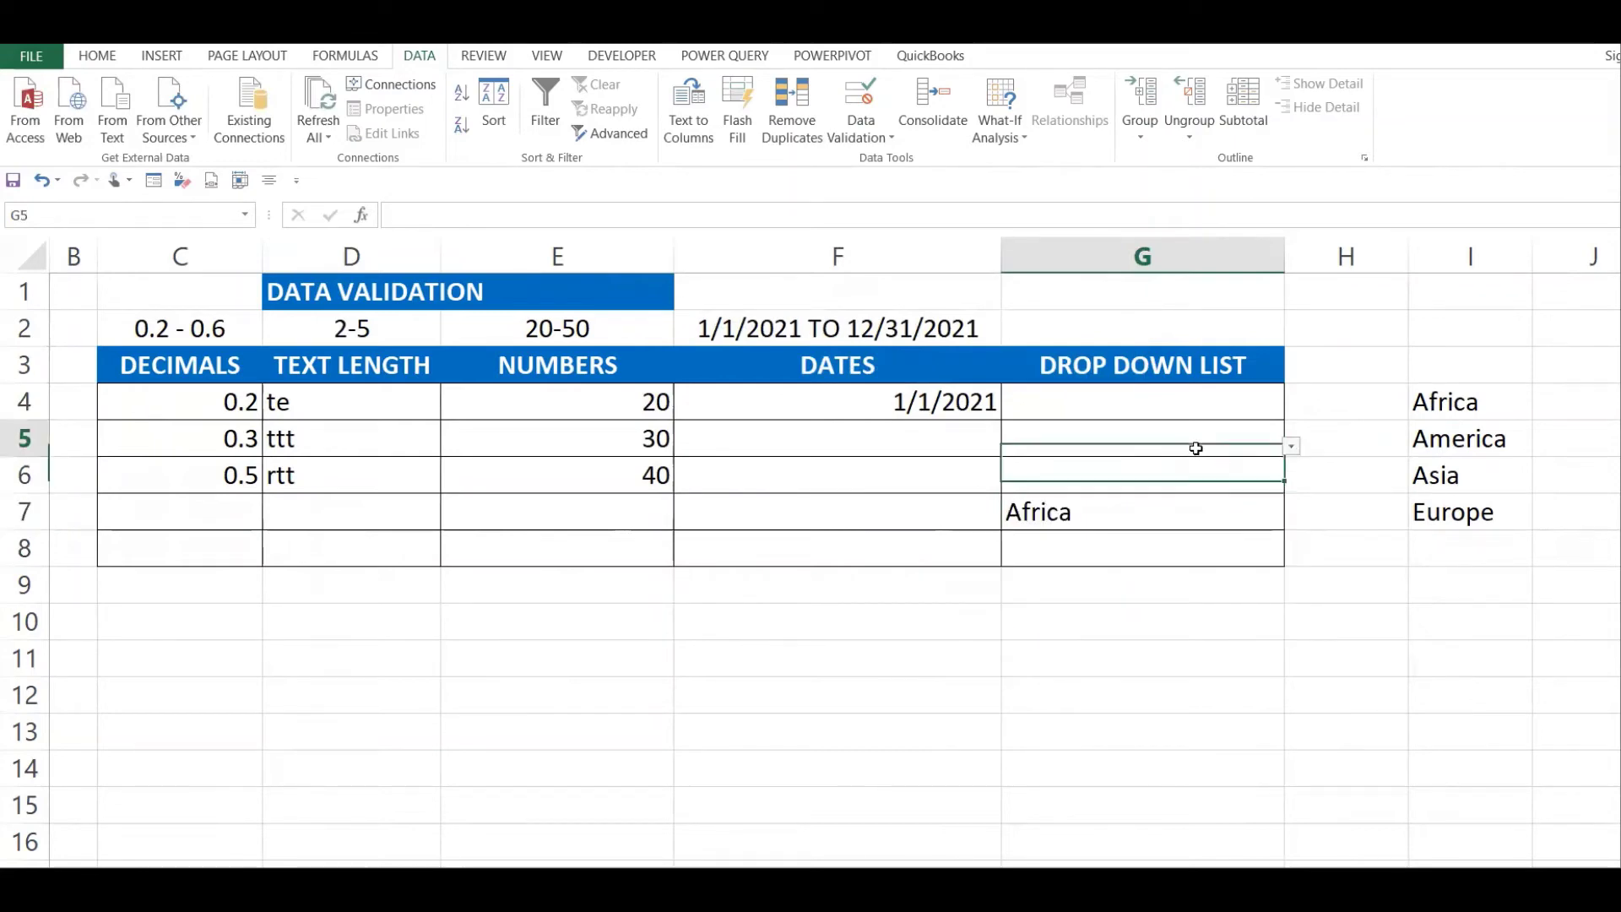
{"action": "left_click", "coordinate": [1292, 446]}
{"action": "left_click", "coordinate": [1105, 505]}
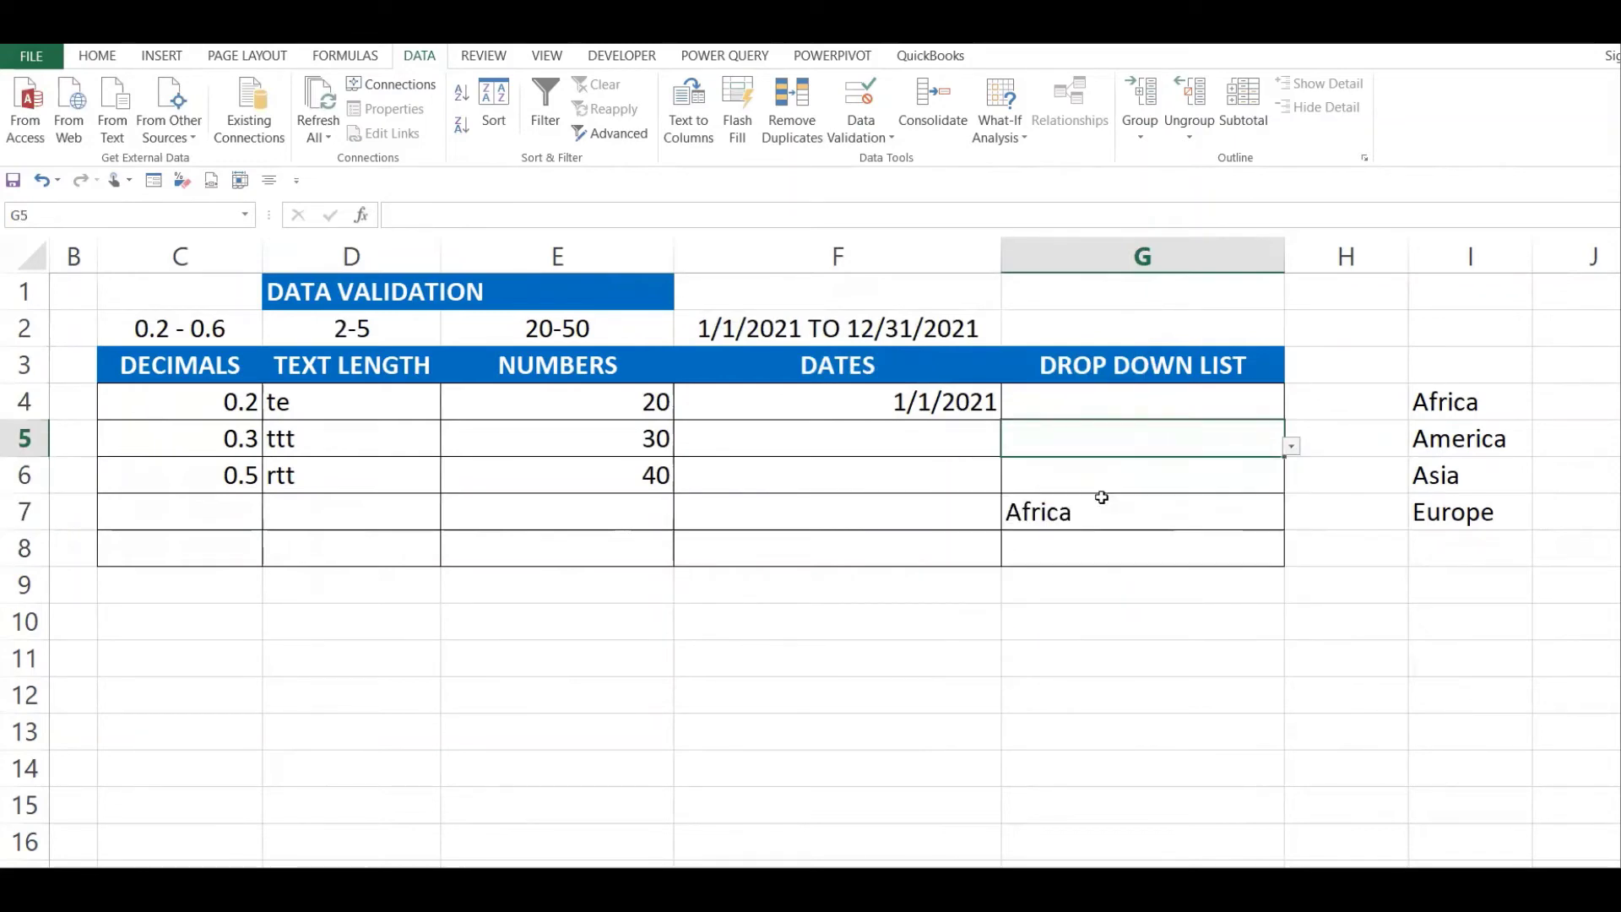
- Choose Europe for G4 and America for G6 from the cells' drop-down lists
{"action": "left_click", "coordinate": [1257, 409]}
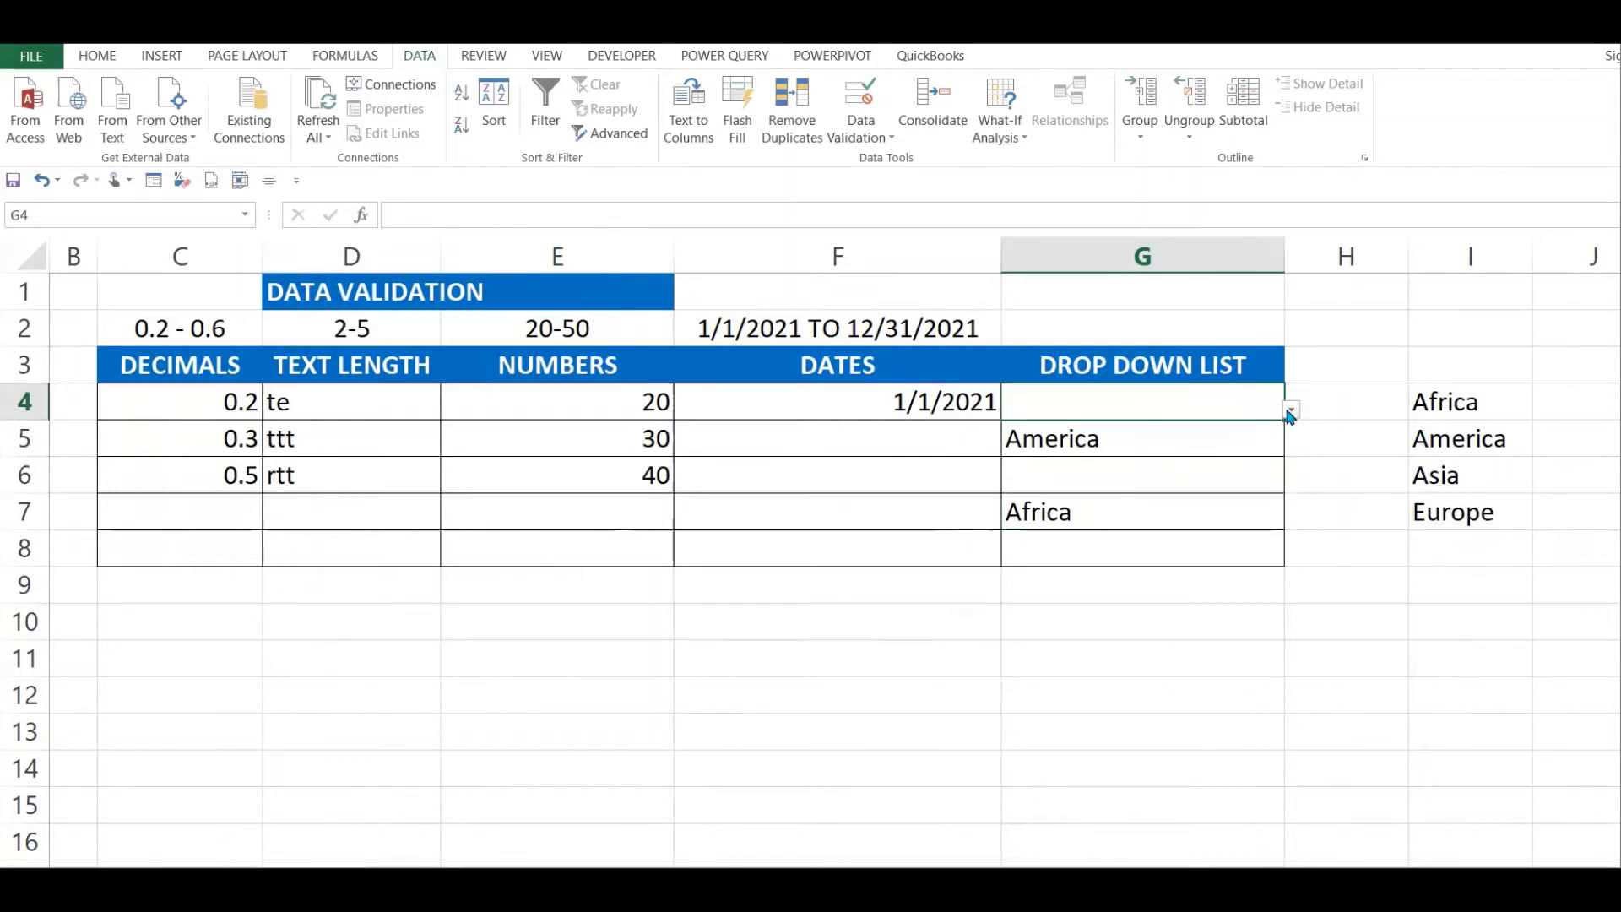
{"action": "left_click", "coordinate": [1292, 410]}
{"action": "left_click", "coordinate": [1098, 513]}
{"action": "left_click", "coordinate": [1135, 483]}
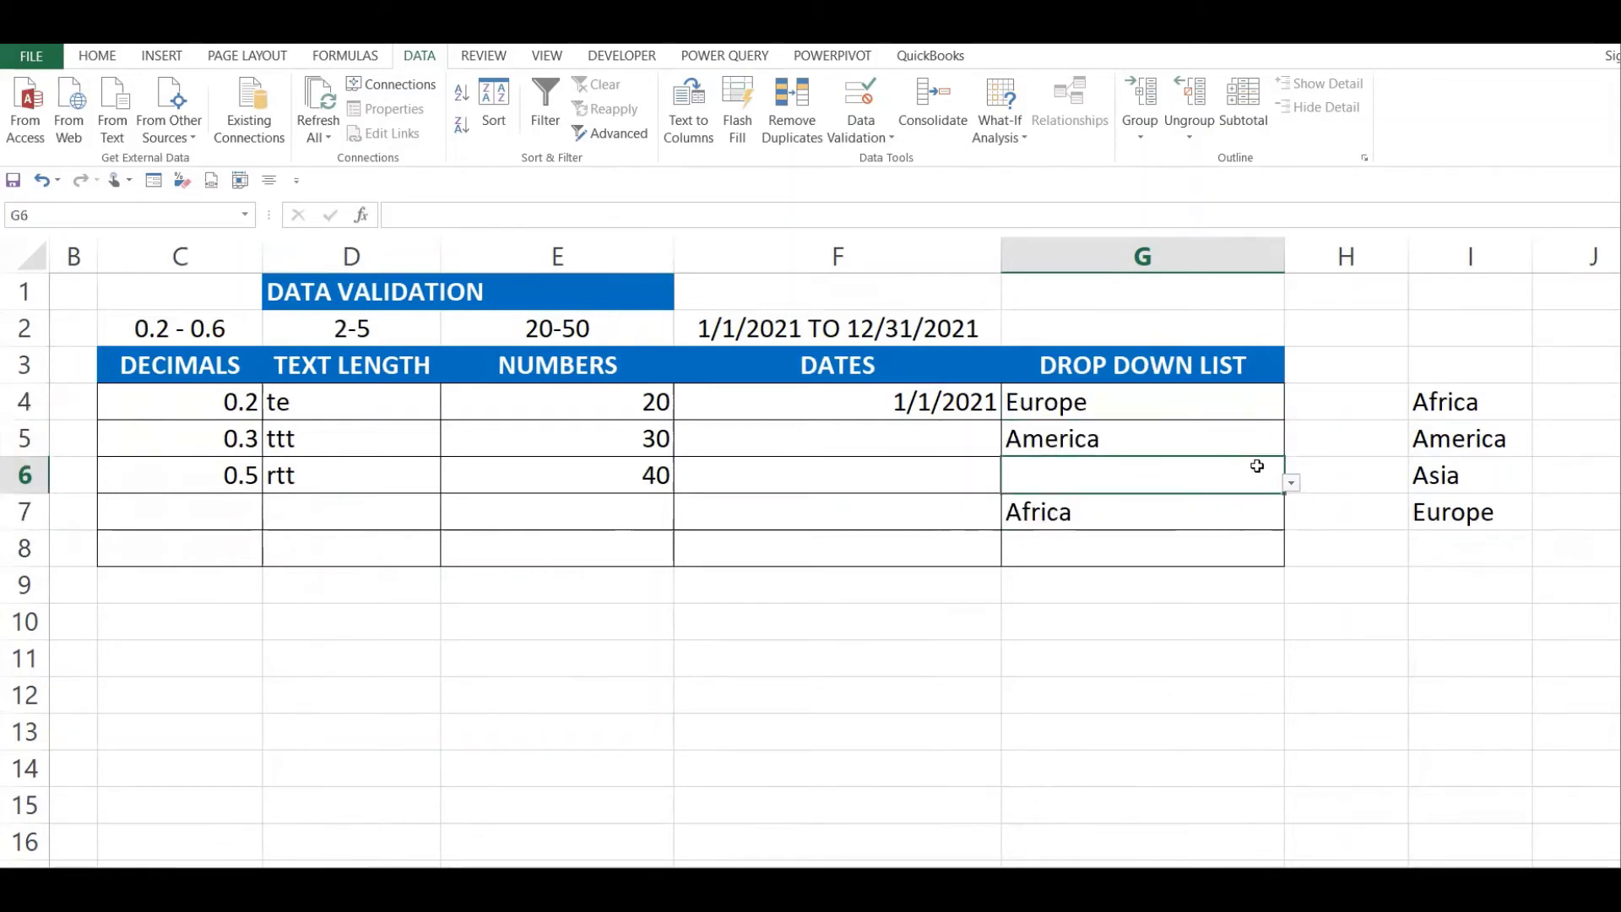
{"action": "left_click", "coordinate": [1292, 482]}
{"action": "left_click", "coordinate": [1061, 541]}
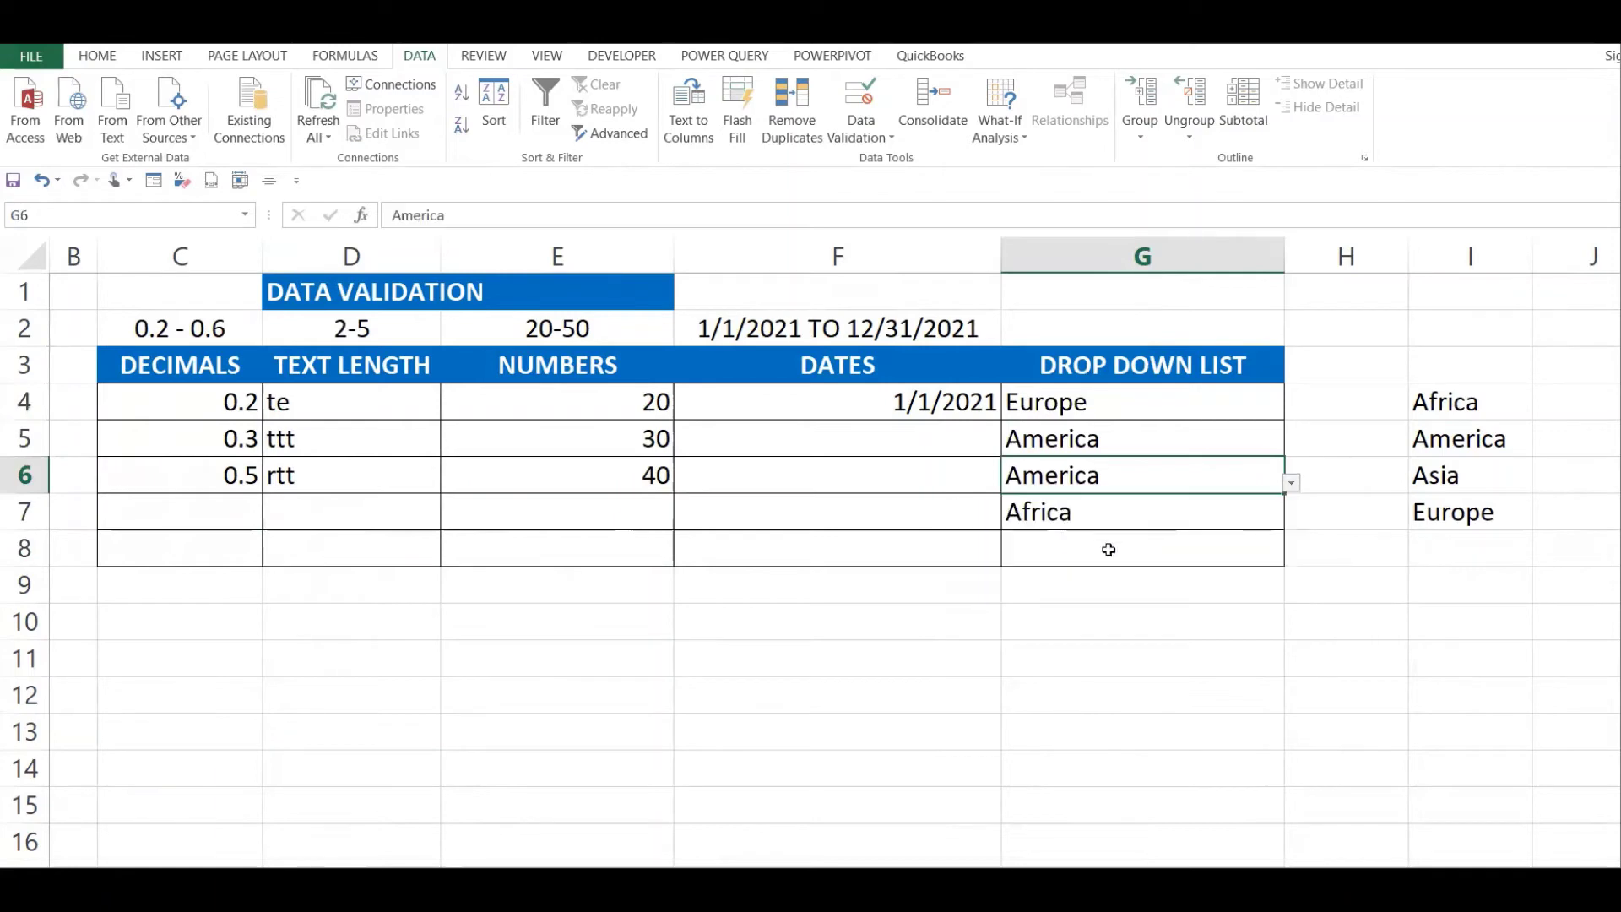
- Try to enter the unlisted value ututu in G8 to test the drop-down rule, and clear the entry
{"action": "left_click", "coordinate": [1096, 559]}
{"action": "type", "text": "ututu"}
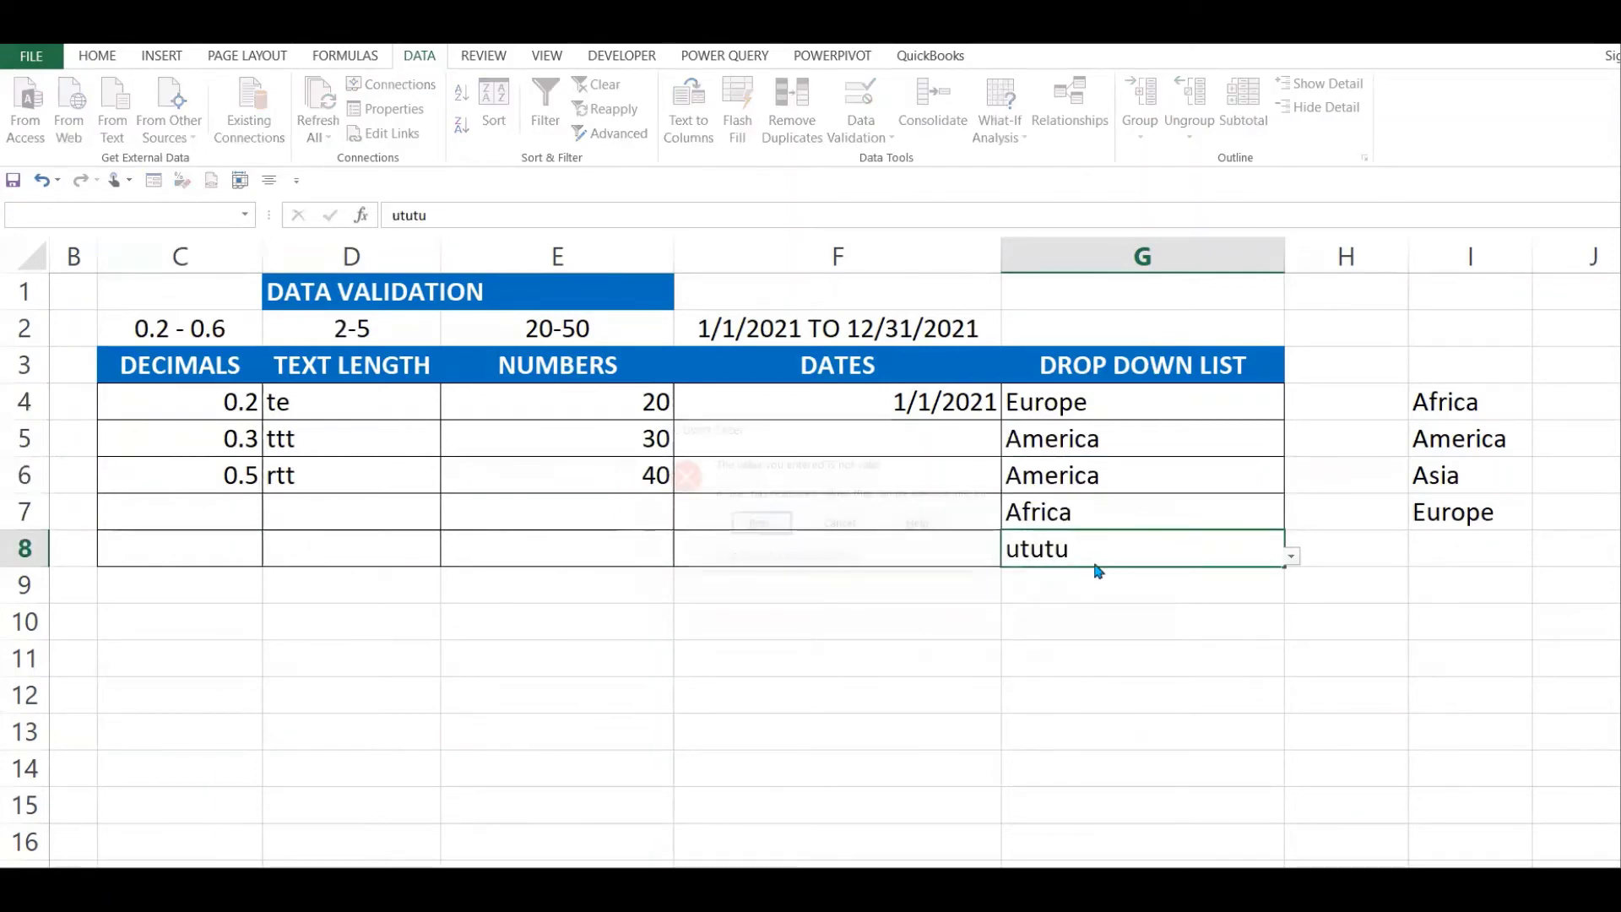
{"action": "key", "text": "Return"}
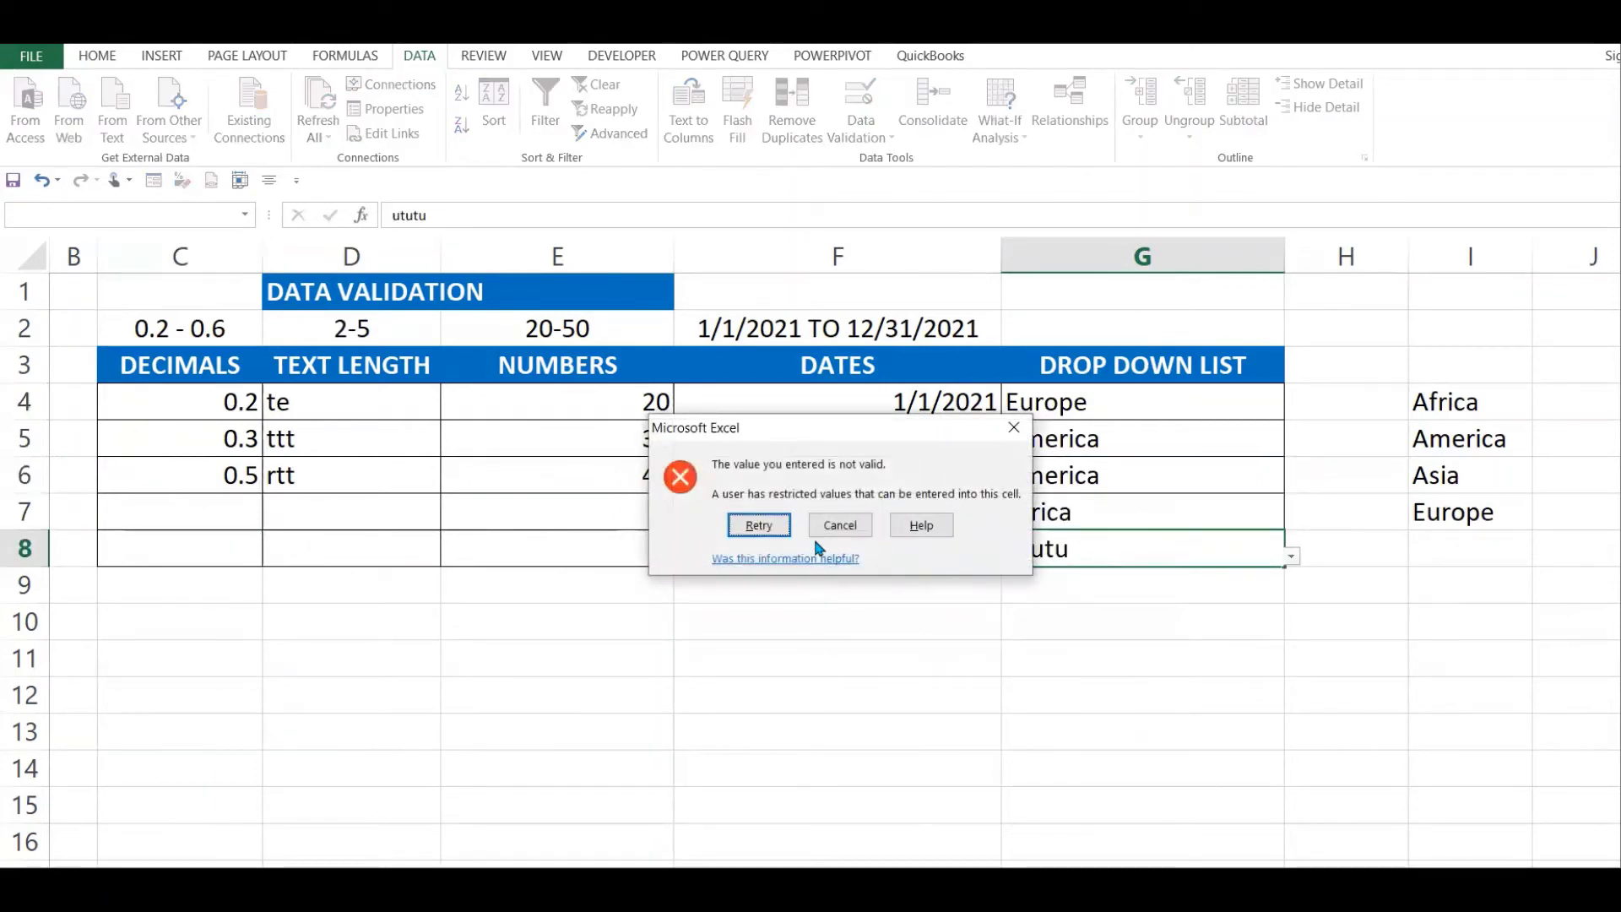
{"action": "left_click", "coordinate": [773, 535]}
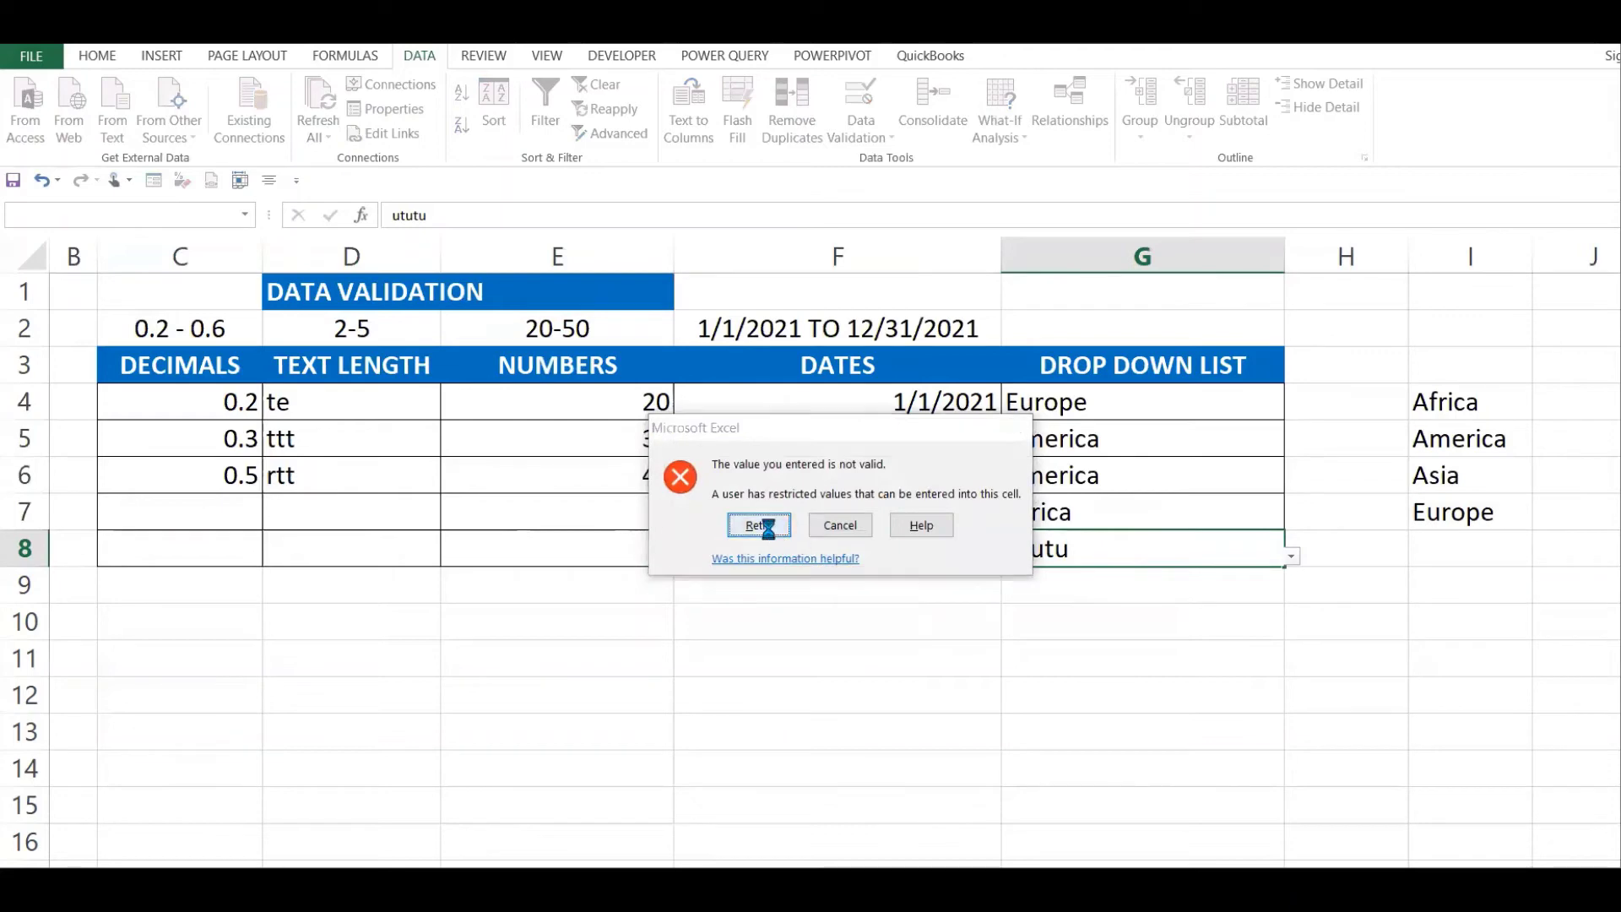
{"action": "key", "text": "BackSpace"}
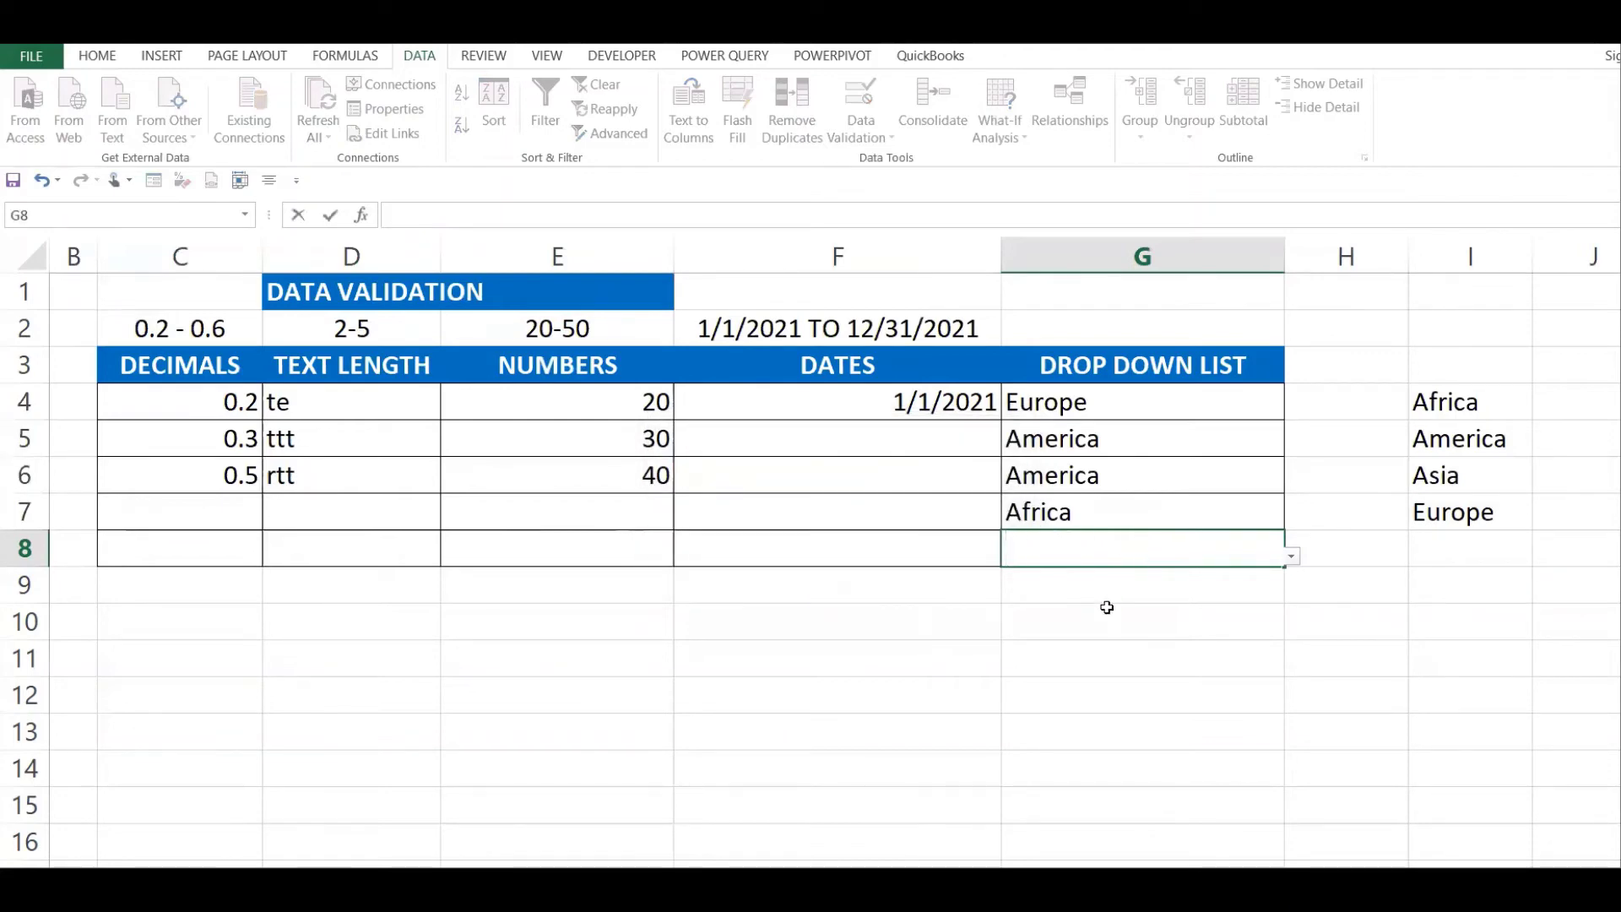
{"action": "left_click", "coordinate": [1128, 436]}
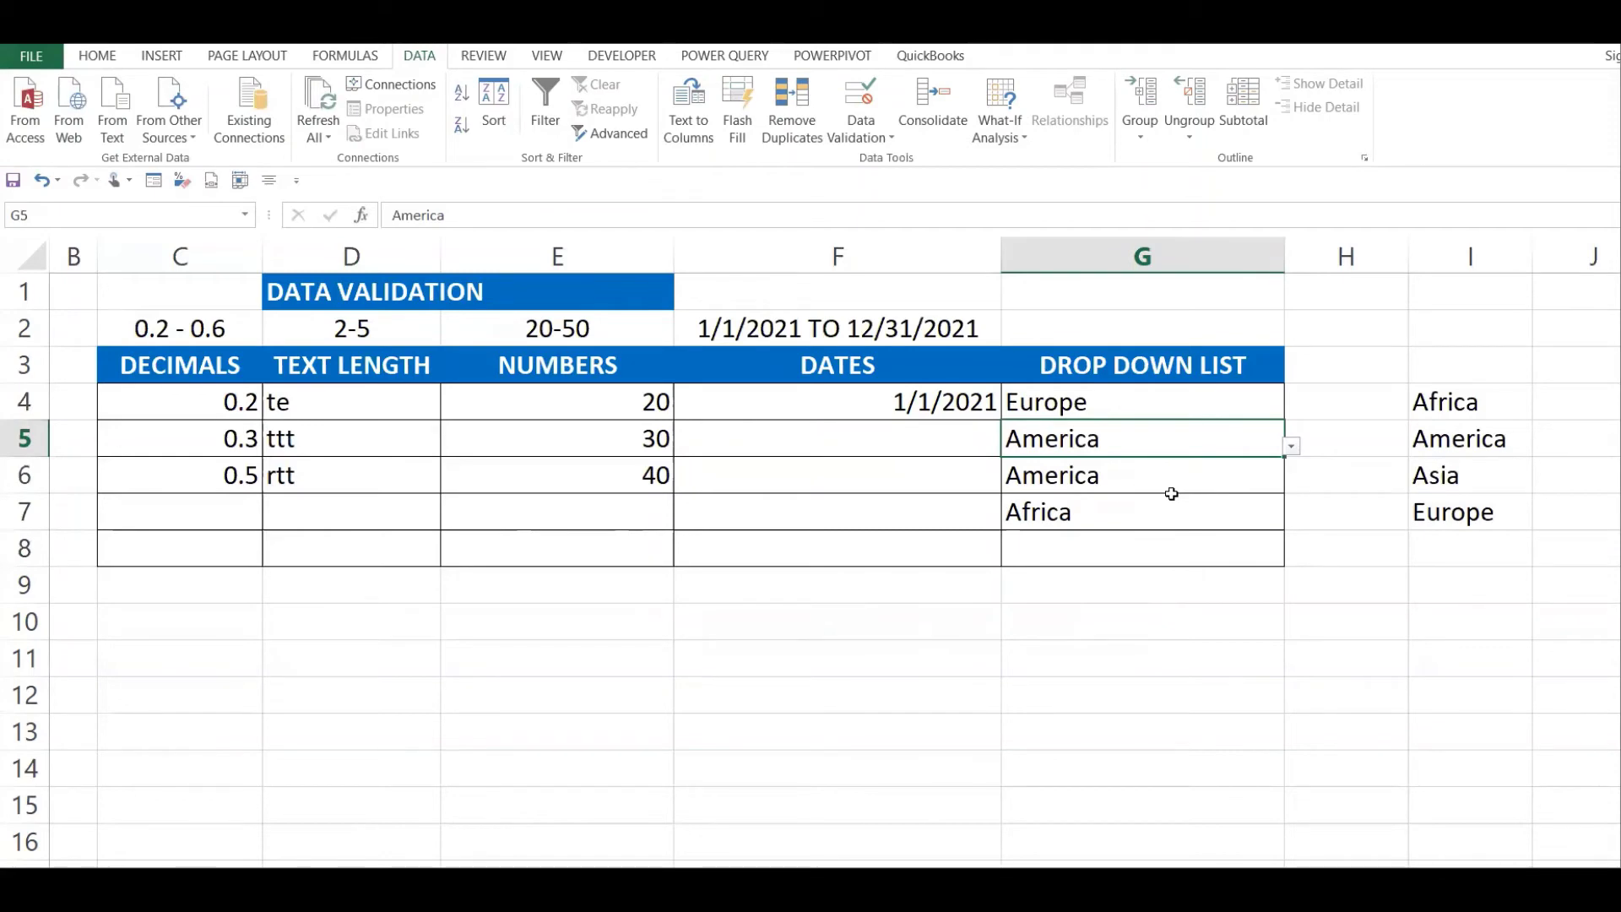
- Examine the input messages and error messages labels in column A and the cells of the decimals column
{"action": "key", "text": "Left"}
{"action": "key", "text": "Left"}
{"action": "key", "text": "Left"}
{"action": "key", "text": "Left"}
{"action": "key", "text": "Left"}
{"action": "key", "text": "Left"}
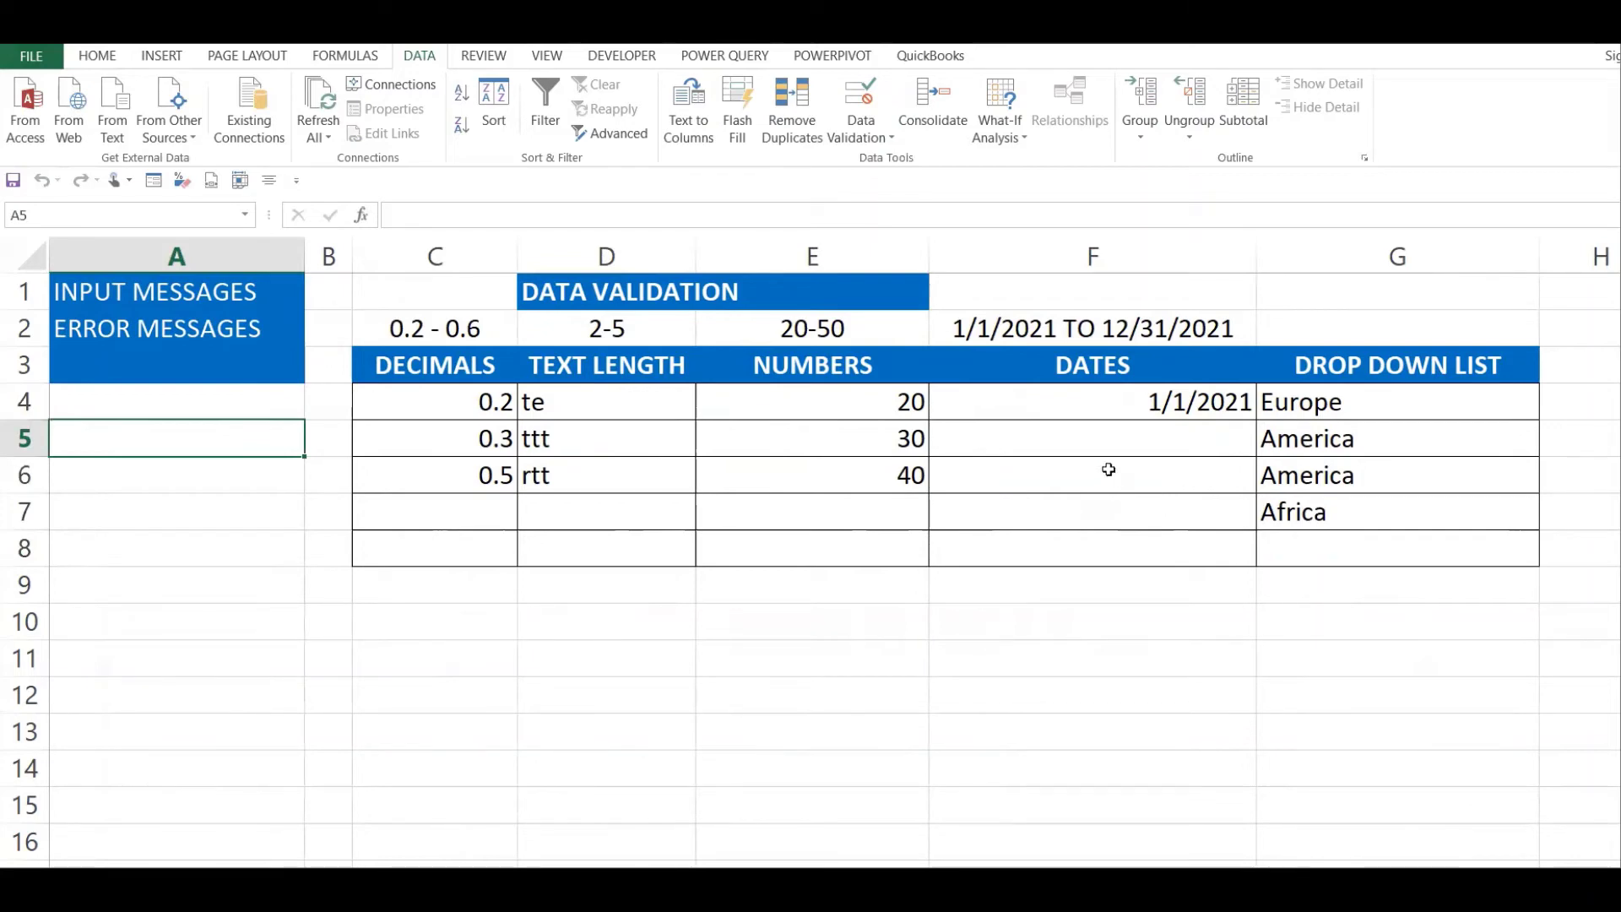
{"action": "left_click", "coordinate": [236, 304]}
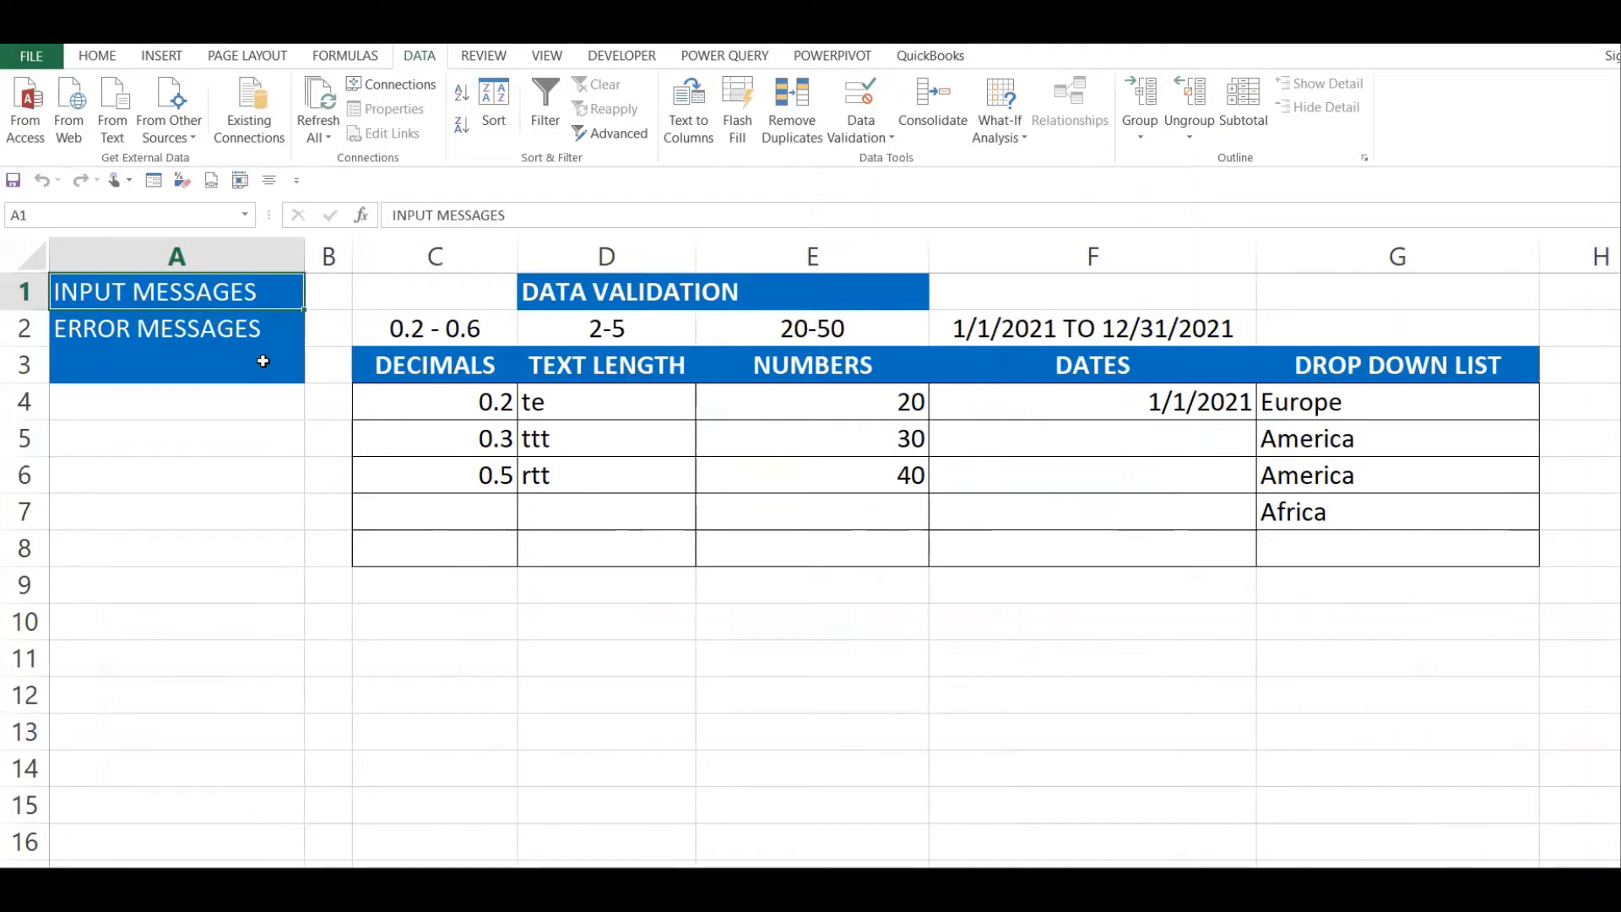
{"action": "key", "text": "Return"}
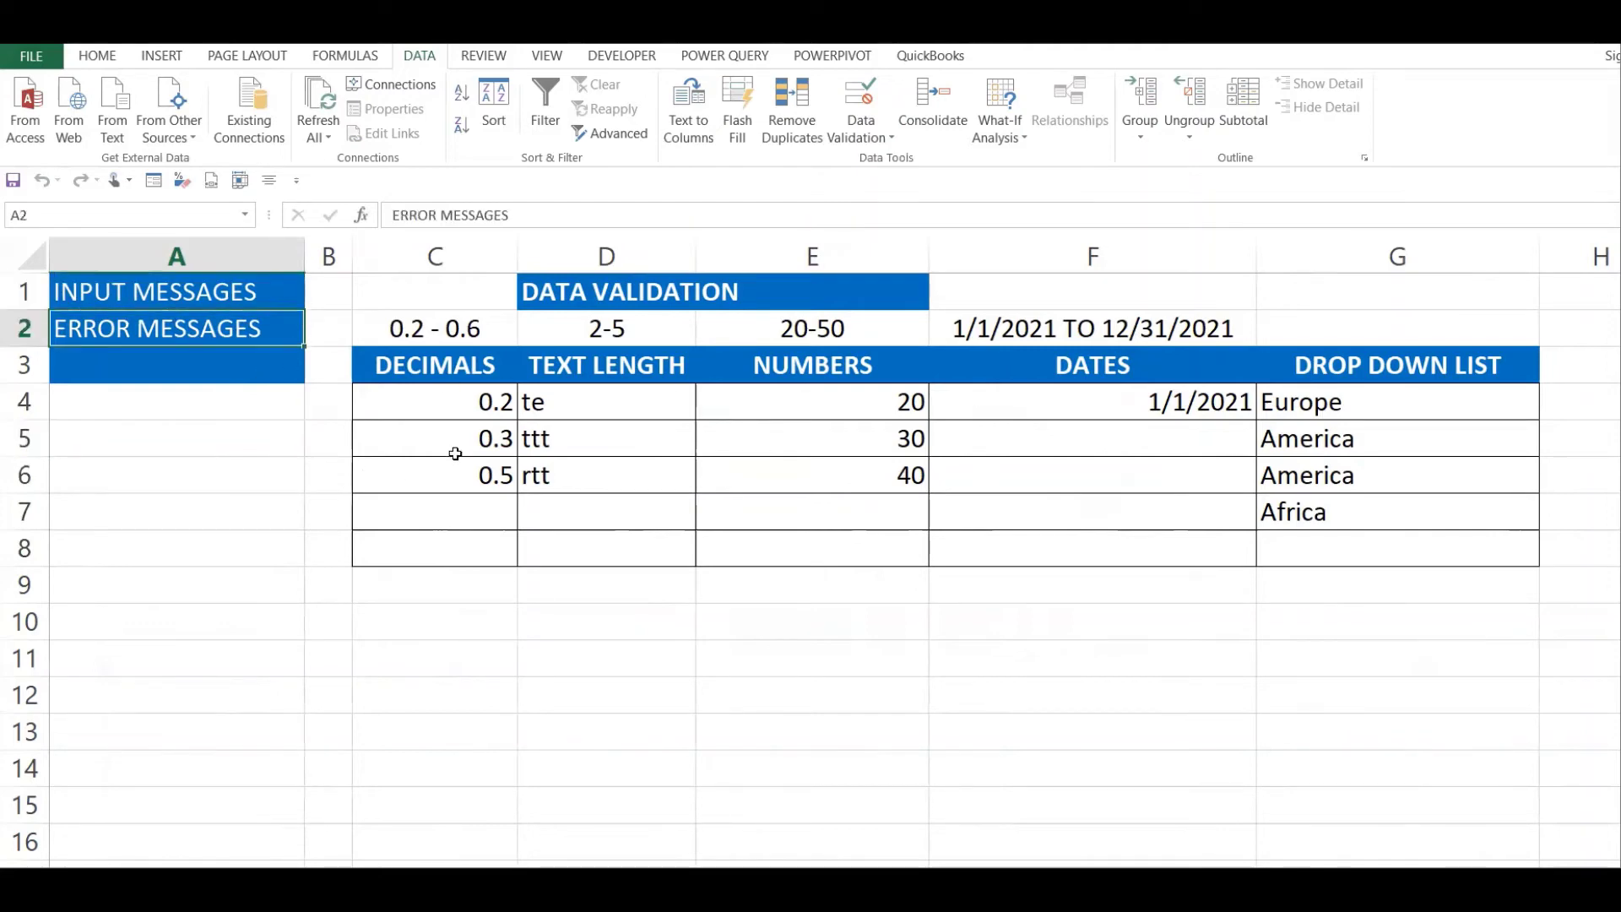
{"action": "left_click", "coordinate": [492, 408]}
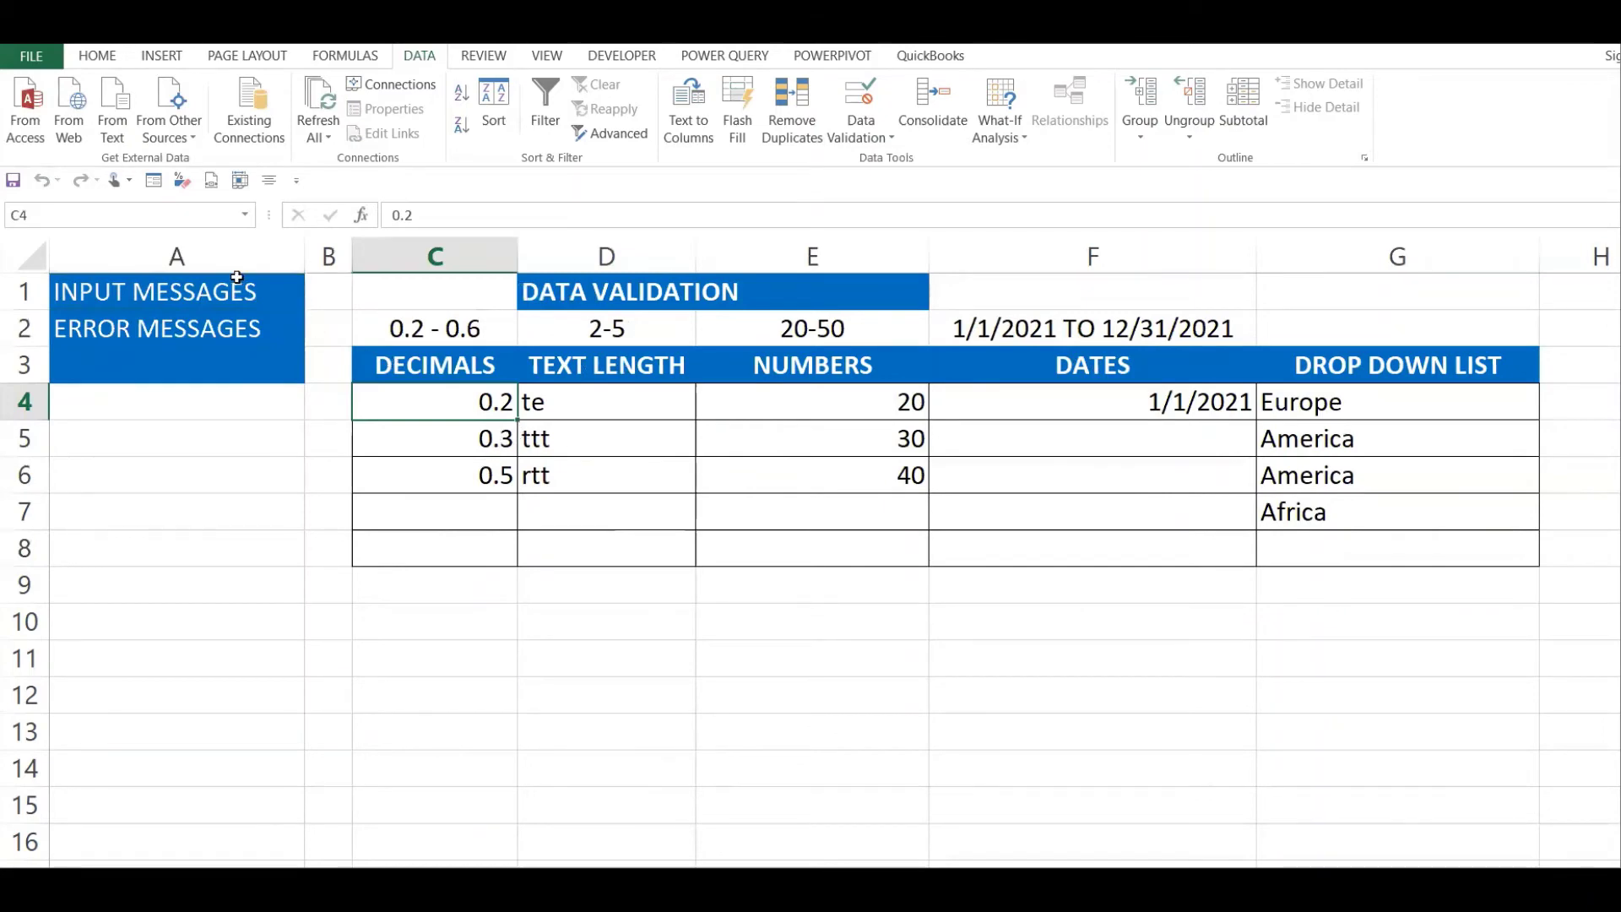
{"action": "left_click", "coordinate": [205, 293]}
{"action": "left_click", "coordinate": [438, 402]}
{"action": "left_click", "coordinate": [466, 473]}
- Open the validation settings of C4:C8 and title their input message VALID DECIMALS
{"action": "left_click_drag", "start_coordinate": [483, 401], "coordinate": [456, 545]}
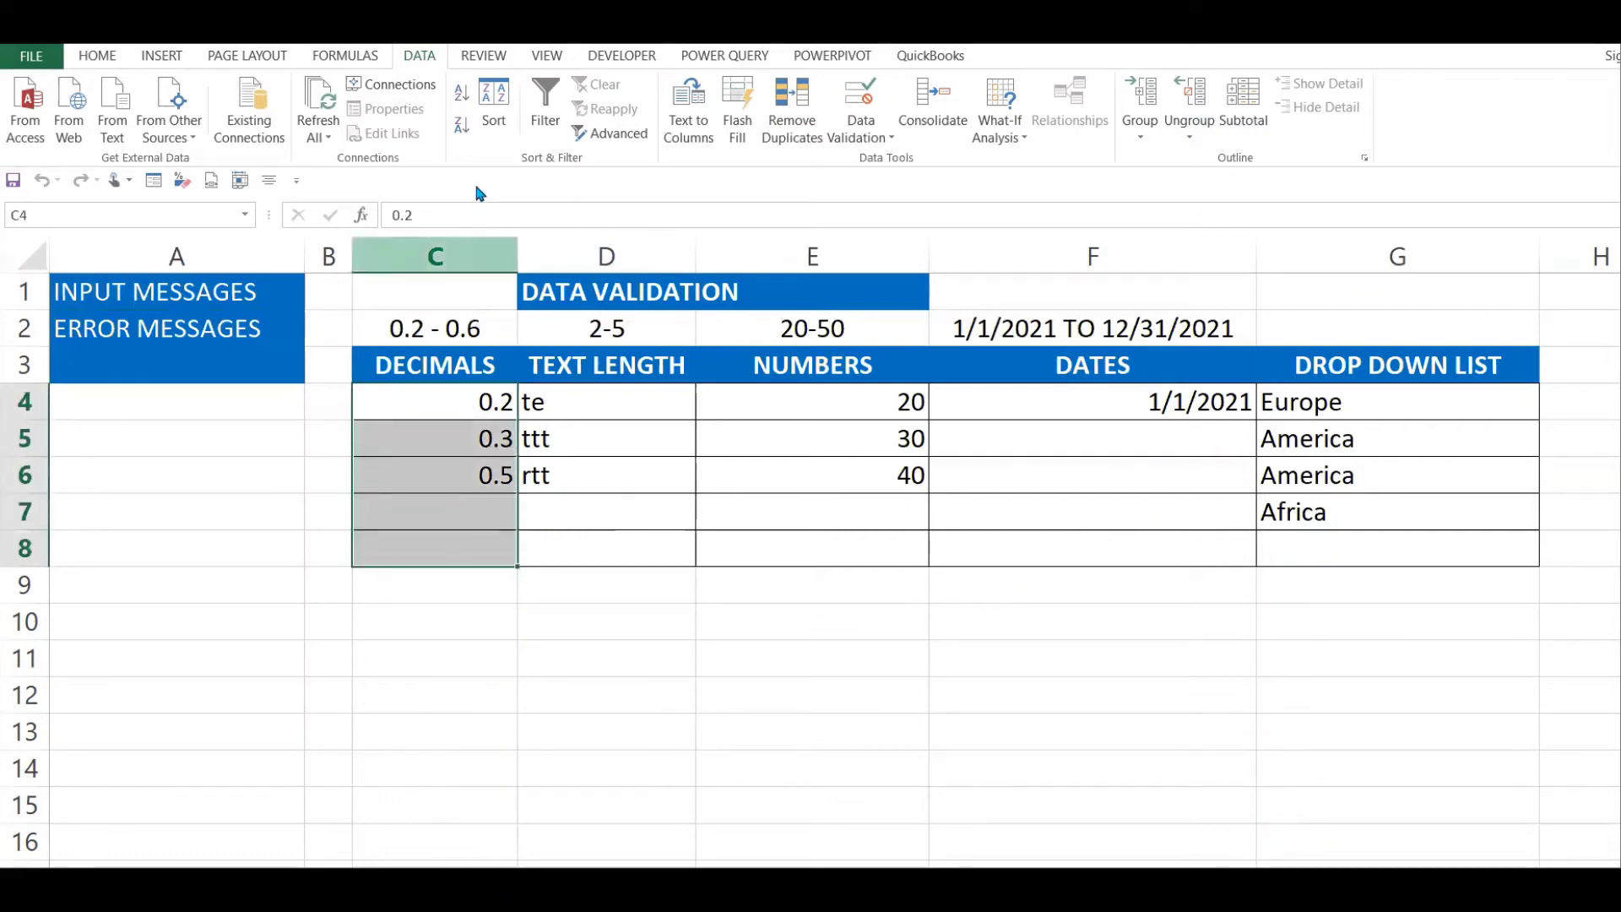
{"action": "left_click", "coordinate": [891, 139]}
{"action": "left_click", "coordinate": [928, 161]}
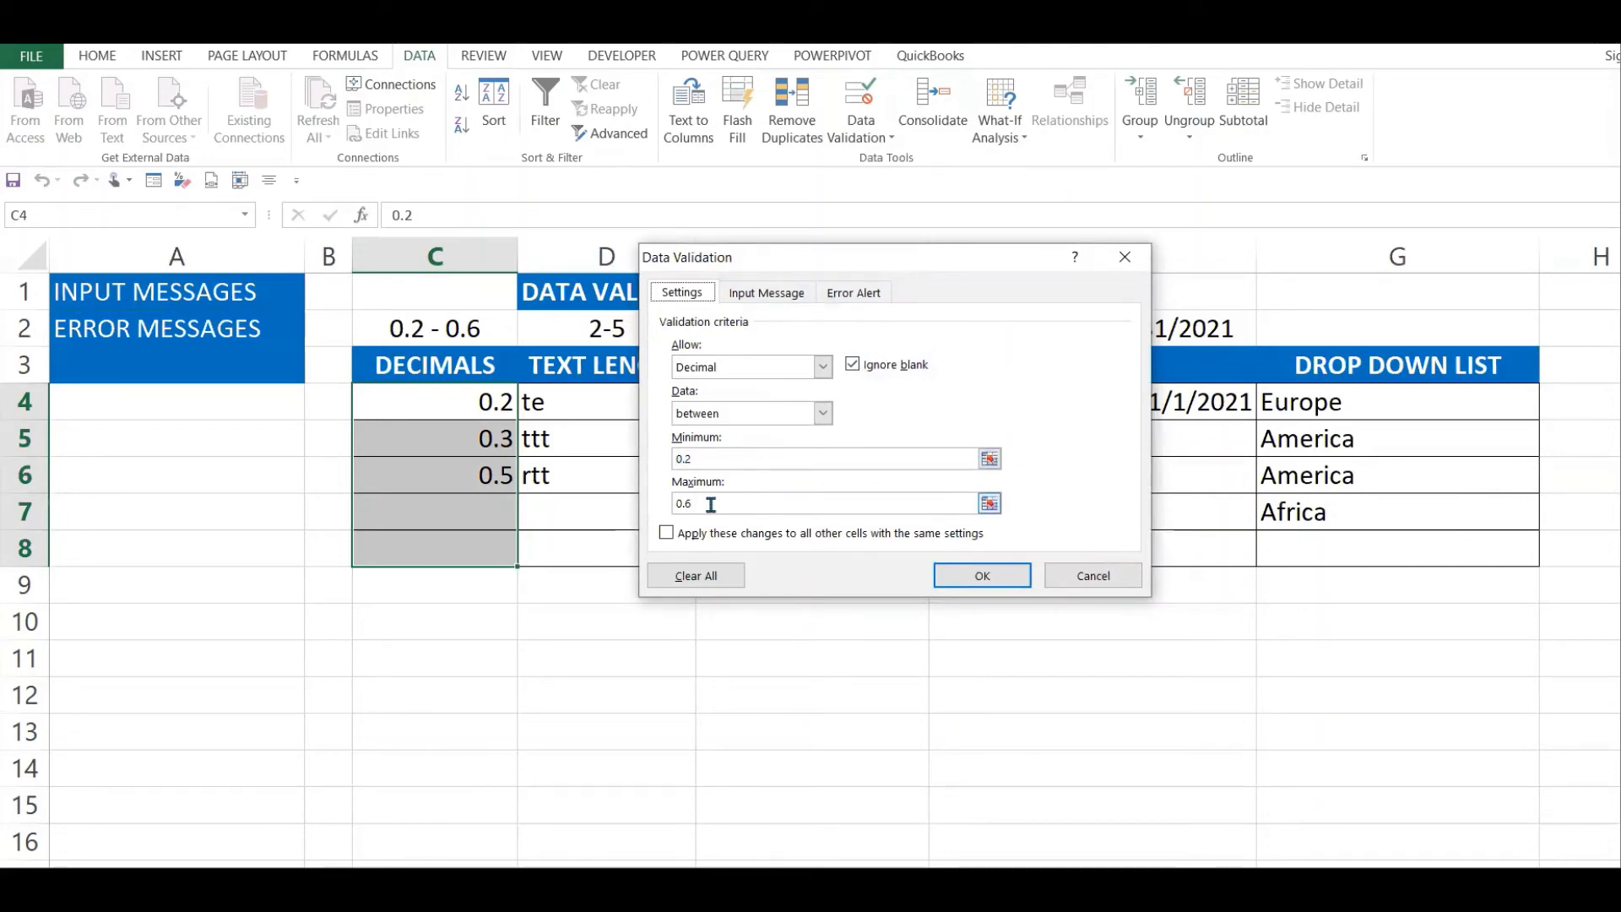
{"action": "left_click", "coordinate": [766, 294]}
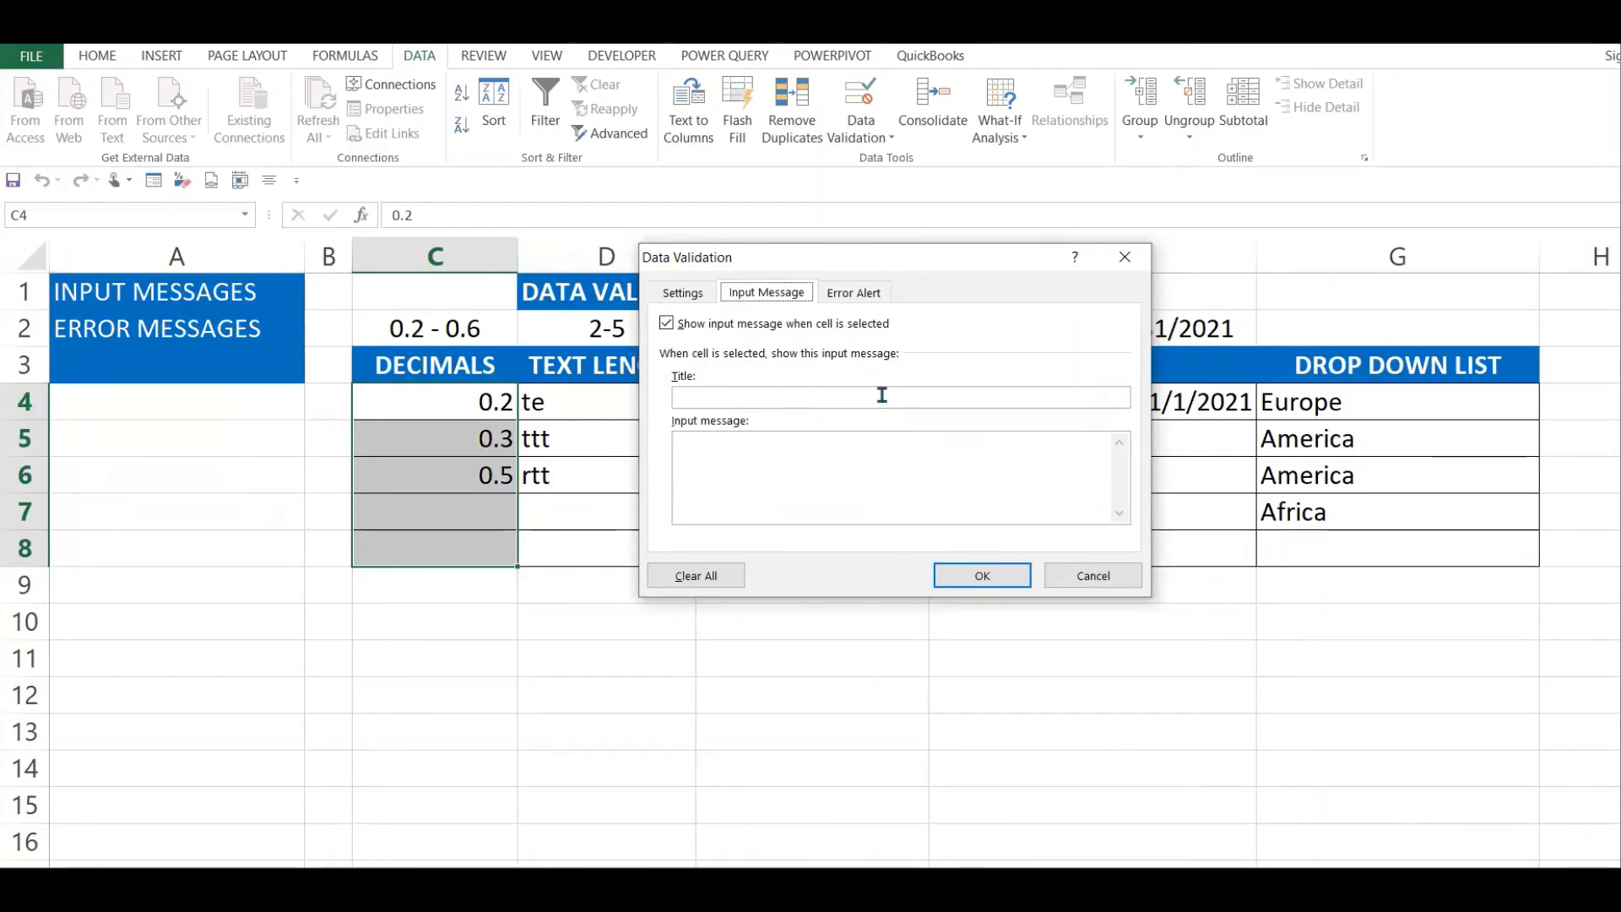
{"action": "left_click", "coordinate": [754, 399]}
{"action": "type", "text": "va"}
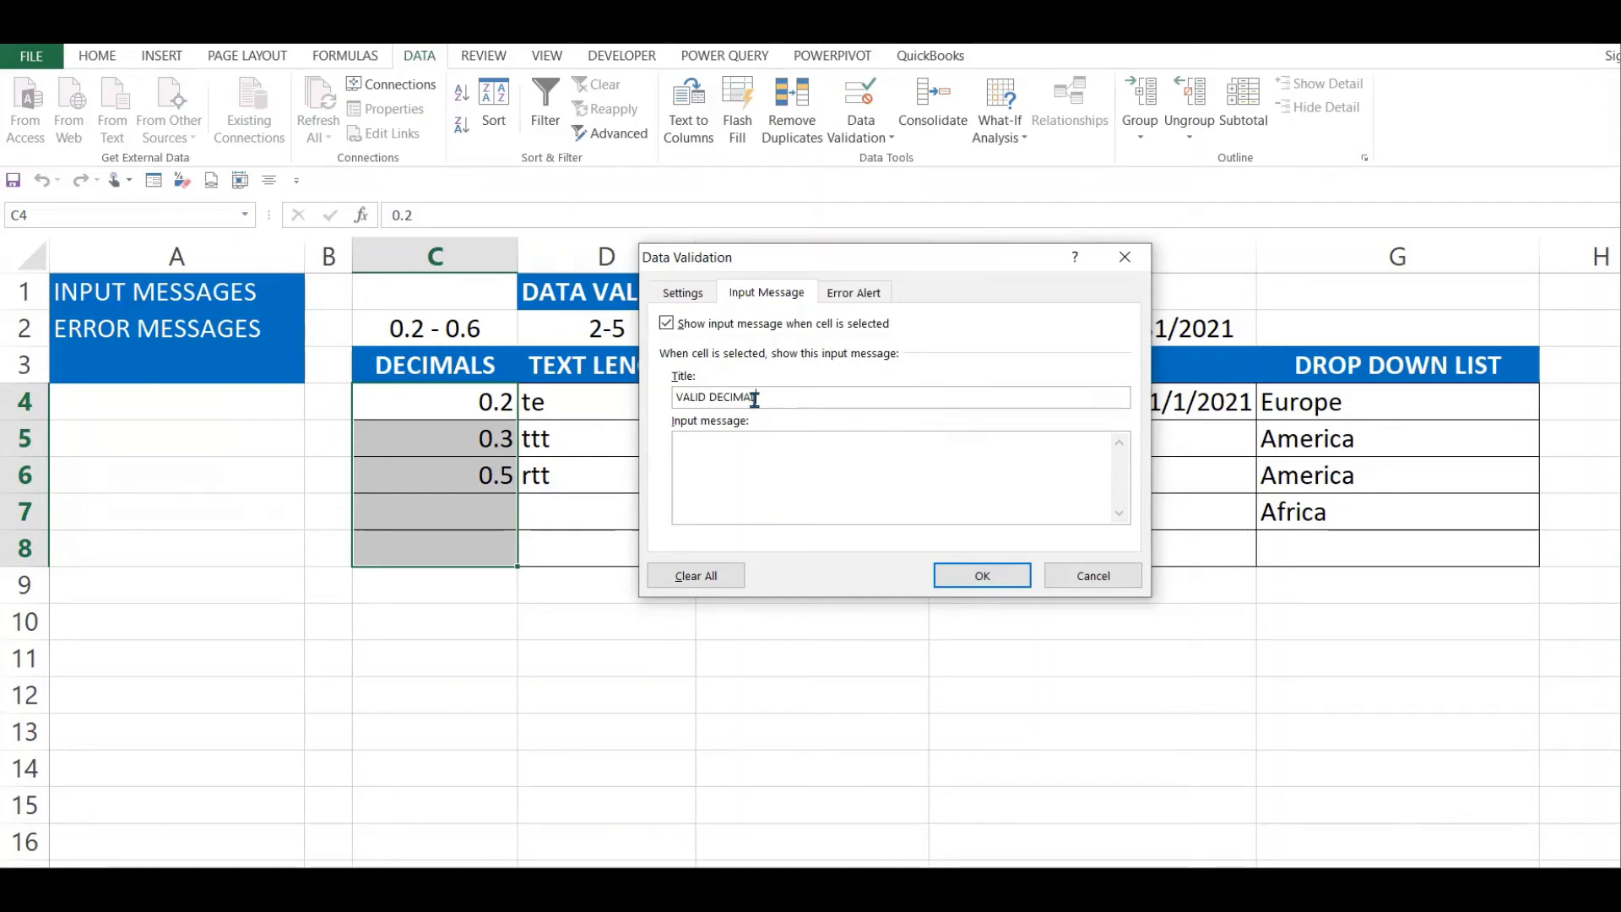
- Set the input message text to PLEASE ENTER DECIMALS BTN 0.2 AND 0.6 and apply the validation settings
{"action": "left_click", "coordinate": [726, 454]}
{"action": "type", "text": "PLEASE SEN"}
{"action": "key", "text": "BackSpace"}
{"action": "type", "text": "ENT"}
{"action": "type", "text": "ER DE"}
{"action": "type", "text": "S BE"}
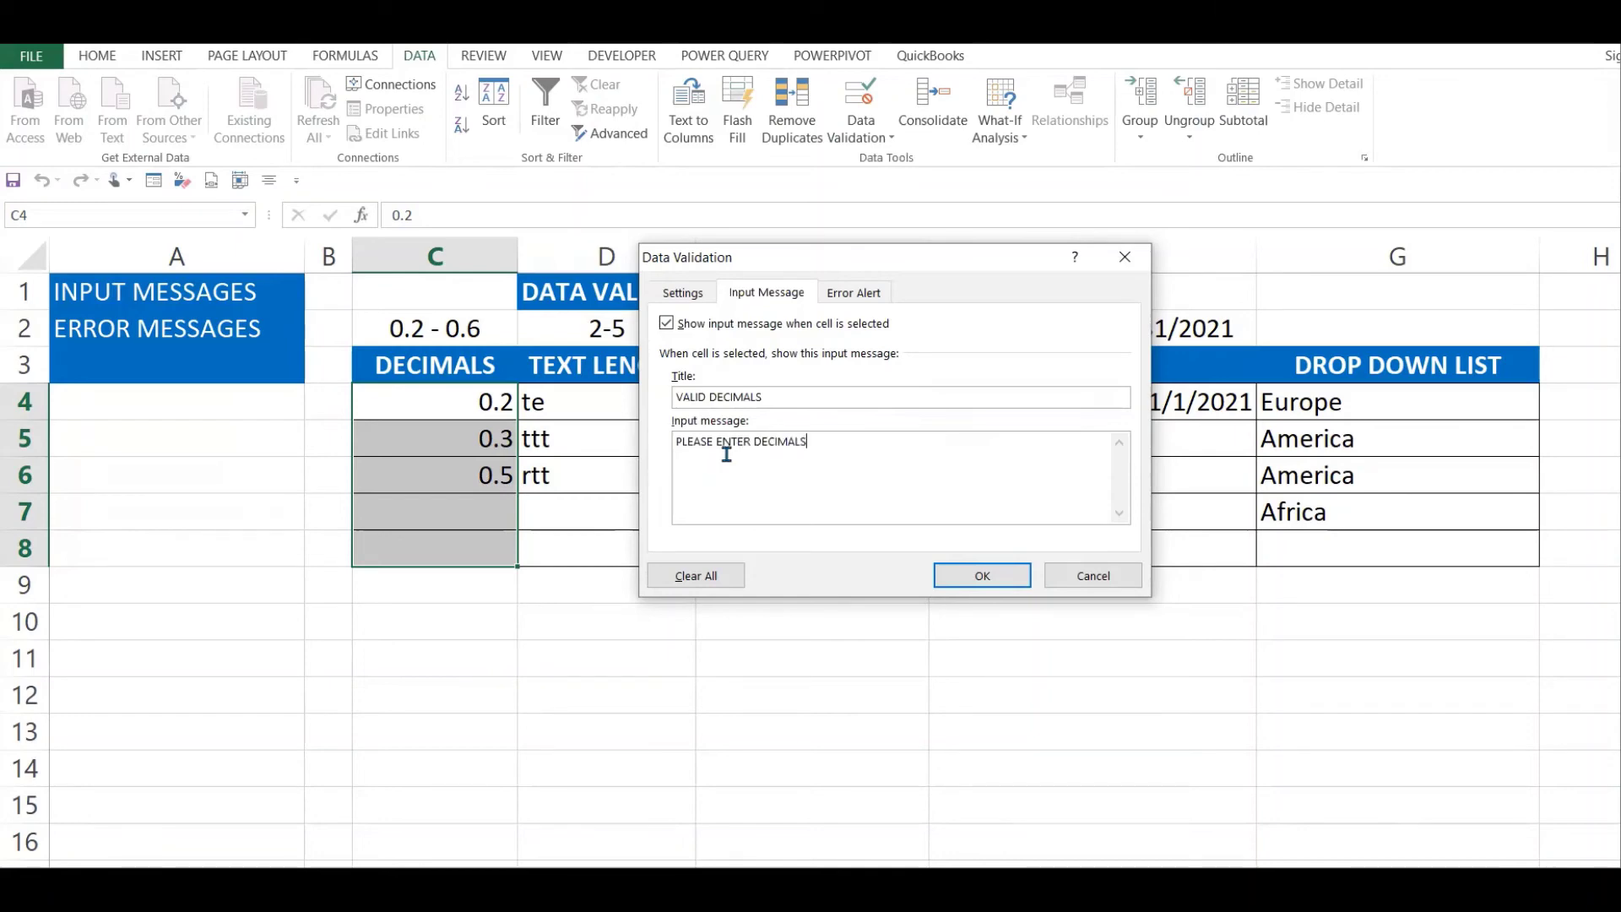
{"action": "key", "text": "BackSpace"}
{"action": "type", "text": "TN 0.2 AND 0.6"}
{"action": "key", "text": "BackSpace"}
{"action": "type", "text": ".6"}
{"action": "key", "text": "BackSpace"}
{"action": "key", "text": "BackSpace"}
{"action": "key", "text": "BackSpace"}
{"action": "type", "text": ".6"}
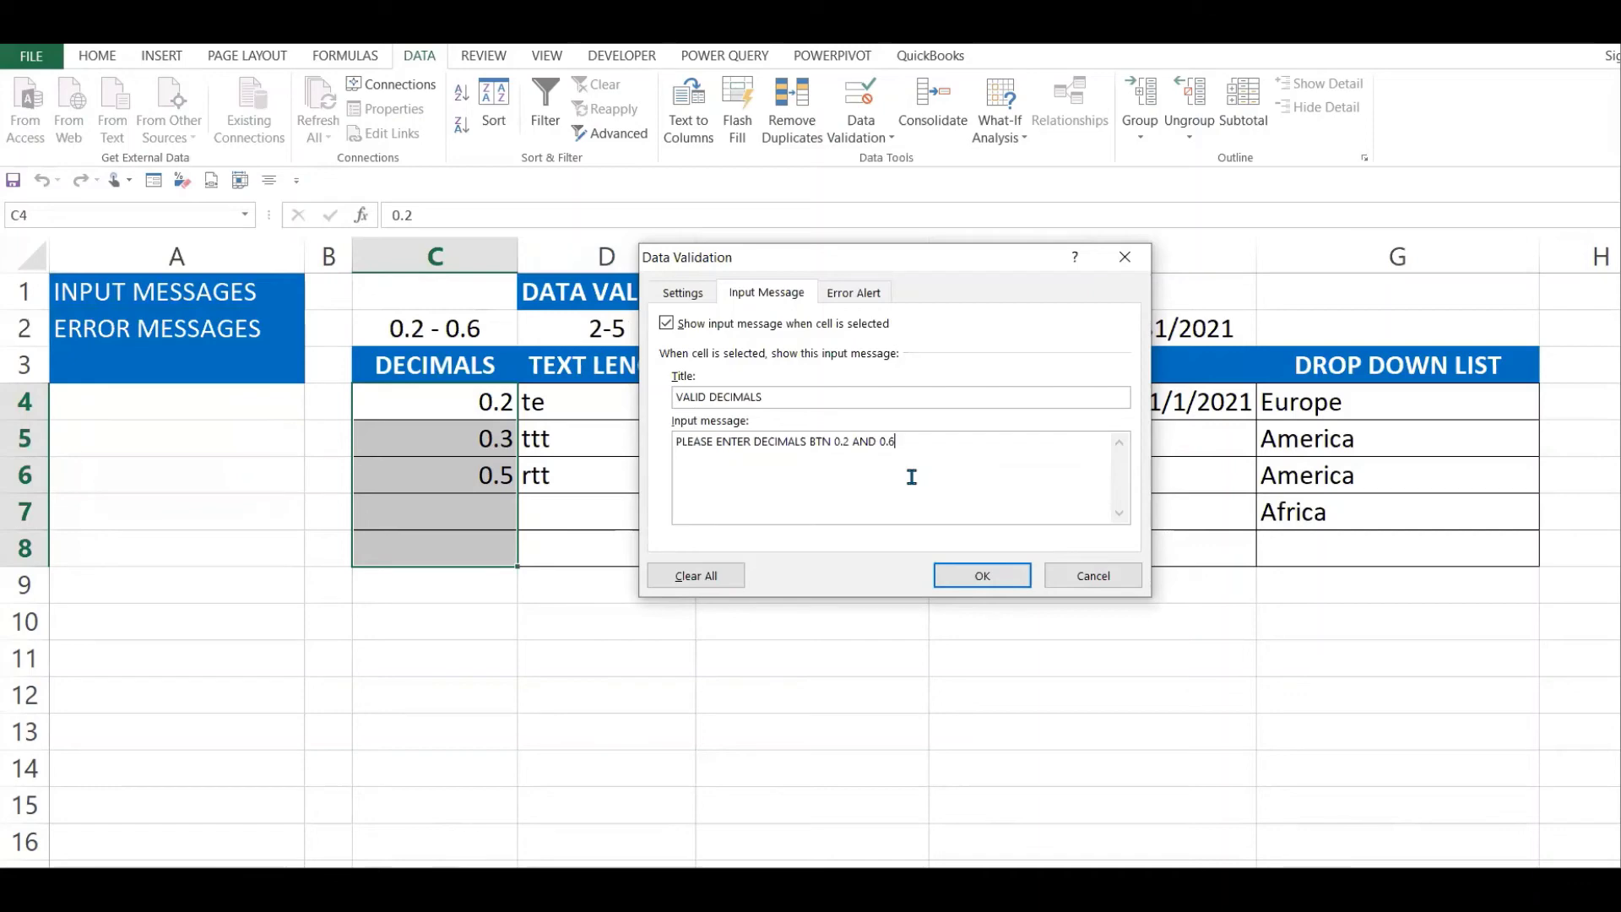
{"action": "left_click", "coordinate": [993, 572]}
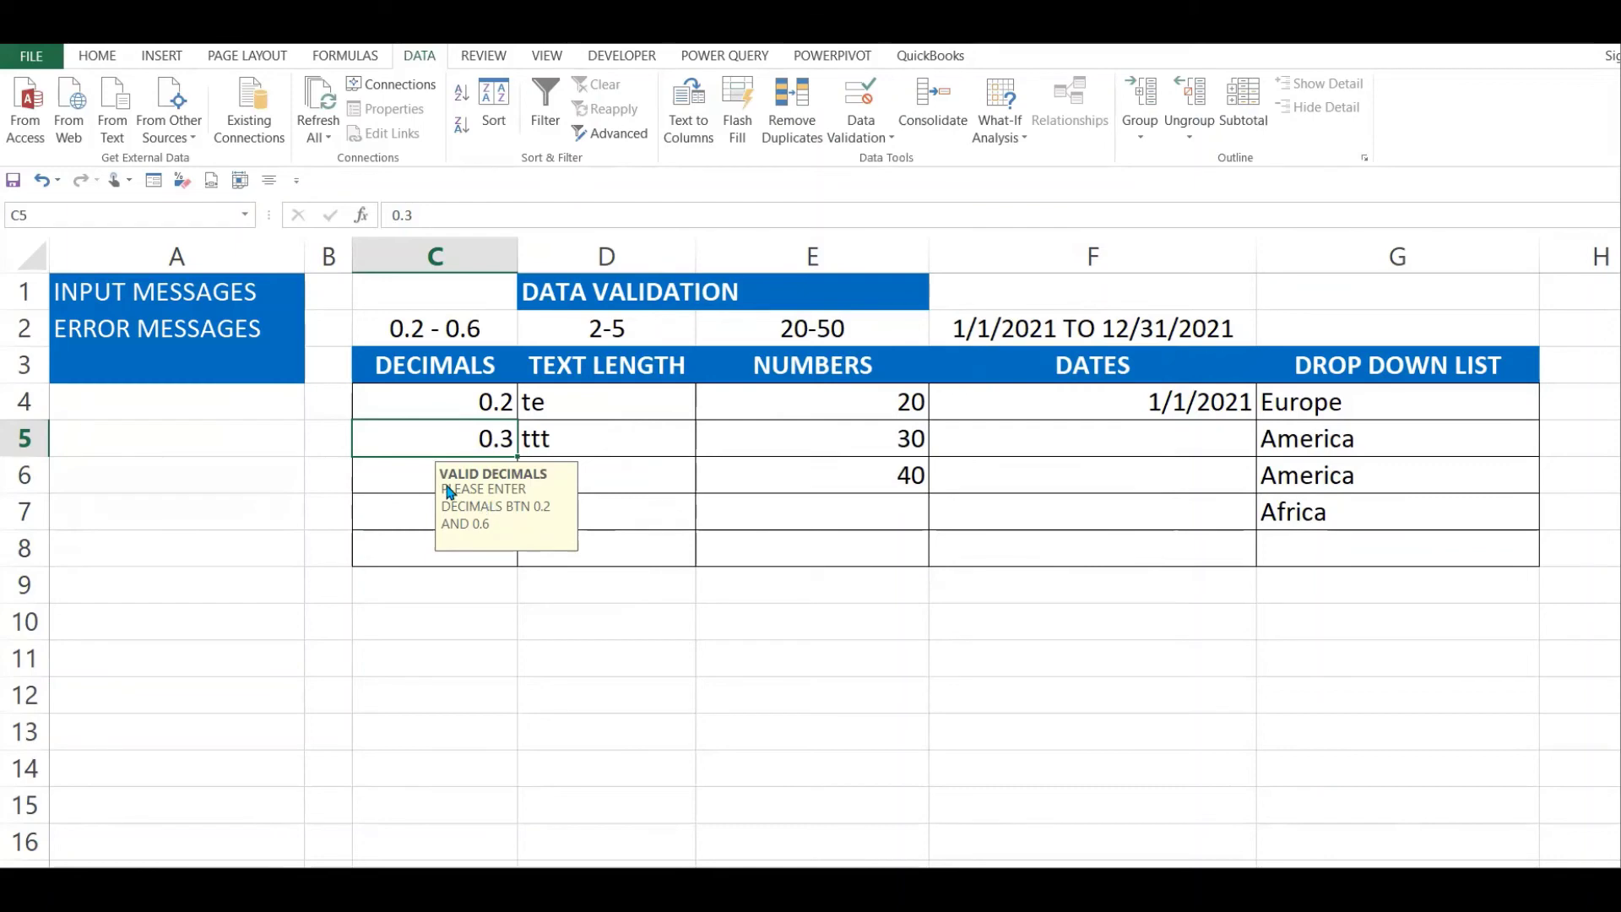
- Check the input message on cells of the decimals column and enter 0.4 in C8
{"action": "left_click", "coordinate": [417, 483]}
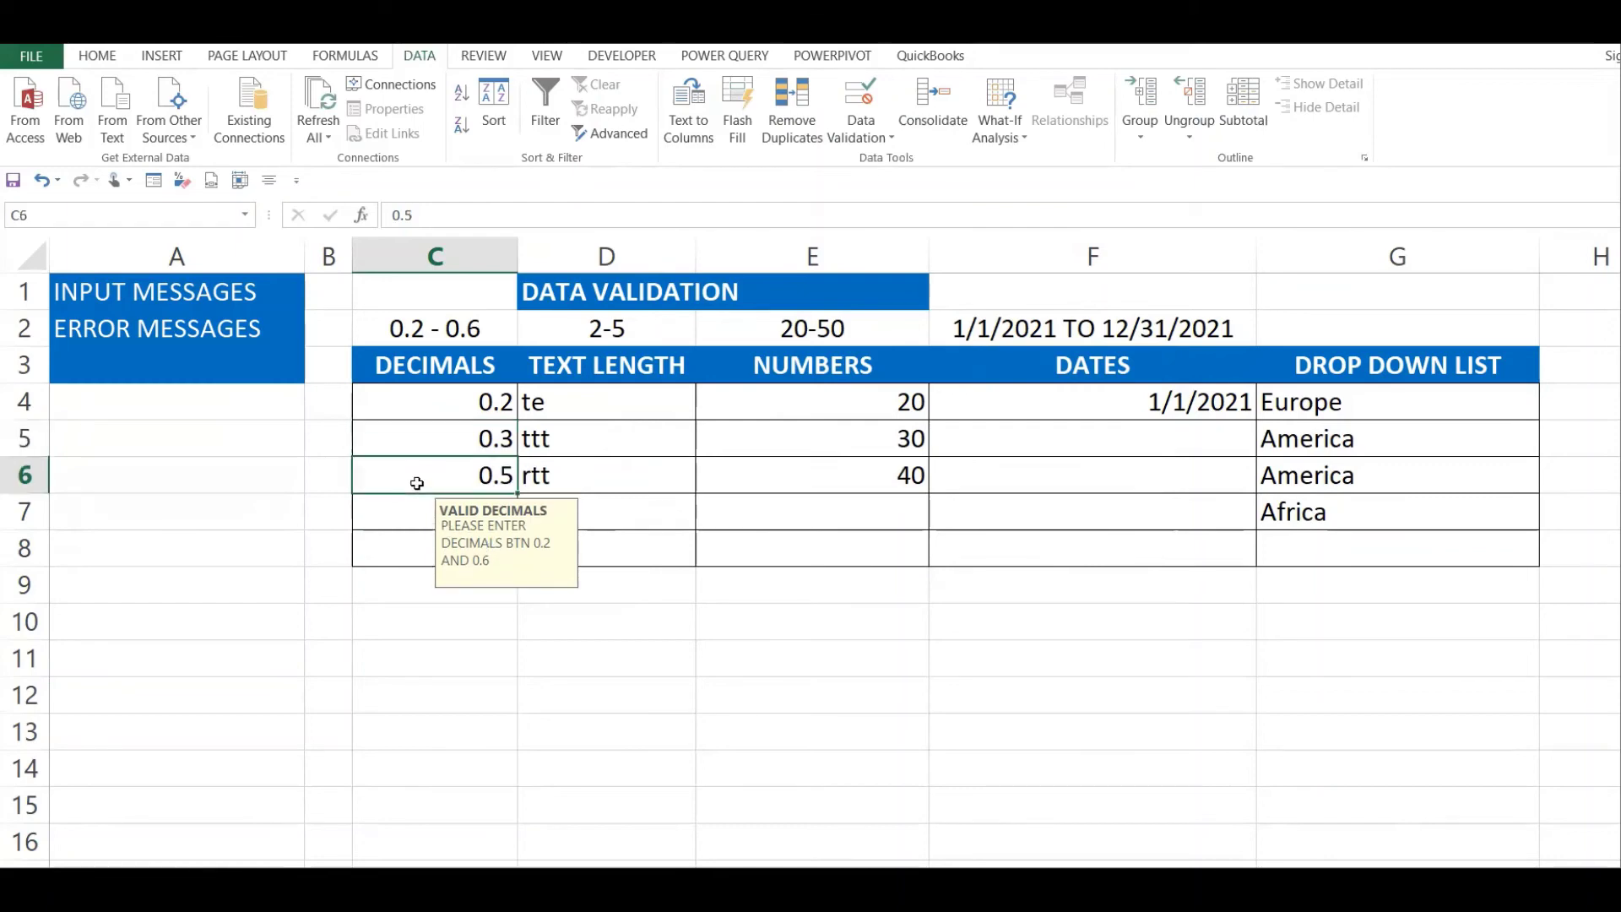
{"action": "left_click", "coordinate": [431, 658]}
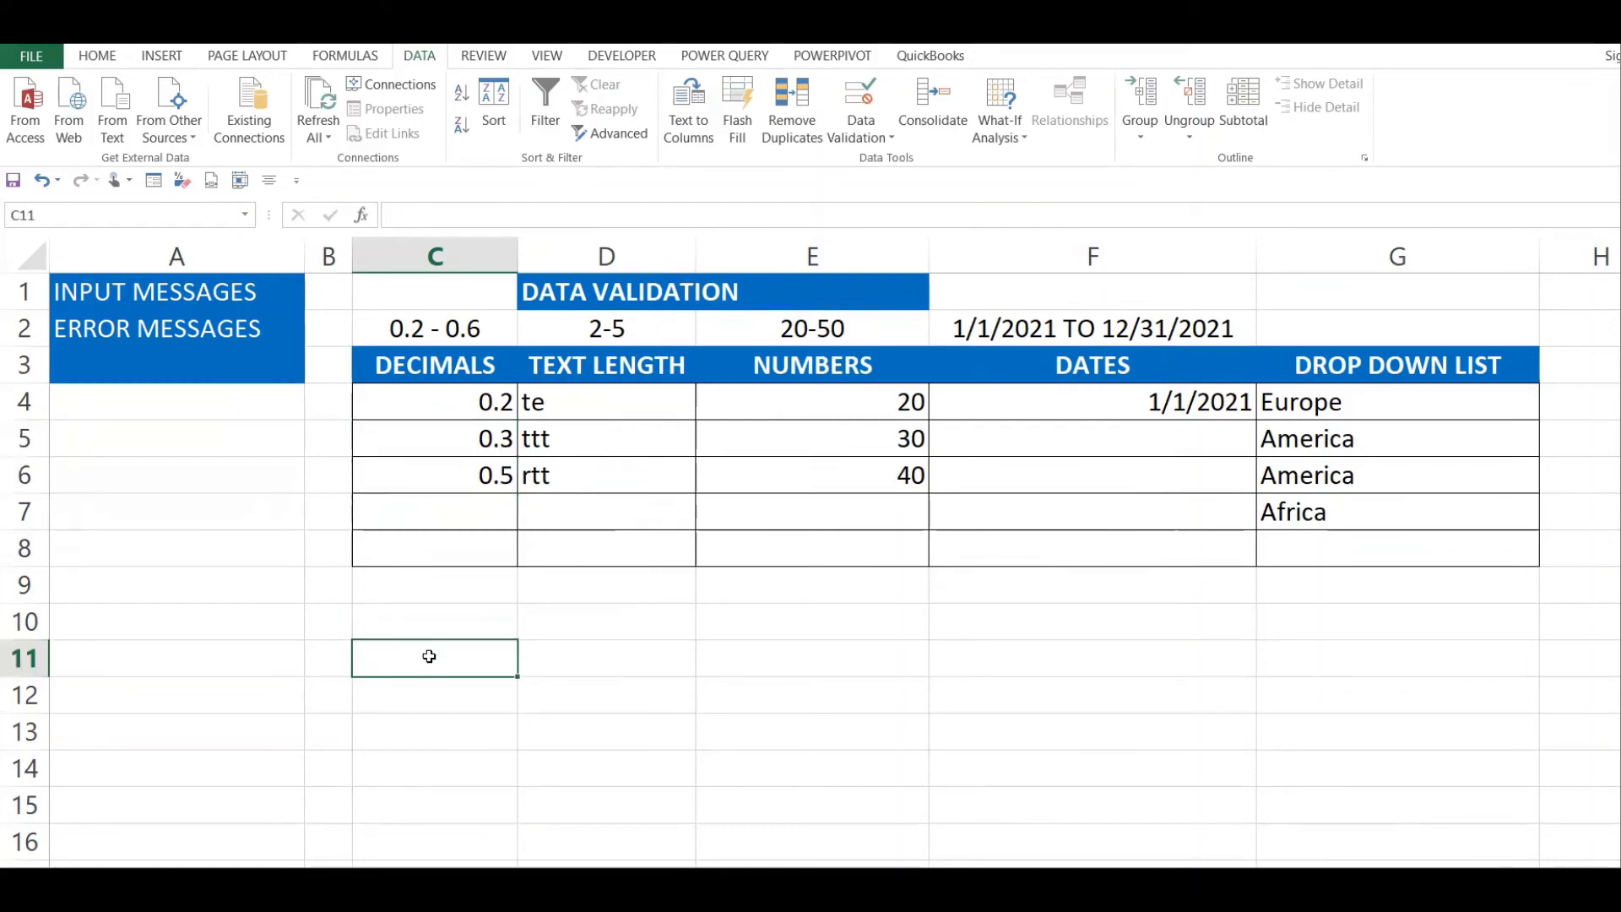
{"action": "left_click", "coordinate": [450, 557]}
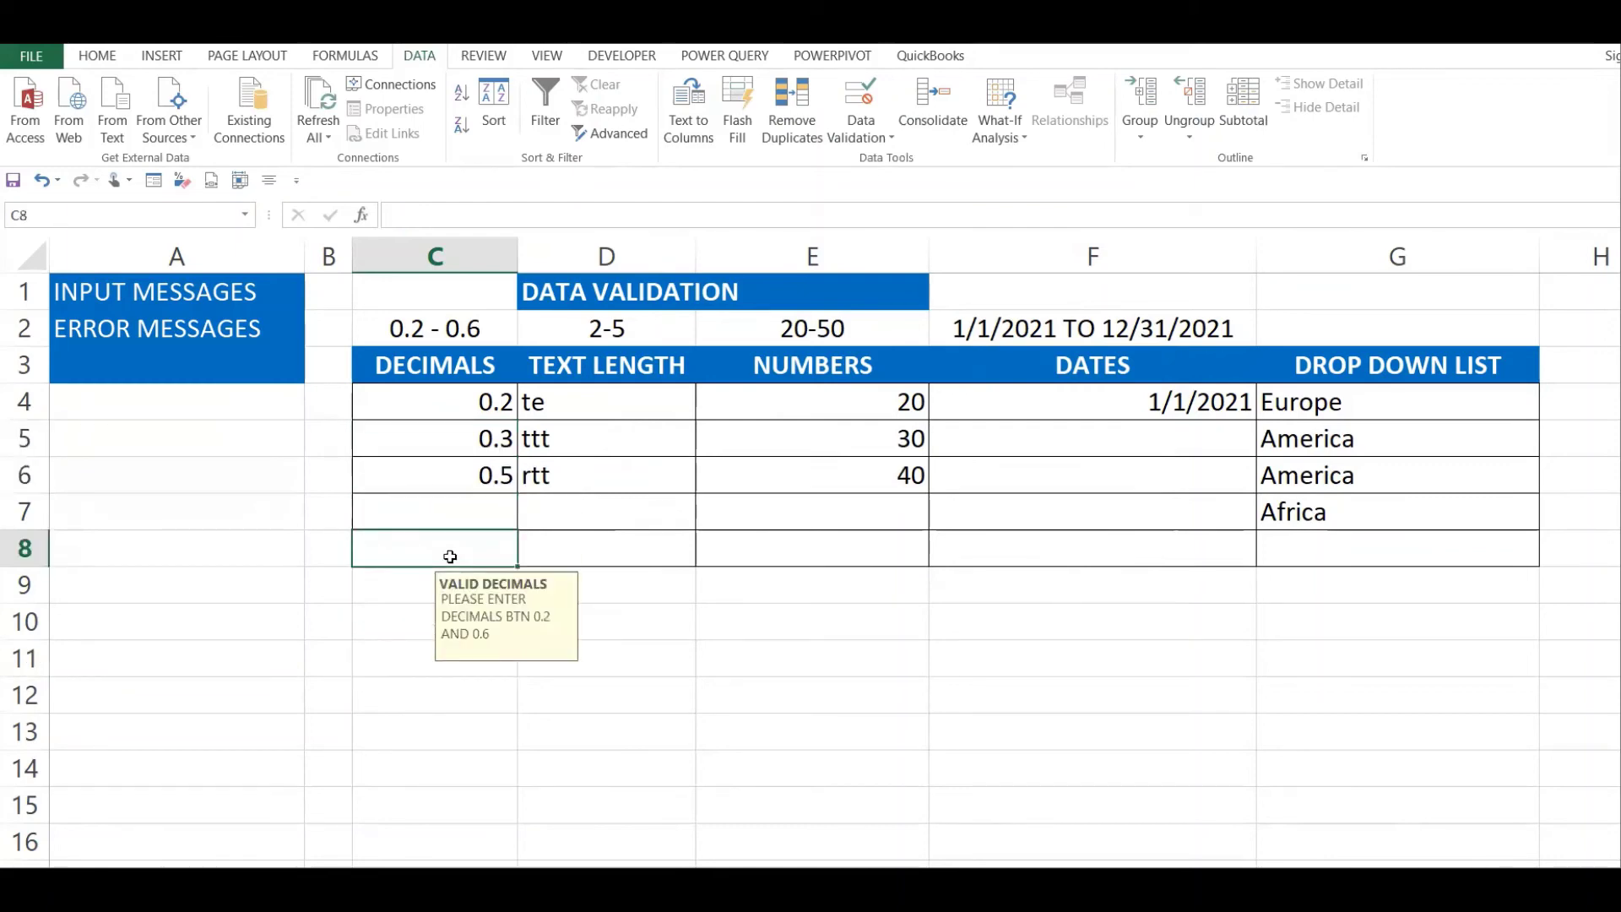
{"action": "type", "text": "0.4"}
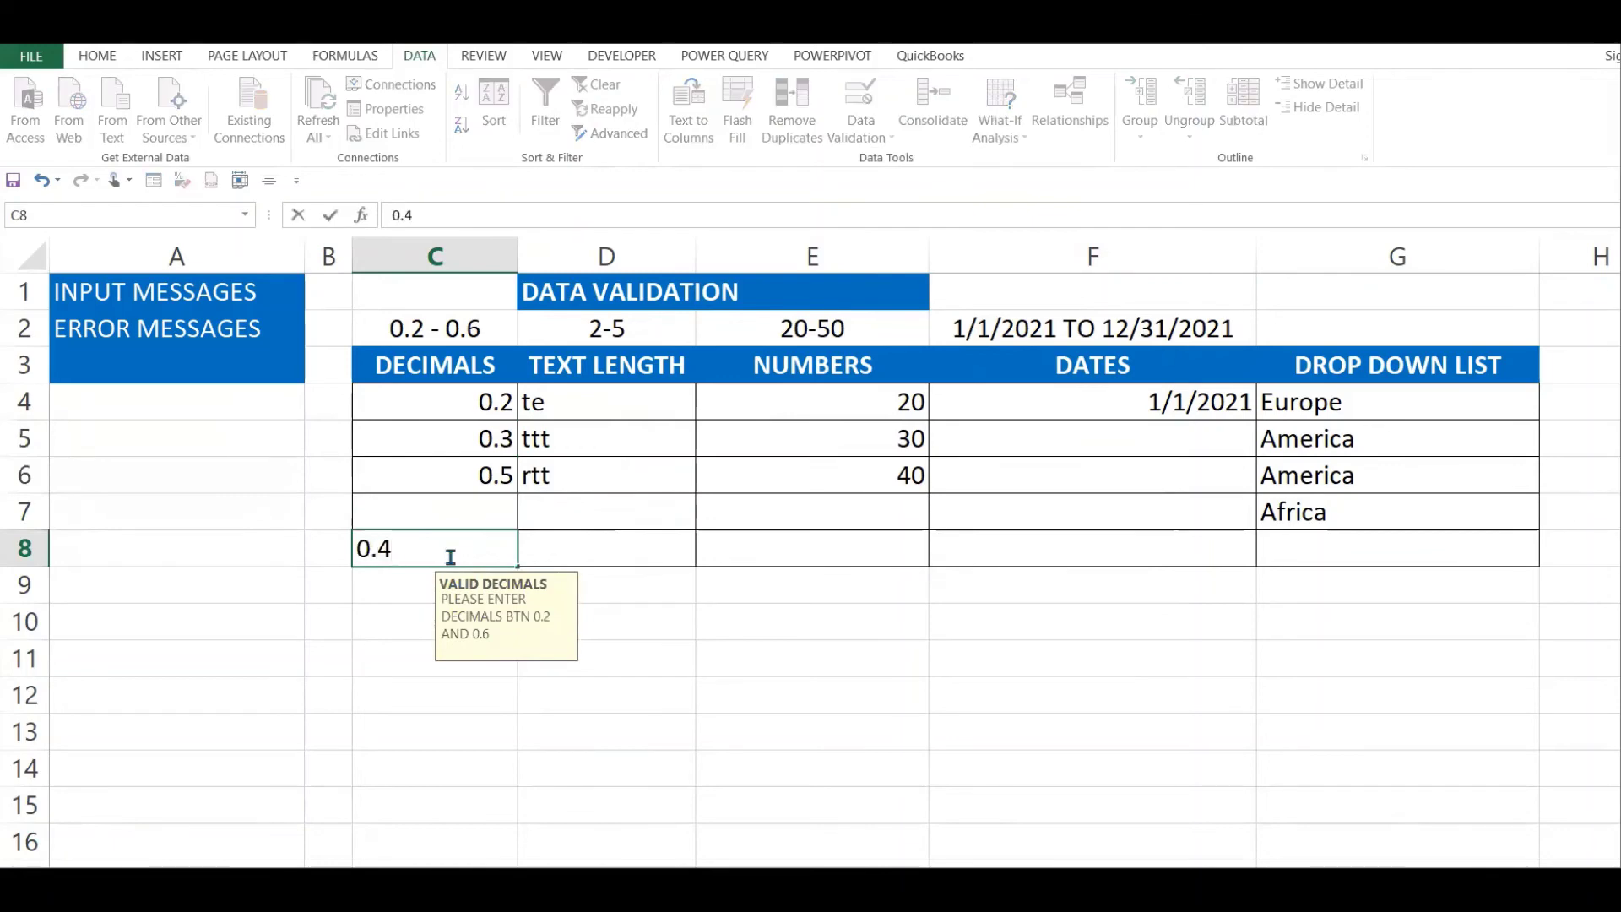
{"action": "key", "text": "Return"}
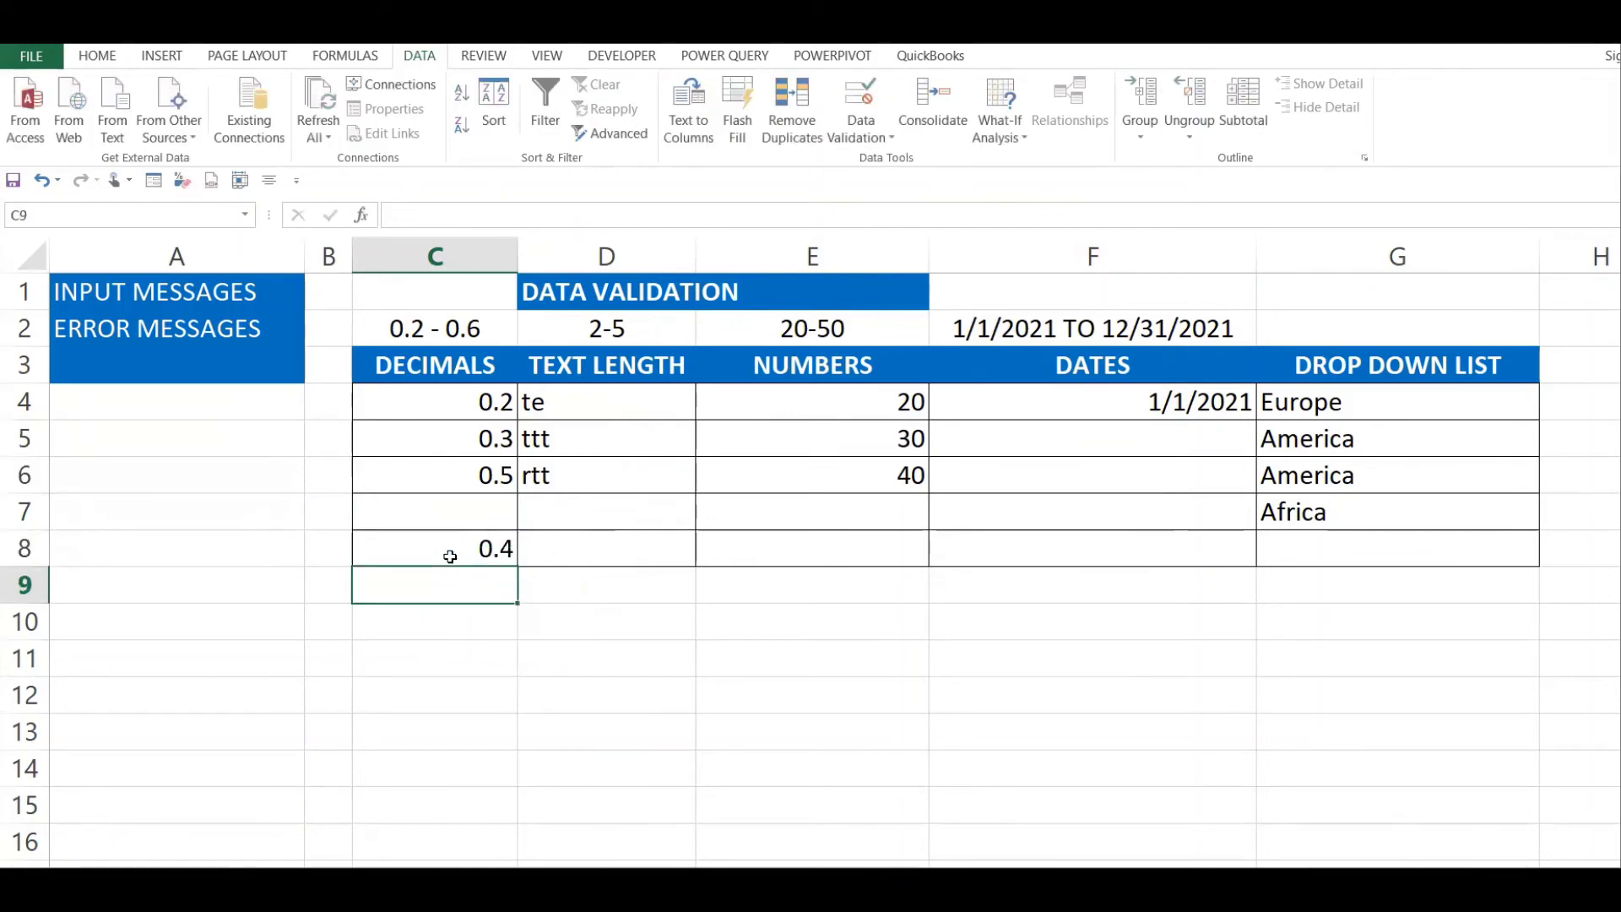
{"action": "left_click", "coordinate": [473, 550]}
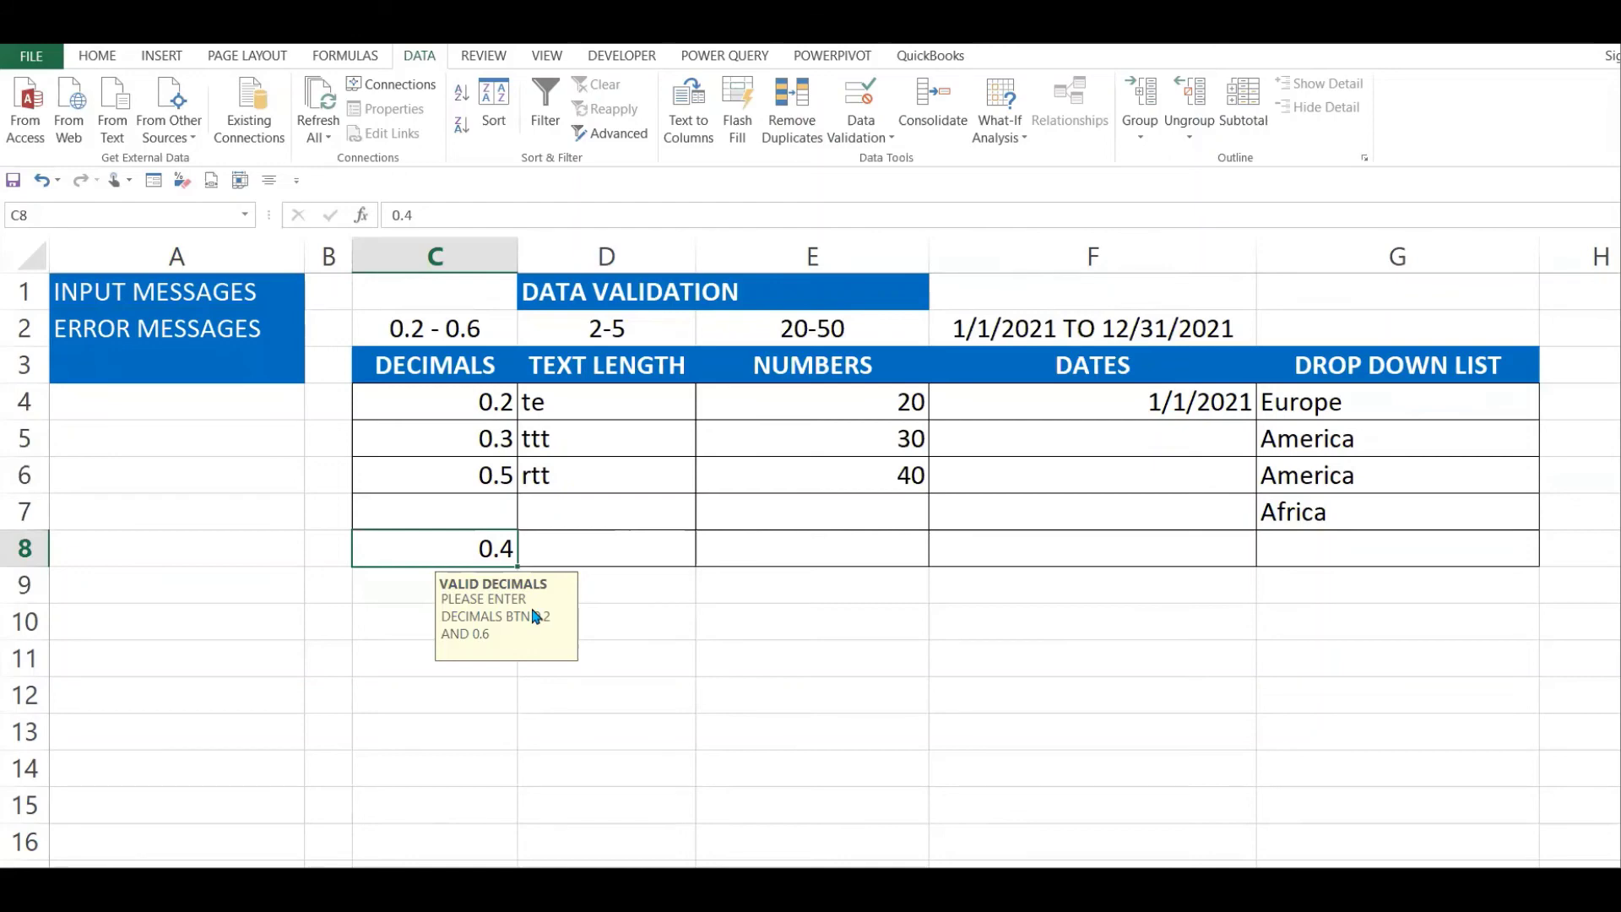
- Try to enter the out-of-range decimal 0.7 in C6 to test the error alert, and cancel the entry
{"action": "left_click", "coordinate": [230, 334]}
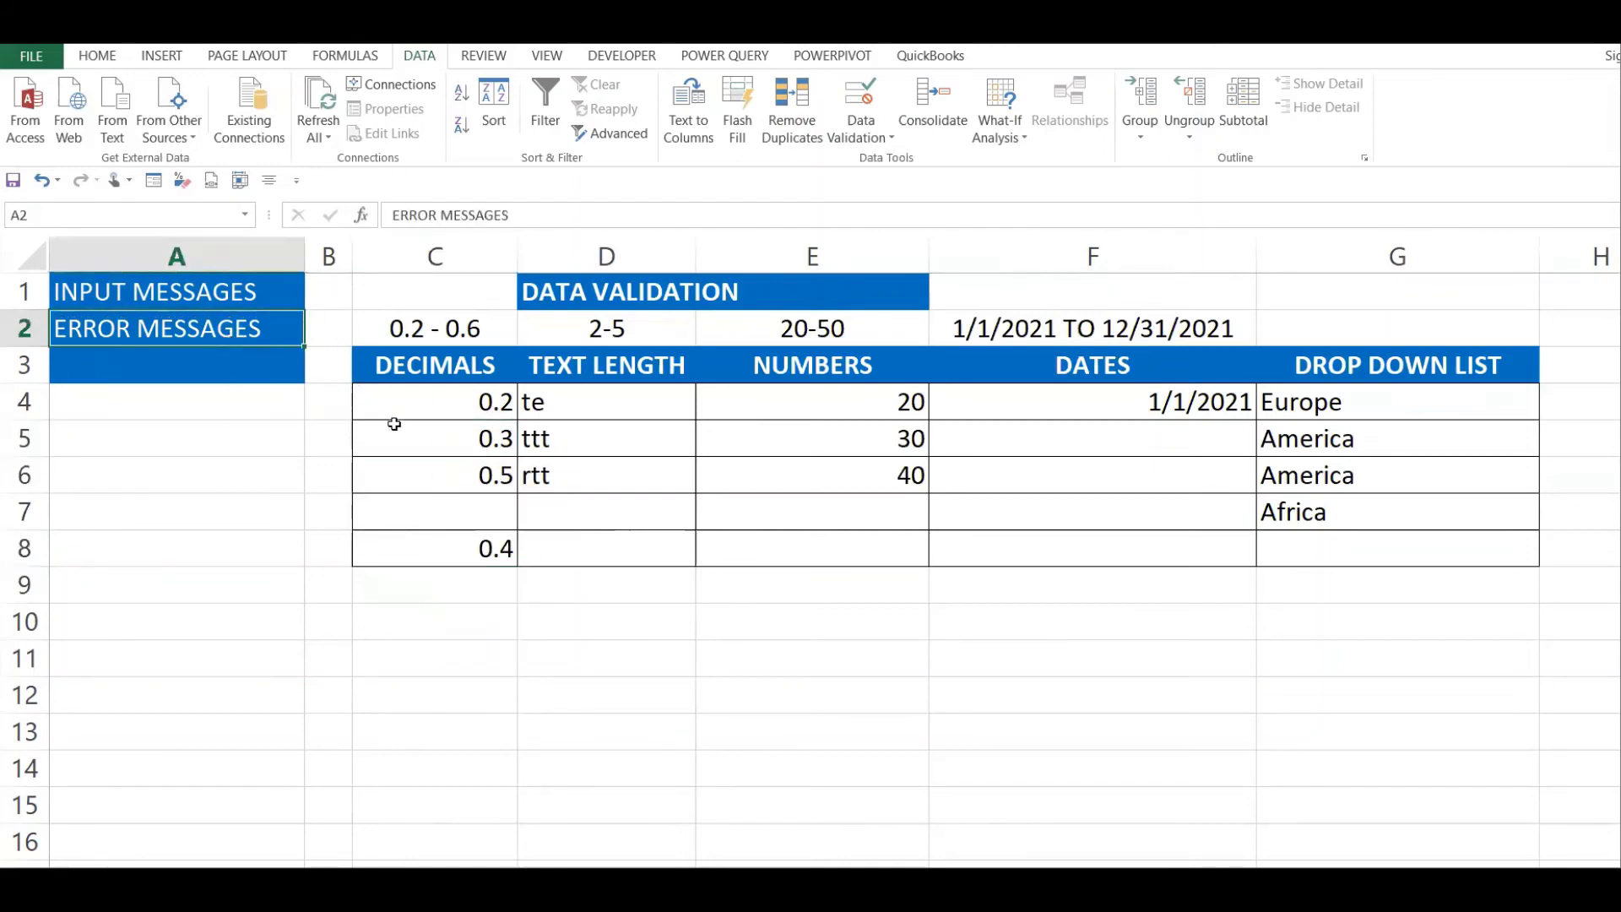
{"action": "left_click", "coordinate": [479, 445]}
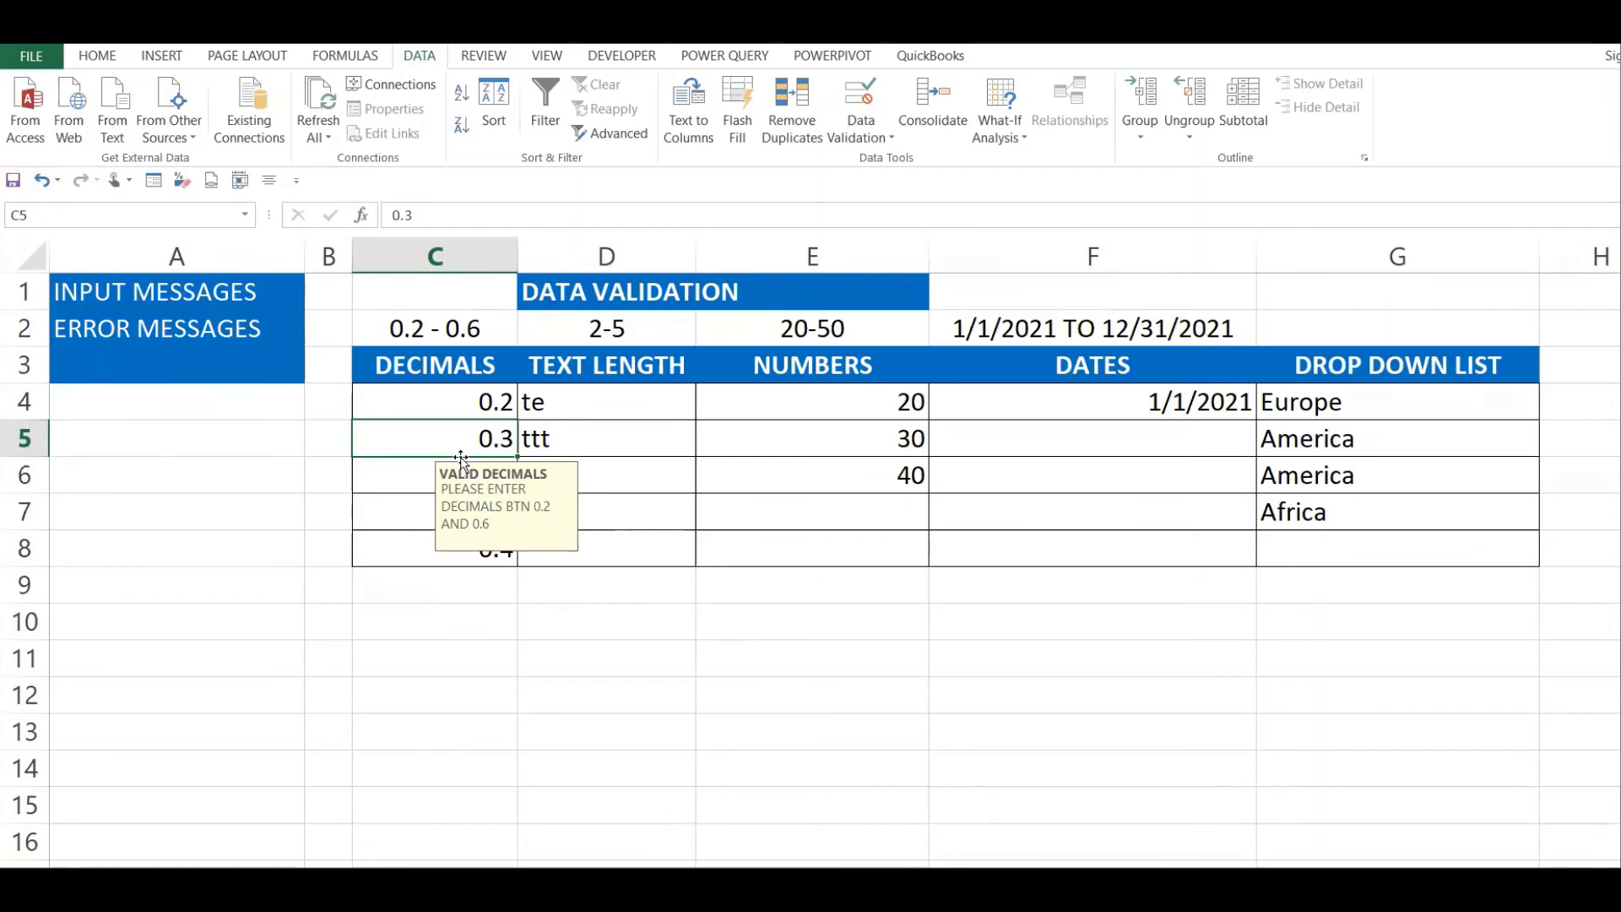
{"action": "left_click", "coordinate": [416, 483]}
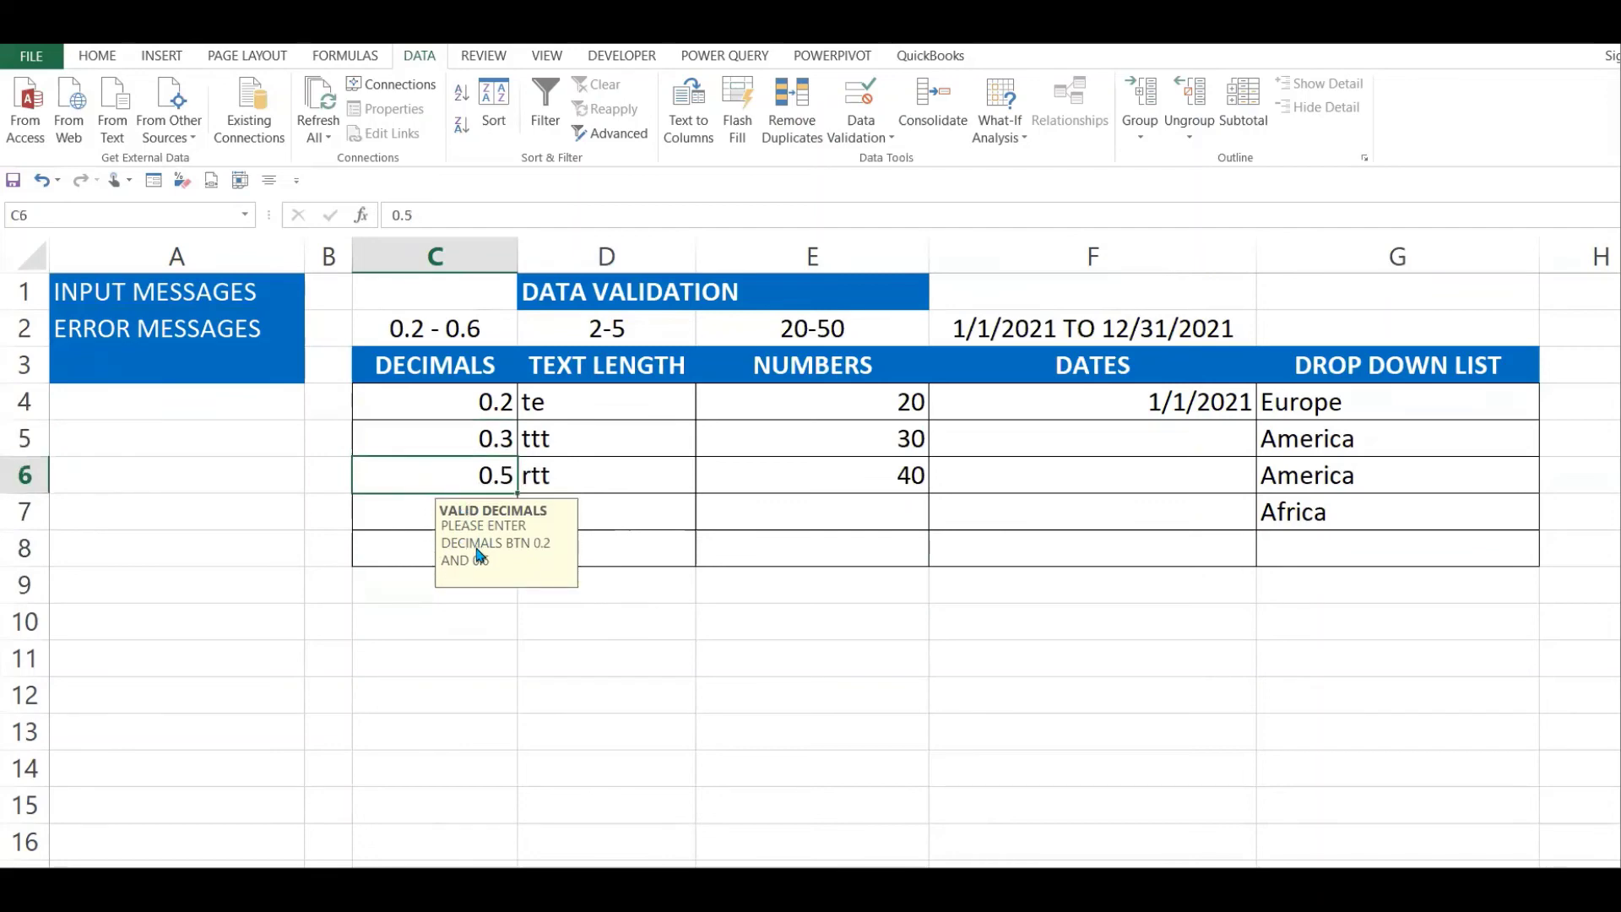
{"action": "type", "text": "0.7"}
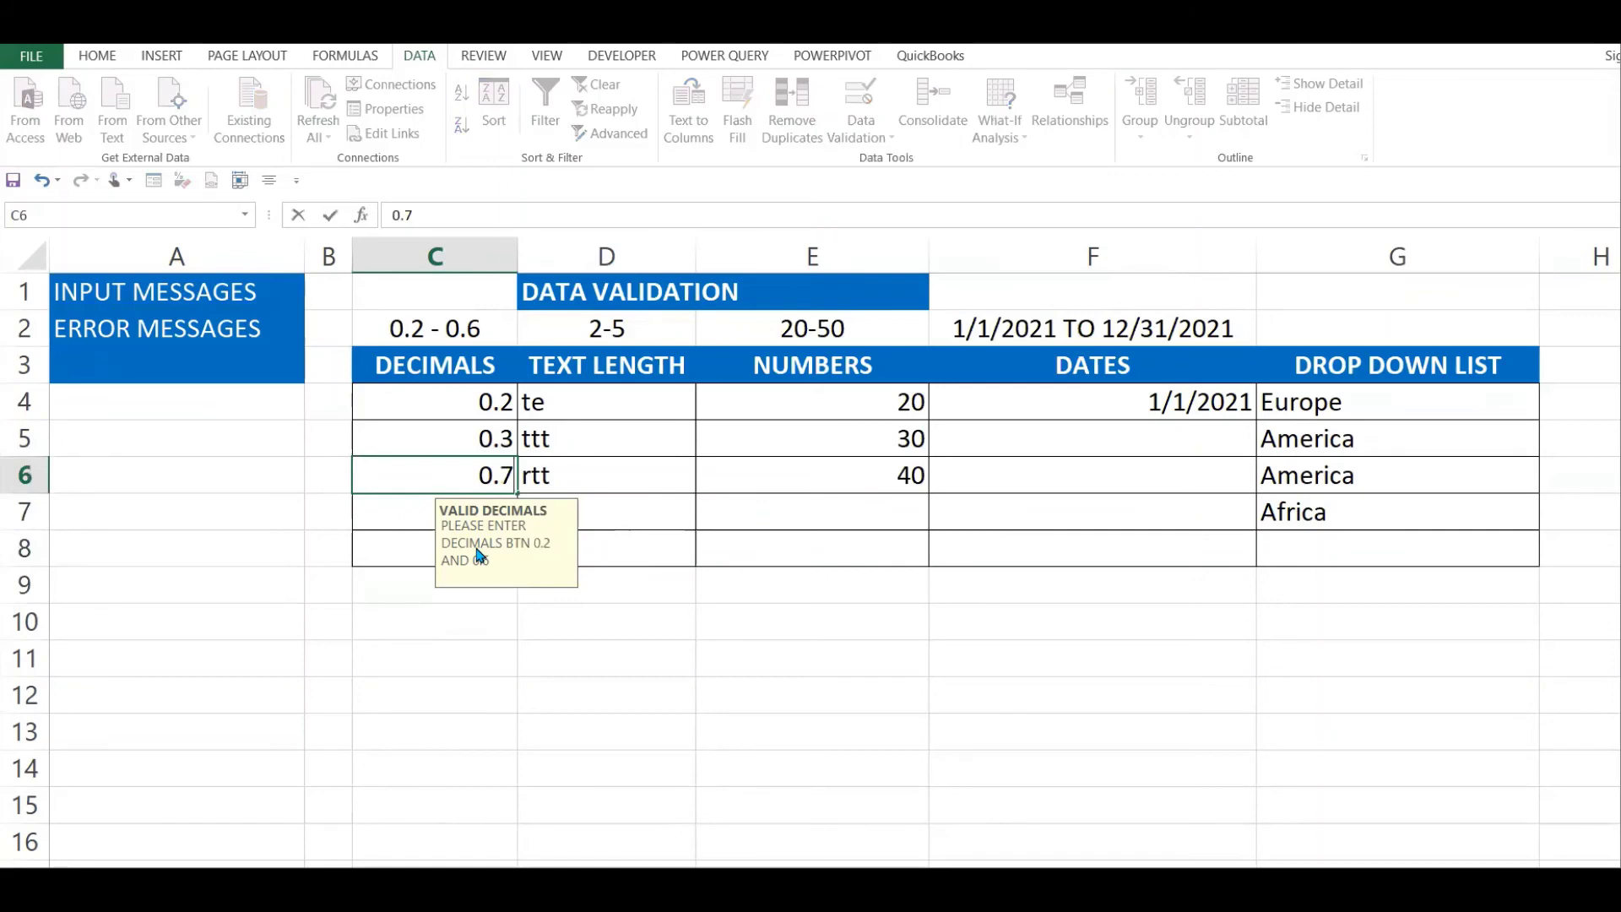
{"action": "key", "text": "Return"}
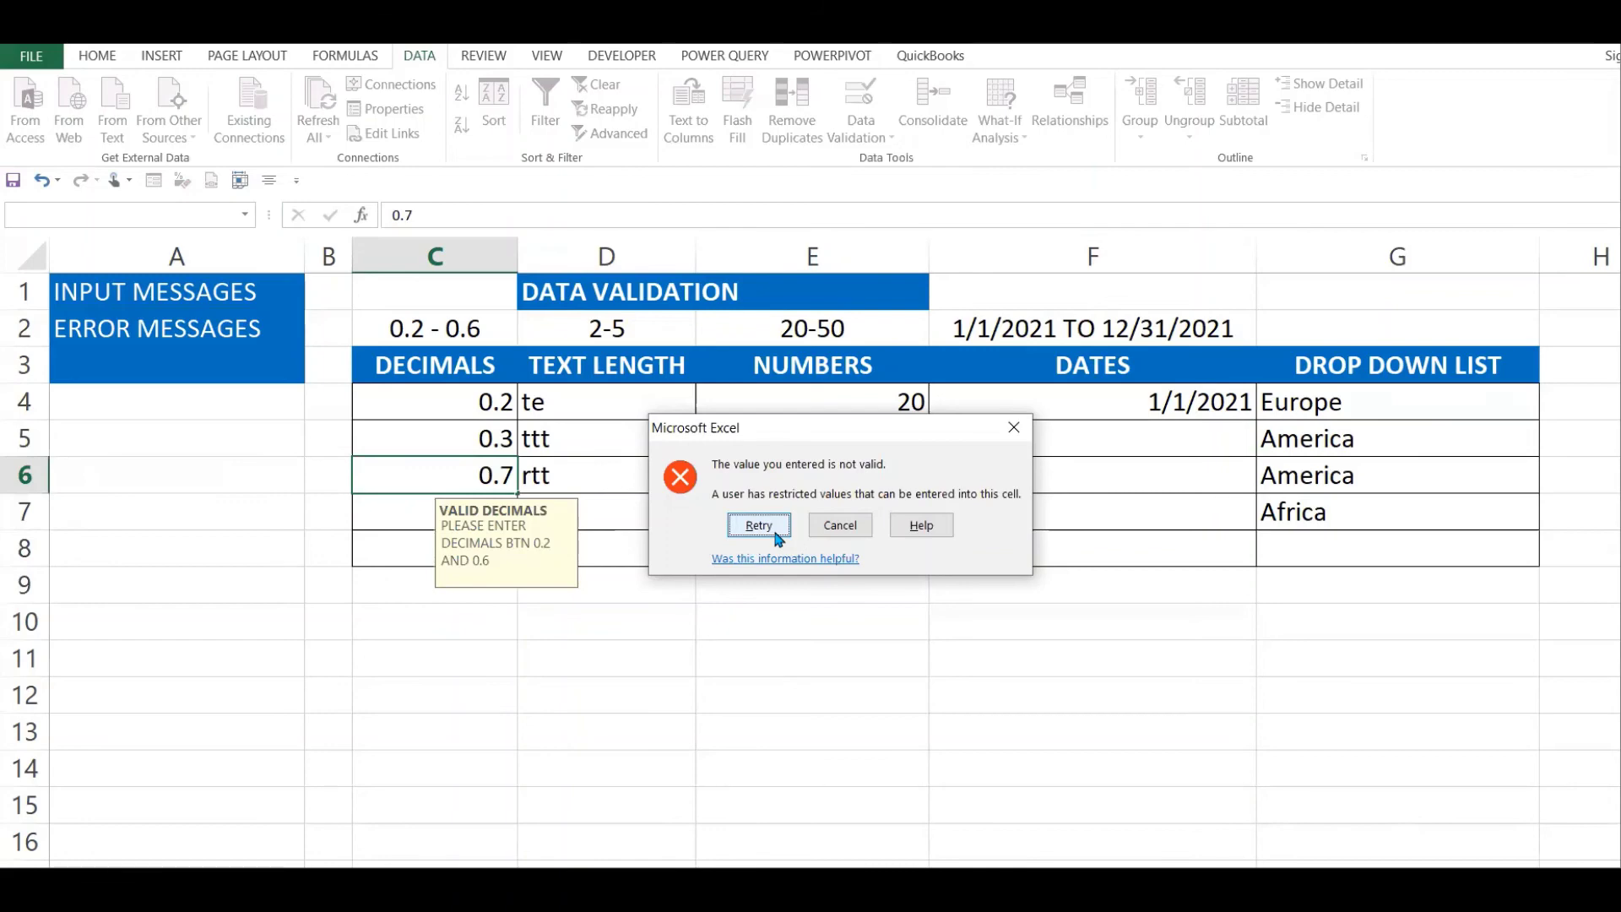
{"action": "left_click", "coordinate": [840, 524]}
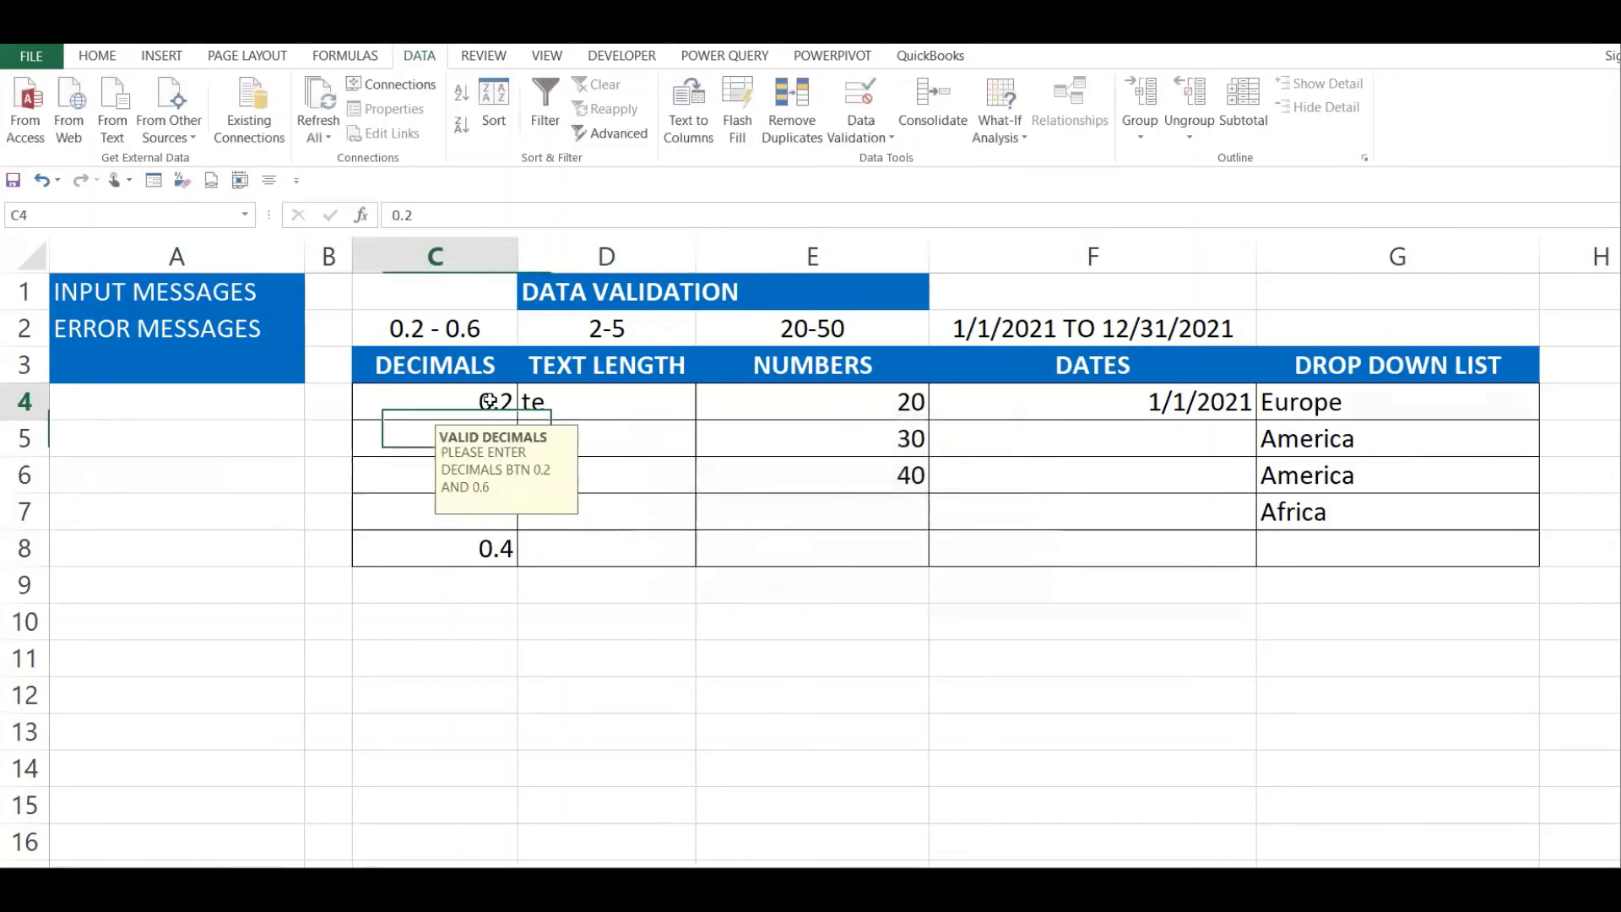
- Set up an error alert for C4:C8 with the Stop style and the title ERROR
{"action": "left_click_drag", "start_coordinate": [488, 400], "coordinate": [498, 550]}
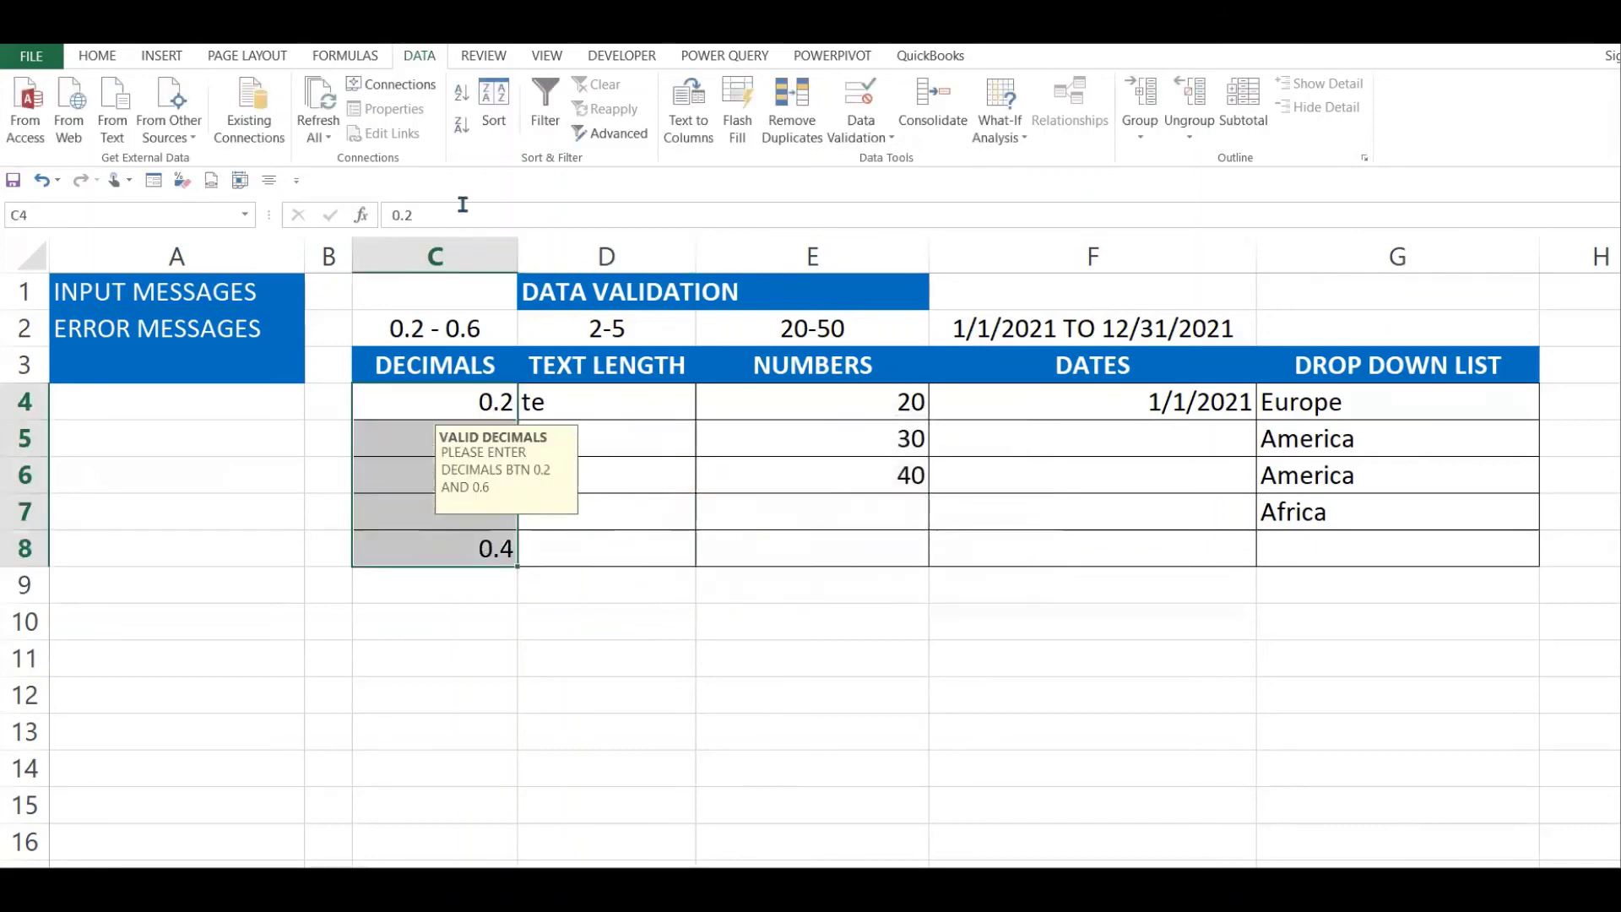
{"action": "left_click", "coordinate": [872, 129]}
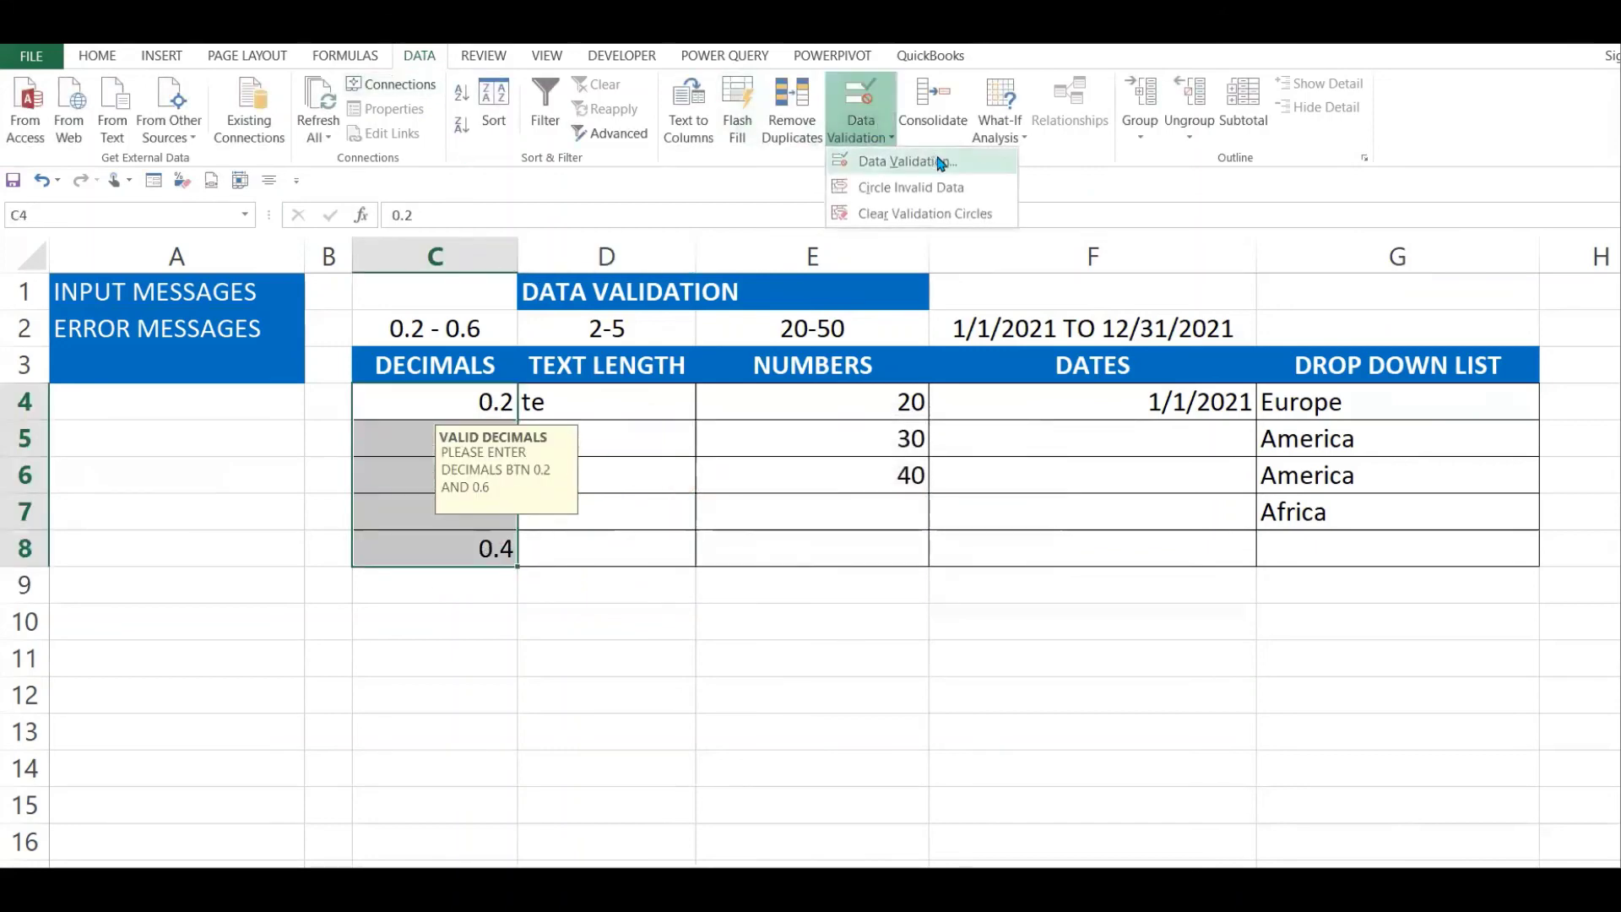
{"action": "left_click", "coordinate": [944, 154]}
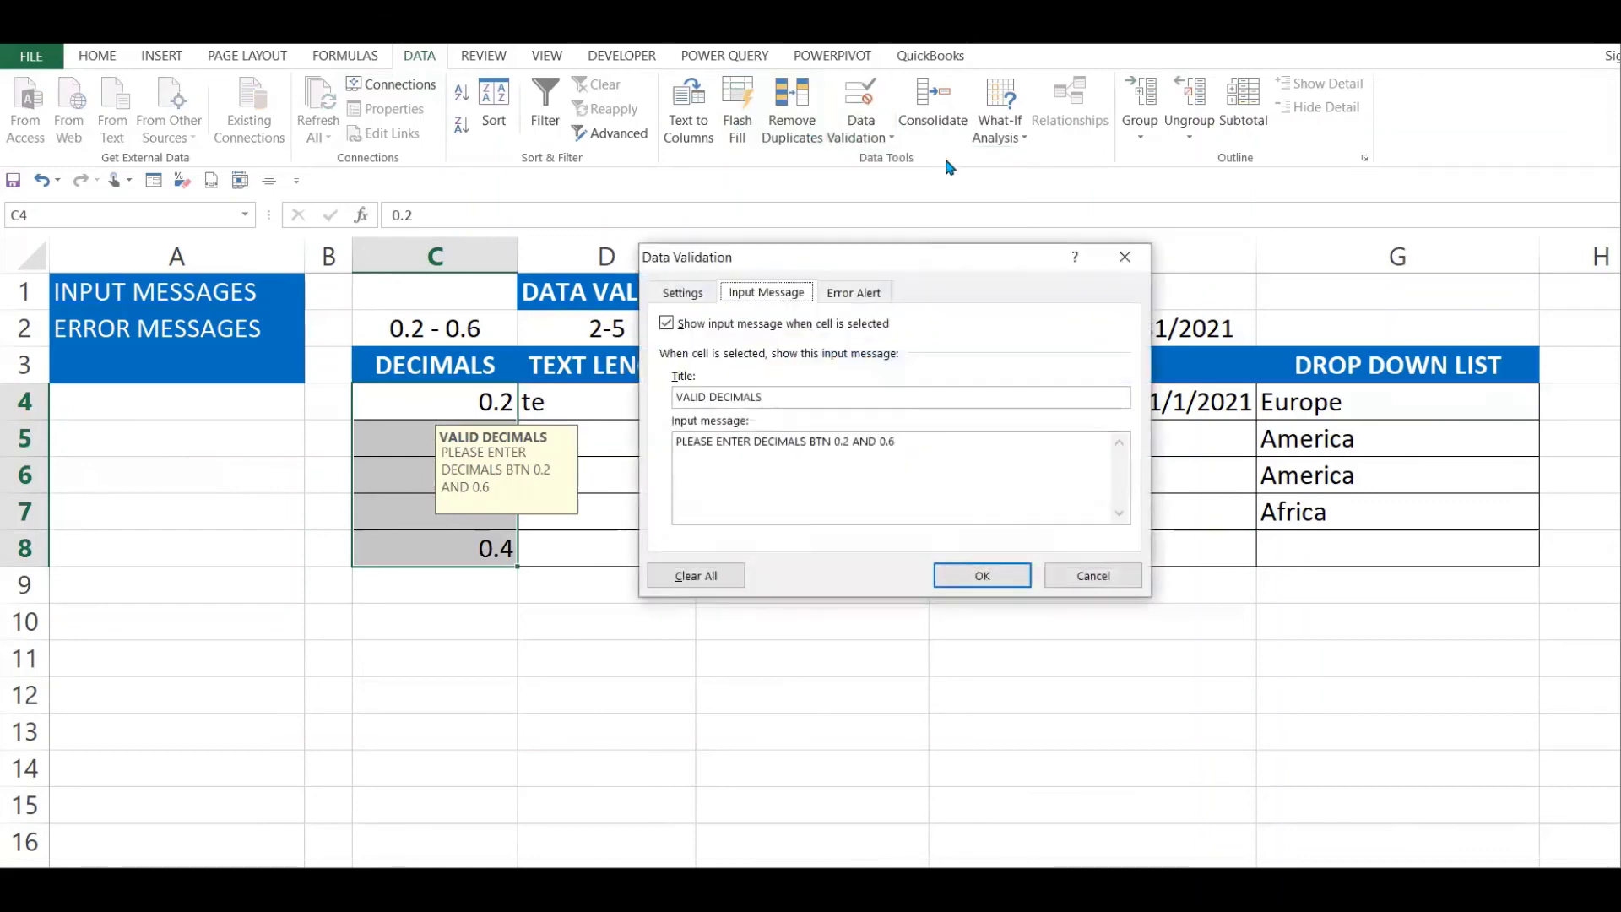
{"action": "left_click", "coordinate": [691, 296]}
{"action": "left_click", "coordinate": [764, 294]}
{"action": "left_click", "coordinate": [862, 295]}
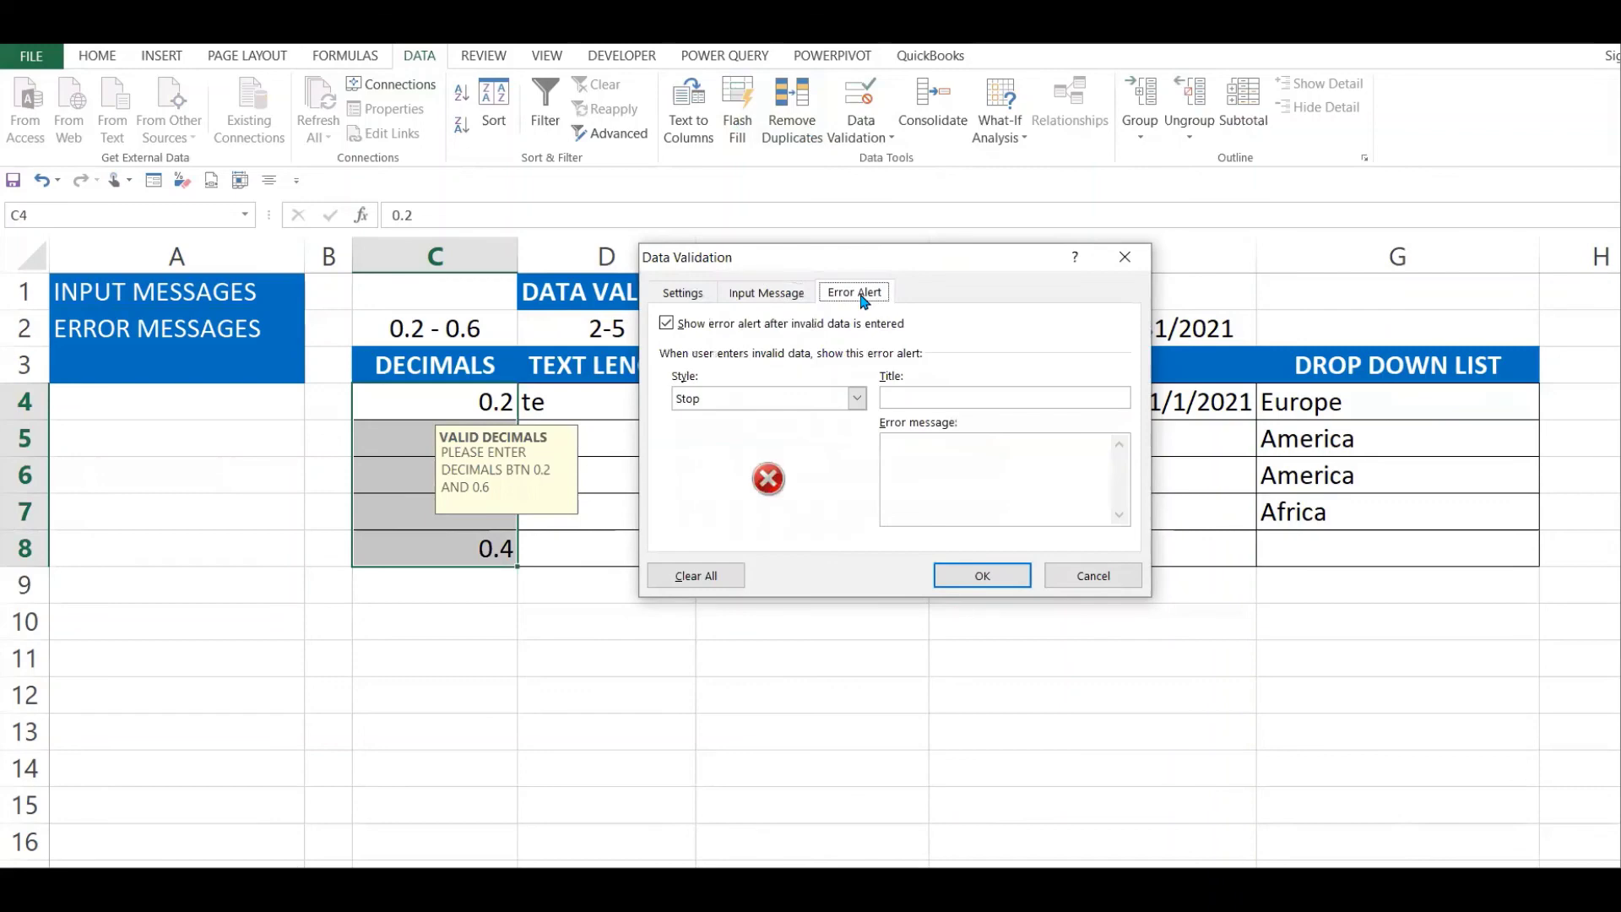
{"action": "left_click", "coordinate": [857, 398]}
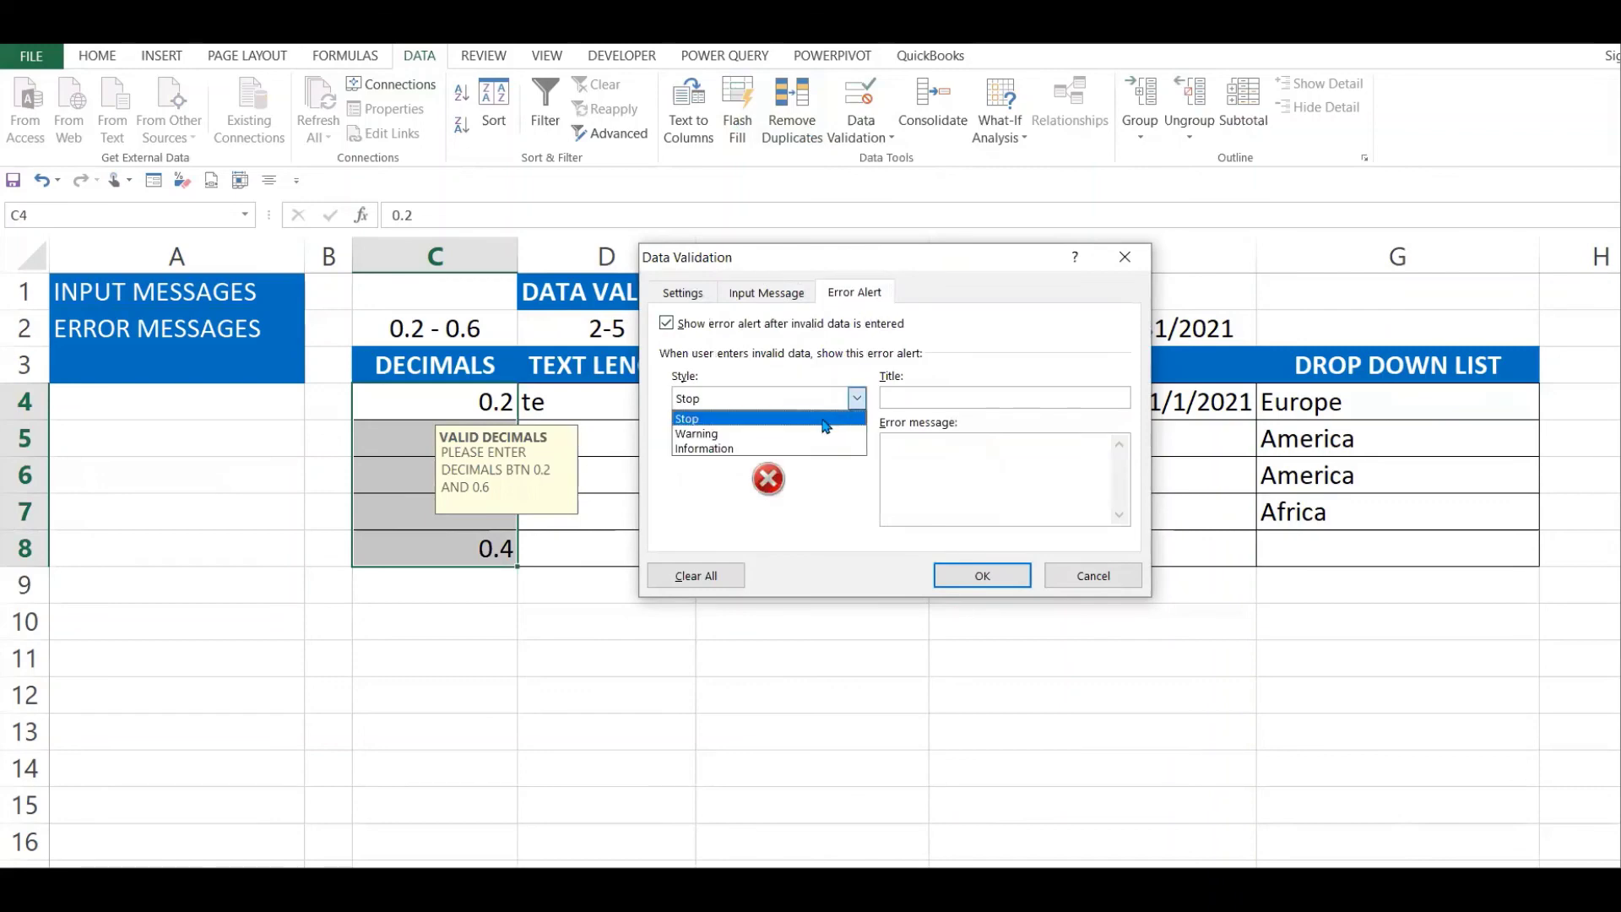
{"action": "left_click", "coordinate": [823, 420]}
{"action": "left_click", "coordinate": [935, 397]}
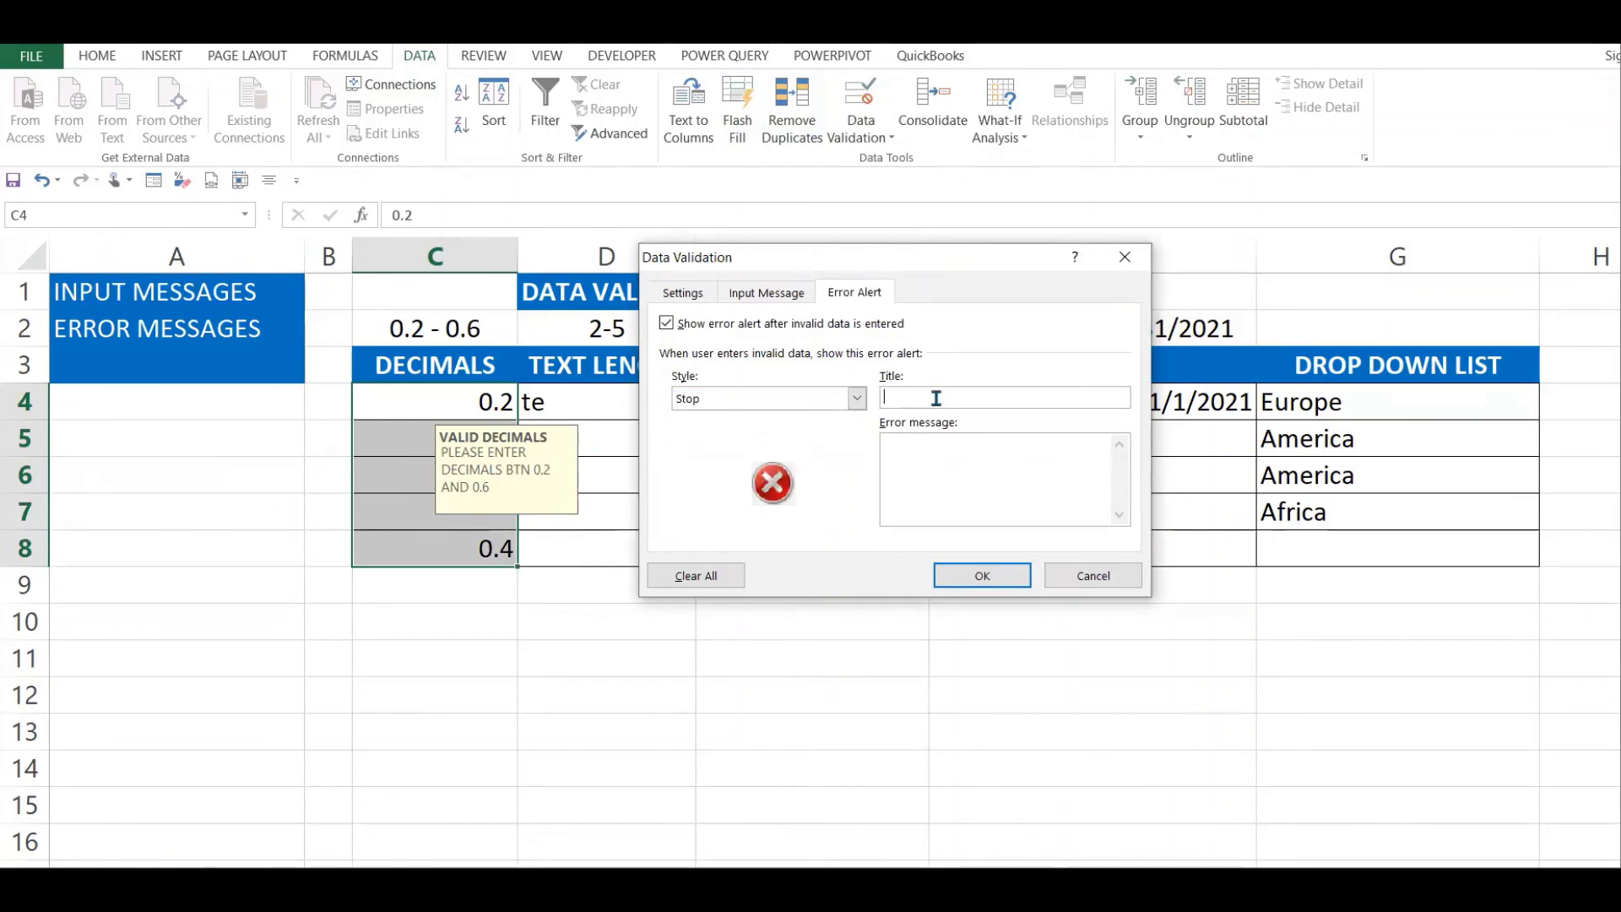
{"action": "type", "text": "ERROR"}
- Set the error message text to PLEASE ENTER DECIMALS BTN 0.2 AND 0.6 ONLY and apply the validation settings
{"action": "left_click", "coordinate": [910, 449]}
{"action": "type", "text": "PLEAS"}
{"action": "type", "text": "E "}
{"action": "type", "text": "ENTER "}
{"action": "type", "text": "VA"}
{"action": "key", "text": "BackSpace"}
{"action": "key", "text": "BackSpace"}
{"action": "type", "text": "DECIMALS "}
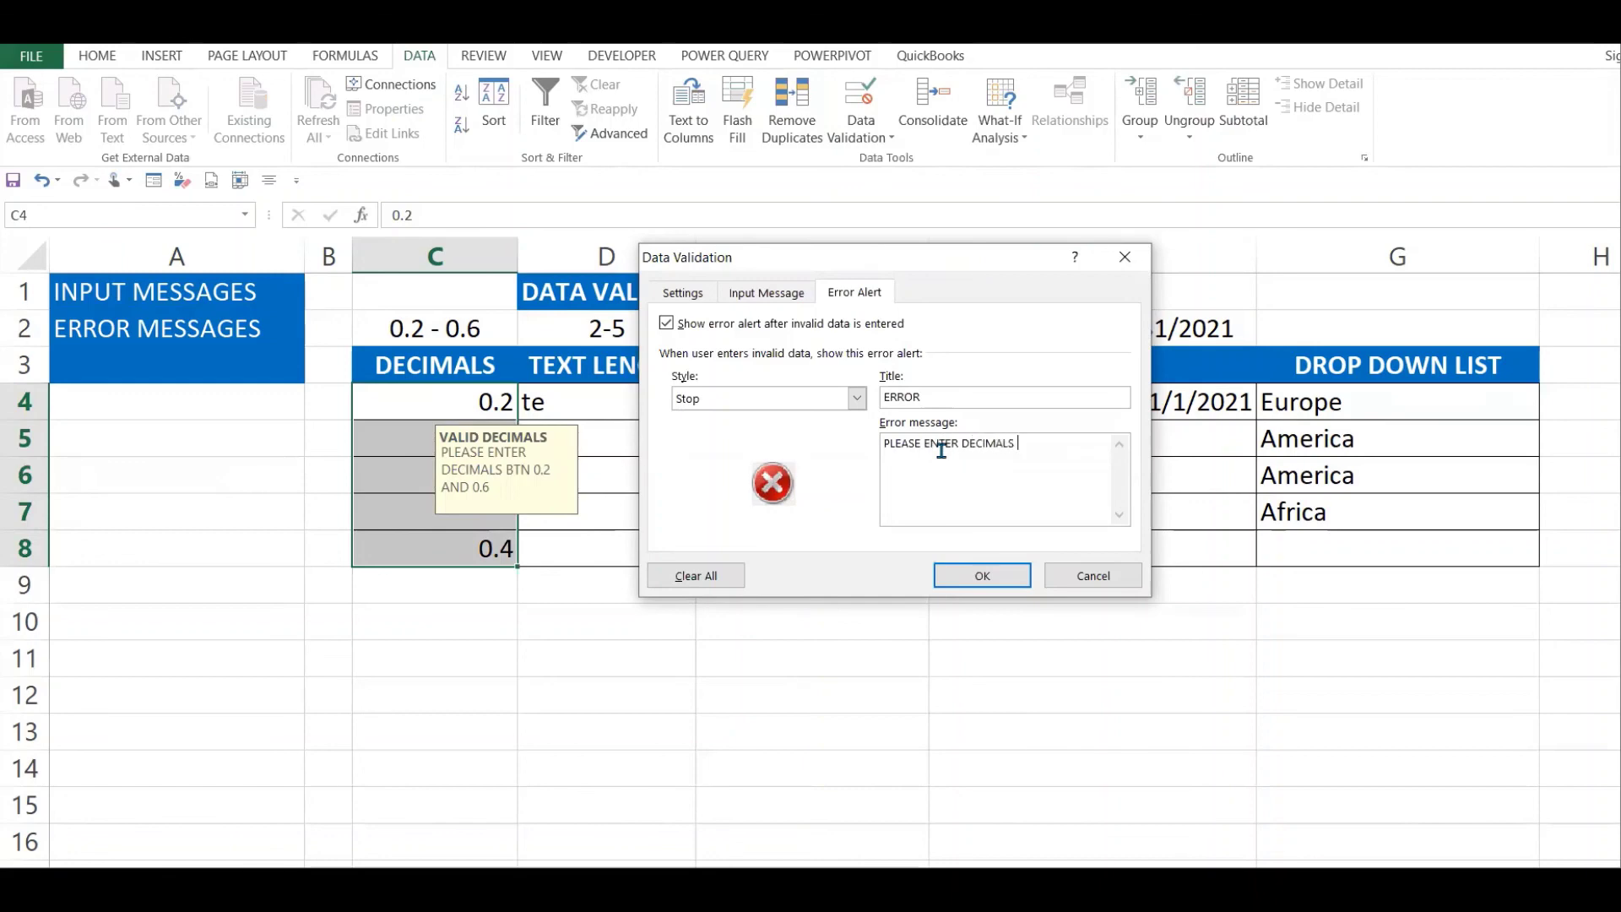
{"action": "type", "text": "BTN 0.2 AND 0.6 ONLY"}
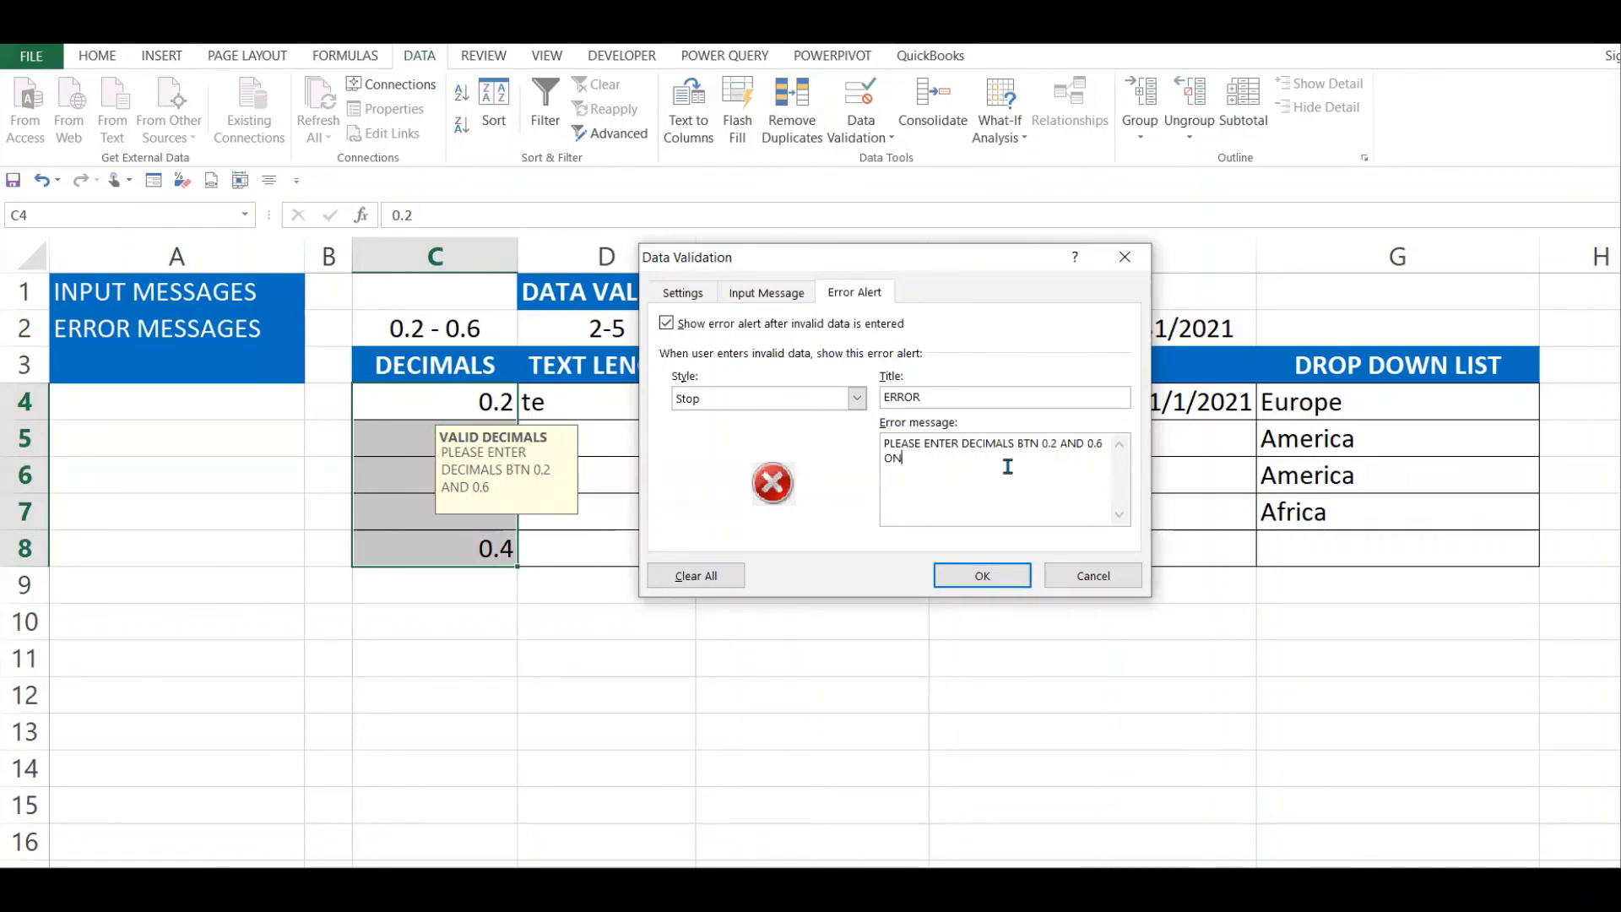
{"action": "left_click", "coordinate": [982, 575]}
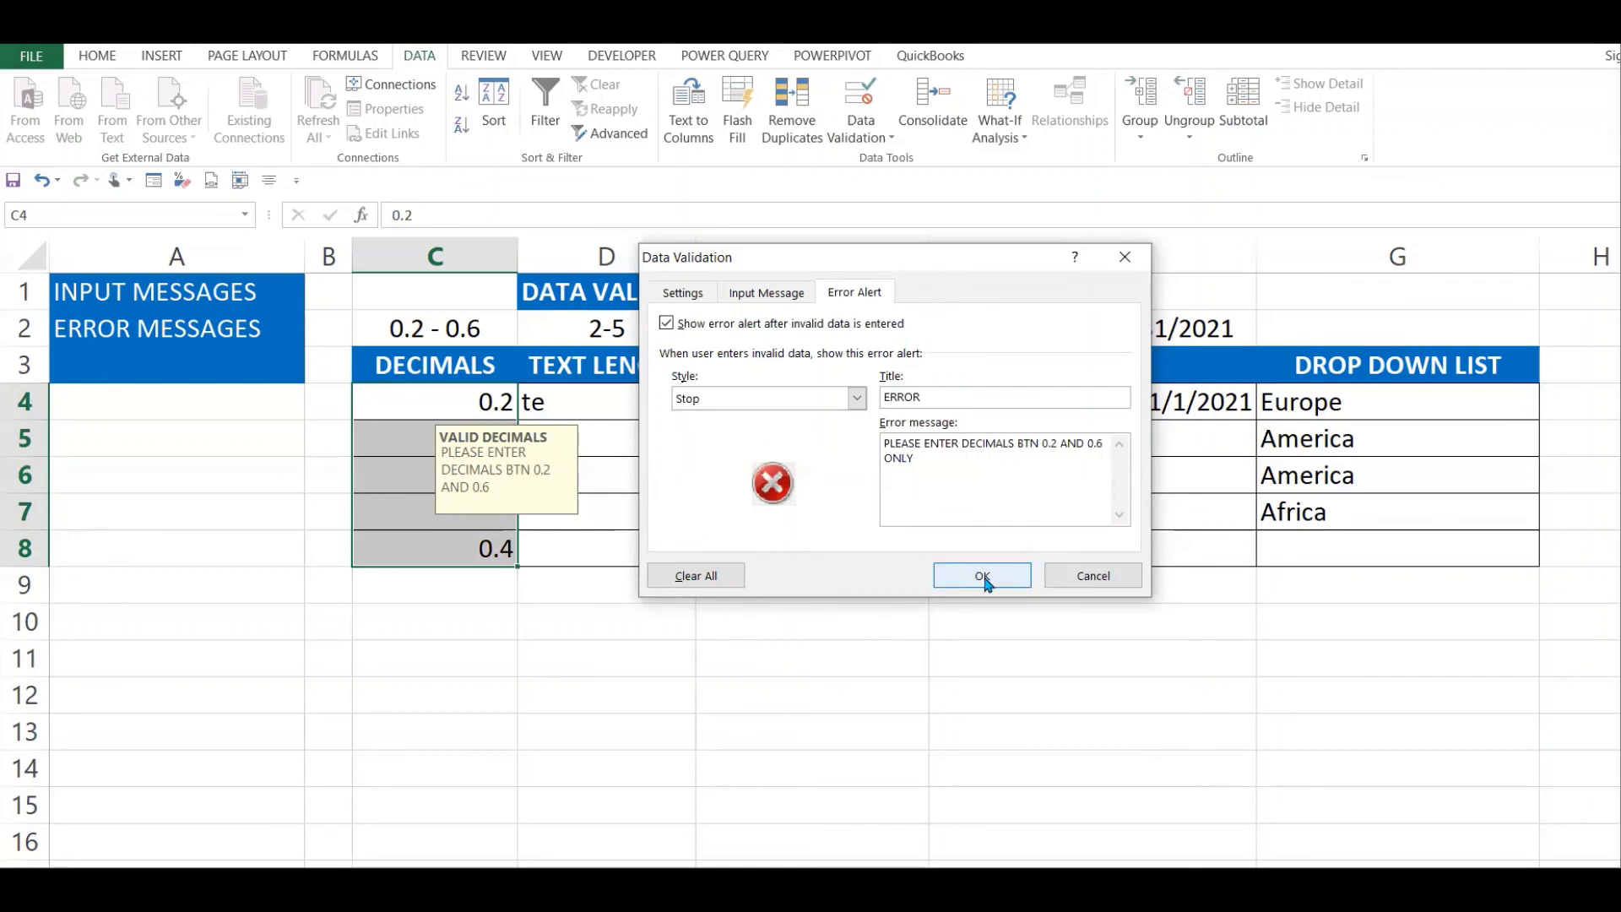
- Test the custom error alert by trying to enter the out-of-range decimal 0.7 in C7, and dismiss the alert
{"action": "left_click", "coordinate": [714, 656]}
{"action": "left_click", "coordinate": [480, 510]}
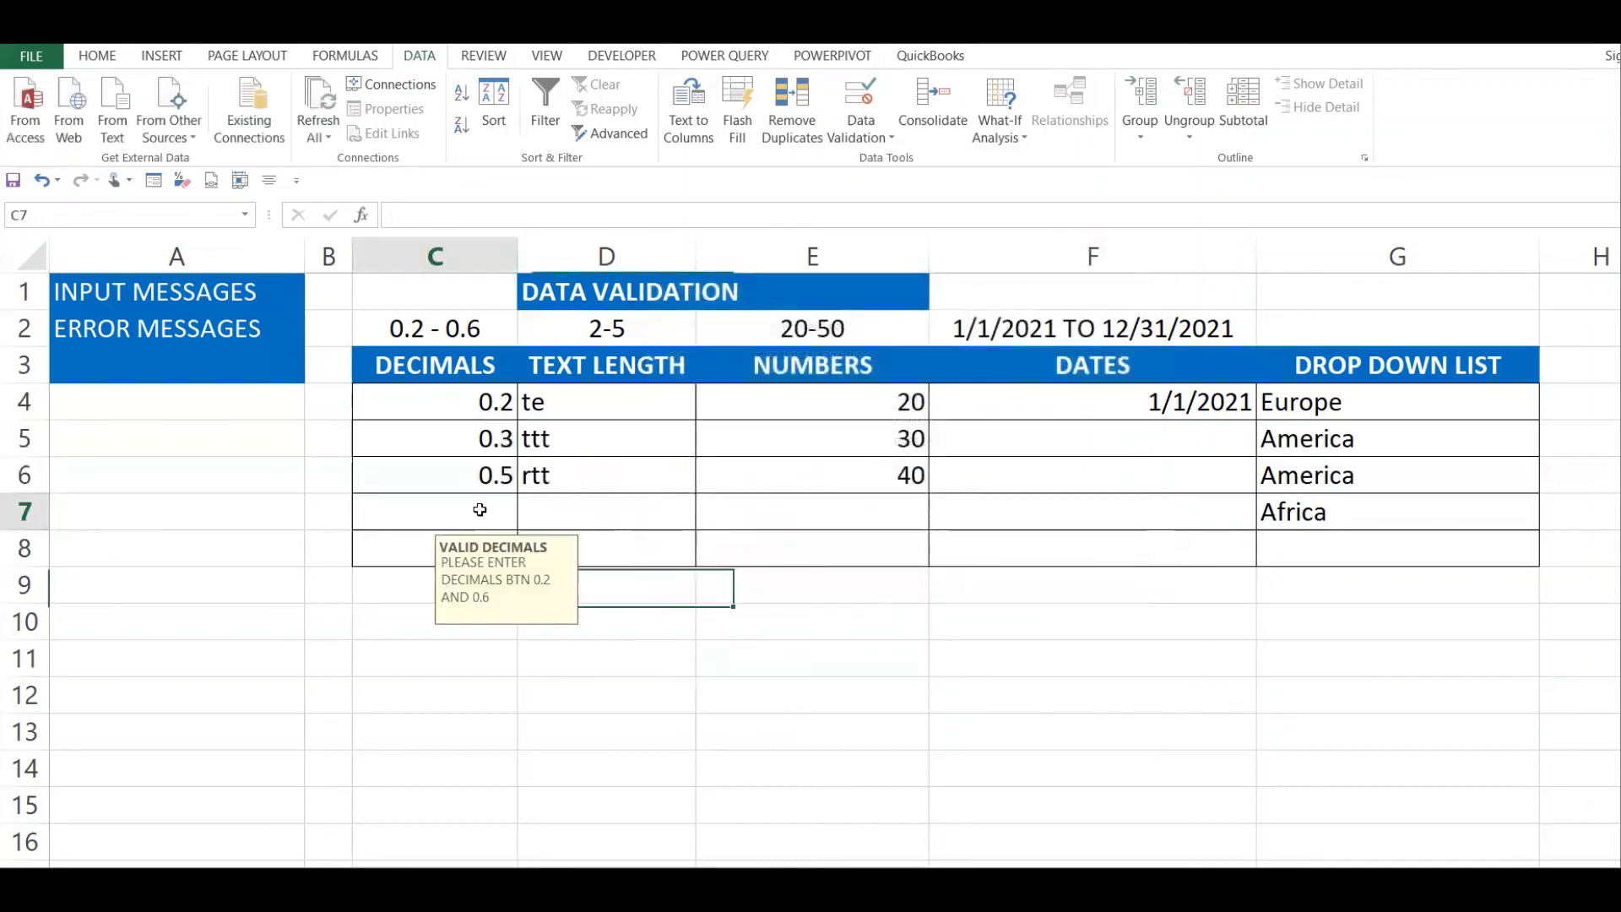
{"action": "type", "text": "0.7"}
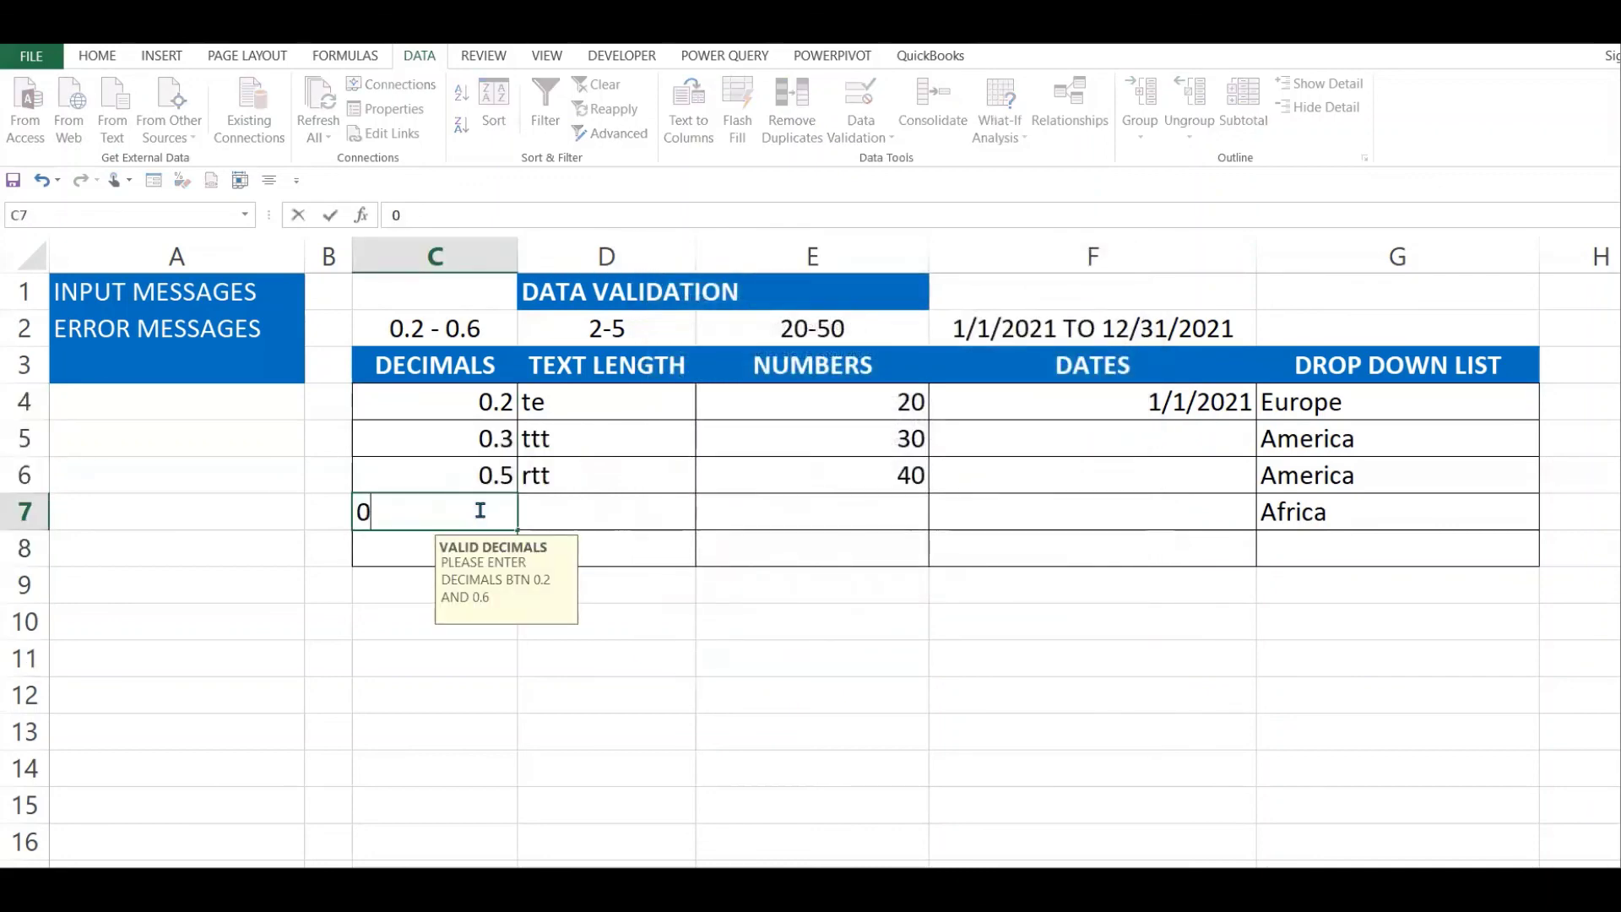
{"action": "key", "text": "Return"}
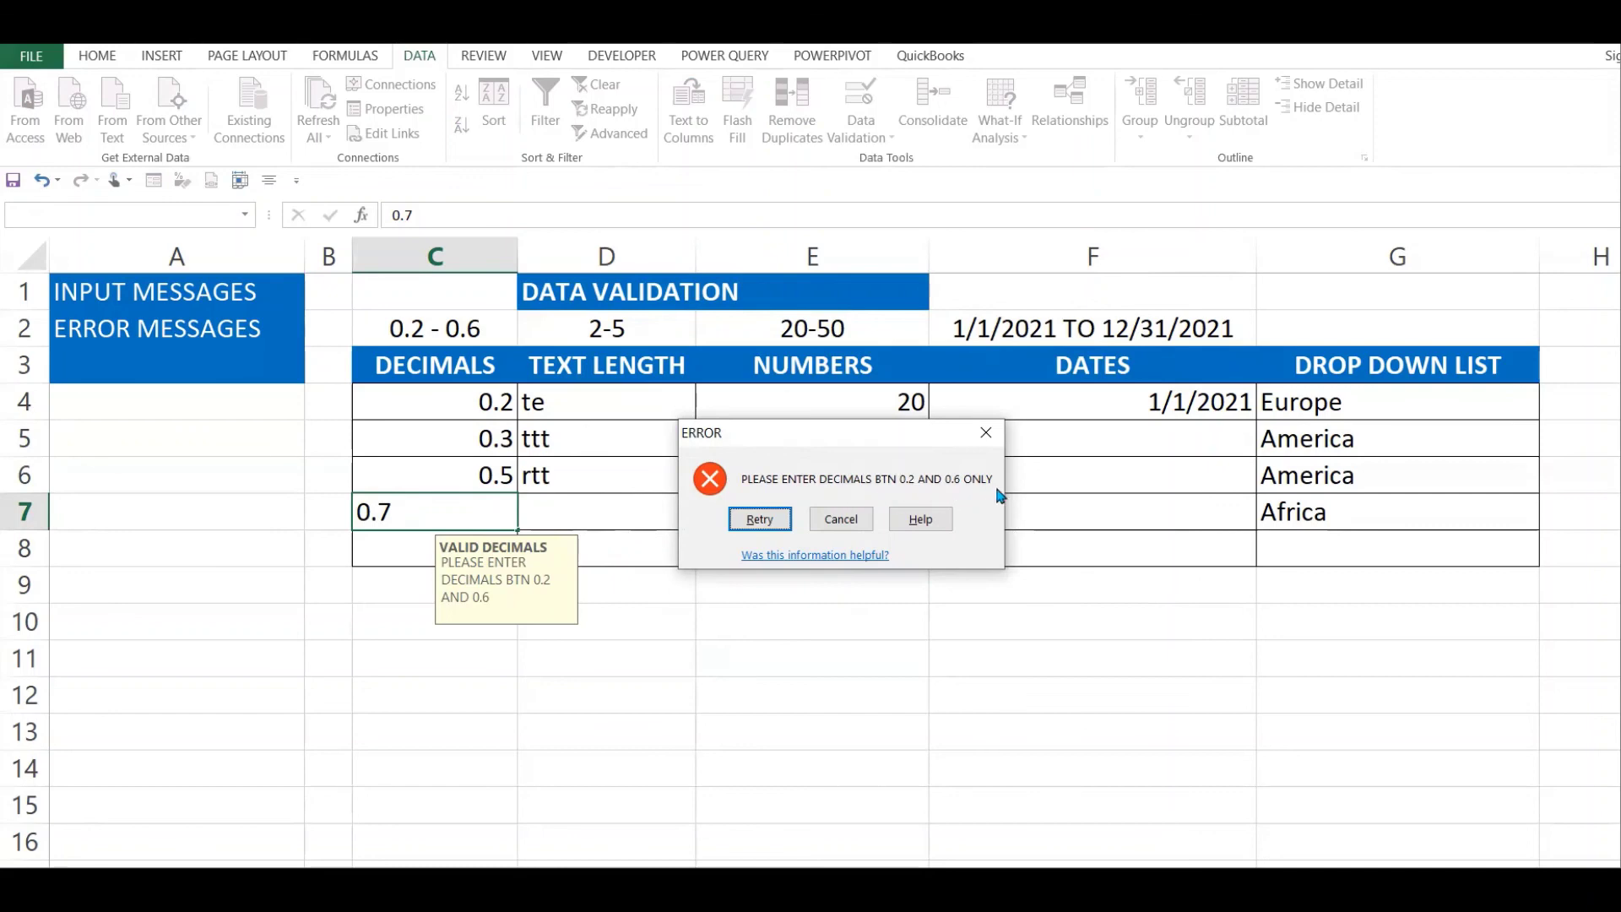
{"action": "left_click", "coordinate": [986, 432]}
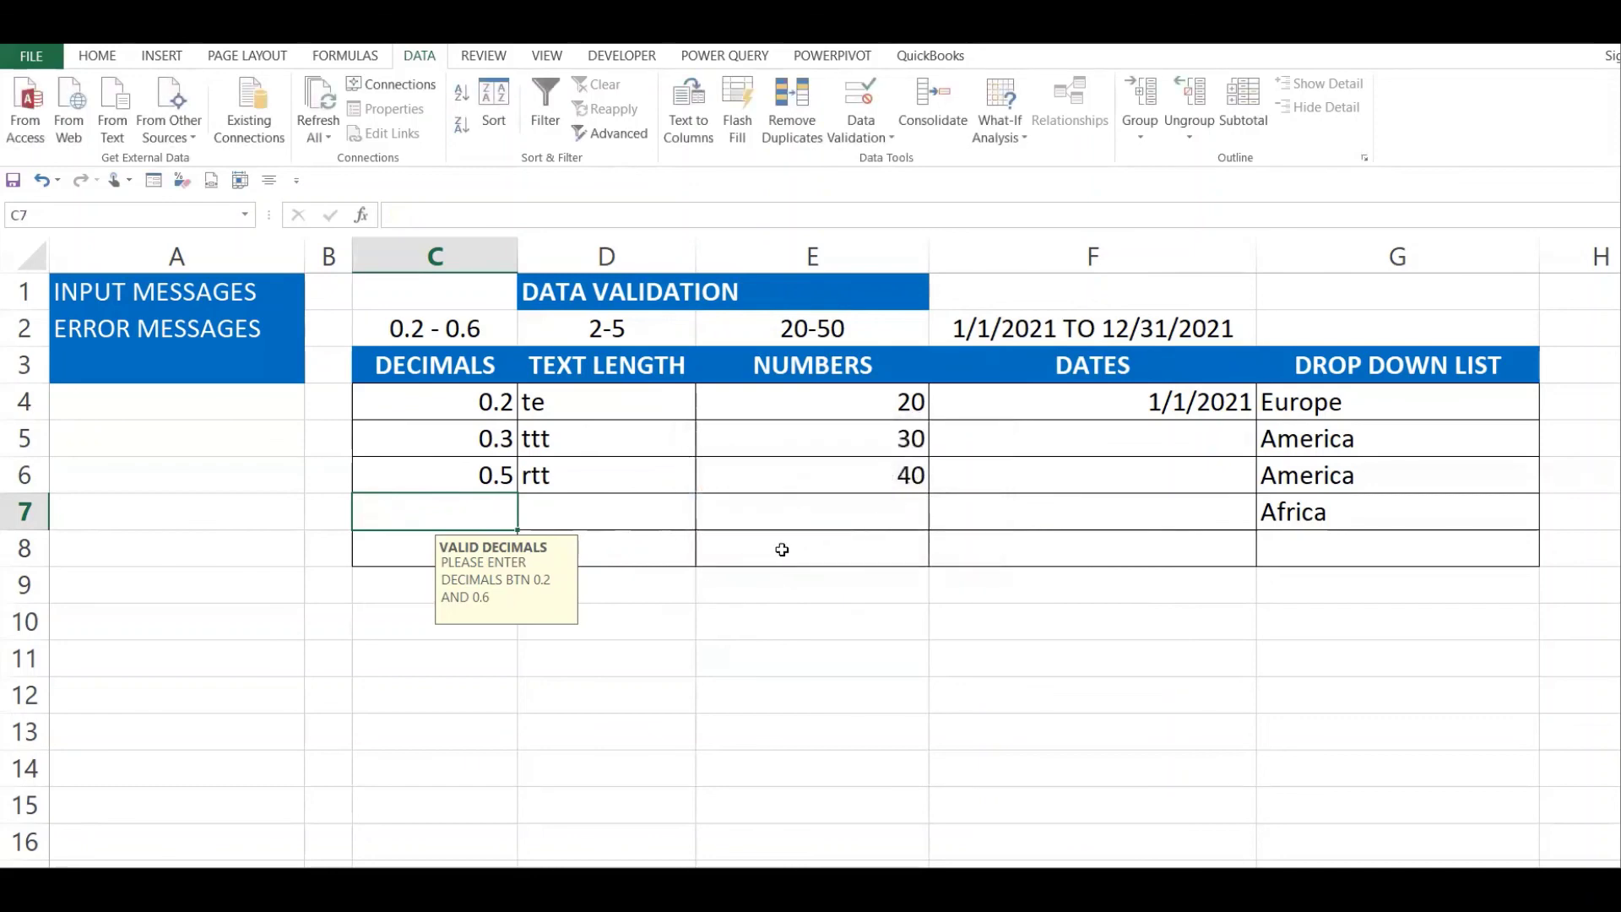